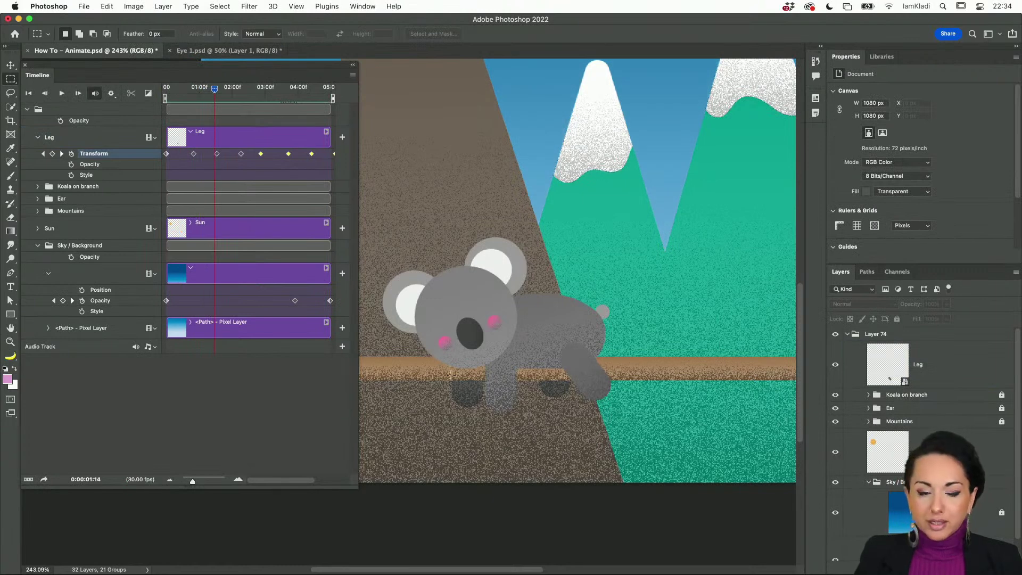
Save the How To – Animate.psd document, accepting the nested layer groups notice
key(super+s)
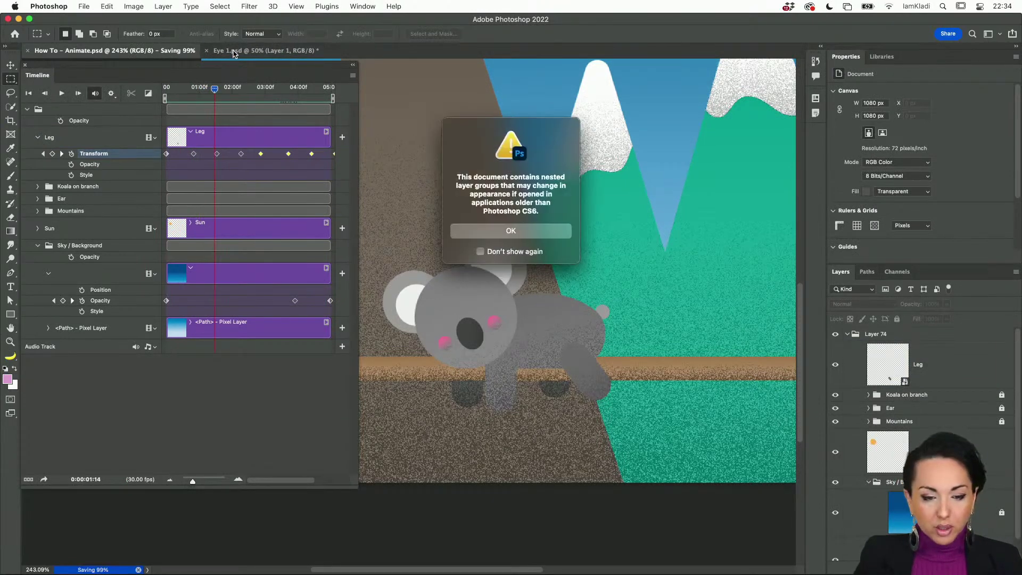
click(481, 231)
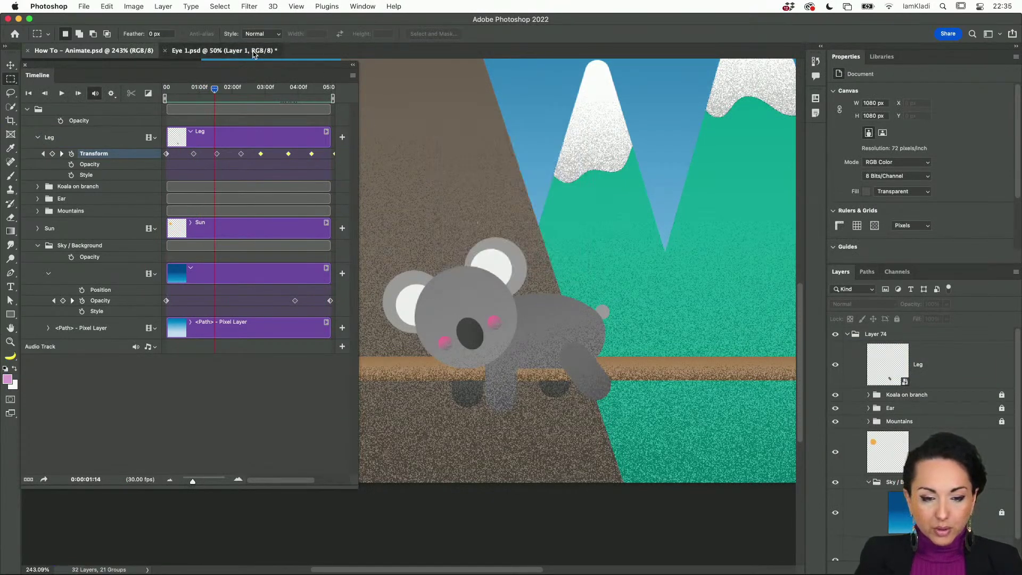
Play the blinking-eyes animation in Eye 1.psd from the start of the timeline, stopping playback near the end
click(255, 52)
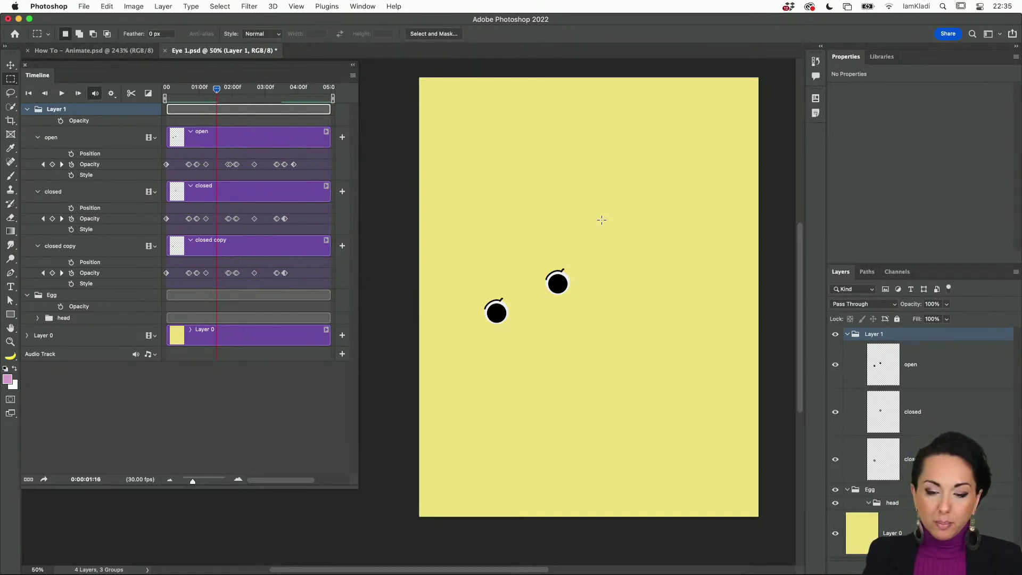
scroll(602, 220, down, 3)
drag(212, 89, 165, 90)
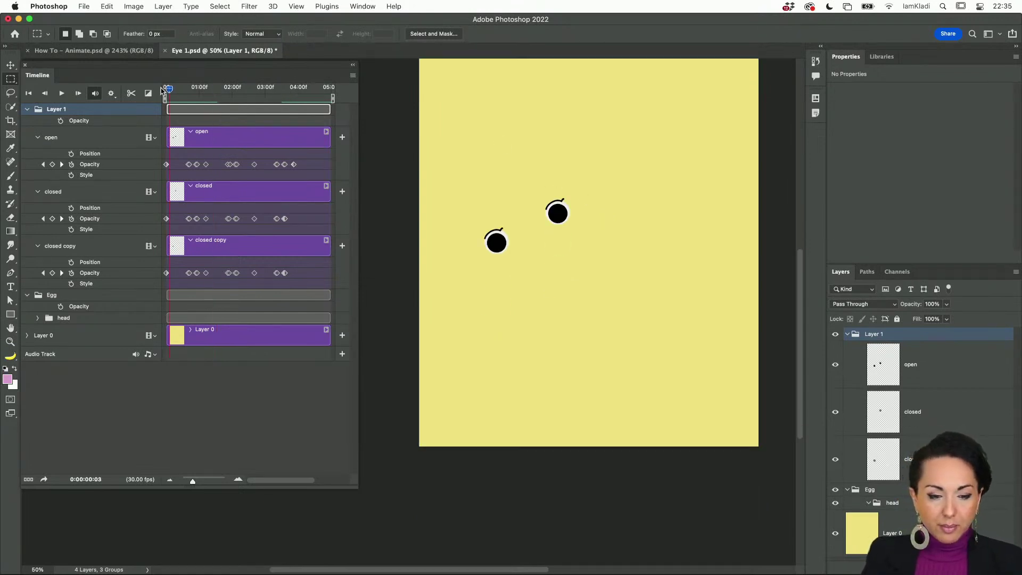
key(space)
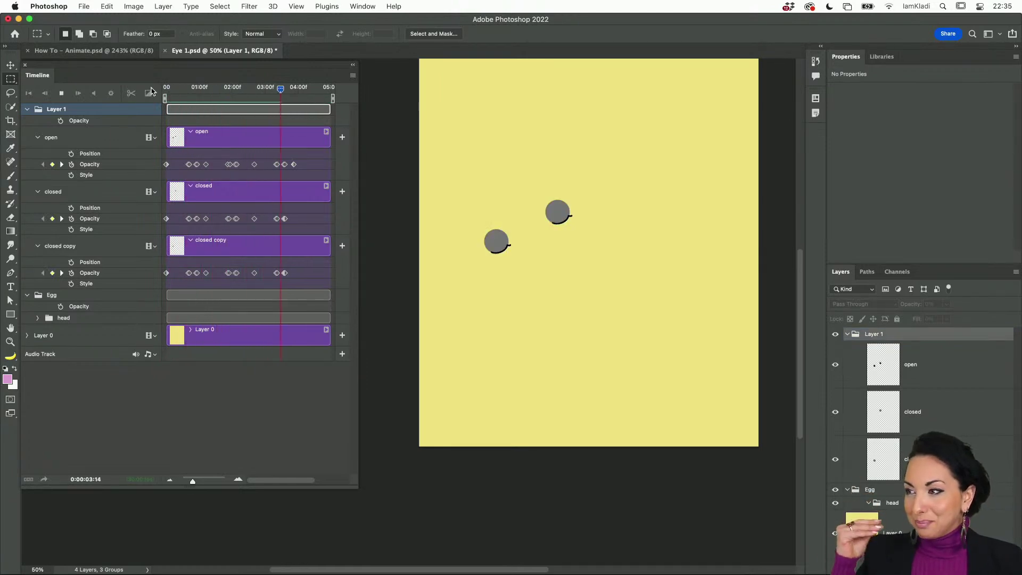
key(space)
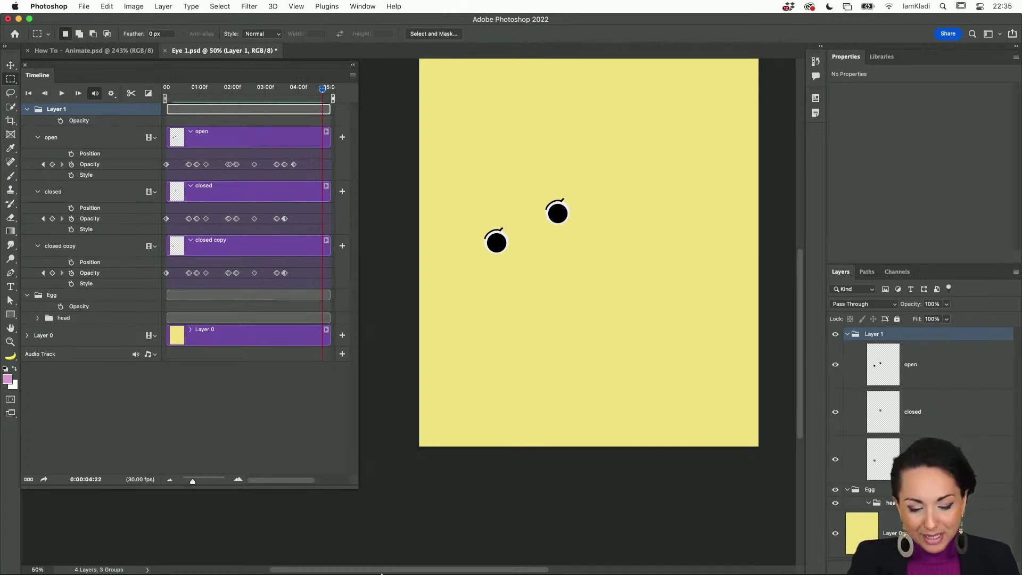
Switch to Illustrator and examine the sky, koala, mountains and final scene artboards in the animation assets file
mouse_move(372, 569)
click(486, 563)
click(513, 366)
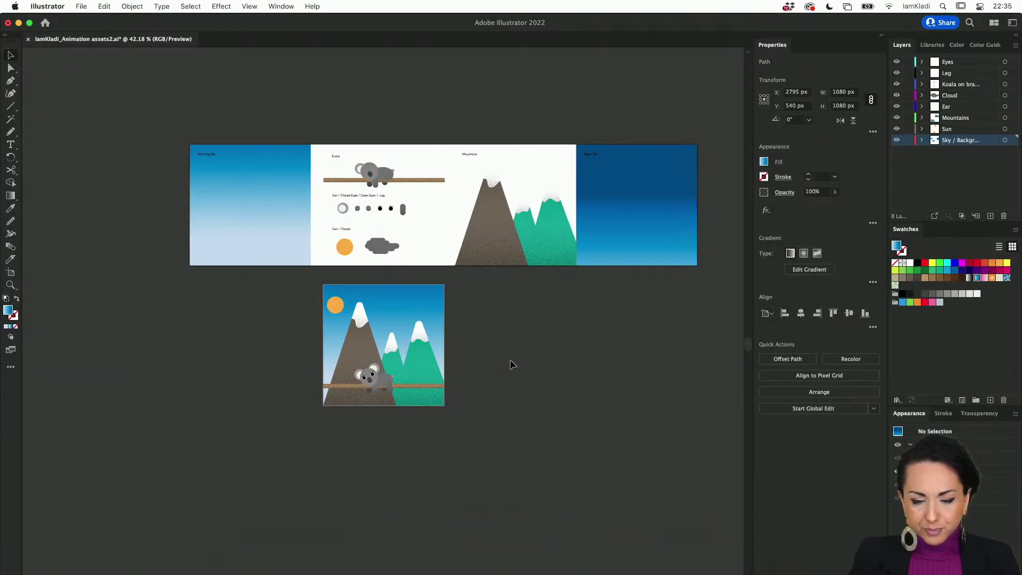
scroll(366, 276, up, 5)
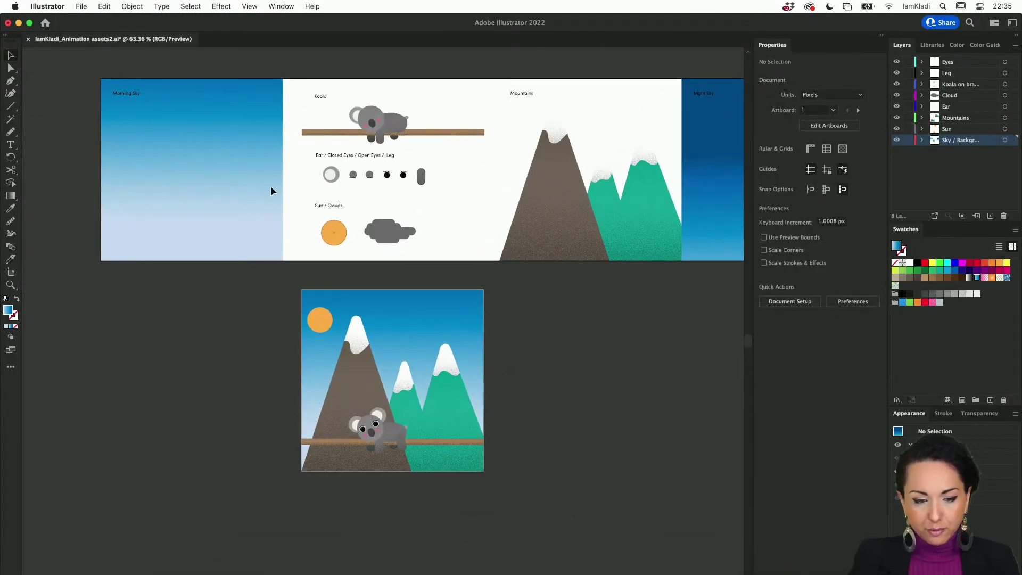
scroll(257, 179, up, 3)
scroll(257, 179, right, 5)
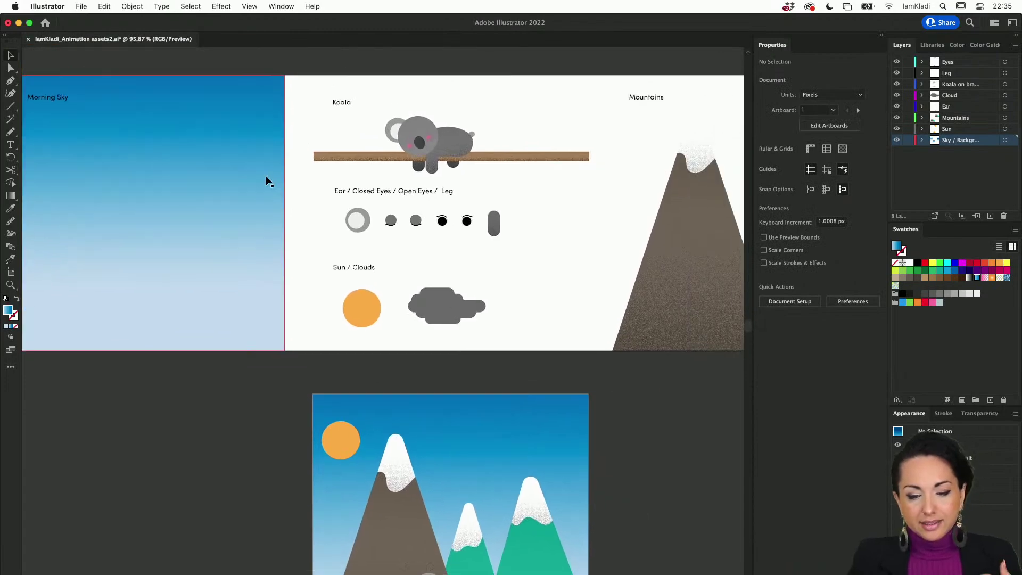
scroll(535, 235, right, 10)
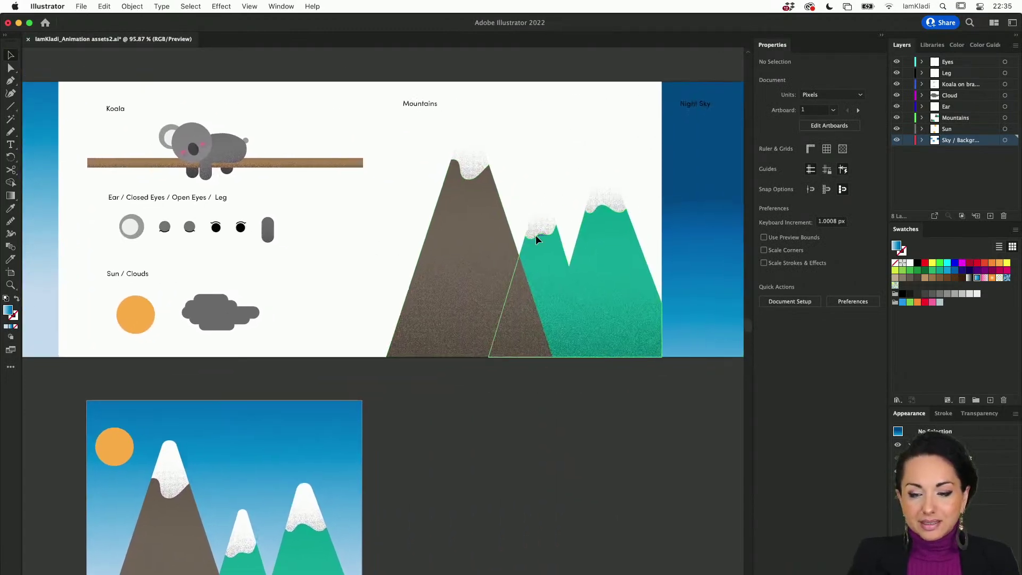
scroll(536, 235, down, 3)
scroll(536, 234, left, 5)
scroll(536, 235, down, 3)
scroll(535, 235, left, 1)
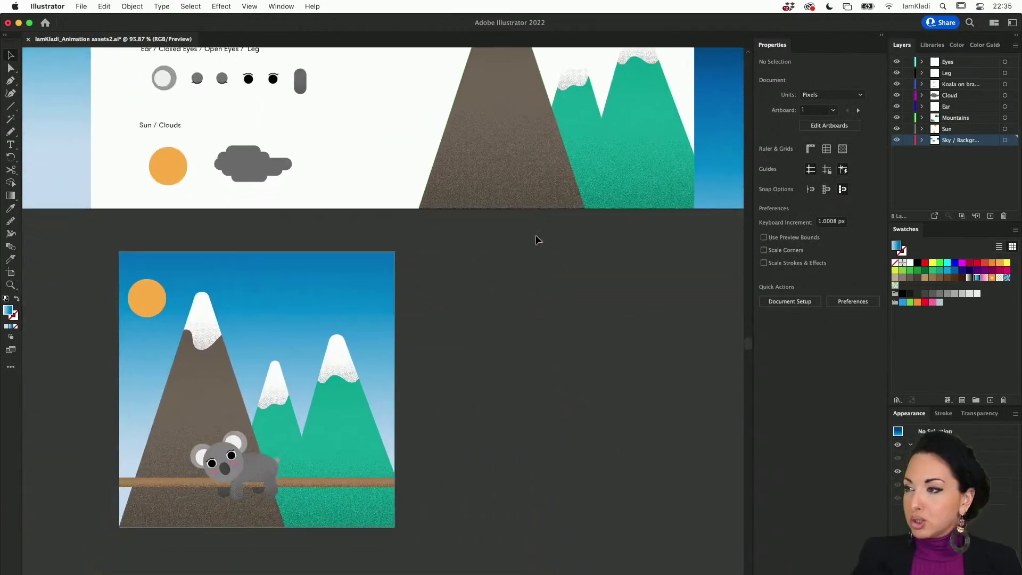
scroll(536, 237, left, 3)
scroll(536, 237, up, 1)
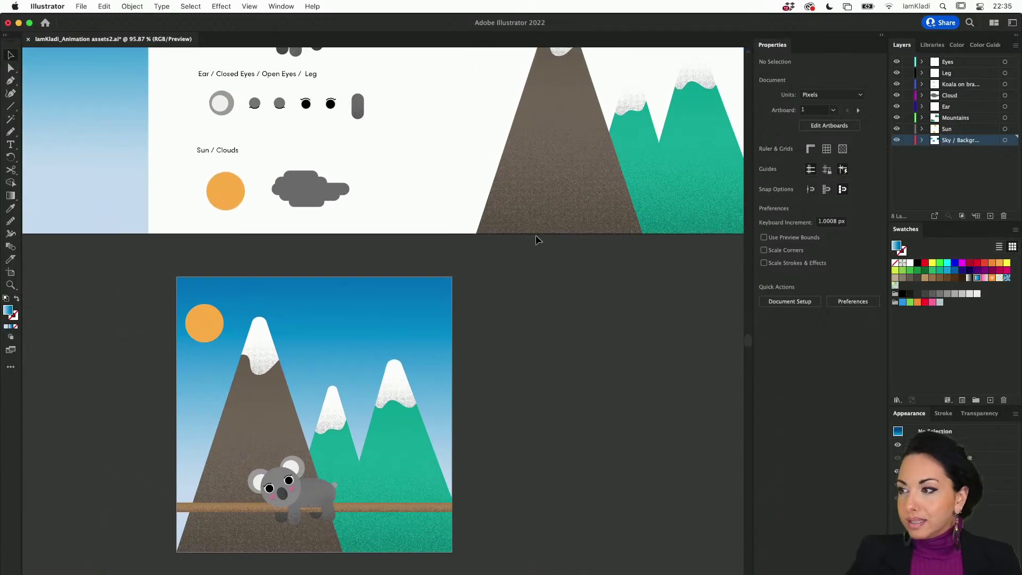
Switch to Google Chrome and open the How To Animation Assets link from the Resources page in a new tab to view it
mouse_move(598, 573)
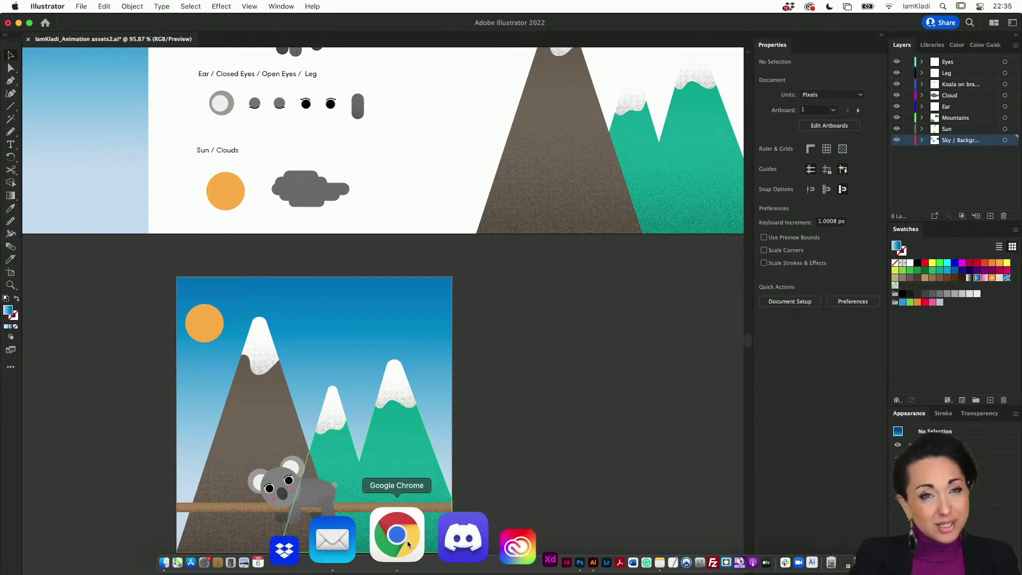
click(408, 546)
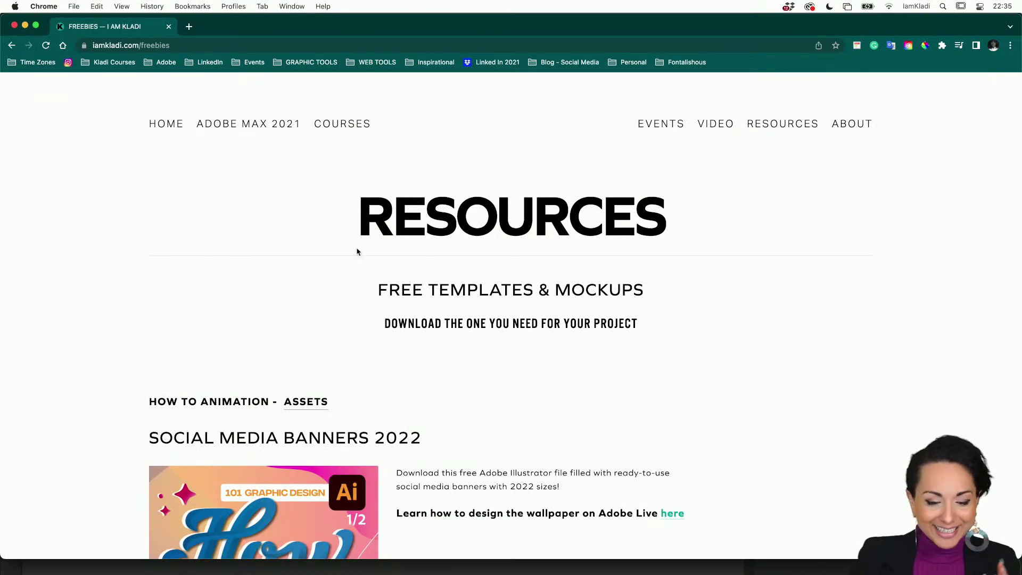
scroll(263, 354, up, 3)
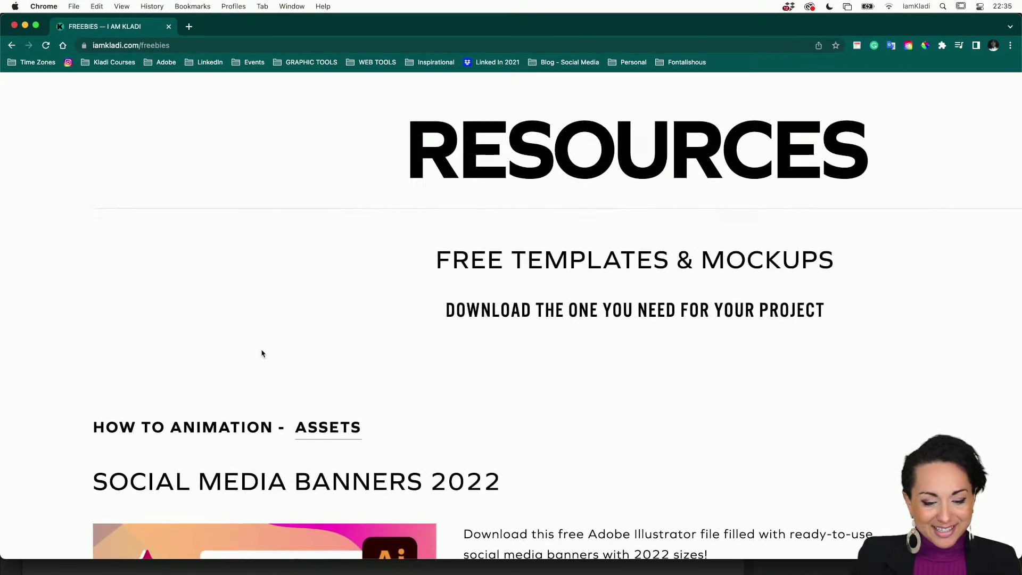
right_click(336, 434)
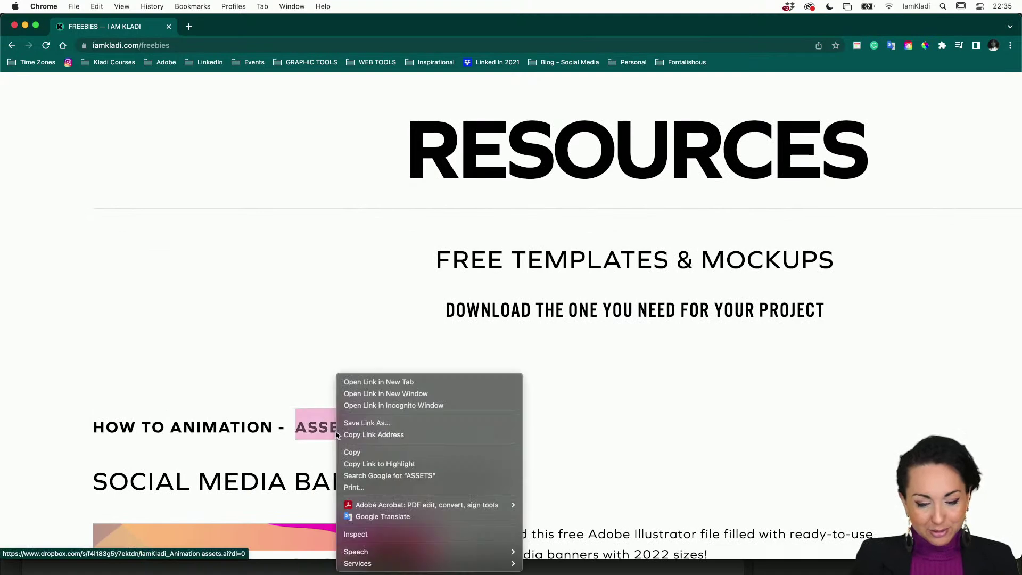
click(377, 382)
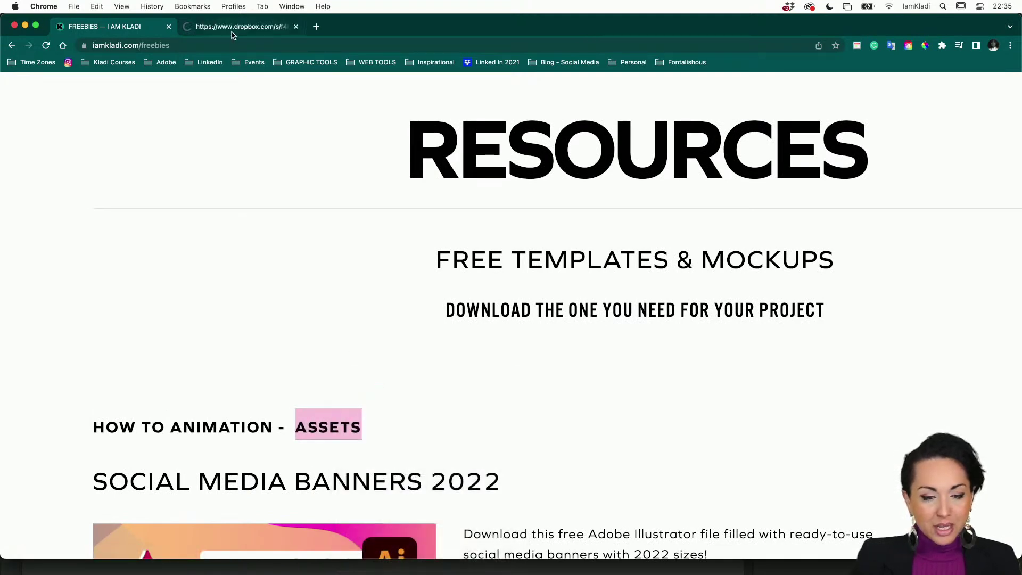
click(232, 31)
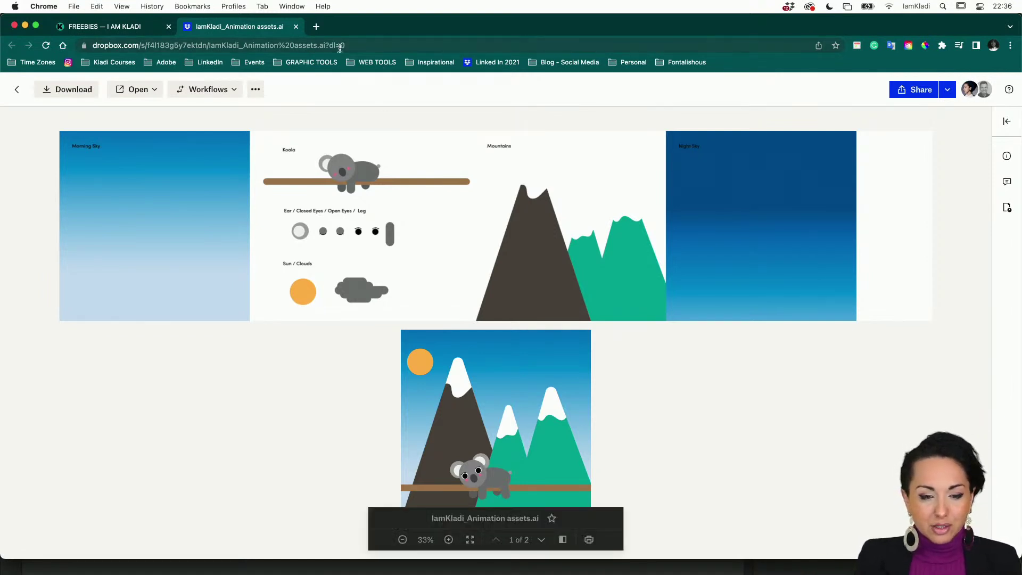
Open Instagram in another browser tab and look over the signed-in account's profile page
click(316, 26)
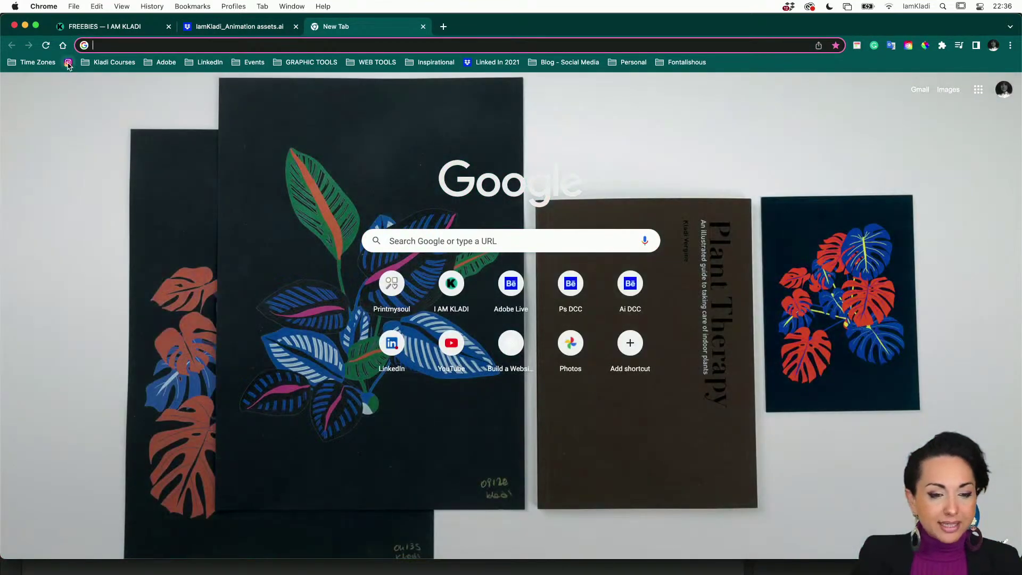
click(68, 63)
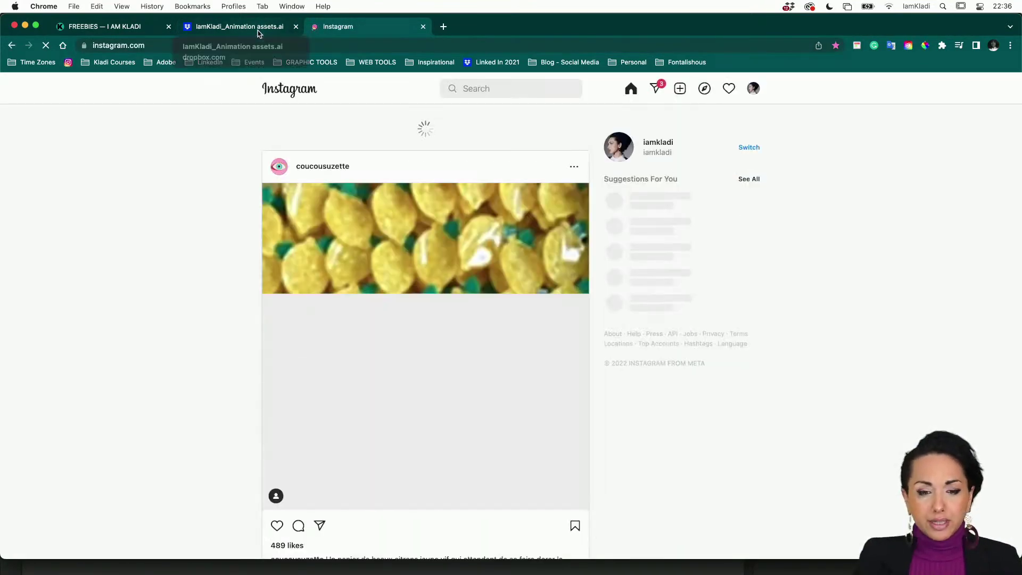
click(753, 88)
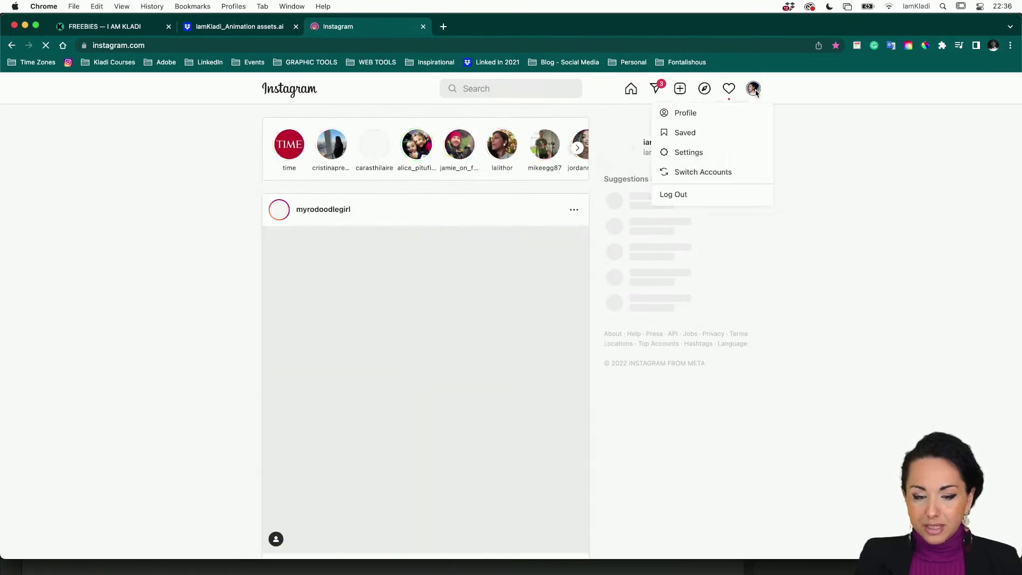
click(723, 113)
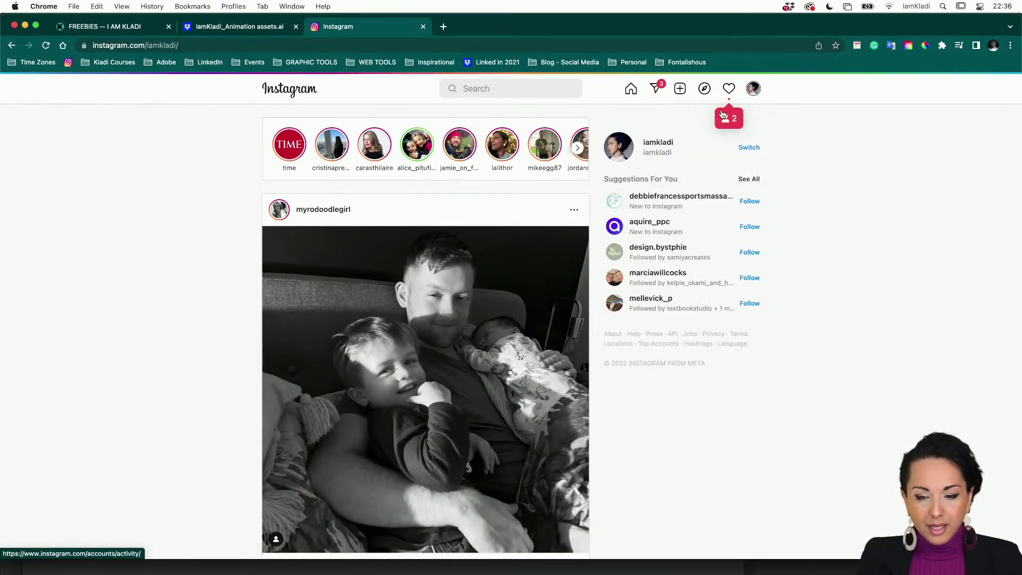
click(755, 95)
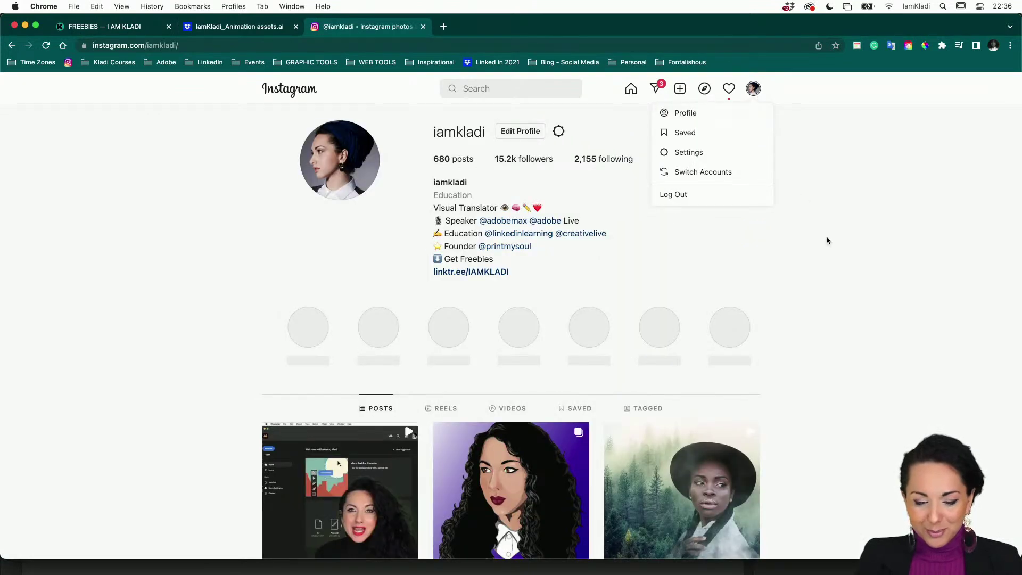
click(789, 370)
scroll(790, 370, down, 1)
scroll(789, 370, up, 1)
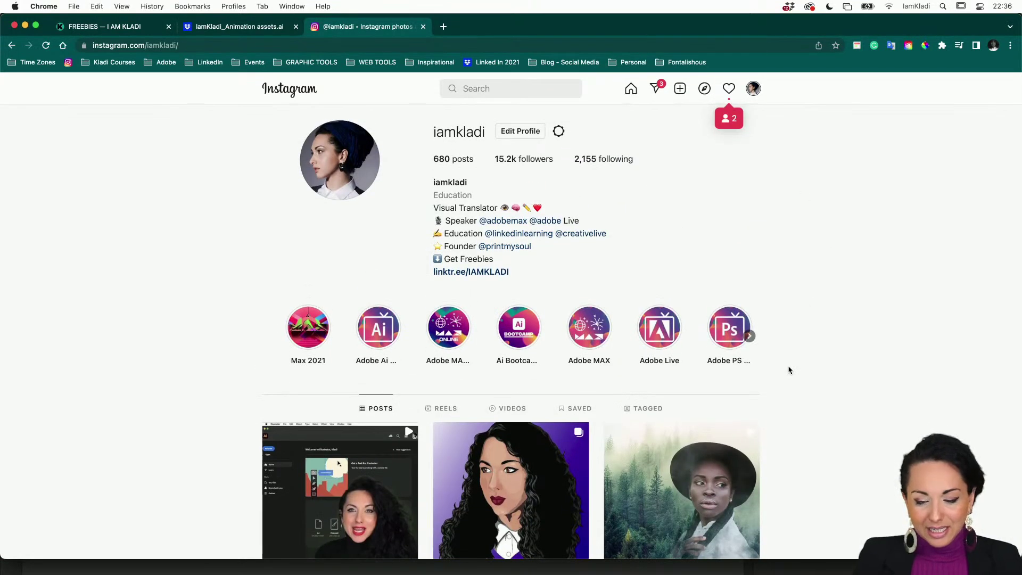
scroll(789, 368, down, 3)
scroll(790, 367, up, 4)
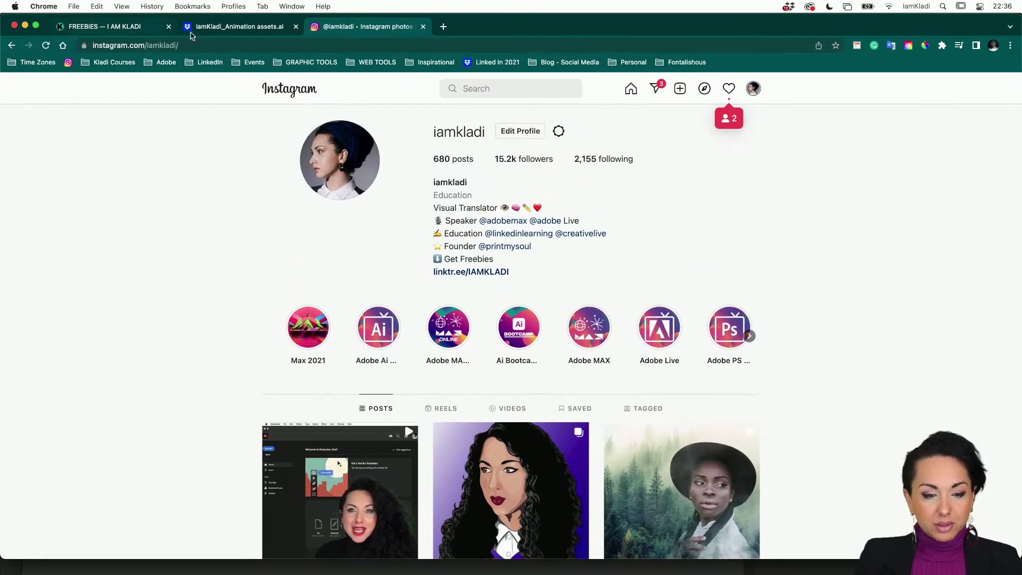
Return to the Resources page and look through its list of free templates and mockups
click(216, 33)
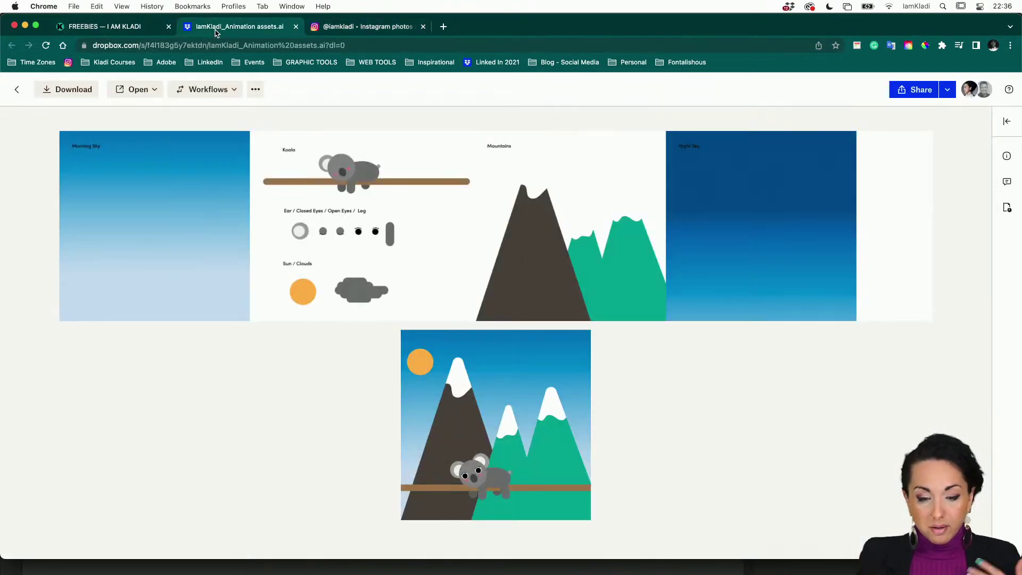
click(67, 31)
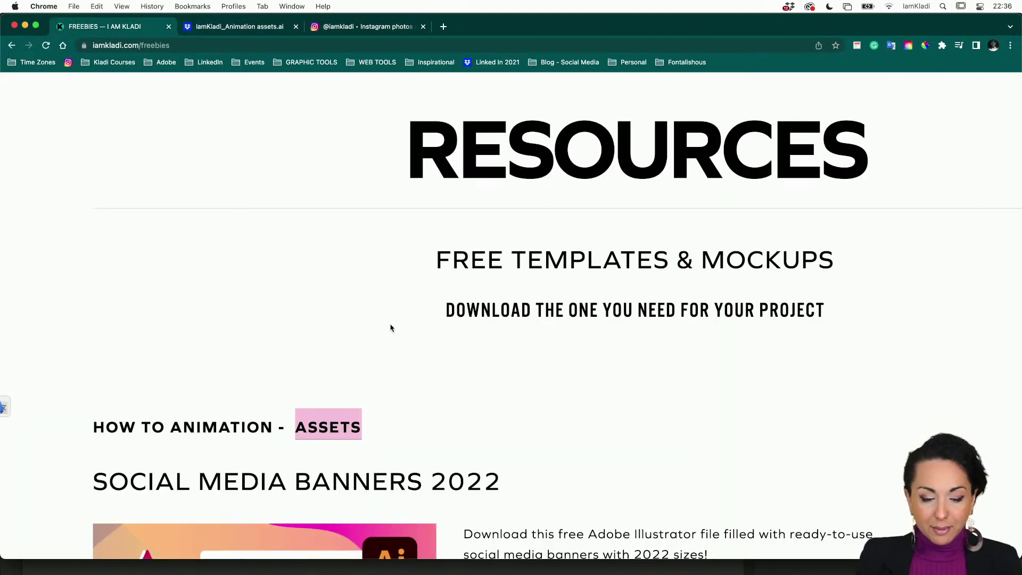
scroll(409, 504, down, 7)
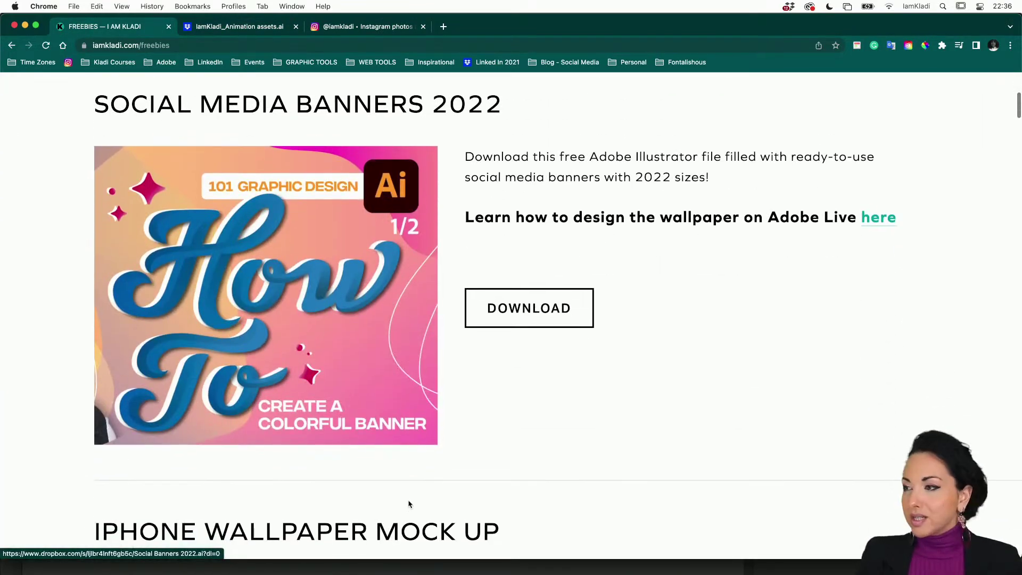
scroll(408, 503, down, 20)
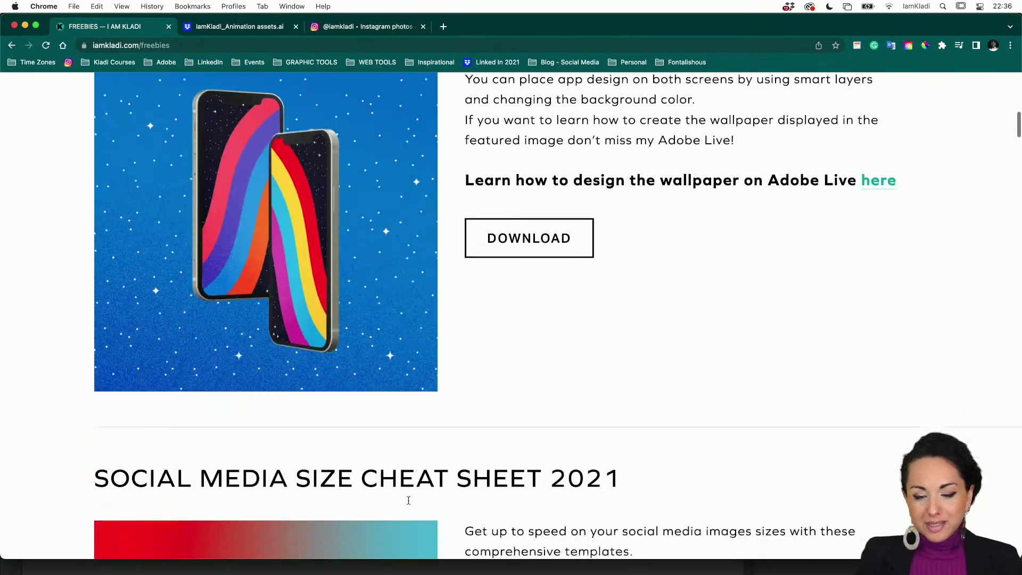
scroll(409, 502, down, 7)
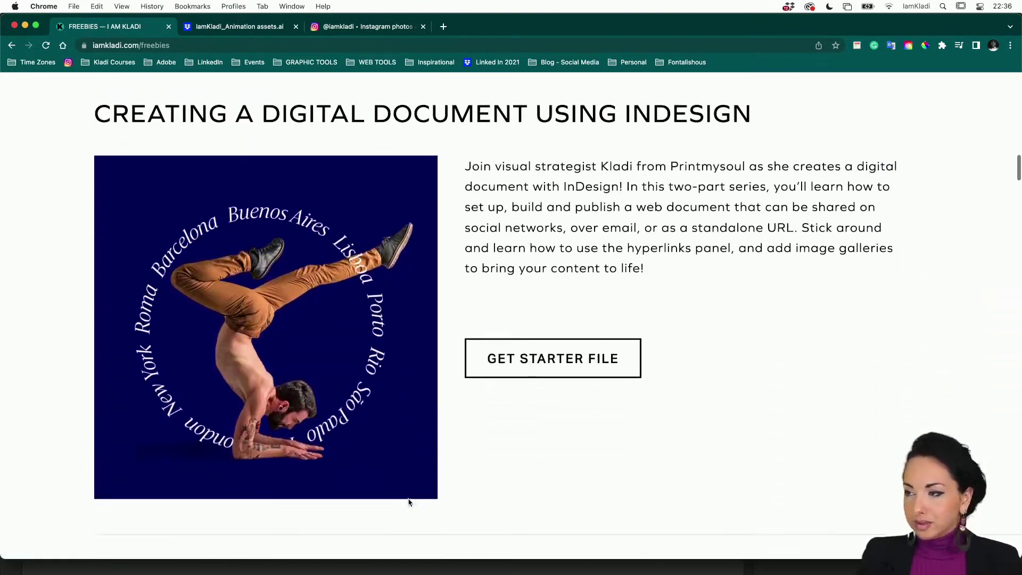
scroll(409, 502, up, 18)
scroll(409, 502, up, 20)
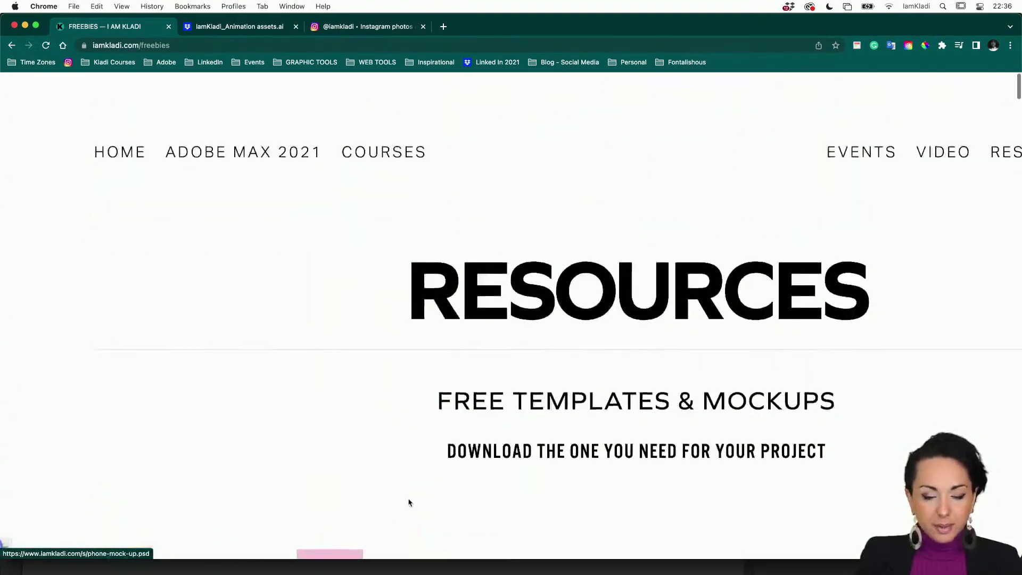
scroll(407, 502, down, 3)
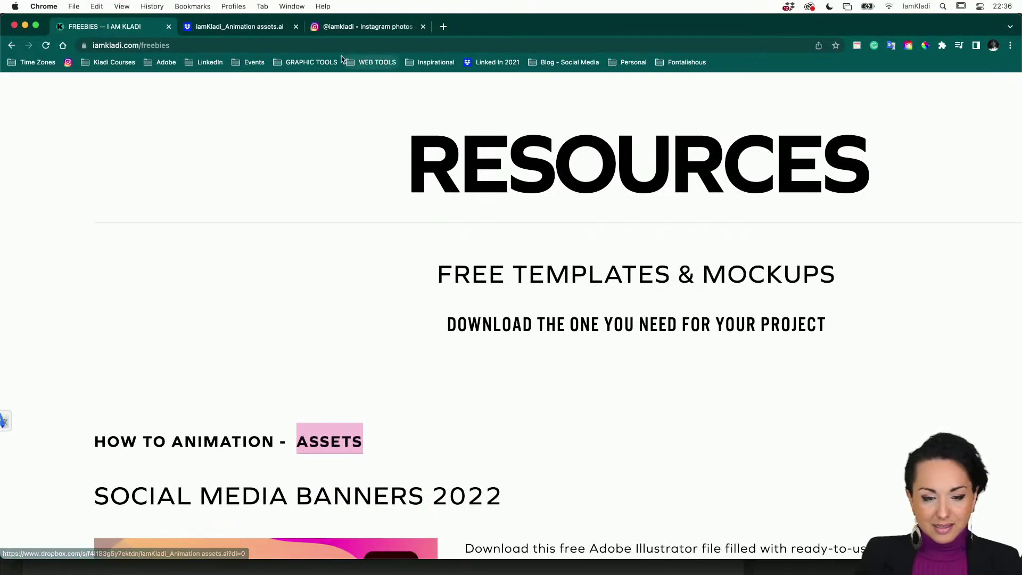
Inspect the koala, eye, sun and cloud assets in the Dropbox preview, then return to the Resources page
click(247, 30)
scroll(542, 312, up, 5)
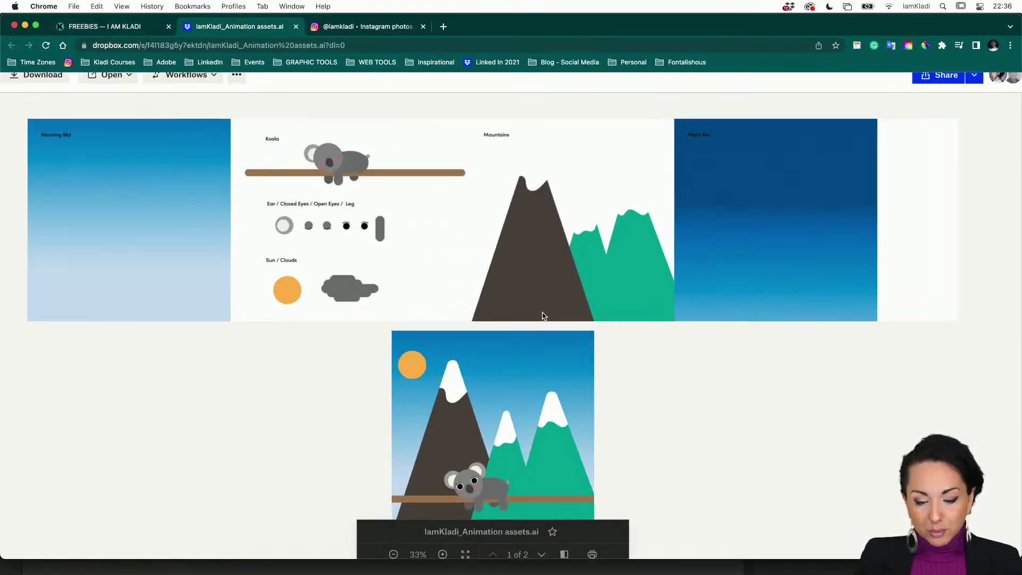
scroll(542, 312, left, 5)
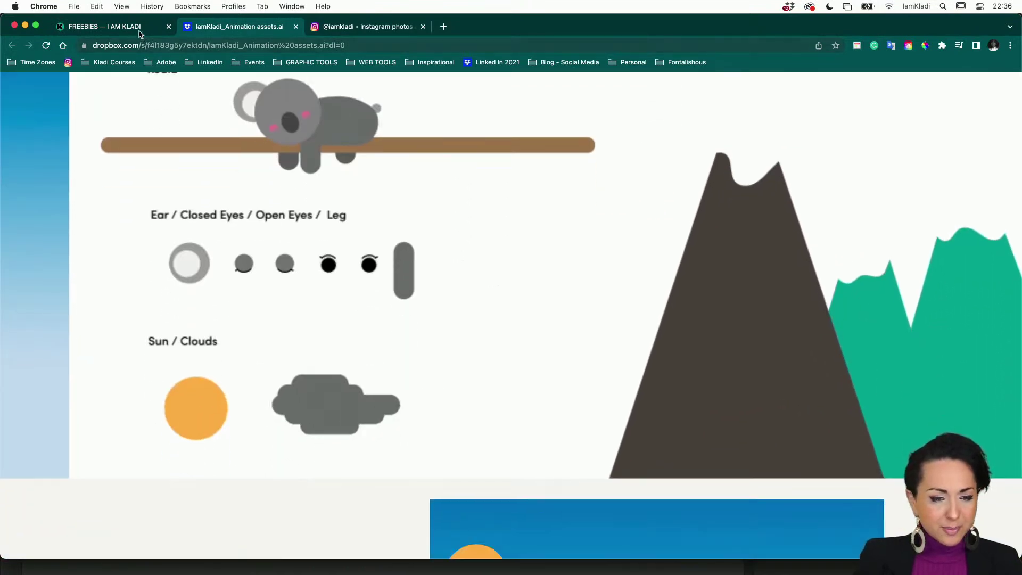
click(139, 33)
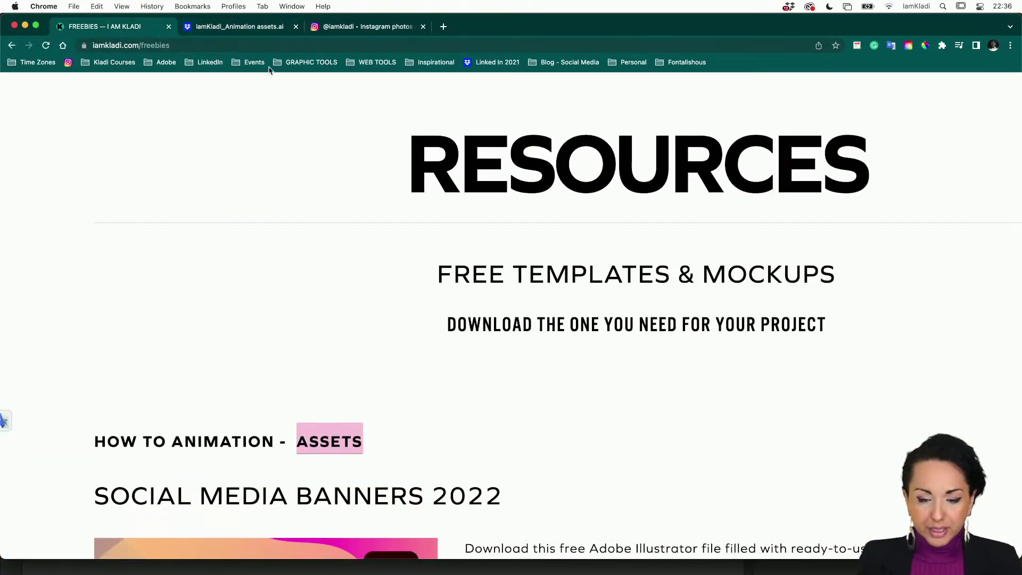
Switch to Photoshop, close How To - Animate.psd, and save and close Eye 1.psd
click(487, 570)
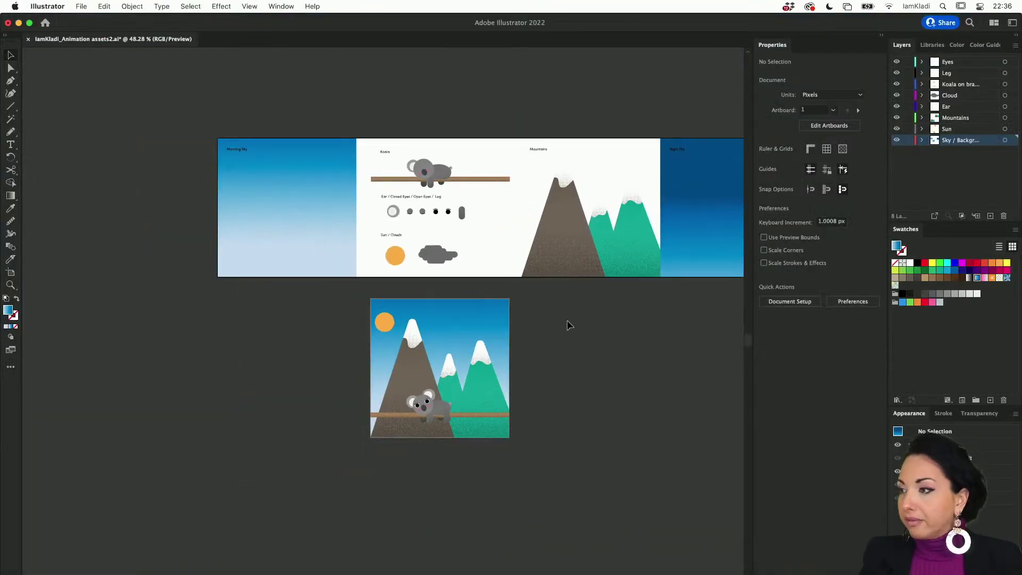
scroll(568, 324, right, 2)
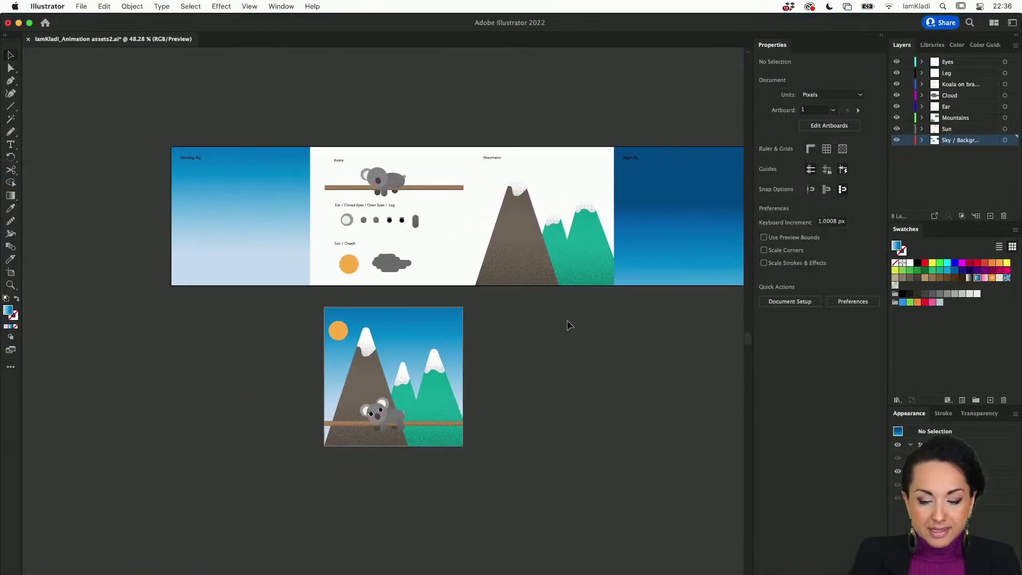
mouse_move(476, 563)
click(453, 535)
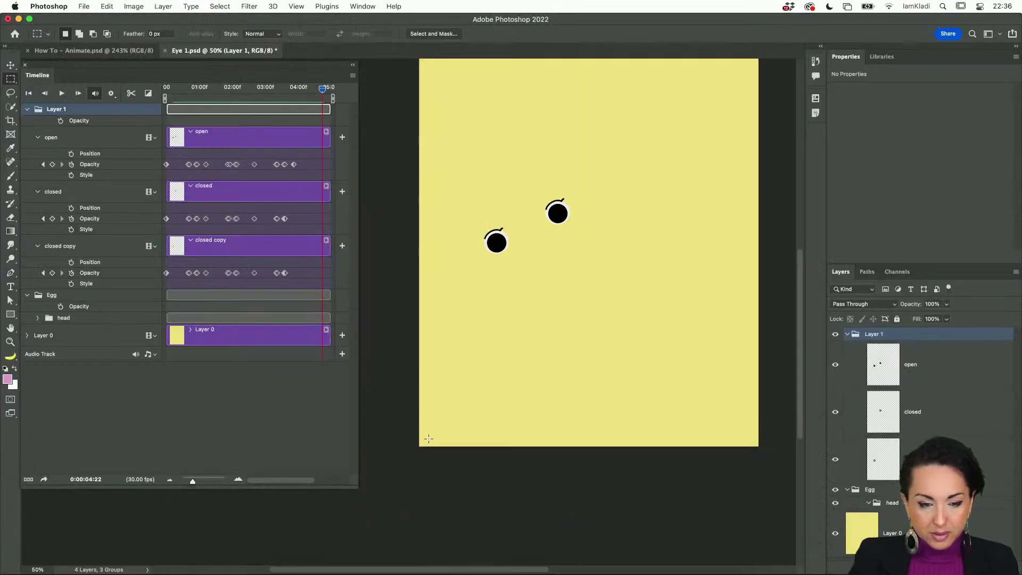
click(122, 52)
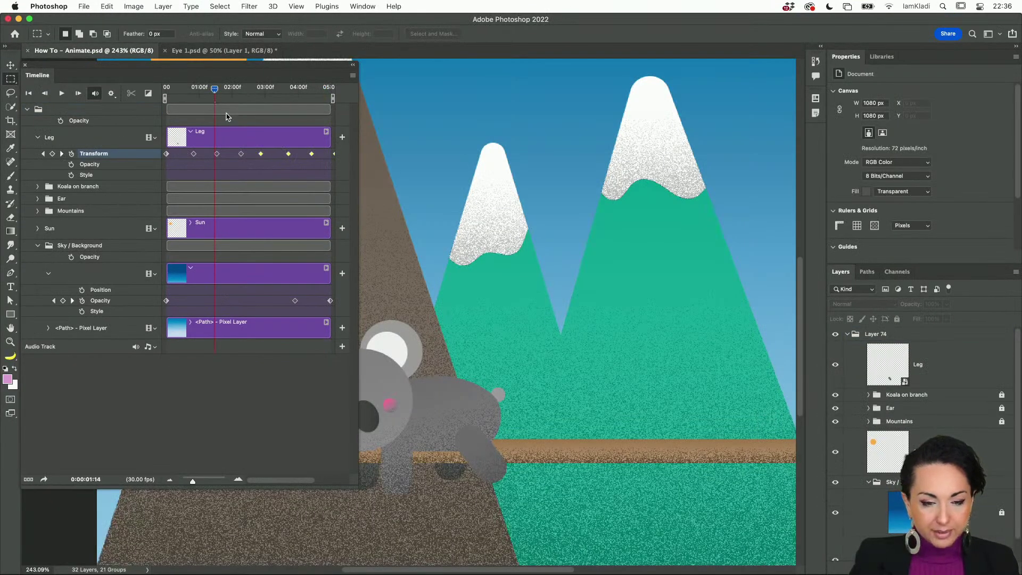
click(27, 50)
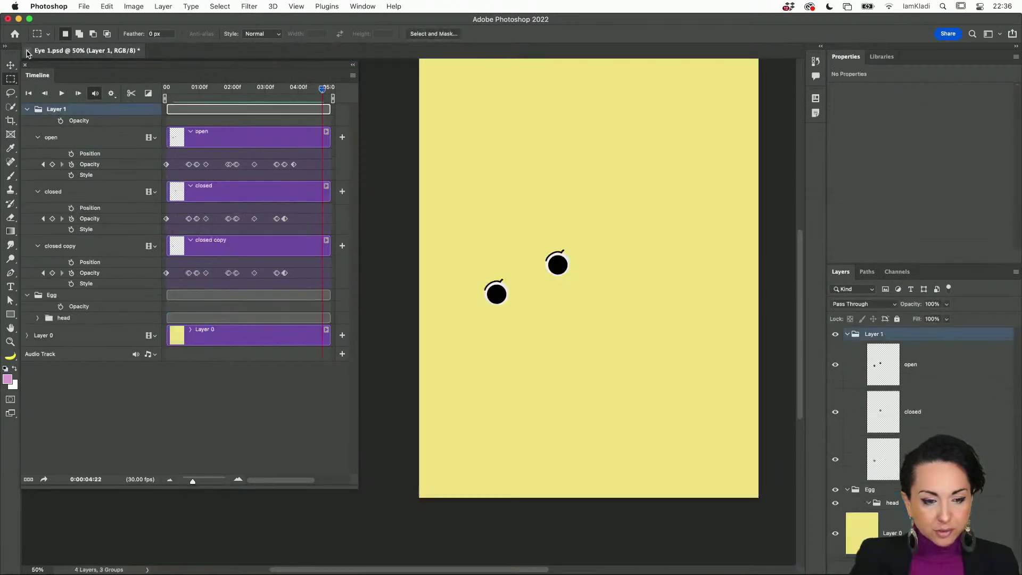
key(super+s)
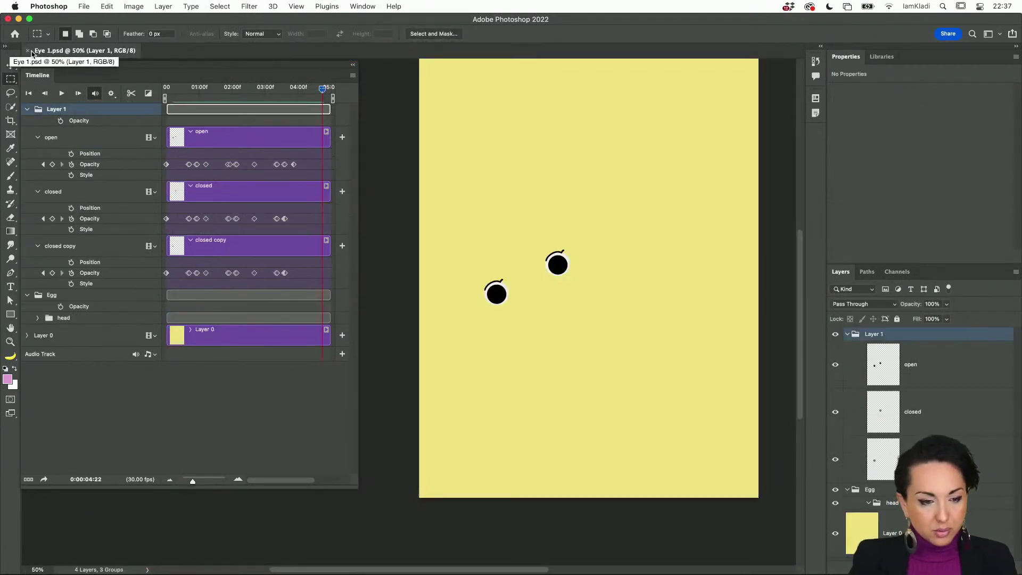
click(28, 51)
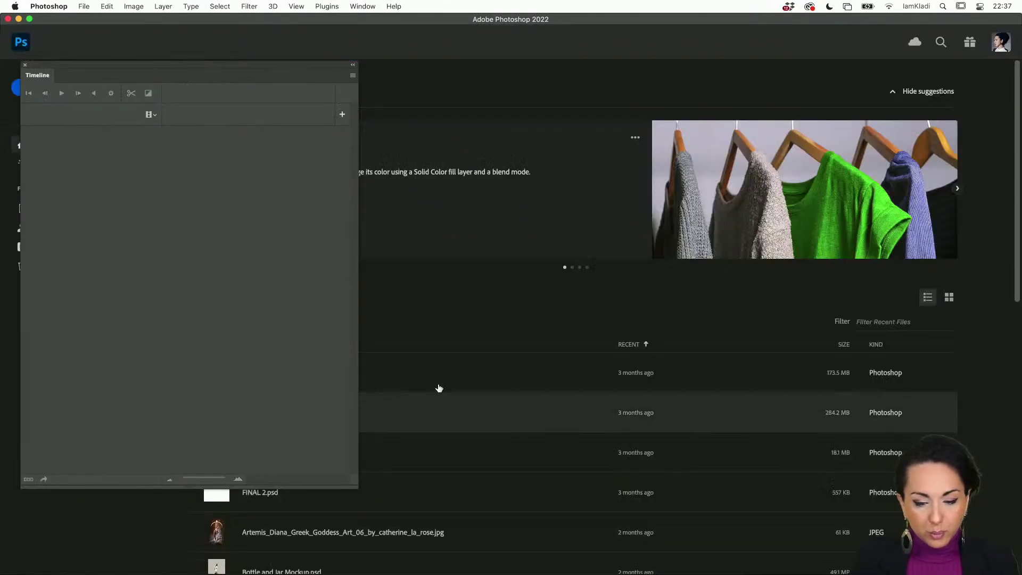
Switch to Illustrator, collapse the Properties panel and enlarge the Layers panel so that all eight layers have room
mouse_move(353, 573)
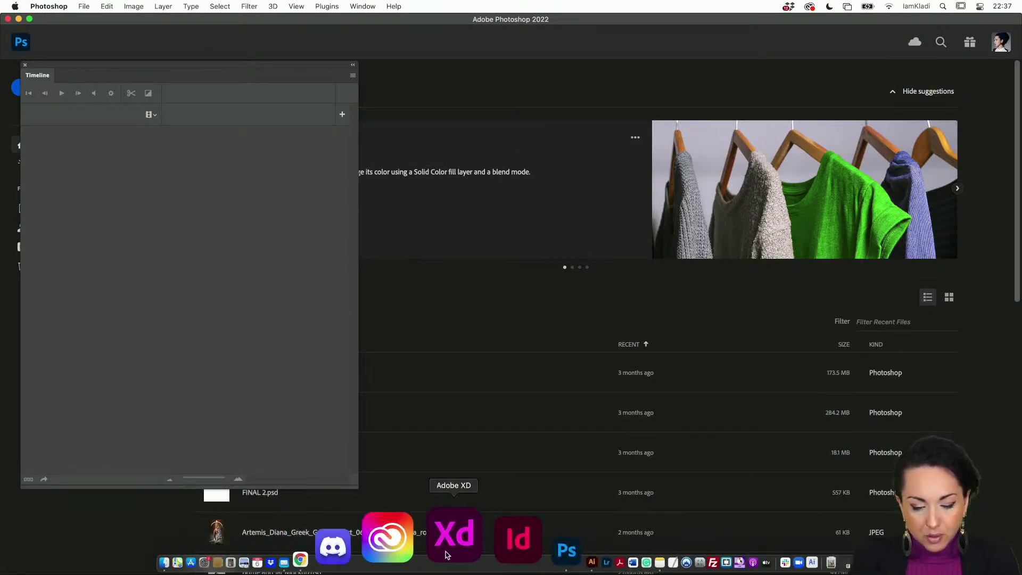
click(488, 553)
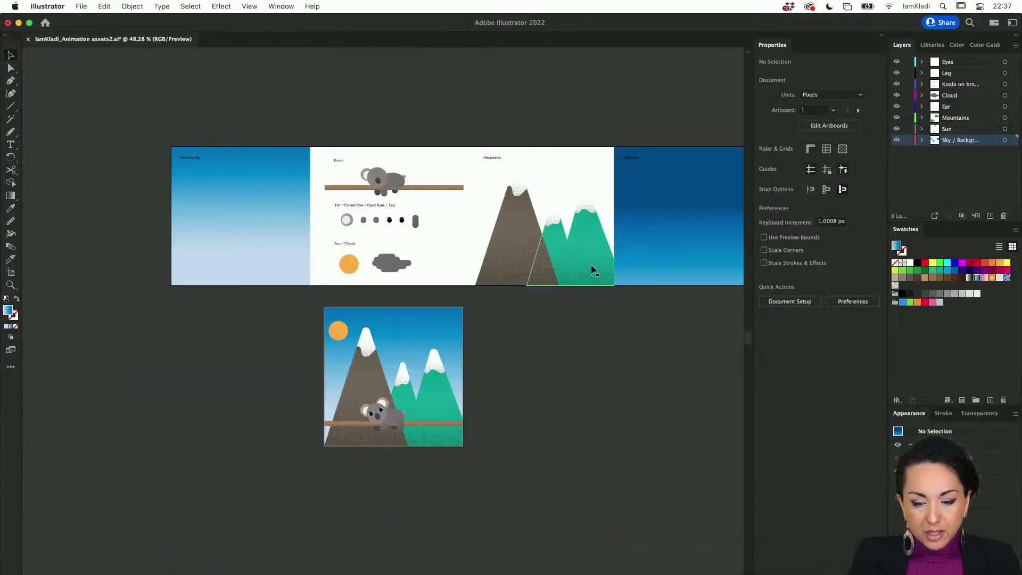
click(882, 36)
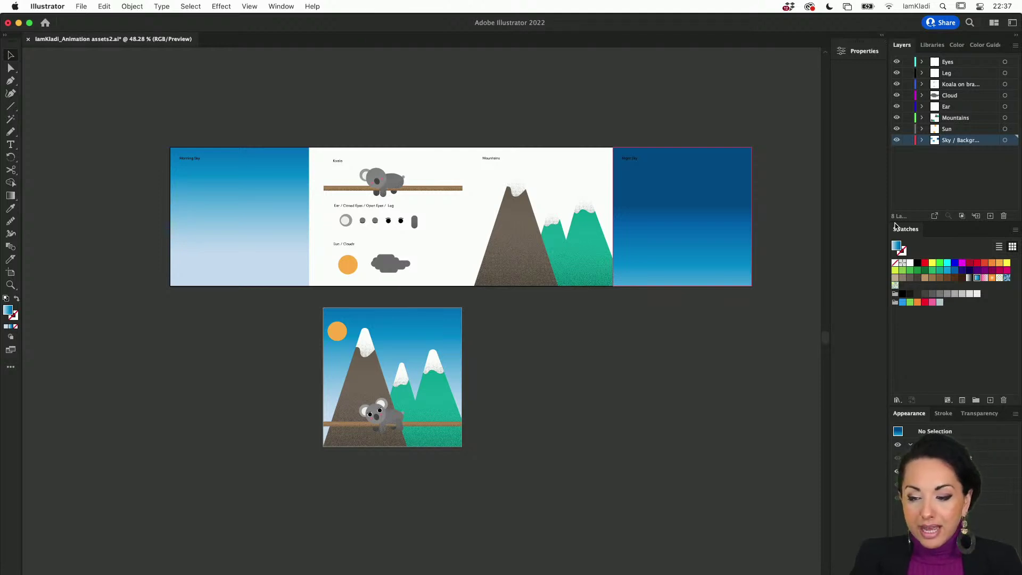
drag(894, 221, 895, 329)
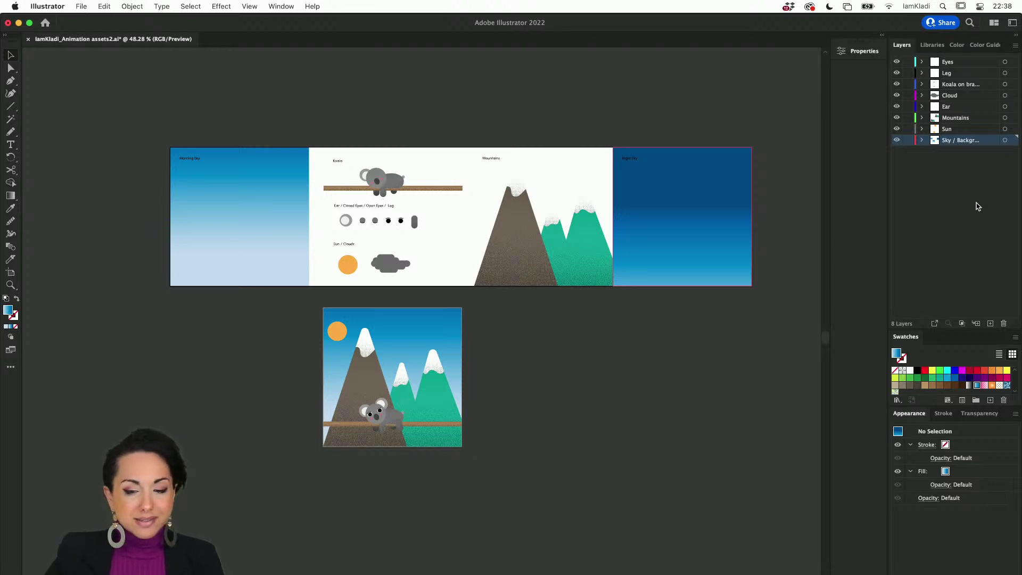
Switch to Chrome, open the site's Freebies page, look over its downloads and highlight the page address
mouse_move(432, 571)
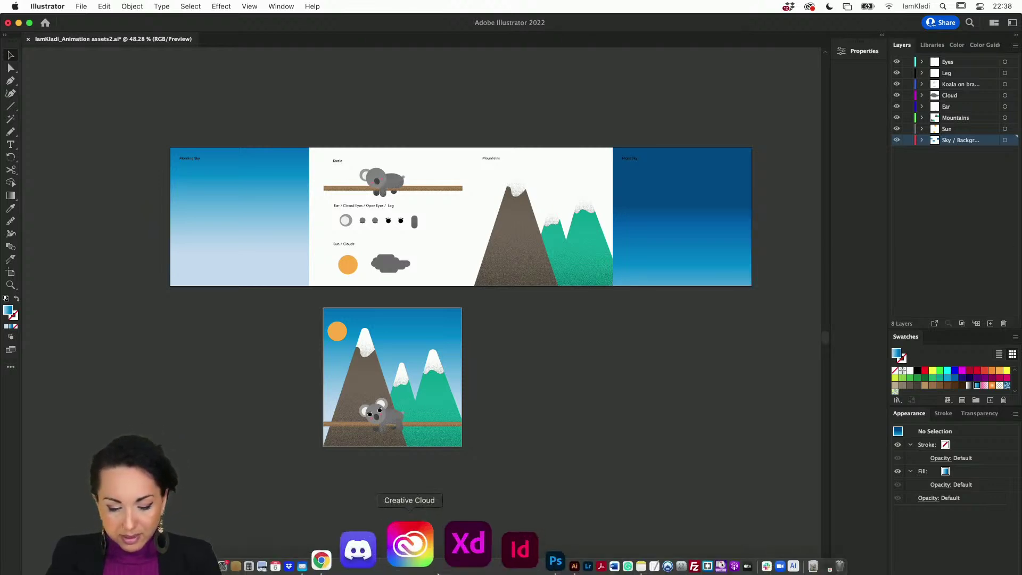
click(412, 537)
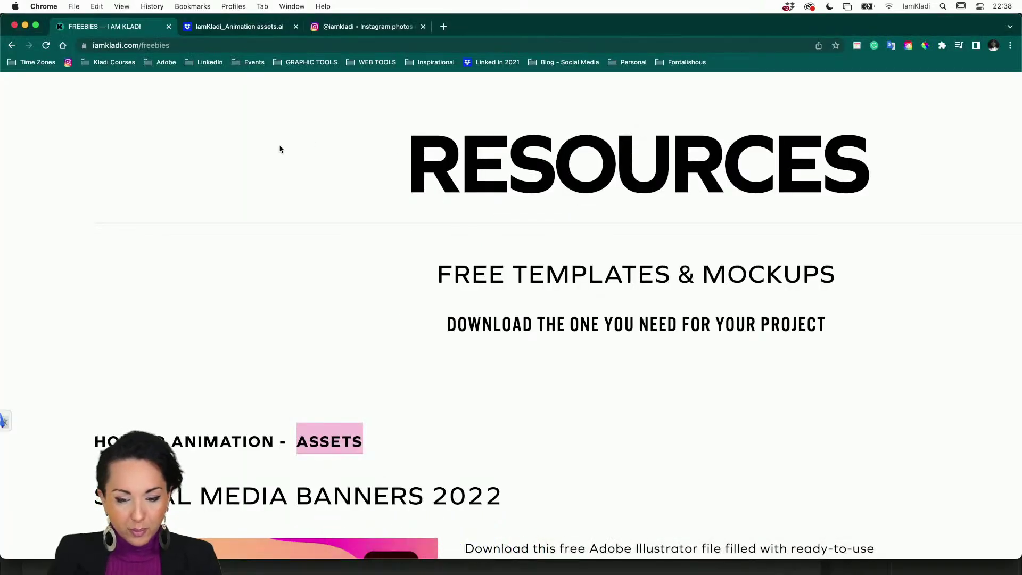
mouse_move(779, 125)
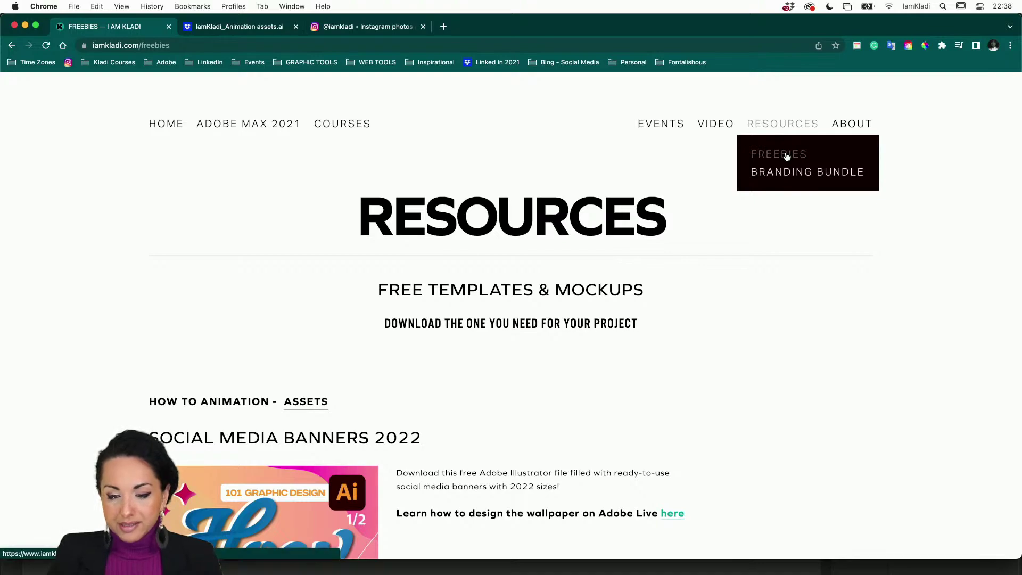
click(786, 156)
scroll(767, 287, down, 5)
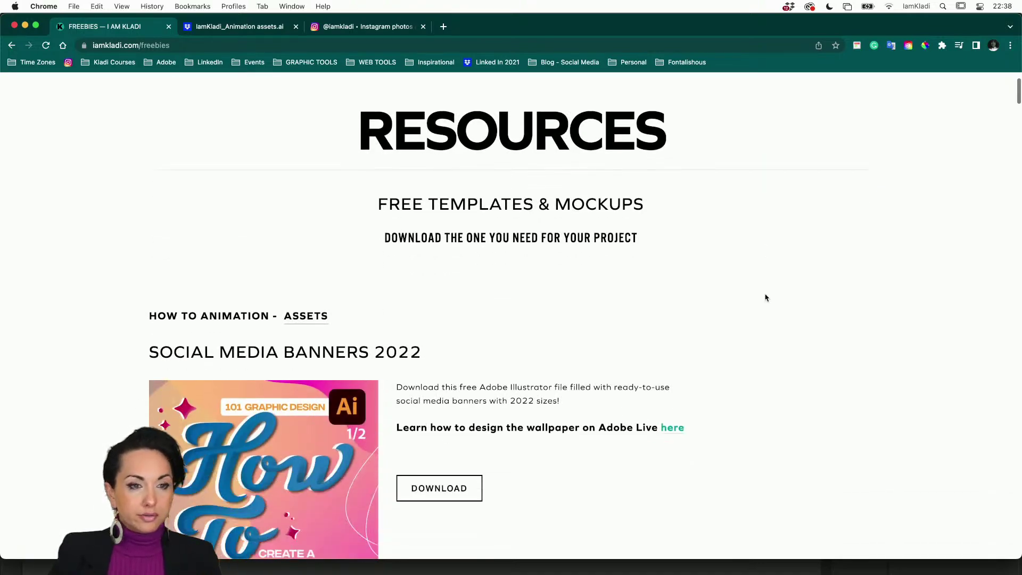
scroll(766, 297, down, 5)
scroll(764, 296, up, 10)
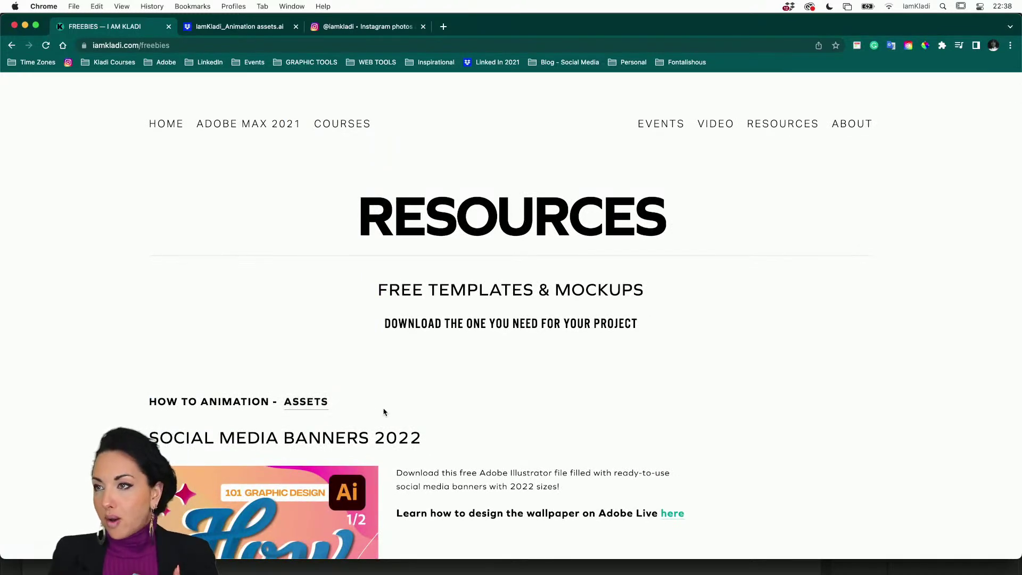
click(269, 45)
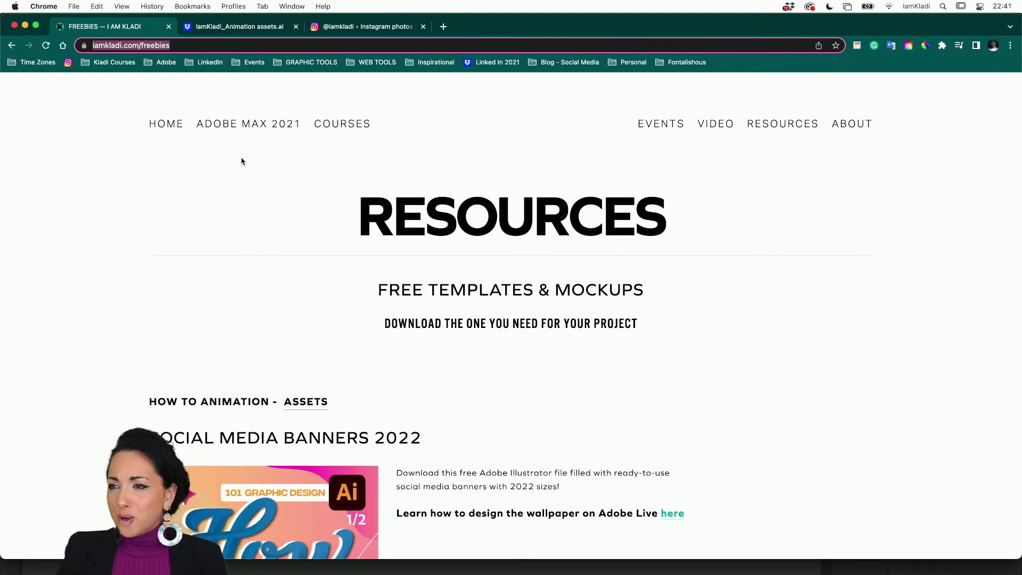
Switch to Photoshop, move the Timeline panel aside and open the New Document dialog, placing it clear of the home screen options
mouse_move(458, 572)
click(493, 569)
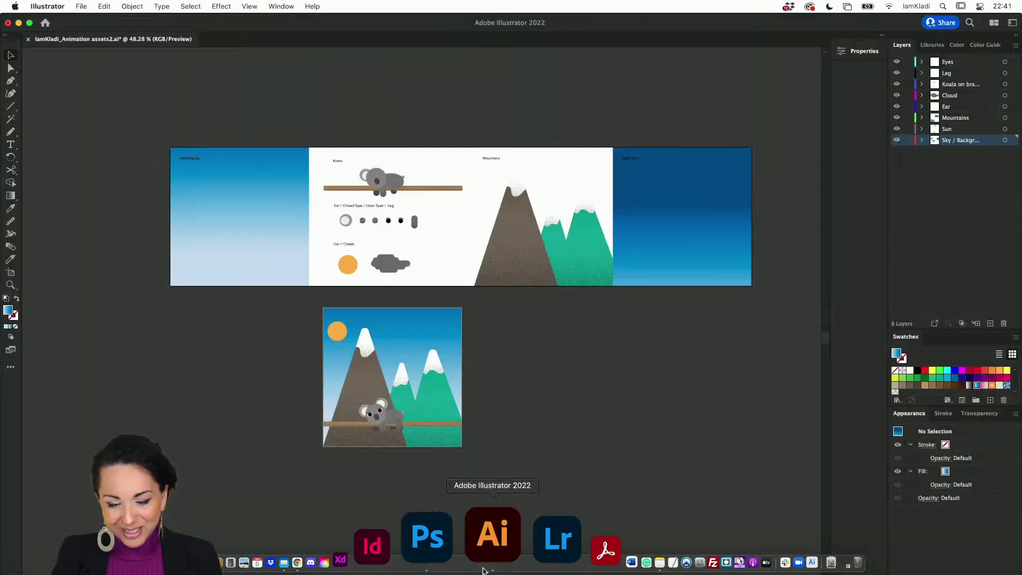
mouse_move(498, 573)
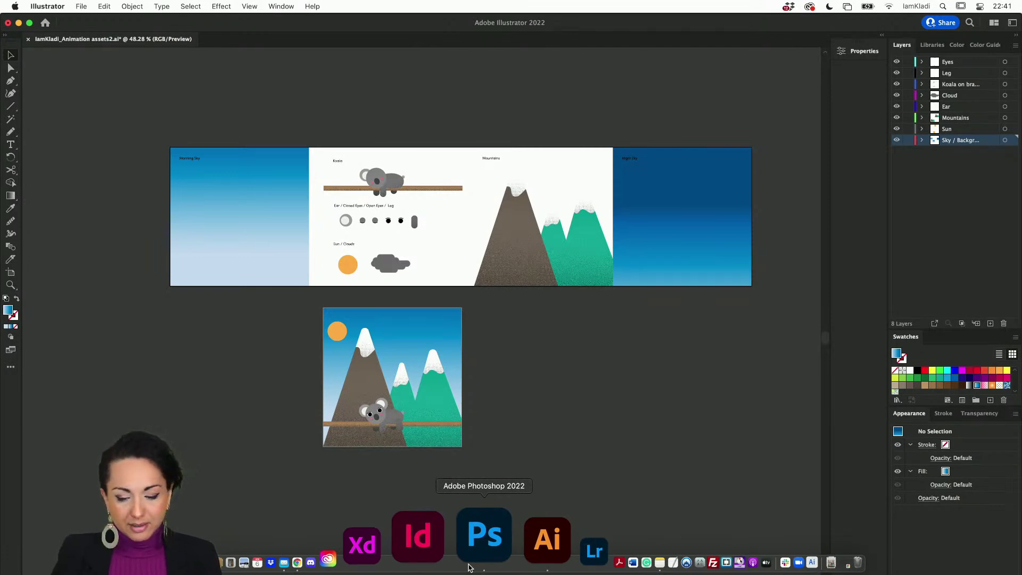
click(472, 567)
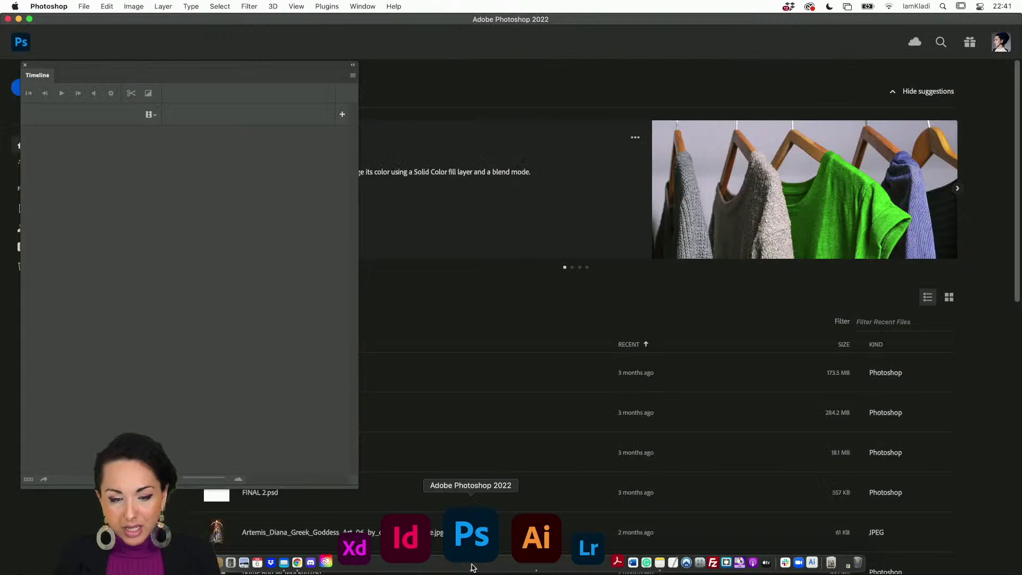
drag(253, 73, 364, 72)
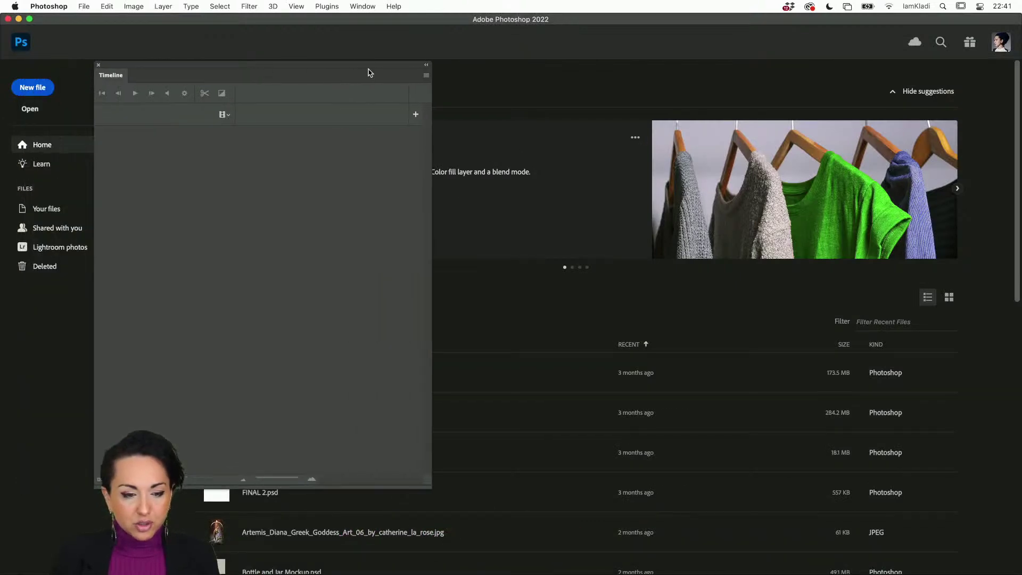
click(42, 89)
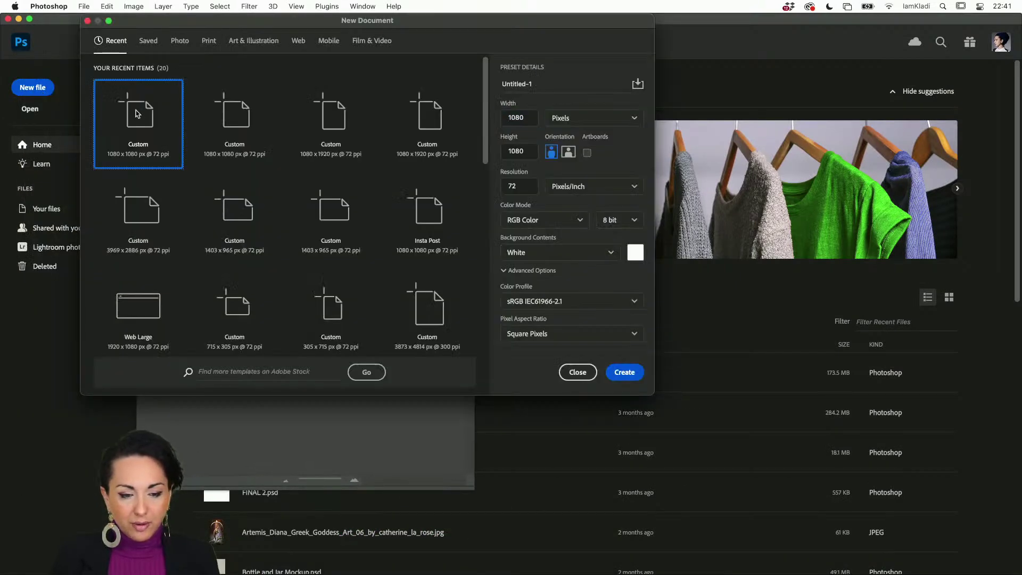
drag(503, 29, 595, 94)
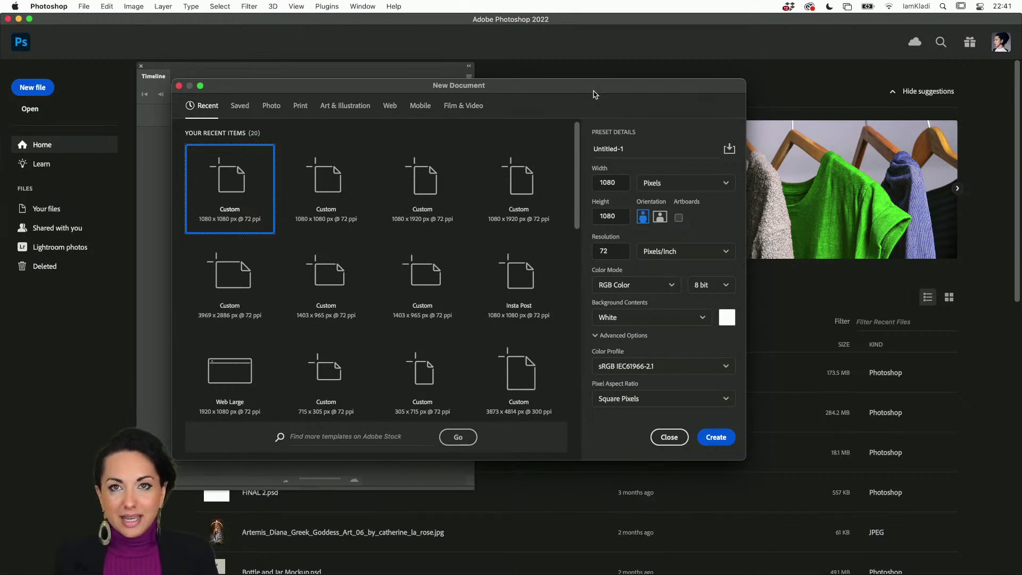
Check the new document's width and height, then choose the Web category and show all its blank presets
double_click(625, 184)
double_click(625, 223)
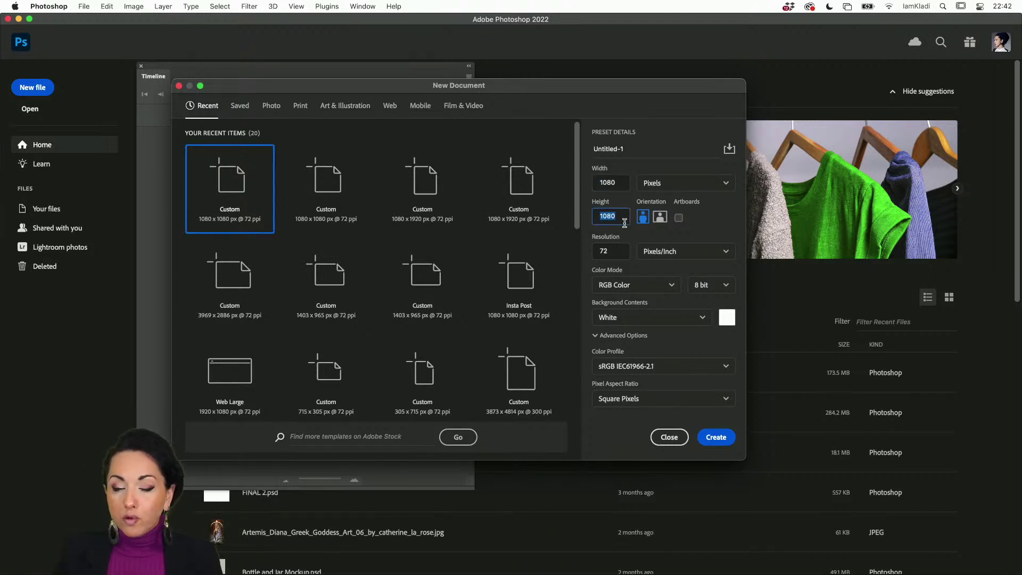
click(388, 113)
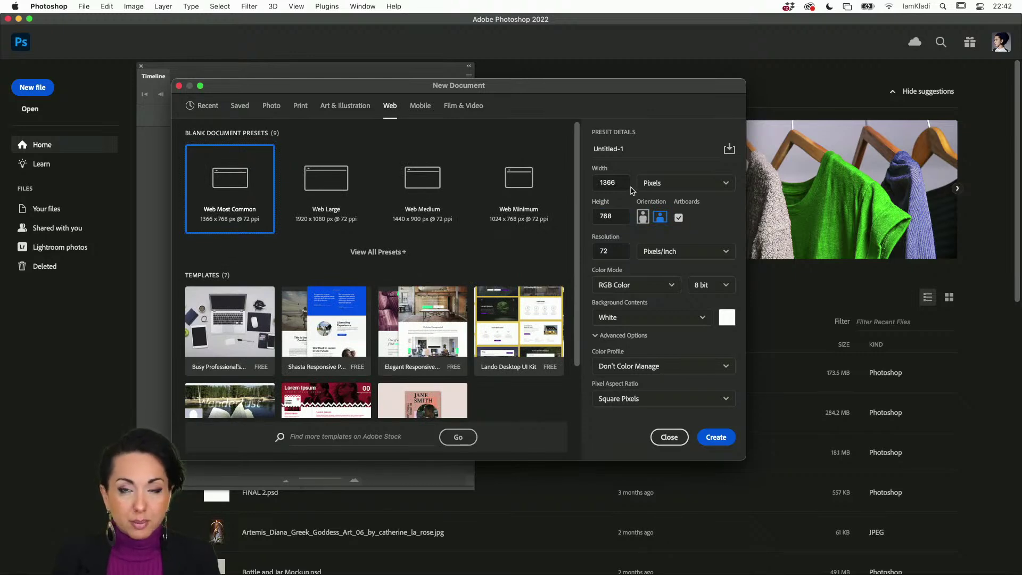
double_click(651, 146)
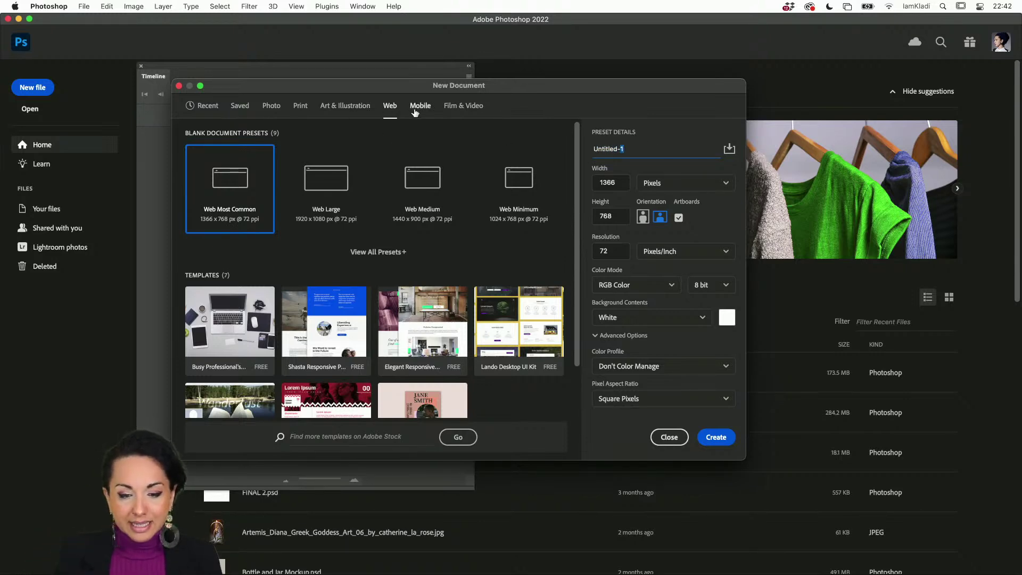
triple_click(631, 145)
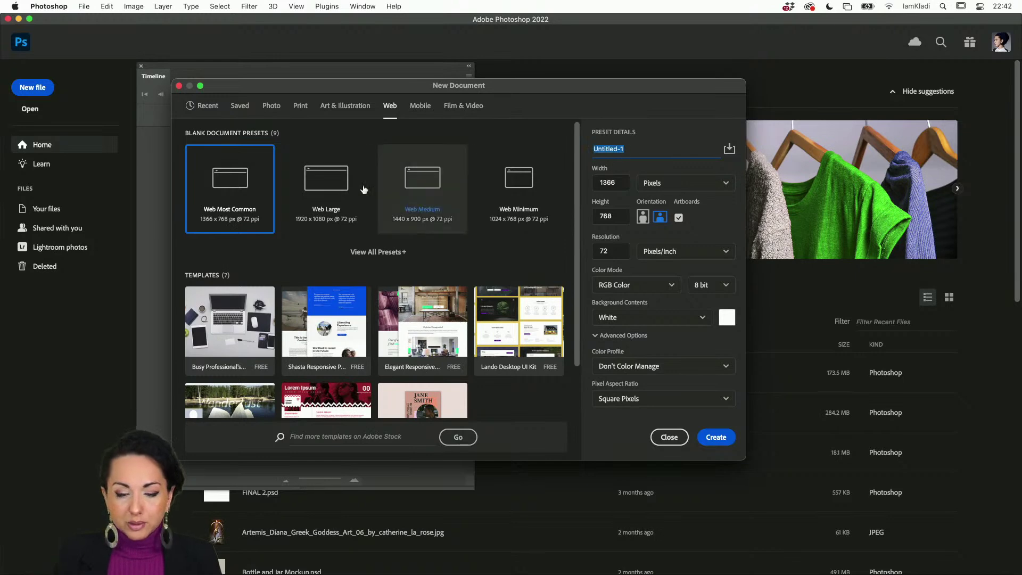
click(382, 266)
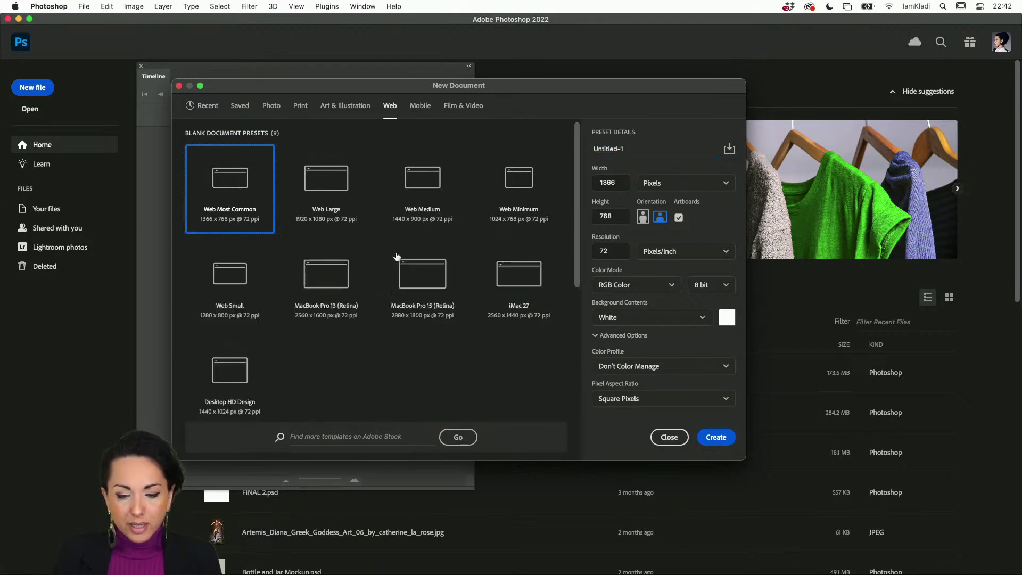
scroll(426, 334, down, 3)
scroll(426, 334, down, 2)
scroll(426, 334, up, 5)
Name the new document "How To - Animated K"
click(616, 152)
triple_click(621, 153)
click(621, 152)
triple_click(621, 152)
double_click(621, 152)
triple_click(621, 151)
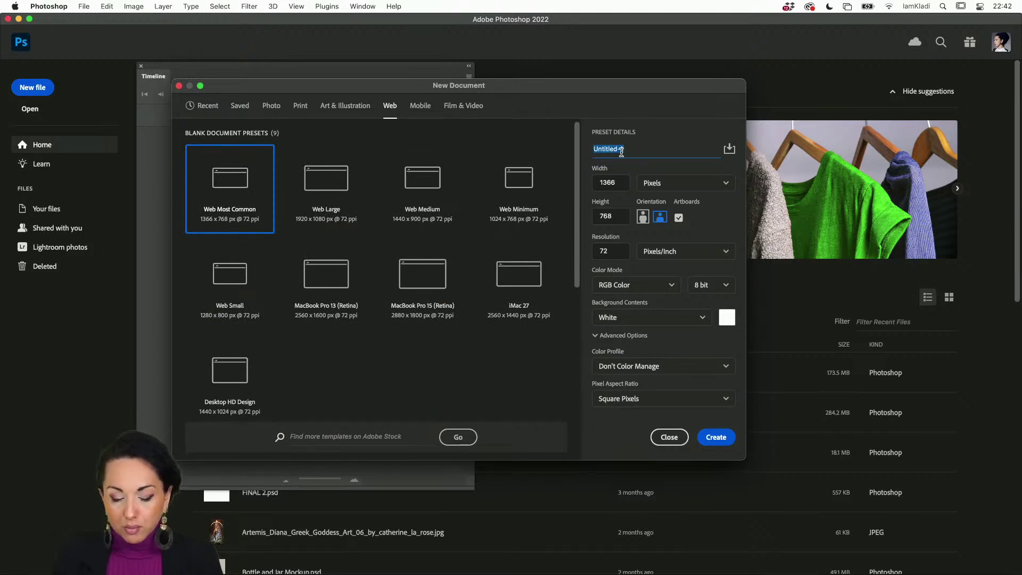
text(Ho)
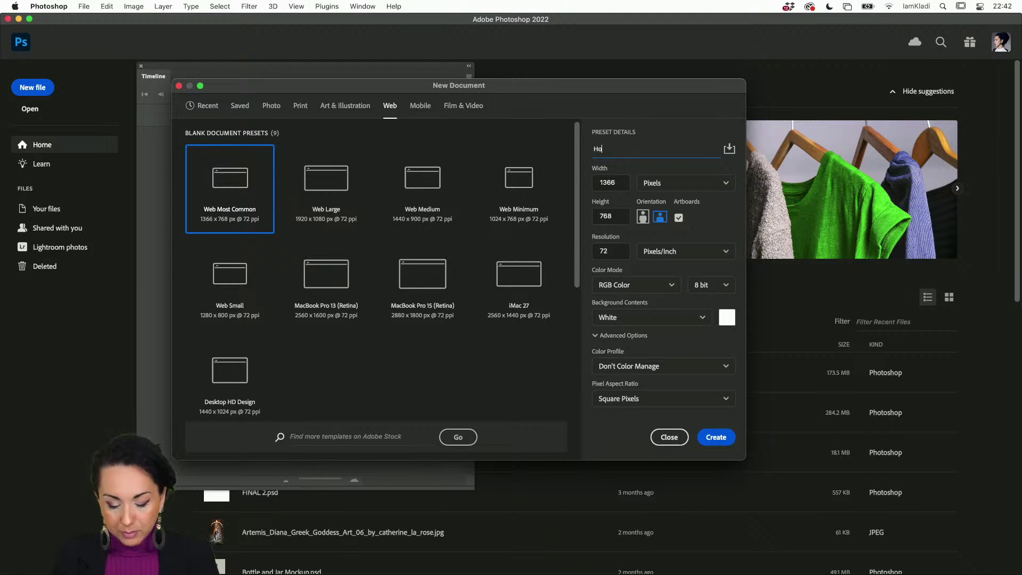
text(w To )
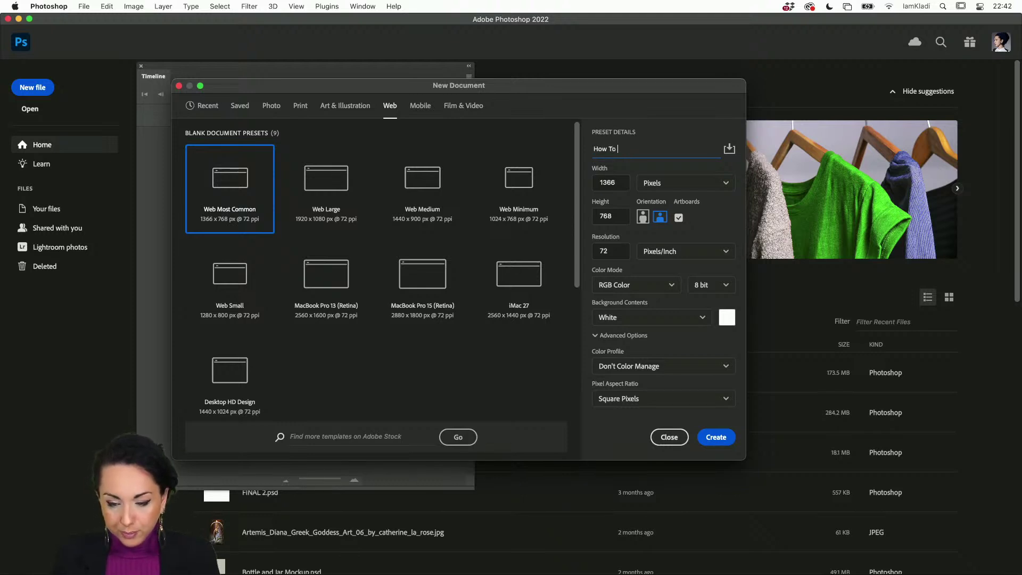
text(- Anima)
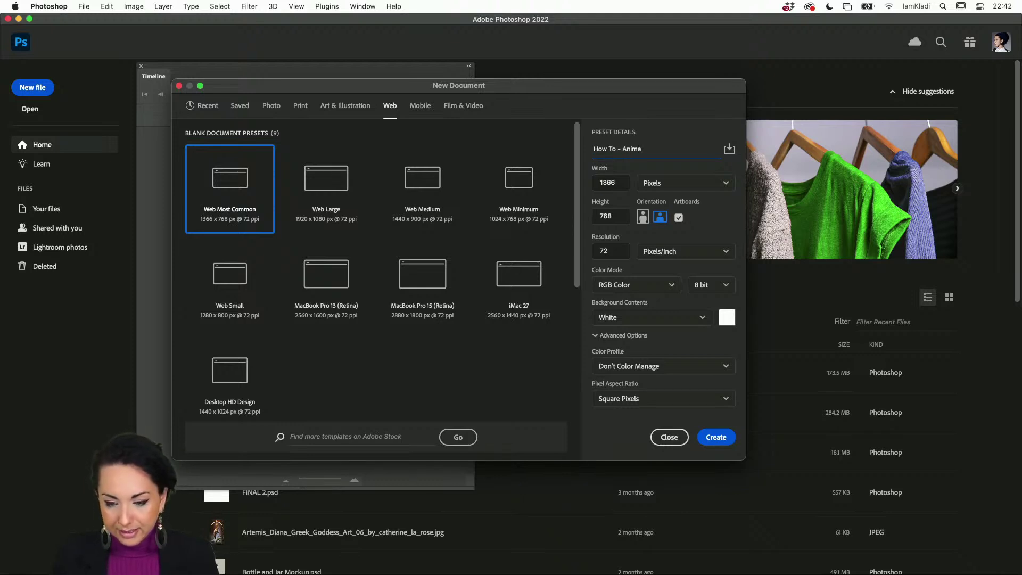
text(ted Koa)
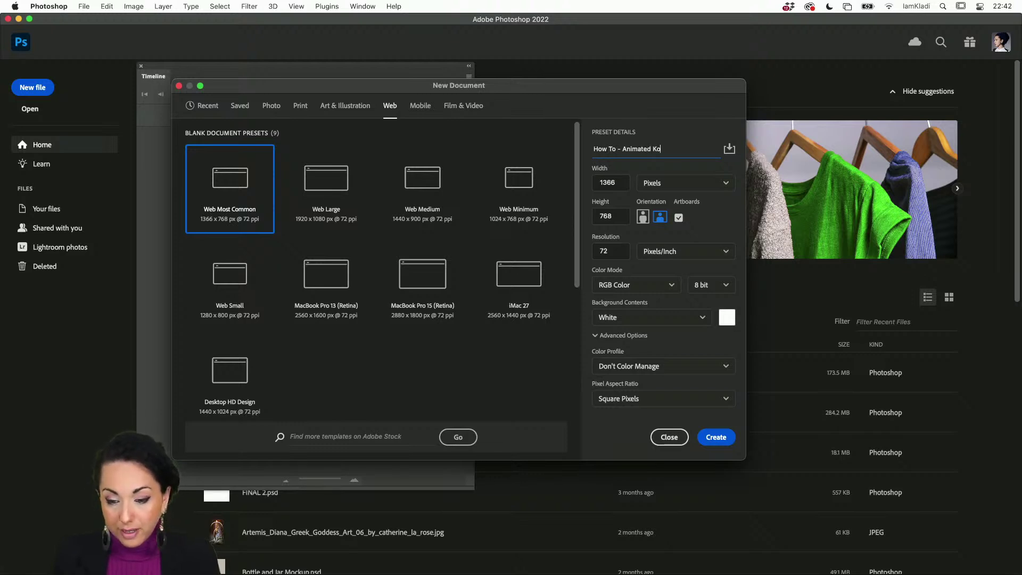
Set the new document's width and height to 1080 pixels each
double_click(611, 179)
text(1)
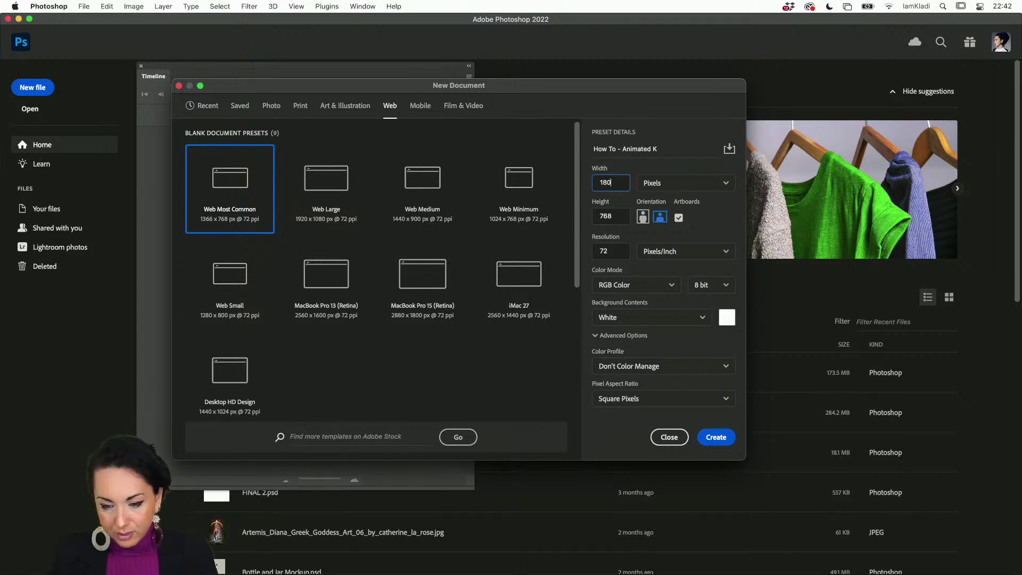
text(01)
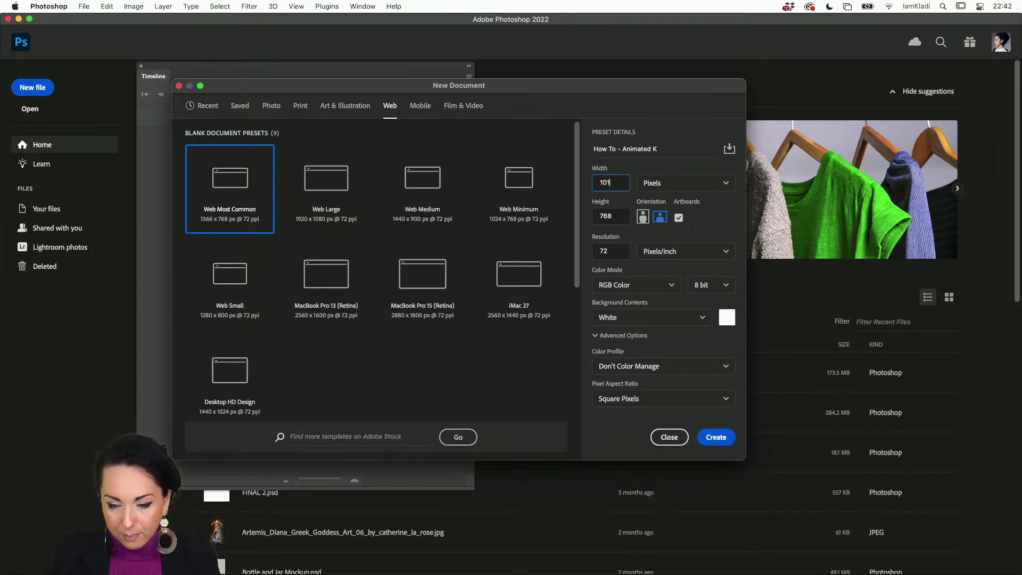
text(80)
key(Tab)
text(1080)
Turn off artboards for the new document and create it
click(717, 438)
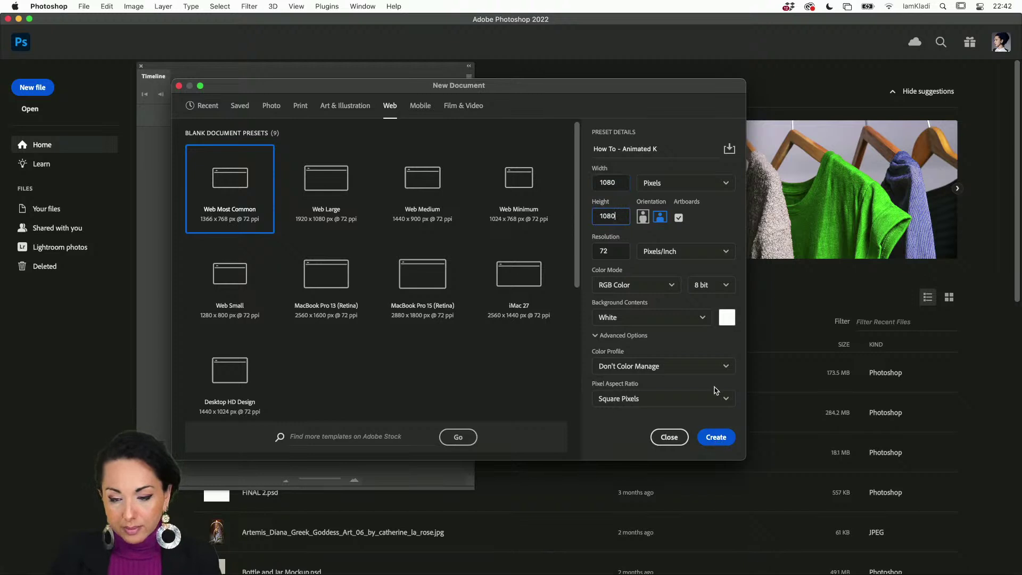
click(679, 218)
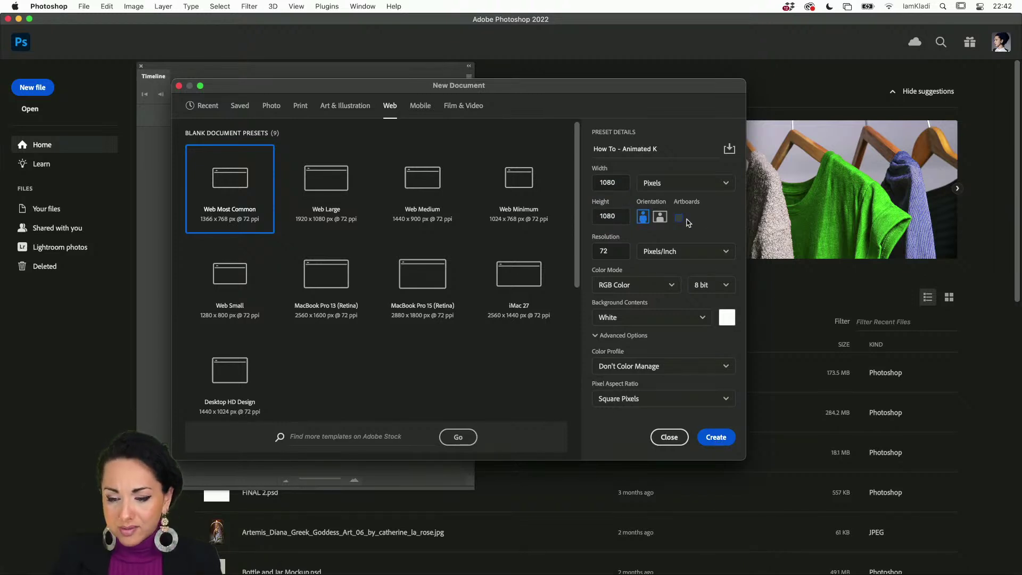
click(716, 437)
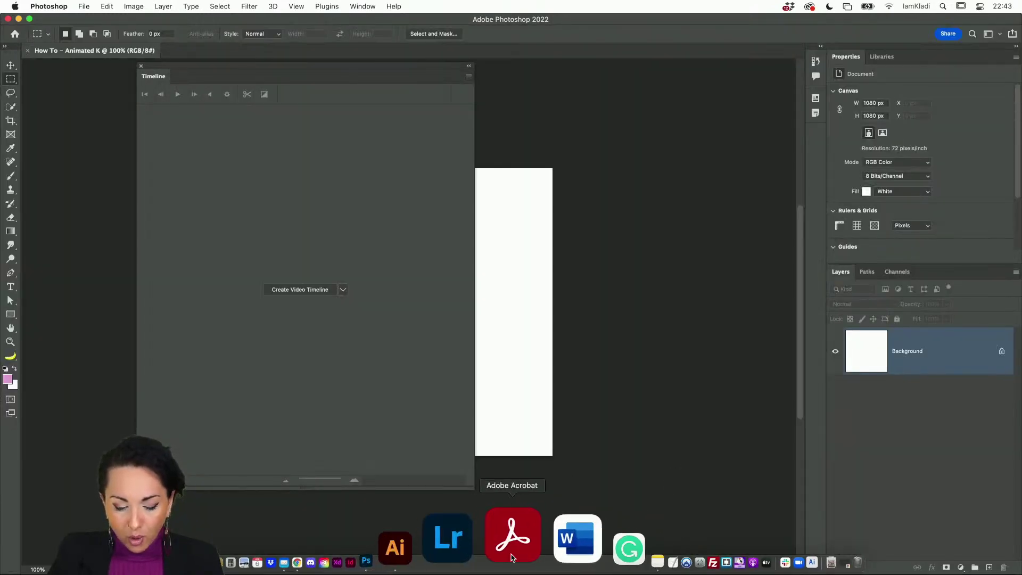
Switch to Chrome, find the Social Media Size Cheat Sheet 2021 on the Freebies page and open its download
click(407, 535)
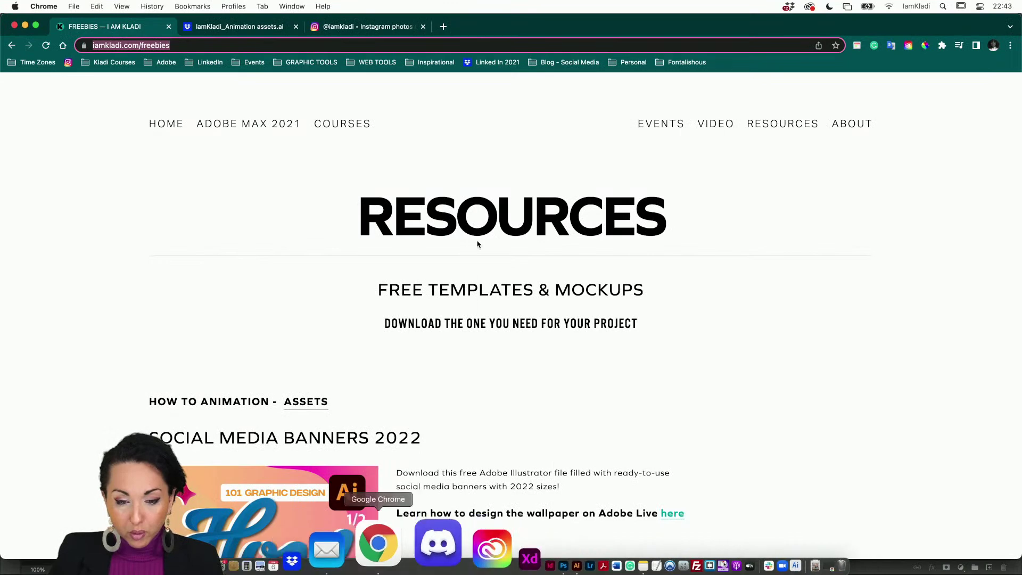
scroll(486, 228, down, 5)
scroll(486, 228, down, 6)
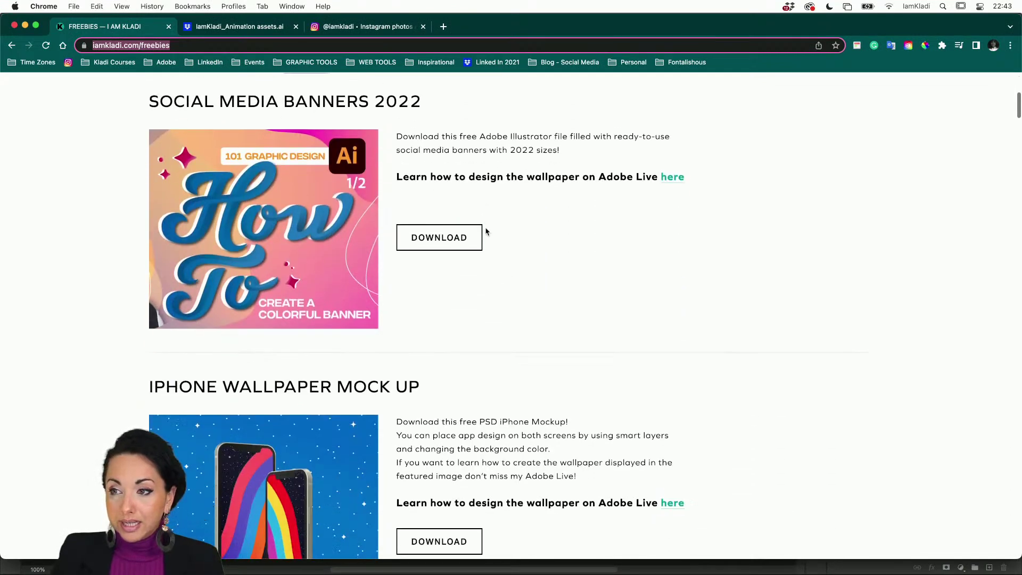
scroll(486, 232, down, 7)
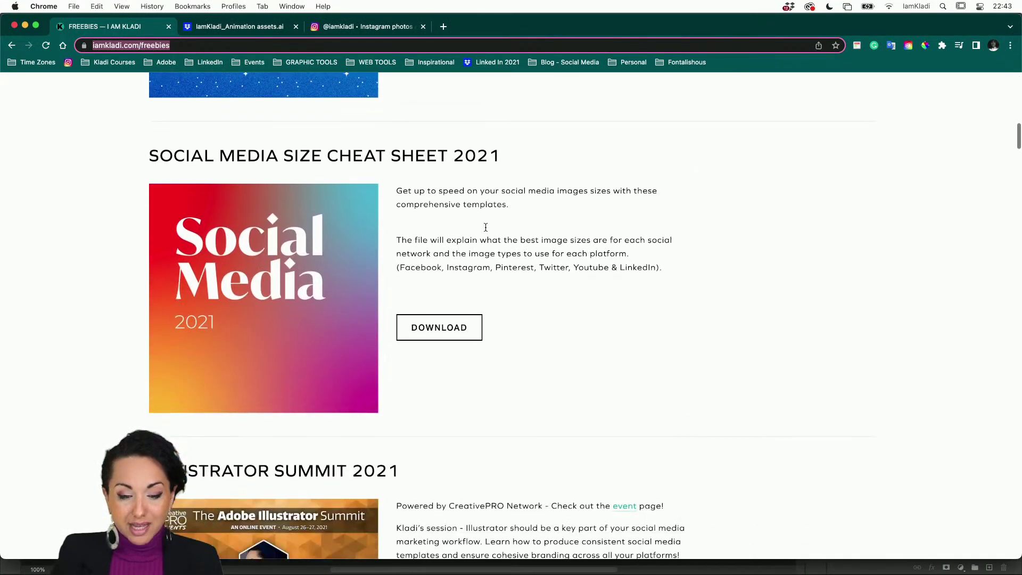
scroll(277, 298, up, 1)
scroll(278, 299, down, 1)
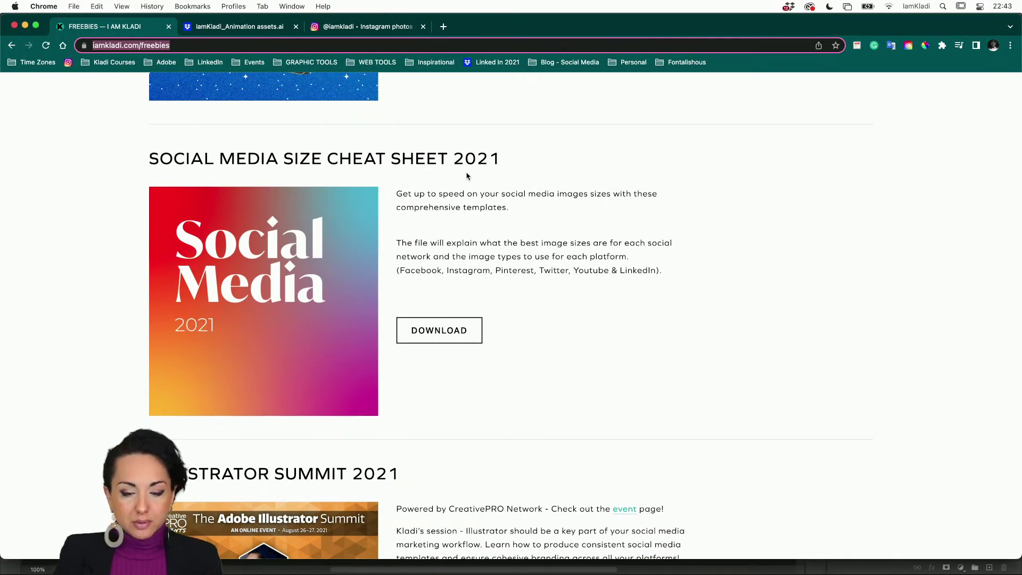
click(438, 339)
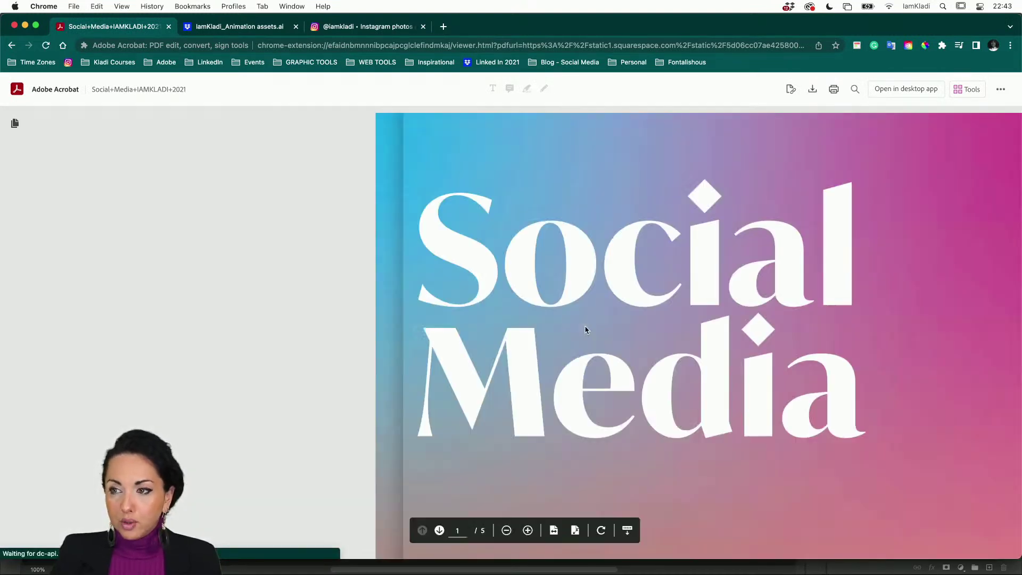
Look through the cheat sheet from its cover to the Instagram photo and stories size guidelines
scroll(585, 330, down, 15)
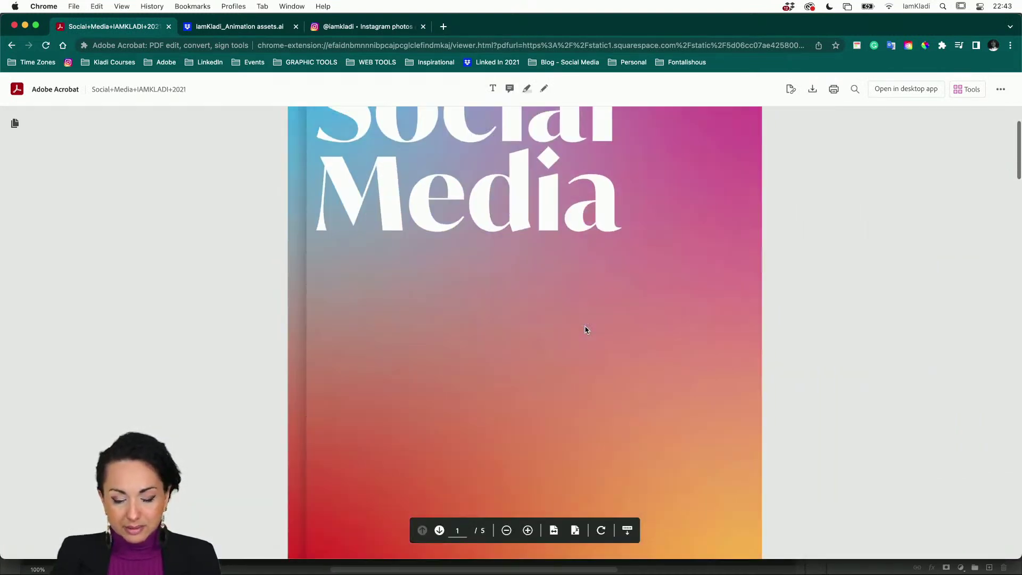
scroll(586, 330, down, 10)
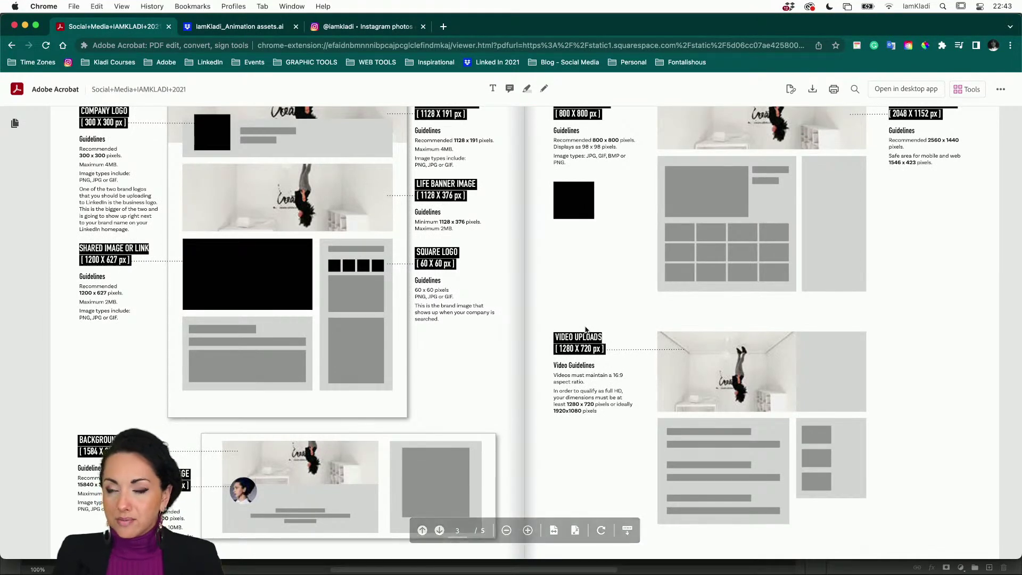
scroll(586, 330, down, 12)
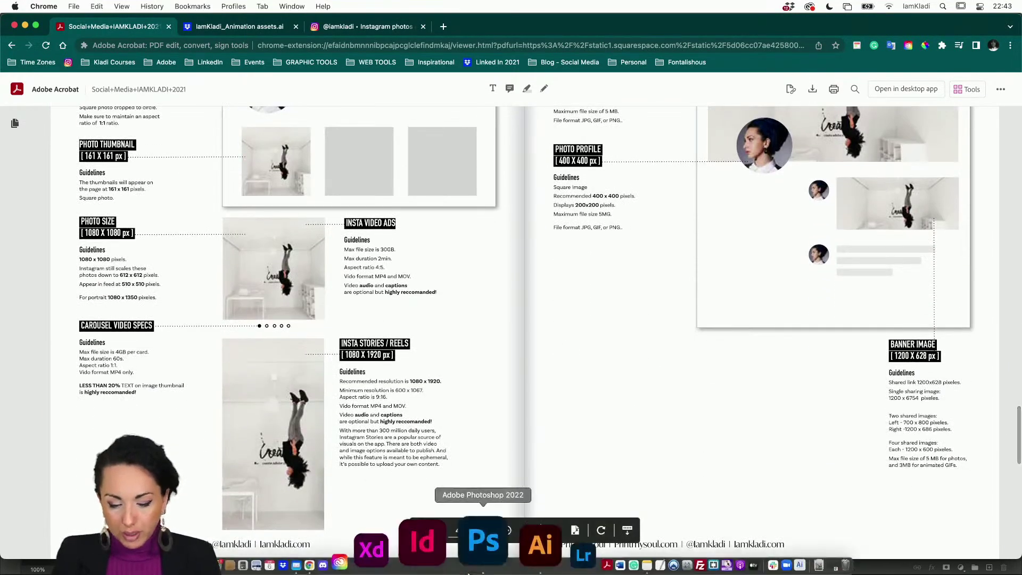
Switch back to Photoshop, close the floating Timeline panel and unlock the Background layer
click(474, 567)
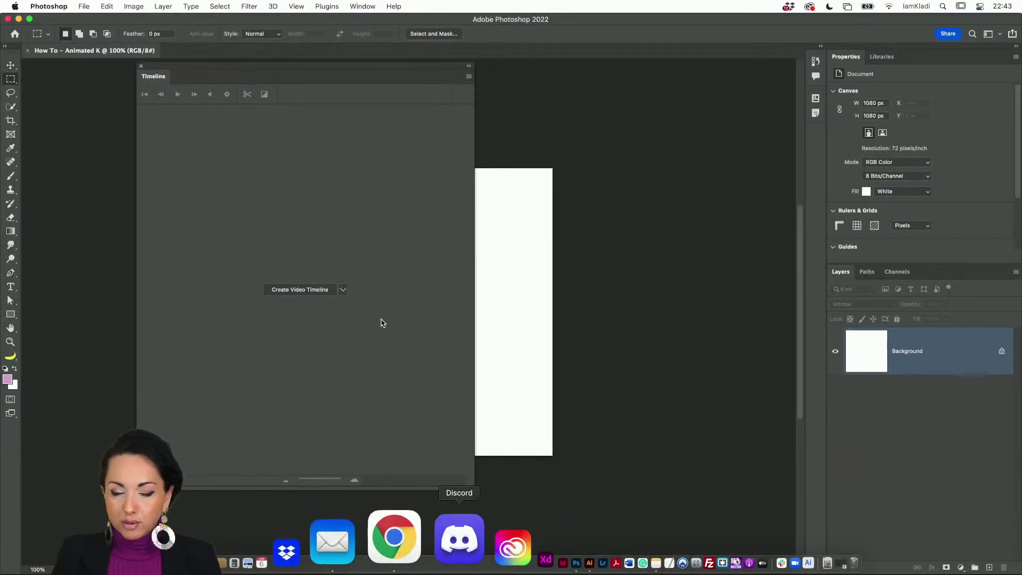
click(141, 67)
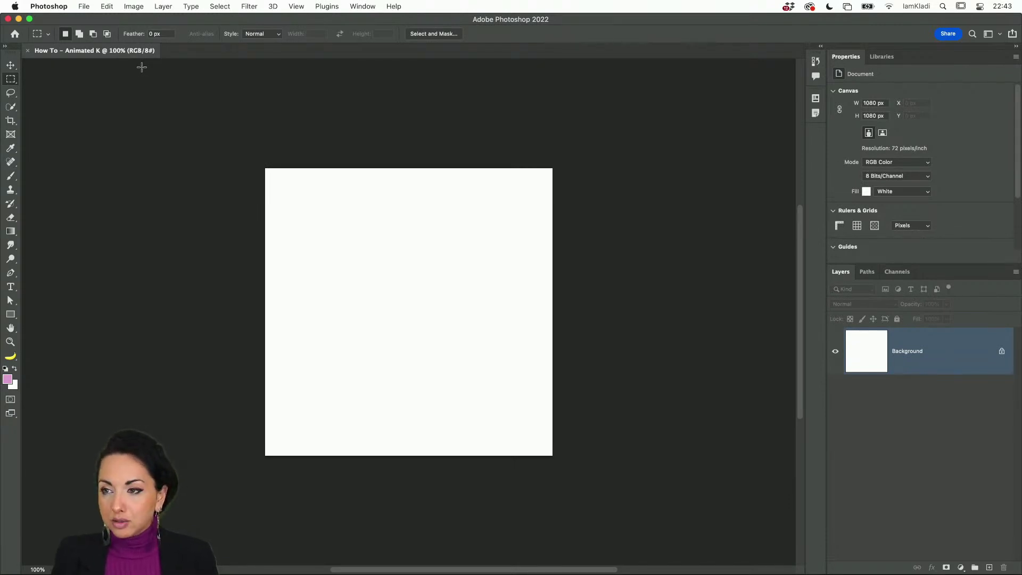
click(1002, 352)
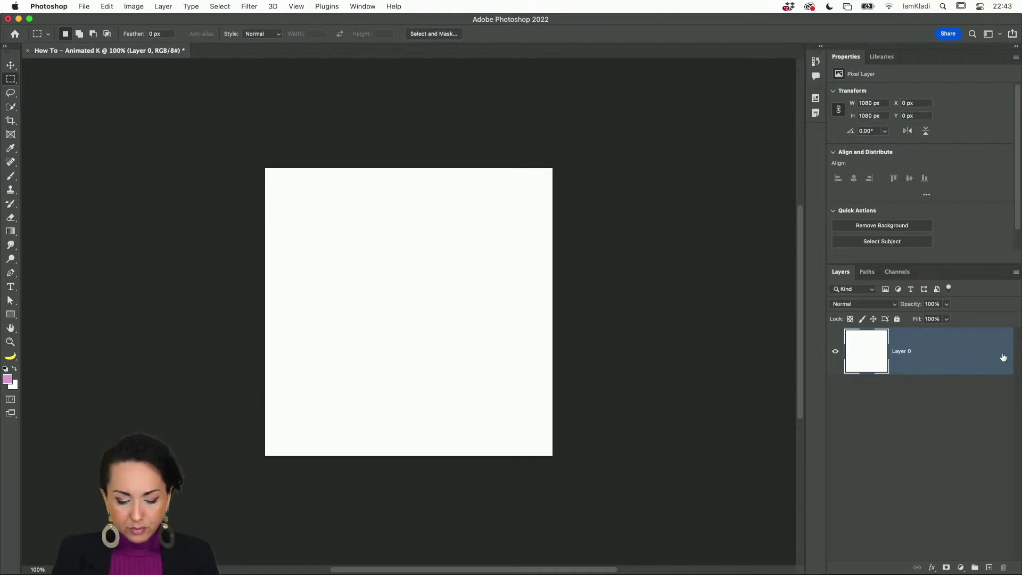
Save the document on the computer as "How To - Animated K.psd" in the Animation folder, in Photoshop format
key(super+s)
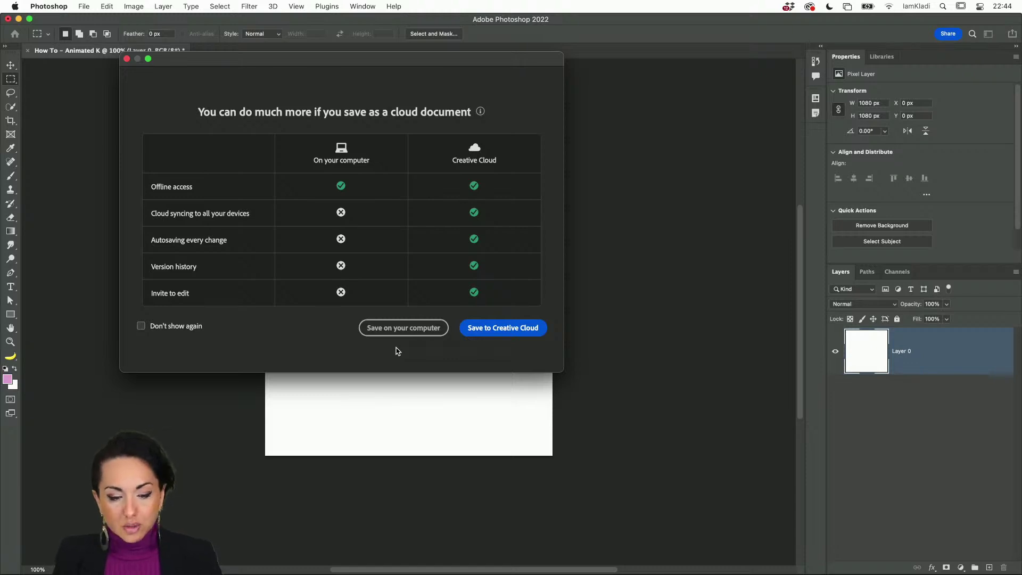
click(401, 329)
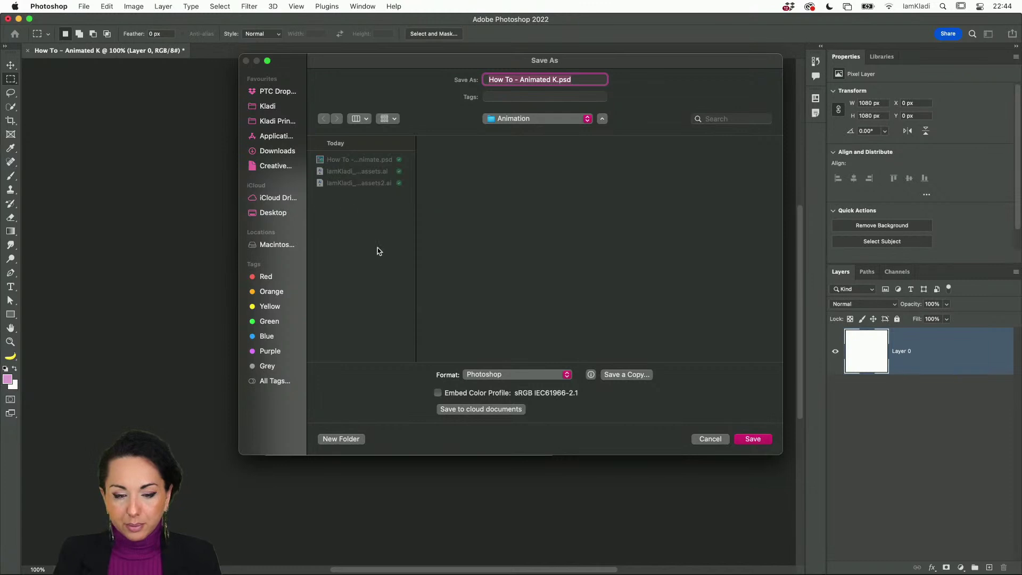
click(746, 440)
click(576, 255)
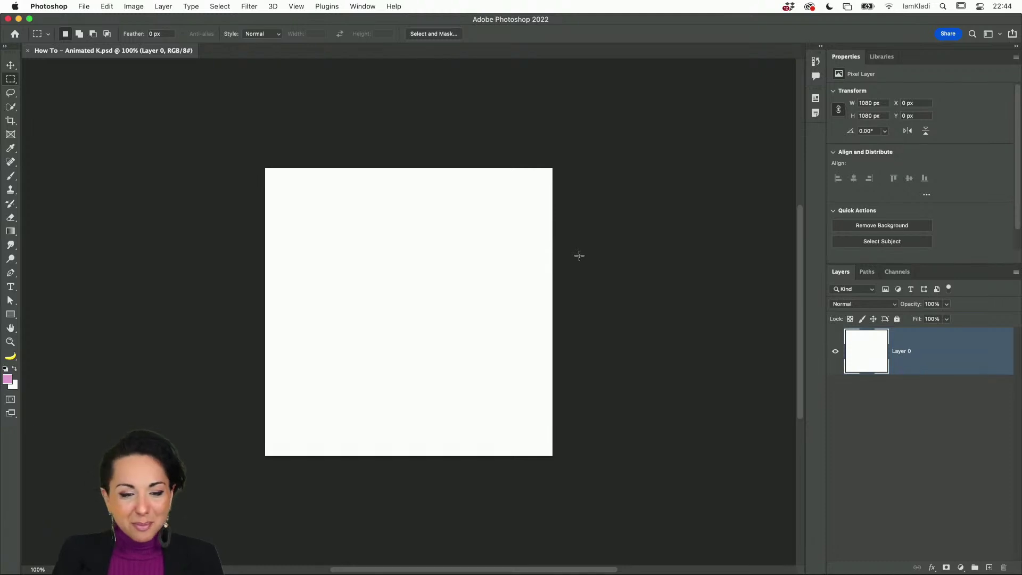
scroll(536, 279, up, 5)
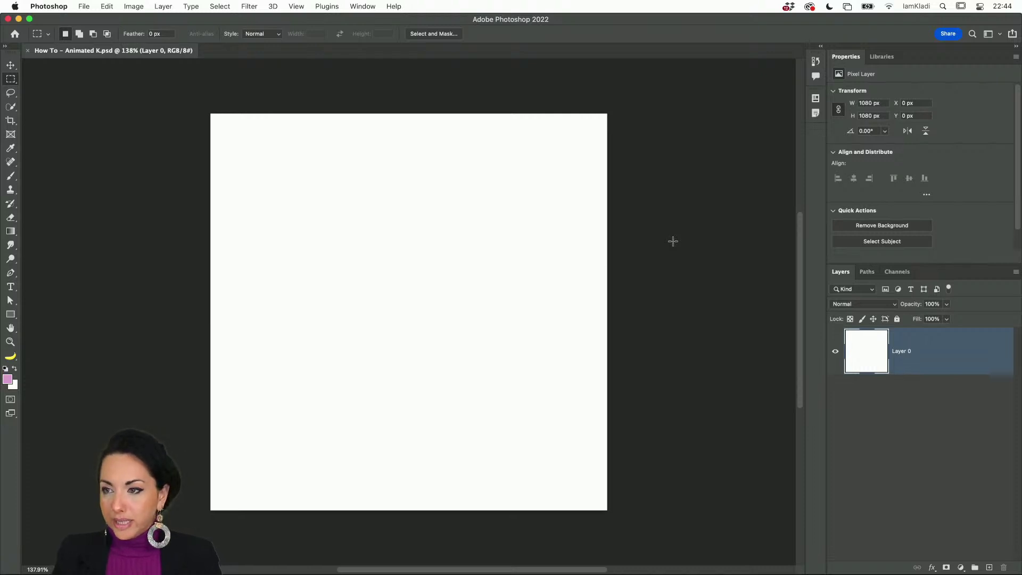
scroll(673, 241, left, 5)
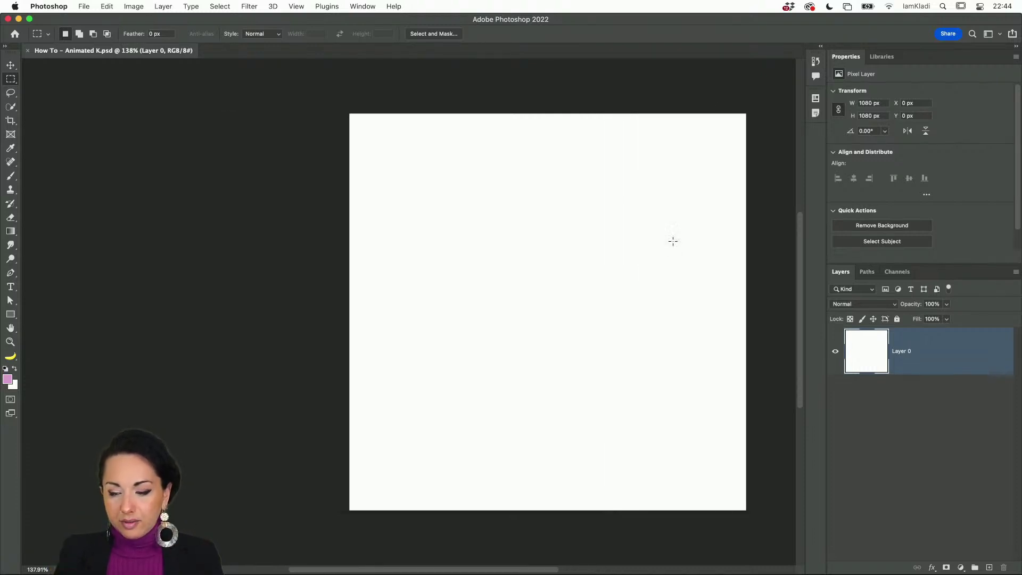
scroll(673, 241, left, 1)
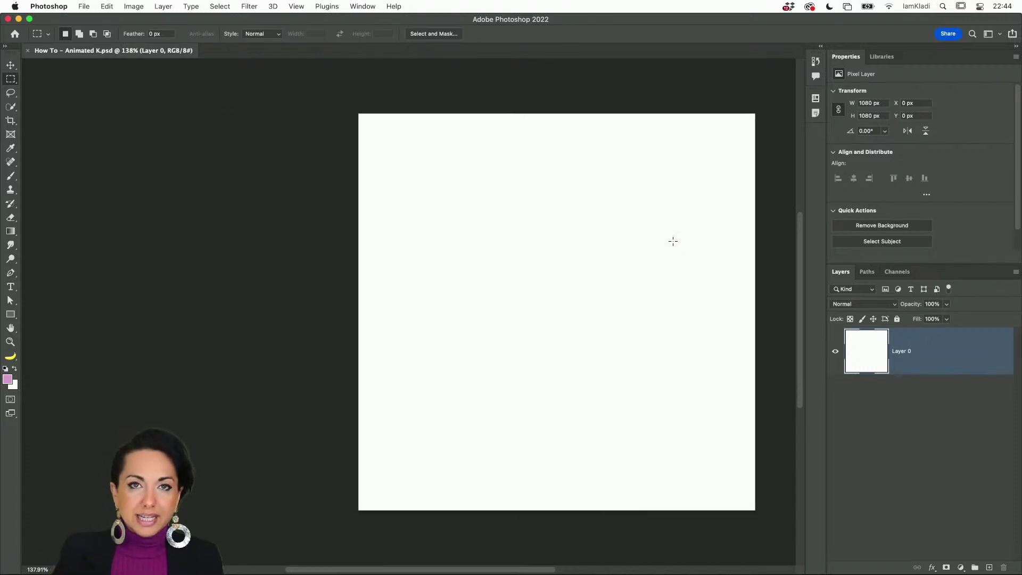
click(887, 57)
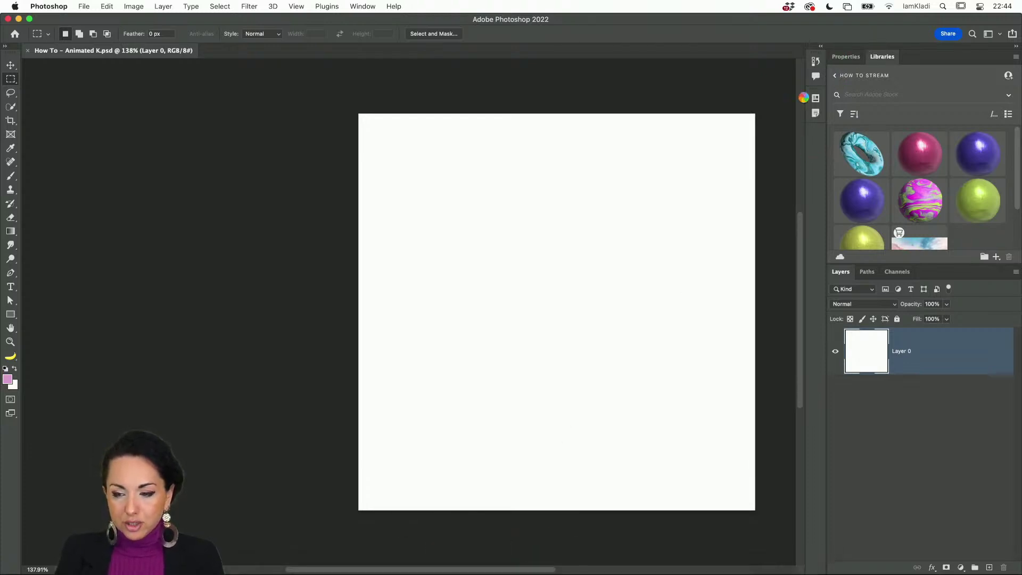
Switch to Illustrator and select all the artwork of the assembled koala scene below the row of assets
mouse_move(531, 572)
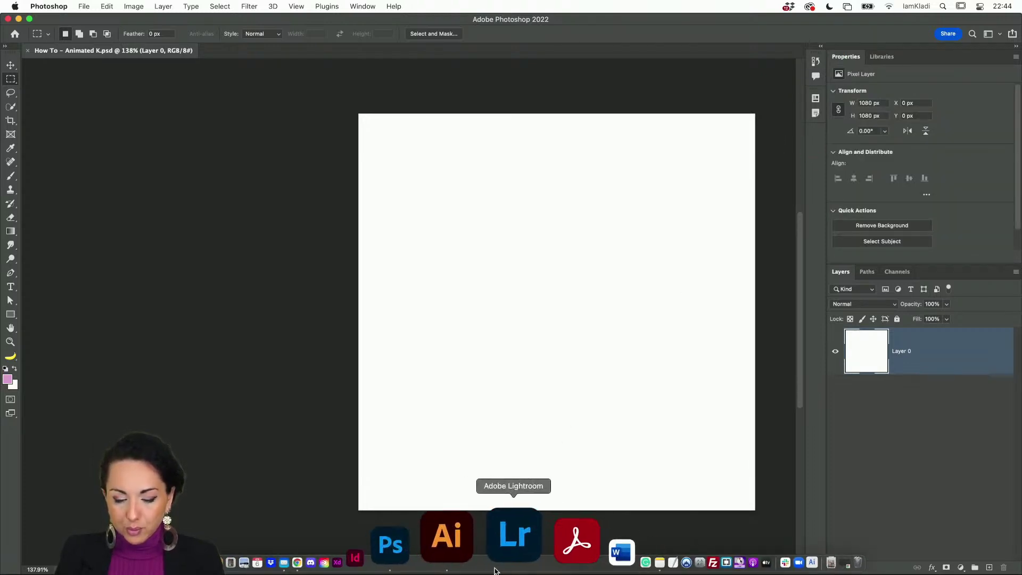
click(485, 563)
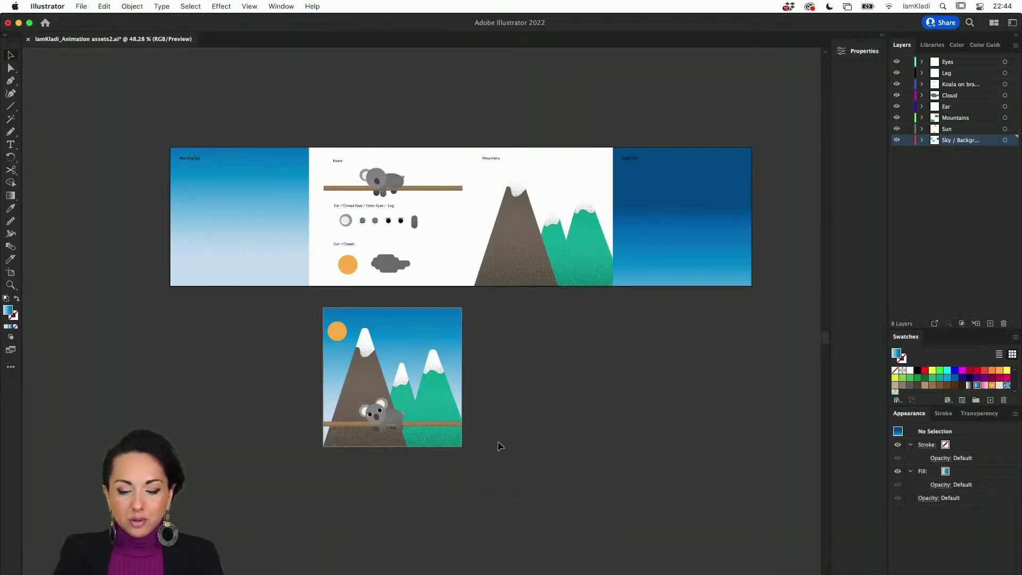
drag(497, 459, 312, 297)
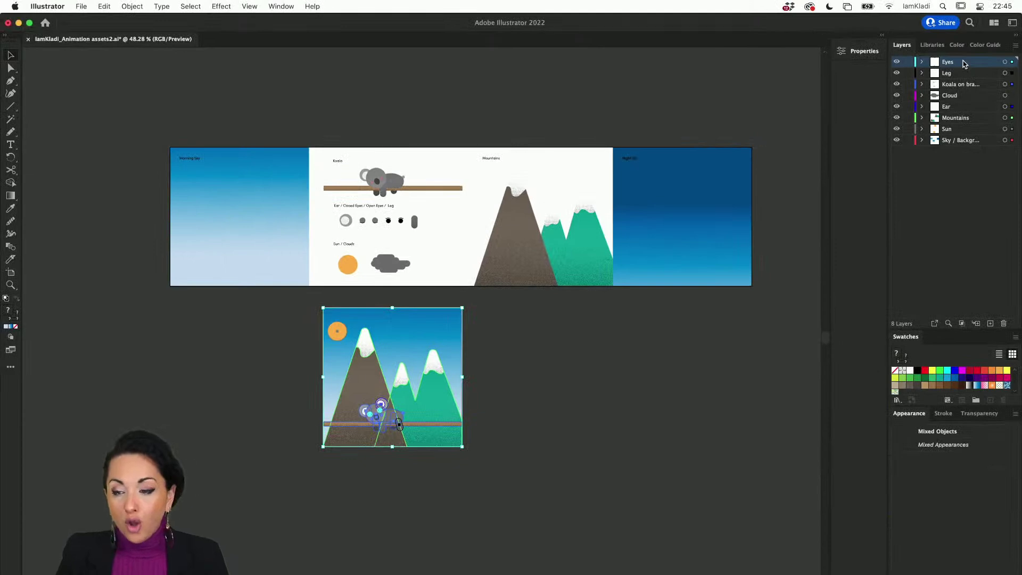
Deselect the artwork and hide and show the layers in turn, from Eyes to the sky background, to check what each contains
click(896, 62)
click(897, 63)
click(679, 383)
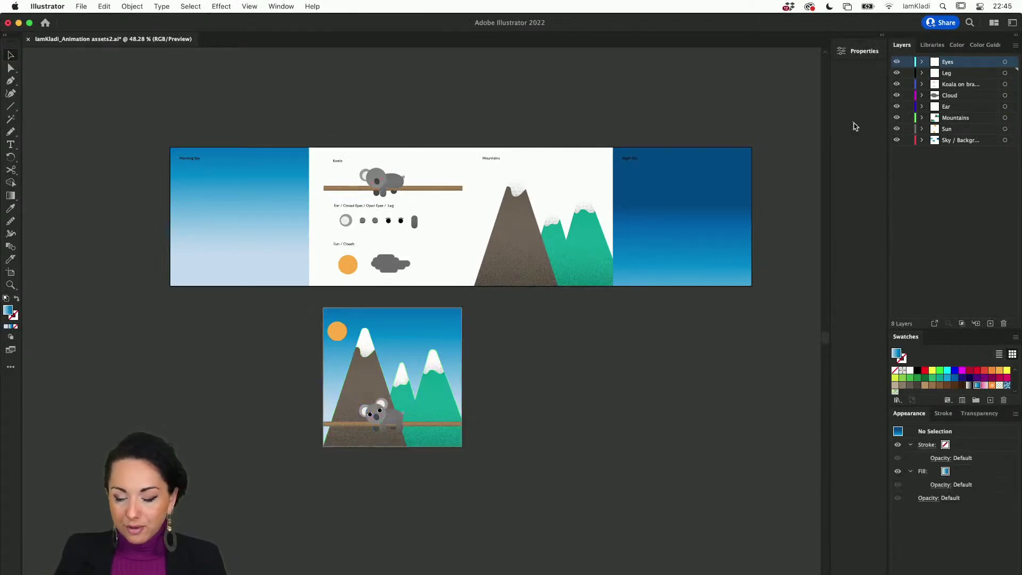
click(896, 73)
click(896, 73)
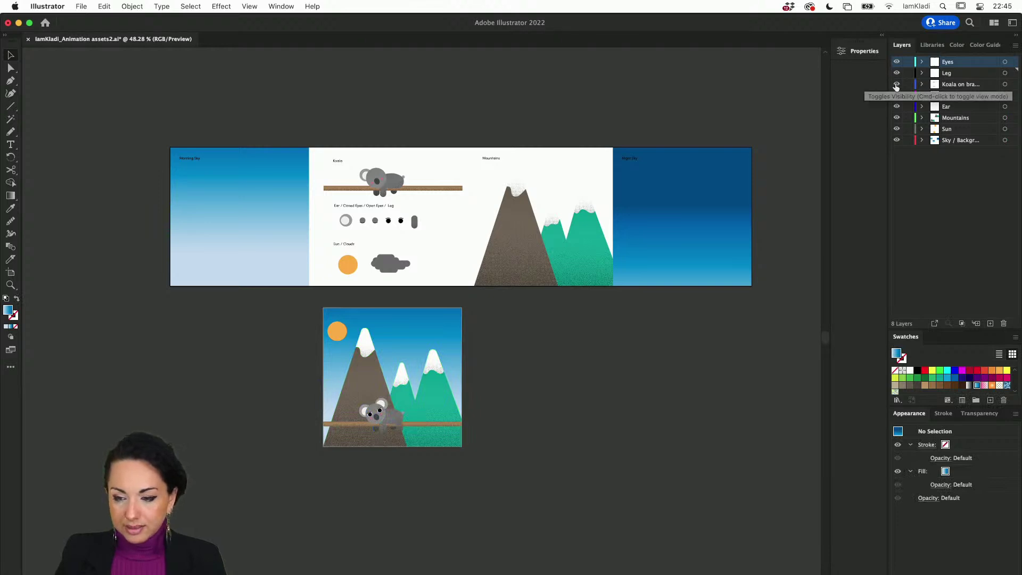
click(897, 84)
click(897, 85)
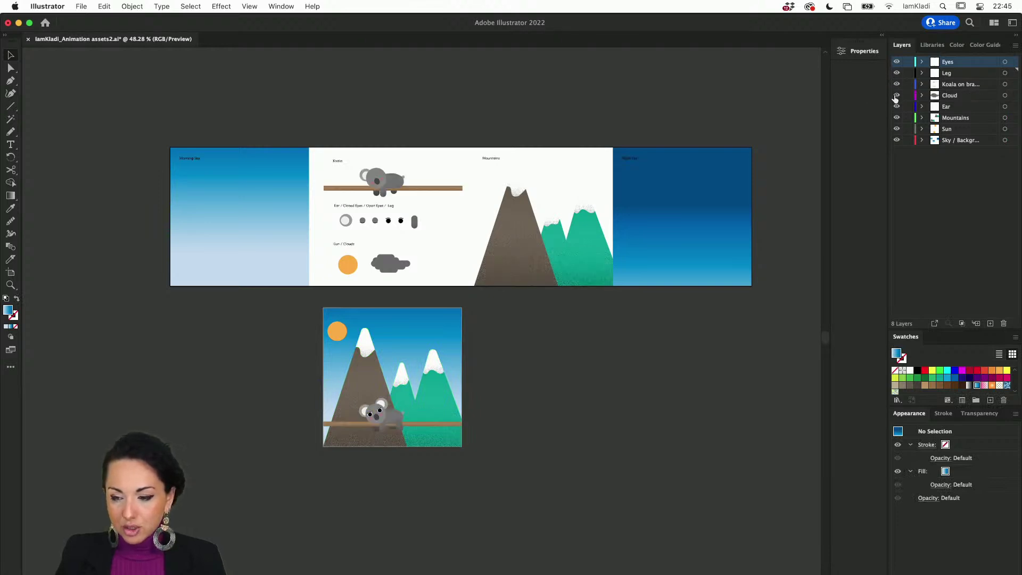
click(896, 95)
click(896, 95)
click(897, 107)
click(897, 106)
click(896, 117)
click(896, 118)
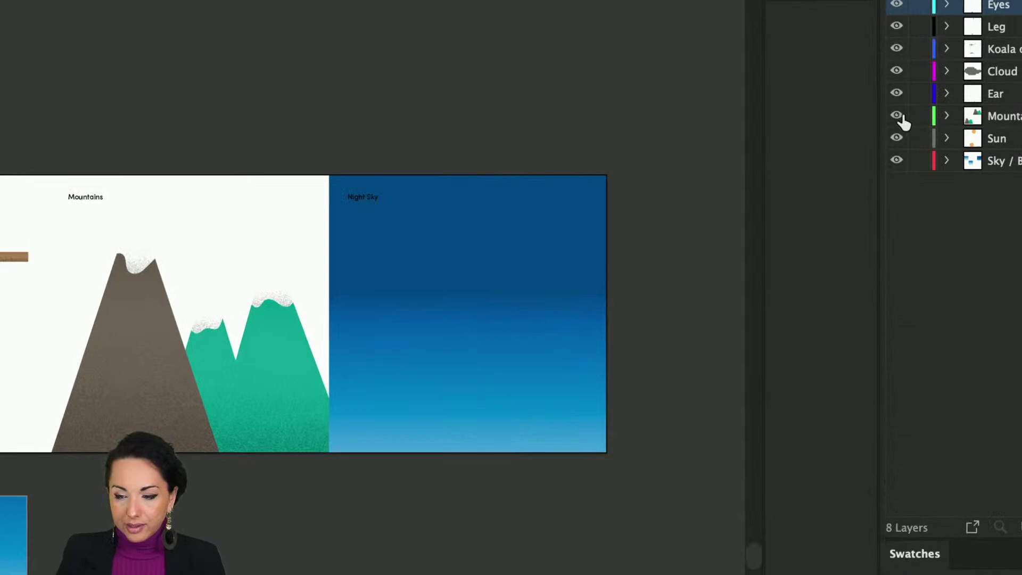
click(896, 160)
click(896, 161)
click(898, 160)
click(897, 161)
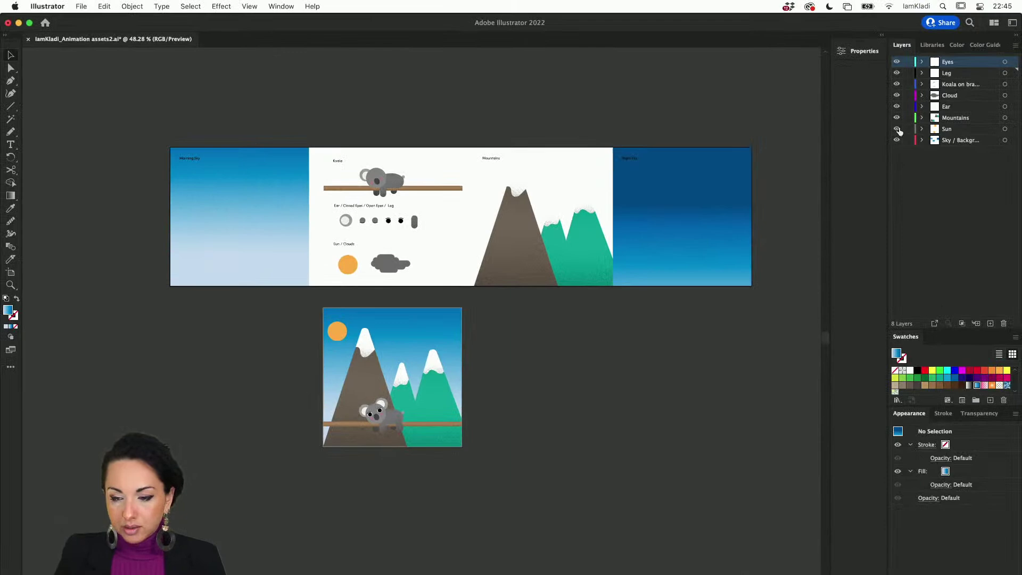
click(897, 138)
click(897, 129)
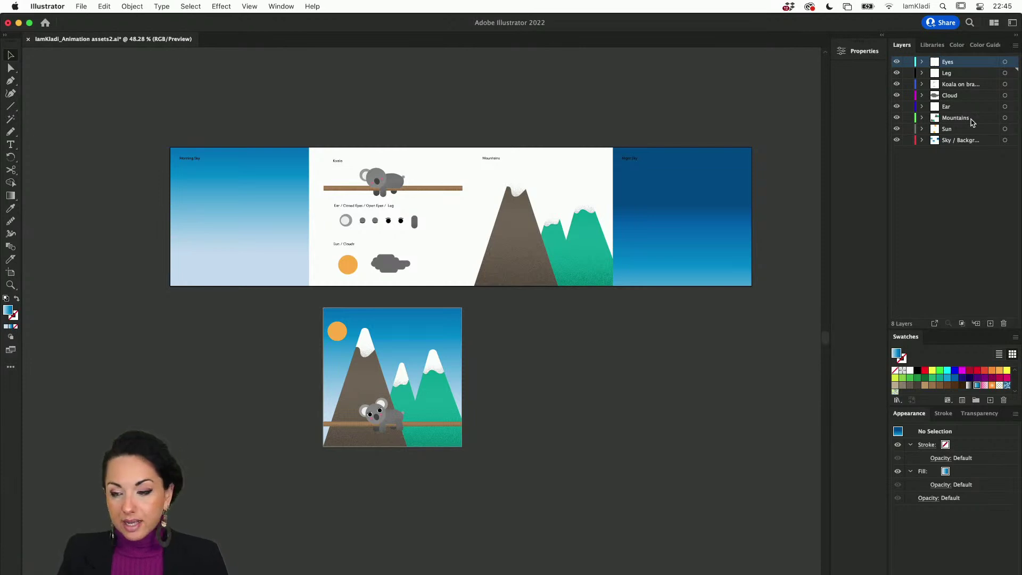
Move the sky background layer to the top of the layer order to show its effect, and return it to the bottom
click(953, 145)
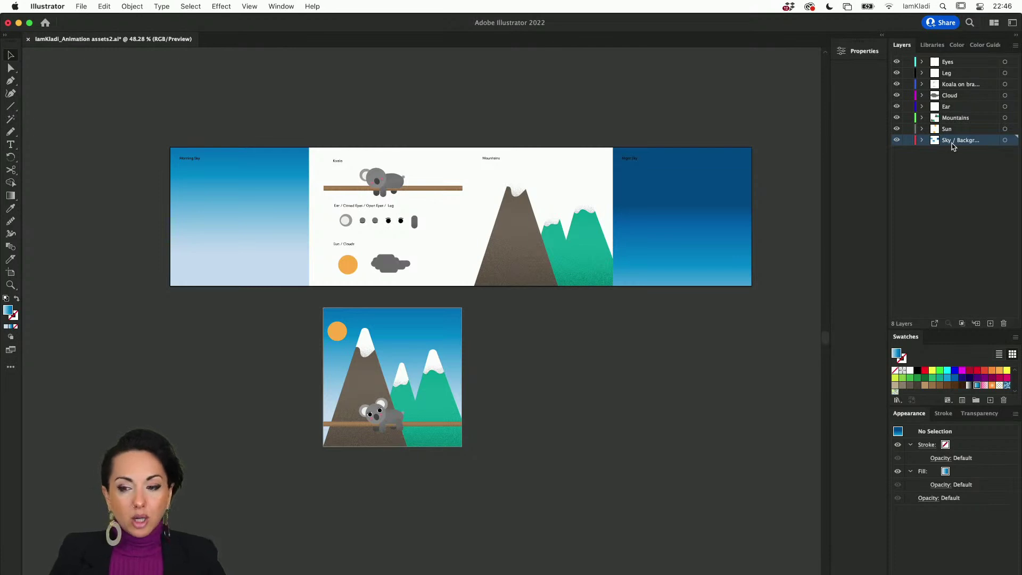
drag(953, 145, 957, 60)
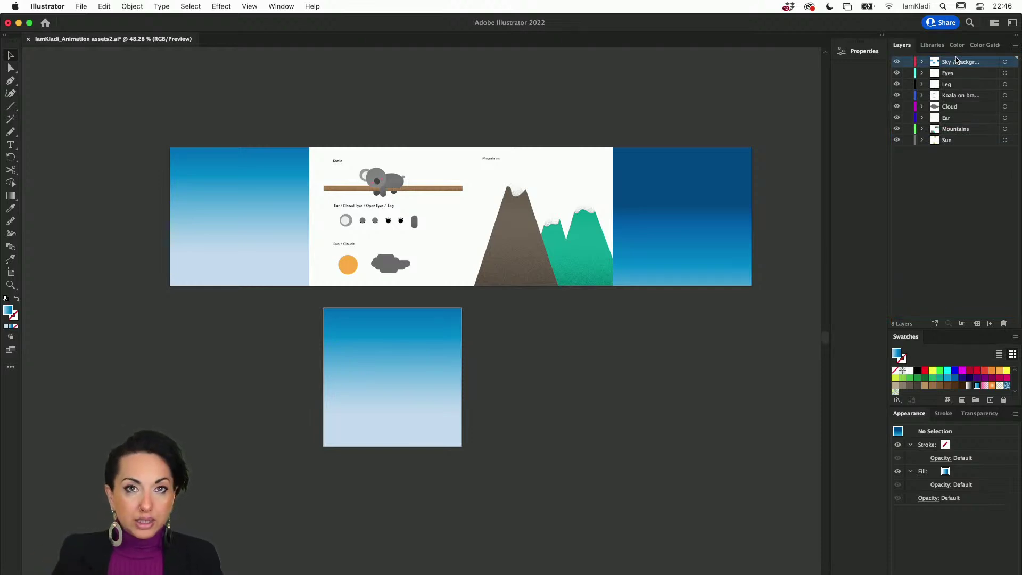
drag(956, 60, 949, 146)
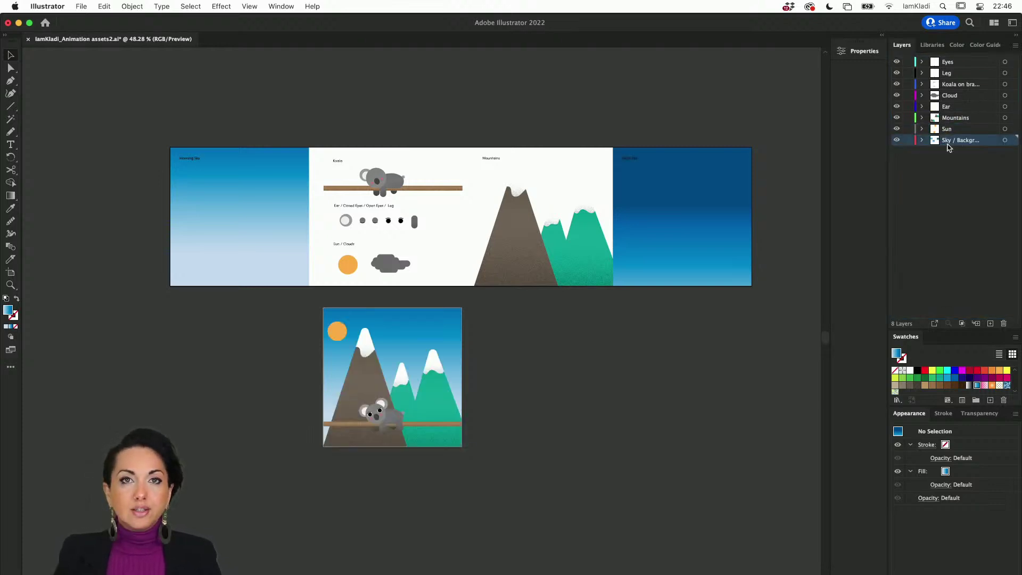
Expand the sky background layer and inspect its three sky paths, hiding and showing them in turn
click(922, 140)
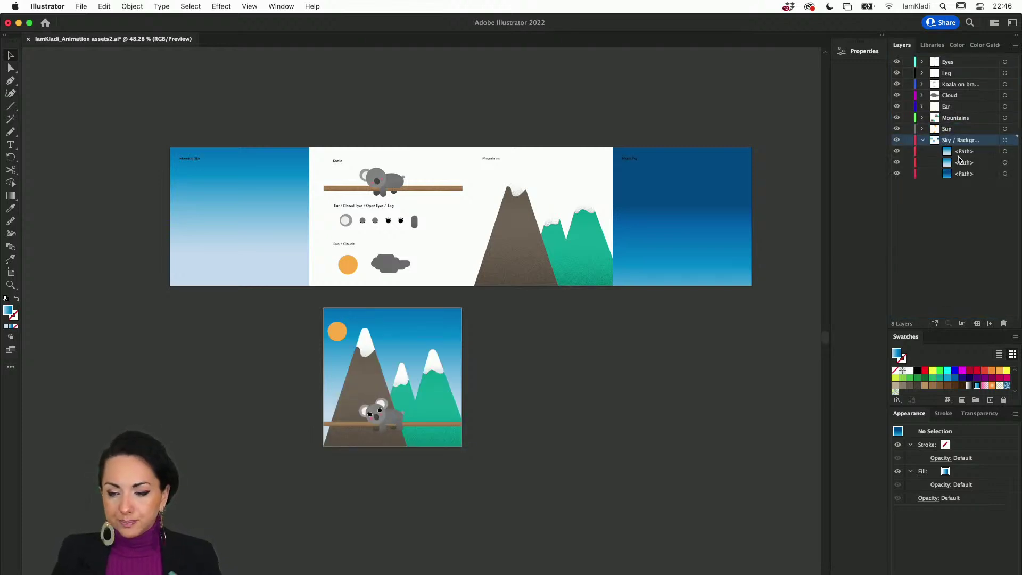
click(961, 153)
click(967, 174)
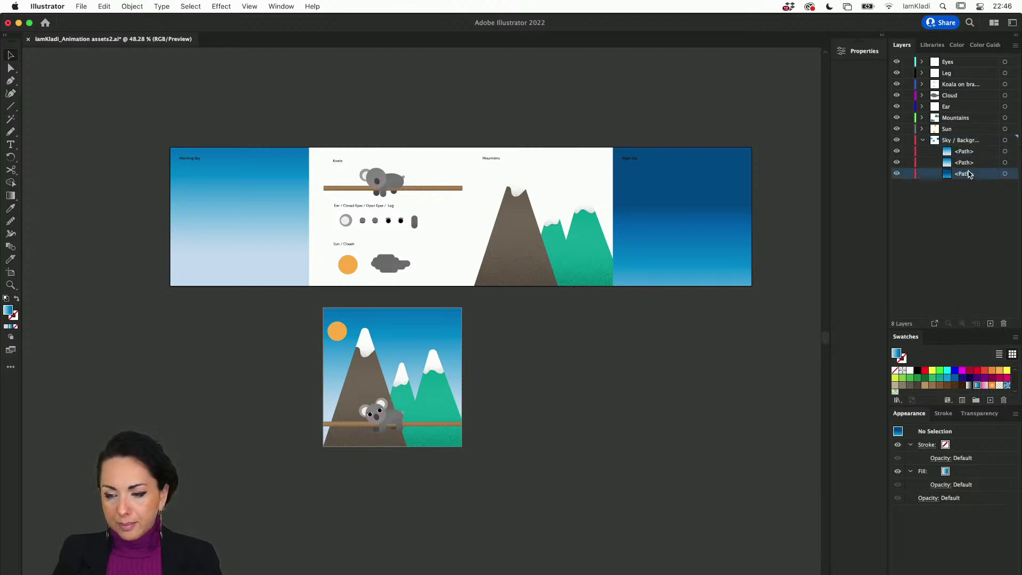
click(966, 162)
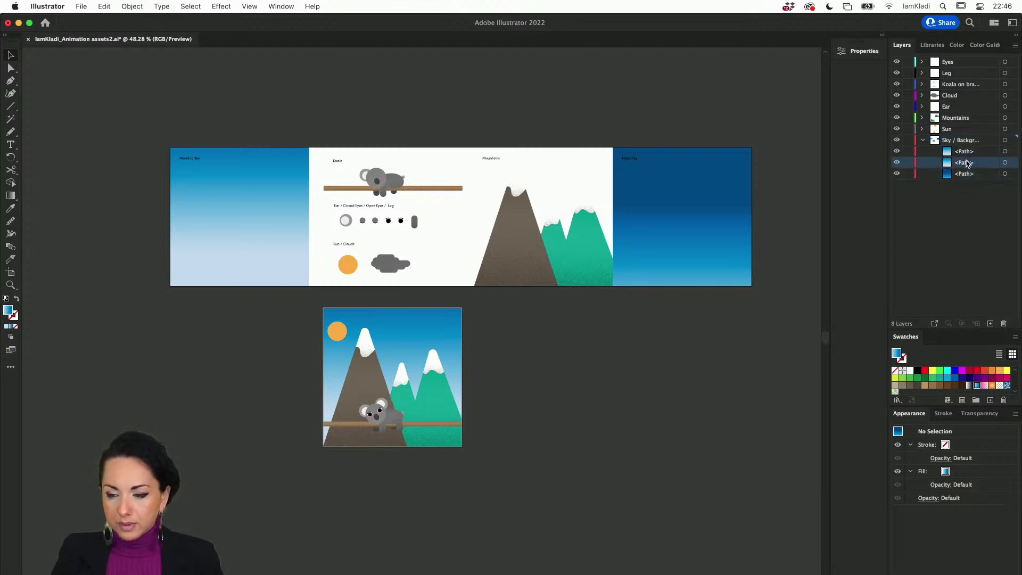
click(897, 162)
click(897, 161)
click(897, 156)
click(897, 156)
Move the assembled scene's sky path into the Eyes layer to show its effect, and undo the move
drag(959, 152, 950, 62)
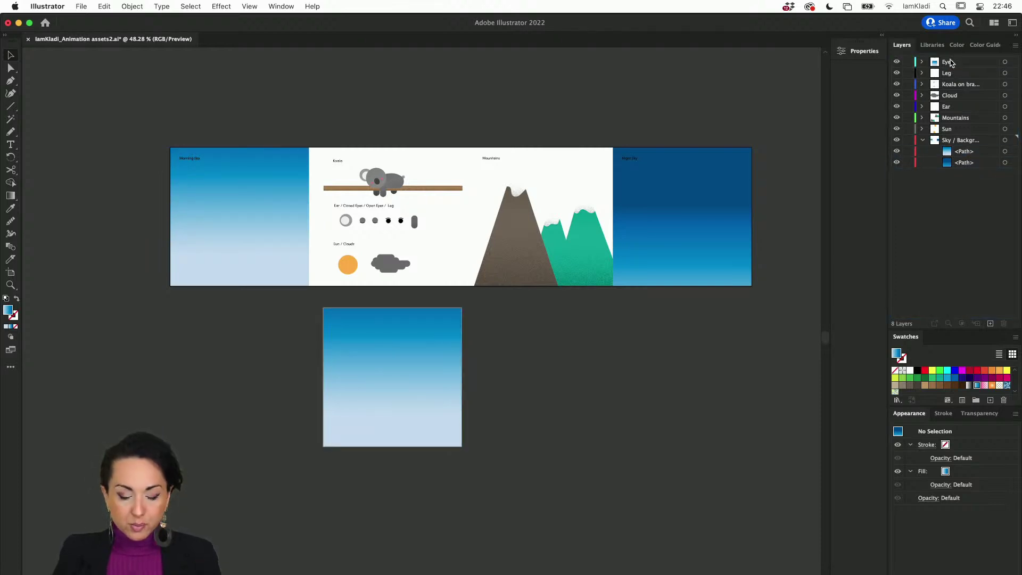
key(super+z)
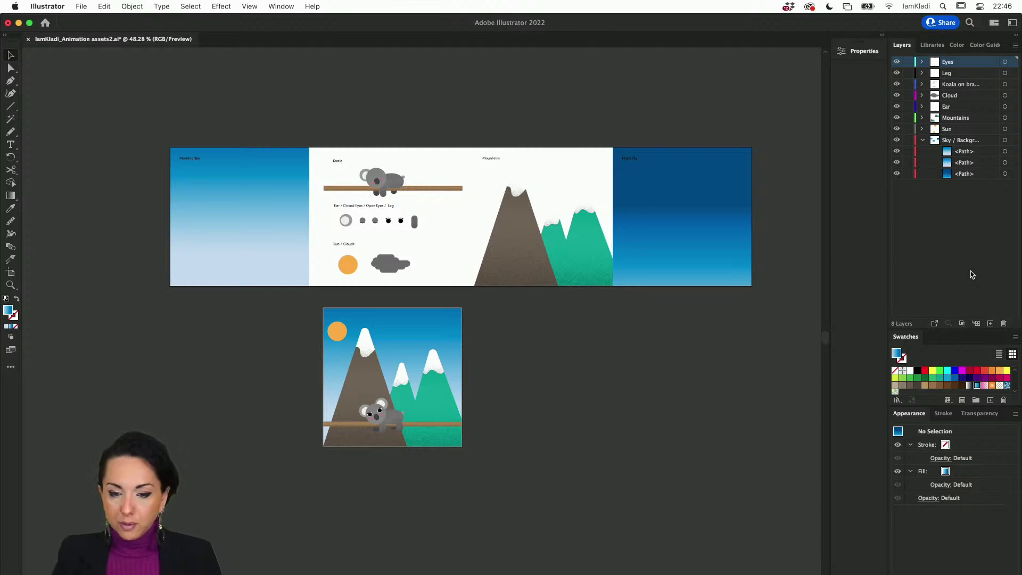
Save the Illustrator document and collapse the sky background layer
key(super+s)
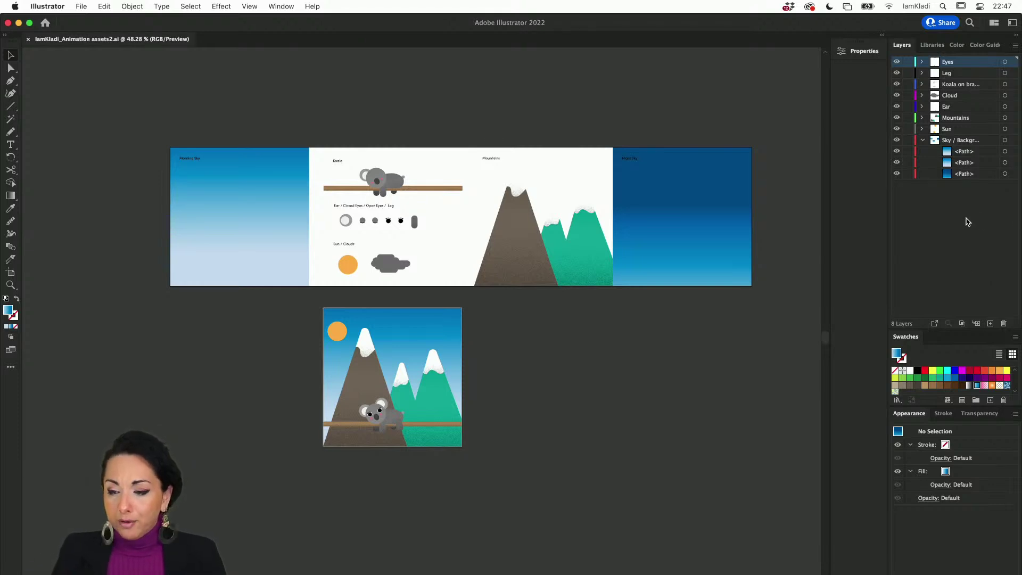
click(921, 140)
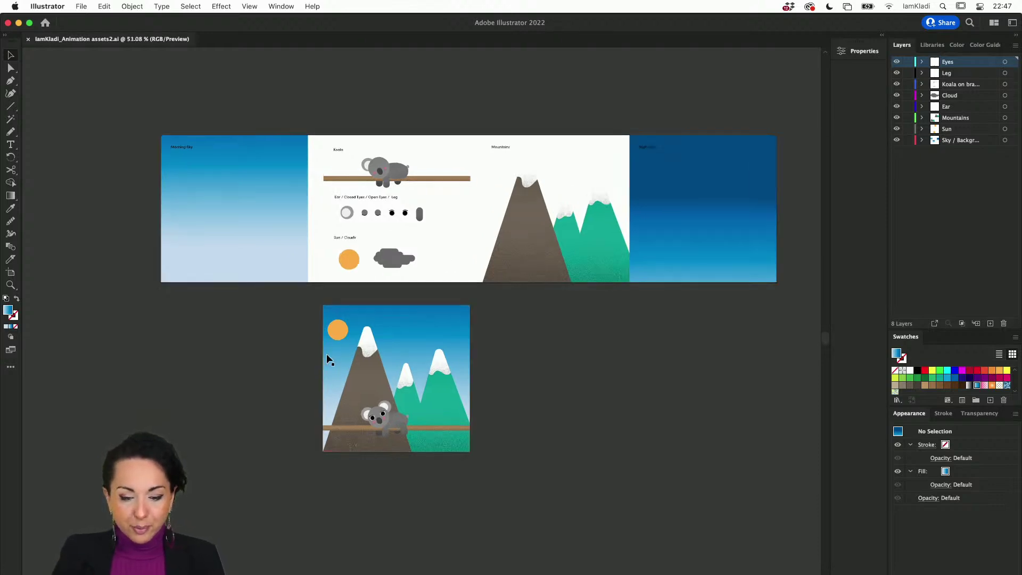
Move the scene's sun behind the tall green mountain to demonstrate the layer order, and undo the move
scroll(327, 354, up, 3)
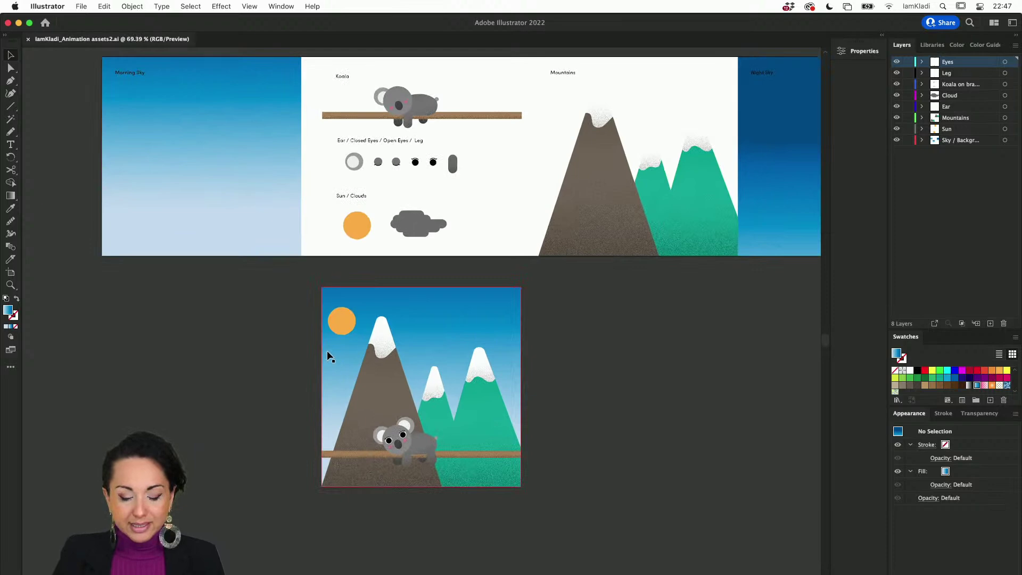
click(341, 324)
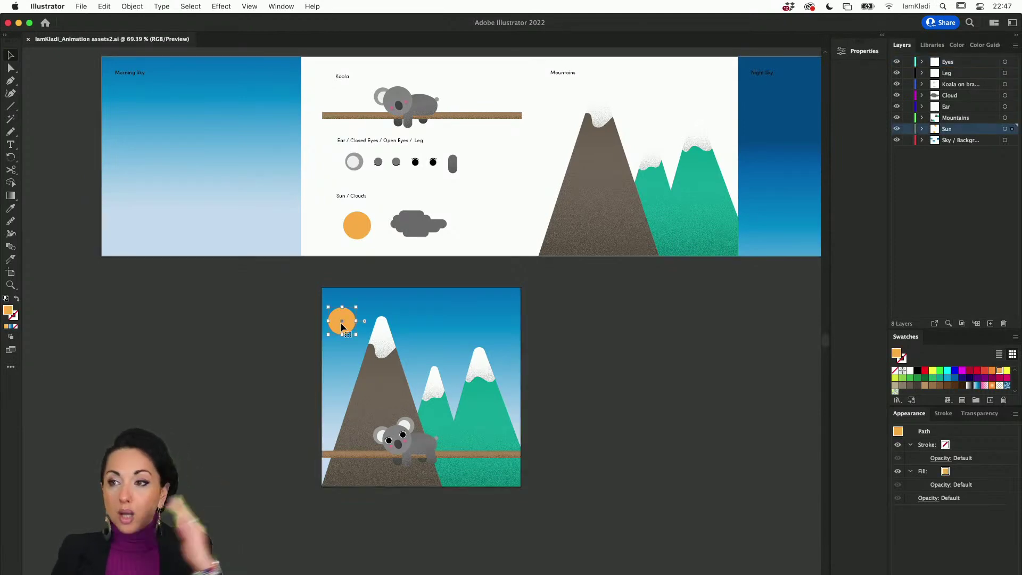
drag(340, 321, 478, 394)
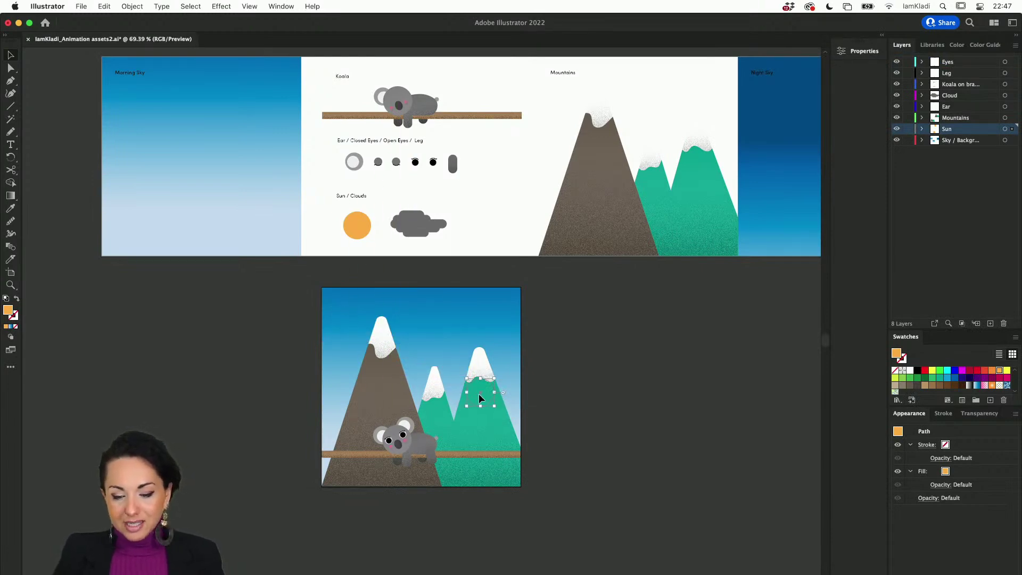
click(628, 380)
key(super+z)
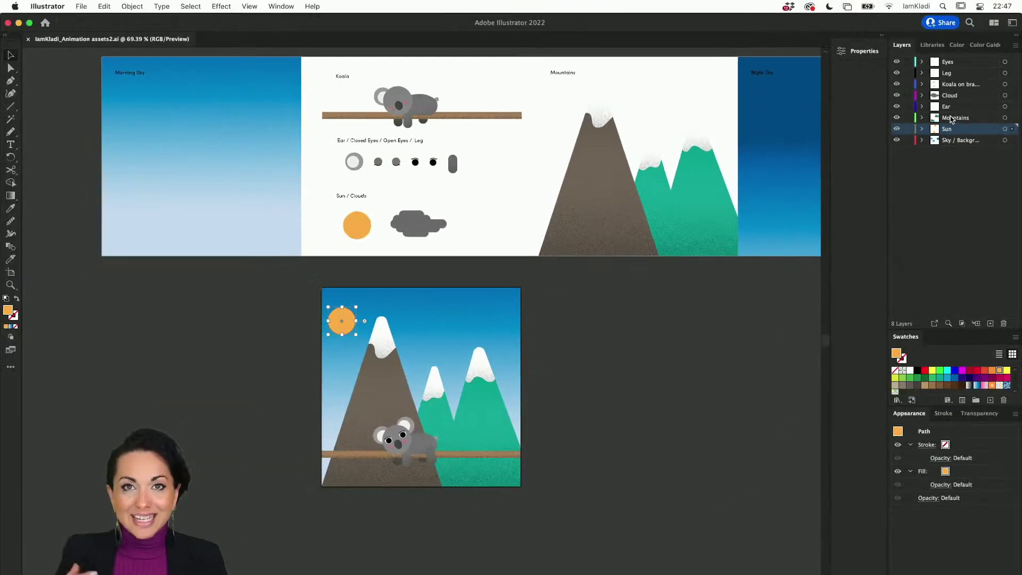
Shift the scene's sun slightly down and to the right, and nudge the koala's upper ear slightly
mouse_move(337, 314)
mouse_down()
mouse_move(448, 412)
mouse_move(346, 341)
mouse_move(341, 324)
mouse_up()
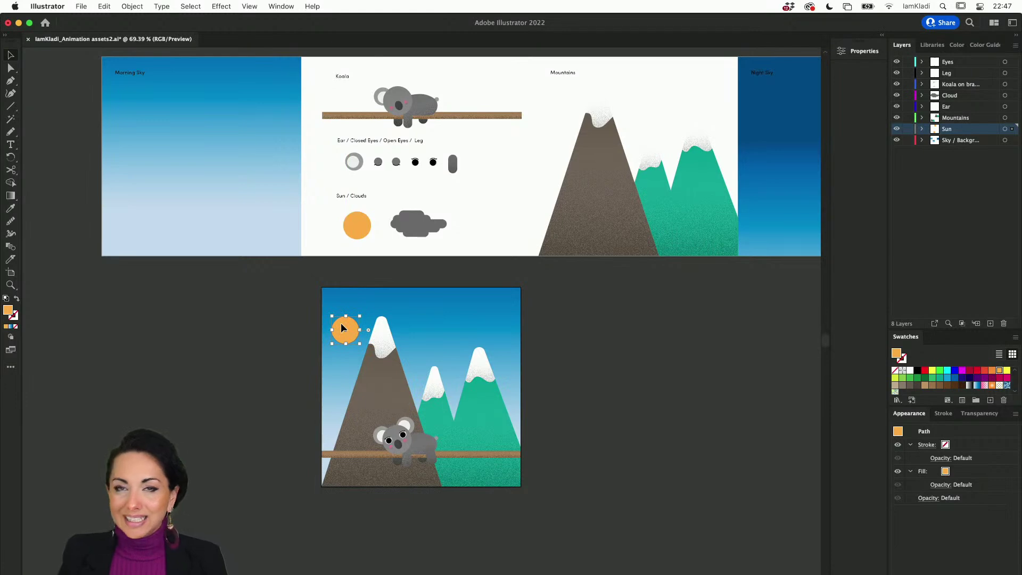
click(408, 423)
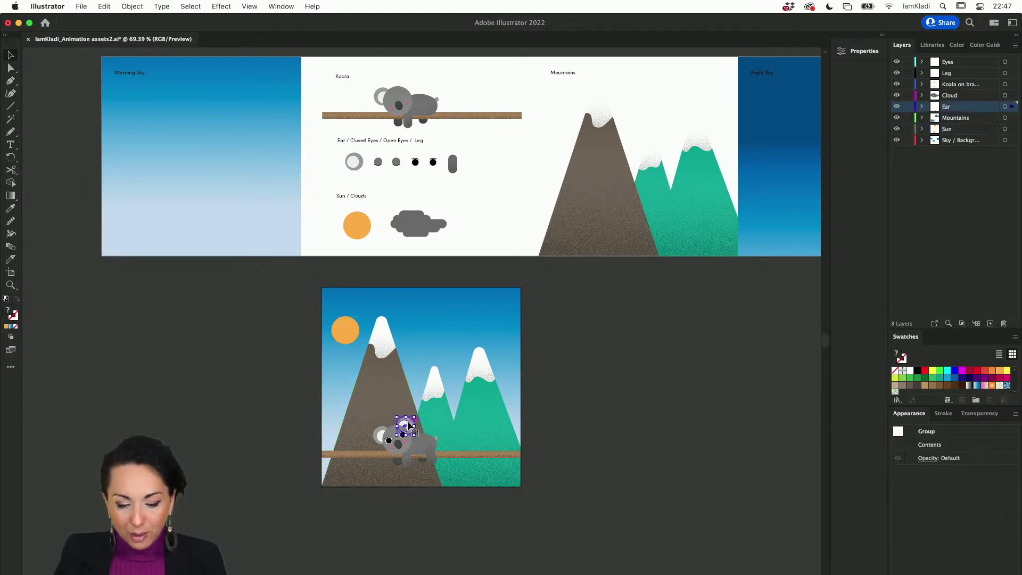
mouse_move(409, 426)
mouse_down()
mouse_move(417, 424)
mouse_move(394, 417)
mouse_move(404, 424)
mouse_up()
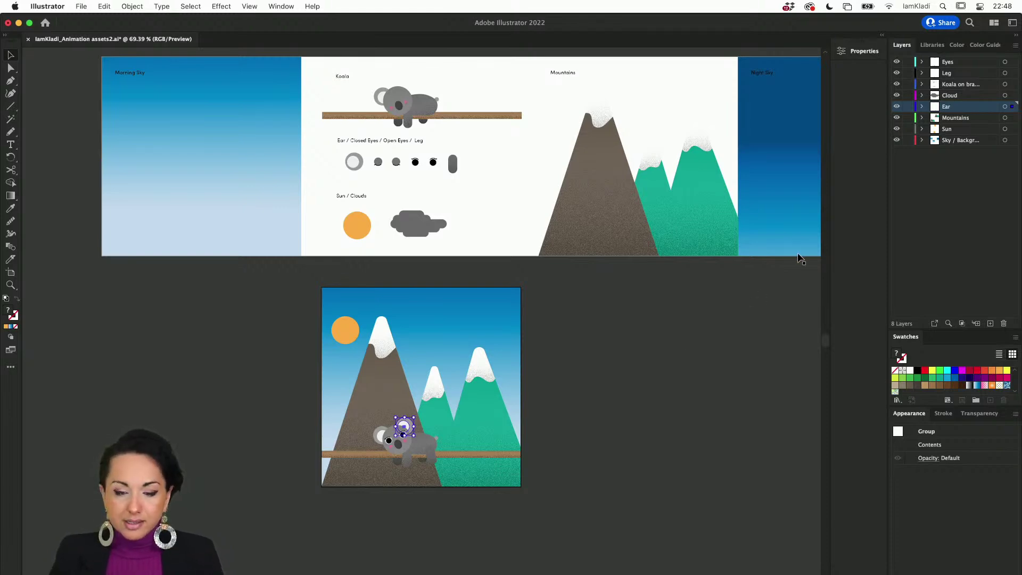
Deselect the koala's ear and save the changes to the Illustrator document
click(732, 343)
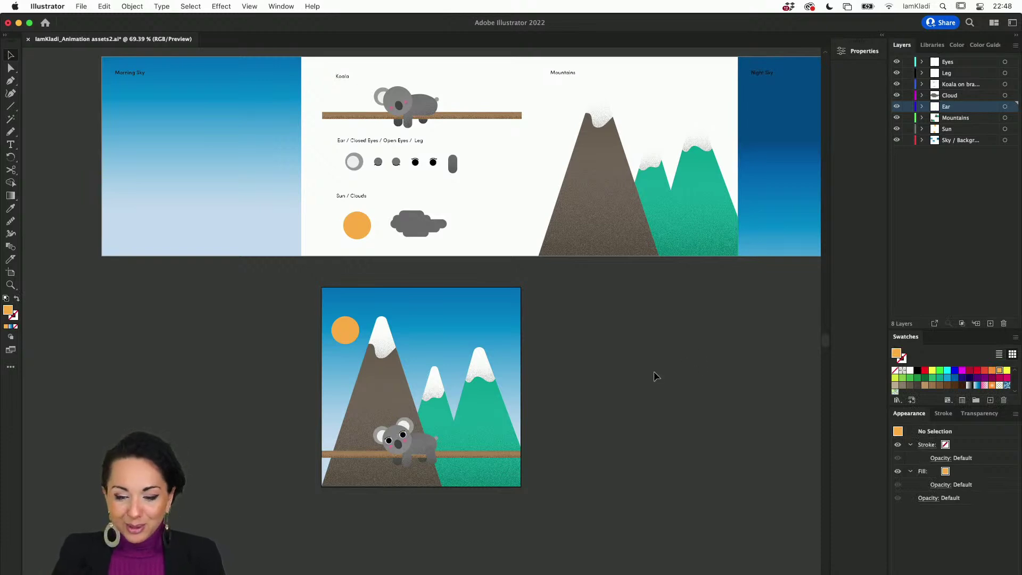
scroll(655, 373, down, 5)
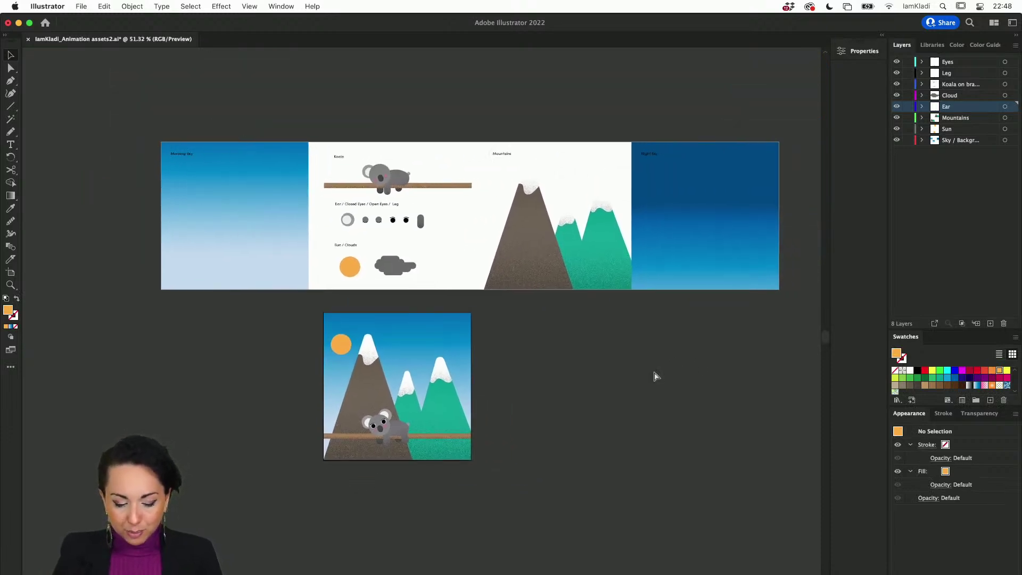
key(cmd+s)
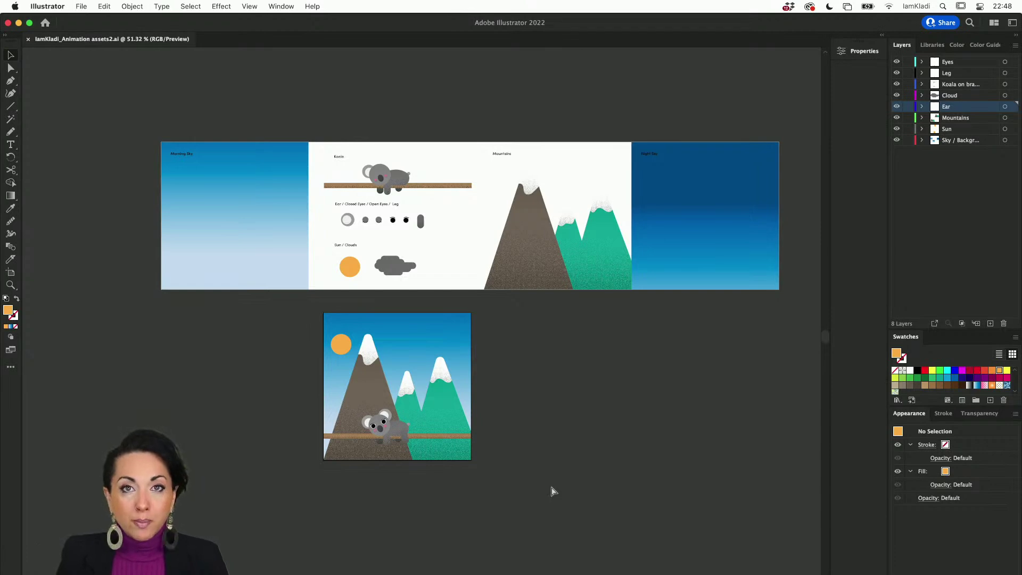
View the artwork in outline mode, examine the vector shapes of the koala, ears, eyes, cloud and mountains, and return to preview
key(ctrl+y)
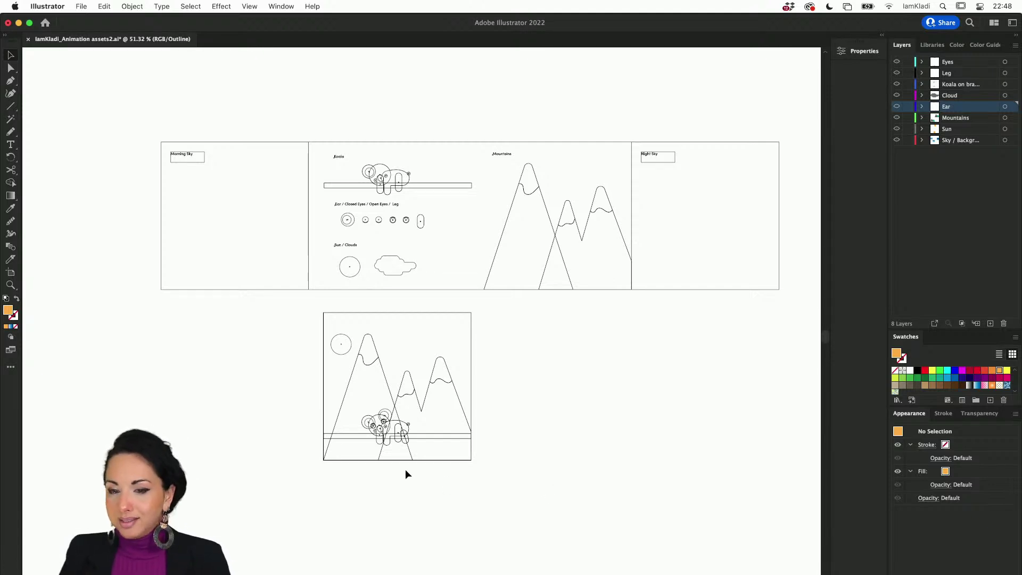
scroll(385, 235, up, 5)
scroll(383, 244, up, 5)
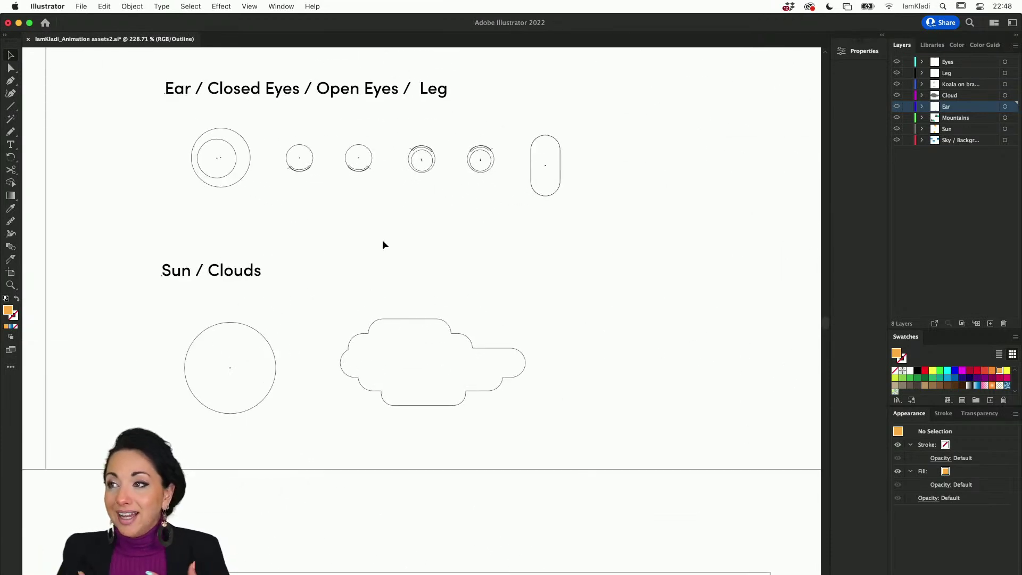
scroll(383, 240, up, 6)
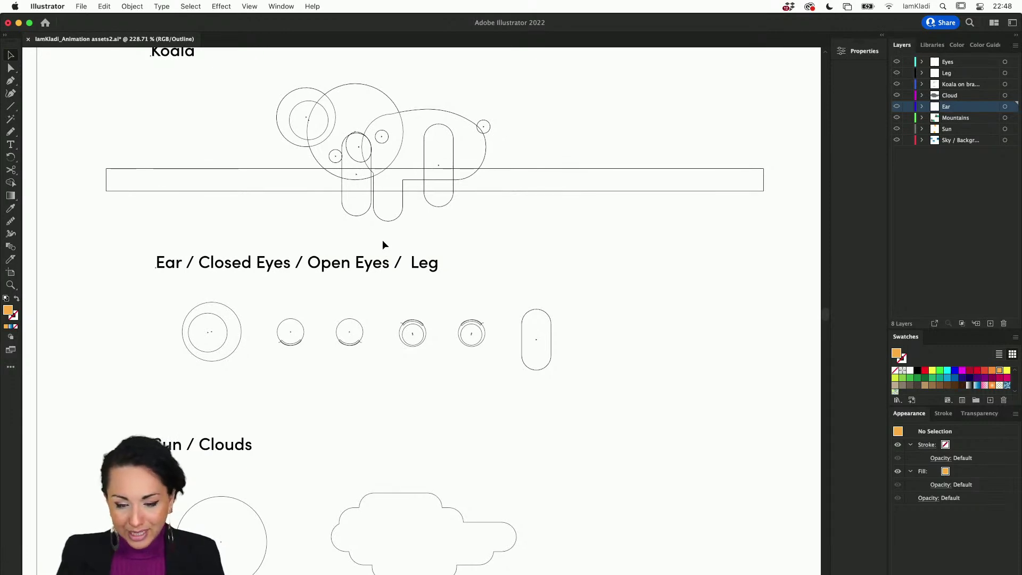
scroll(382, 239, right, 8)
scroll(382, 239, down, 5)
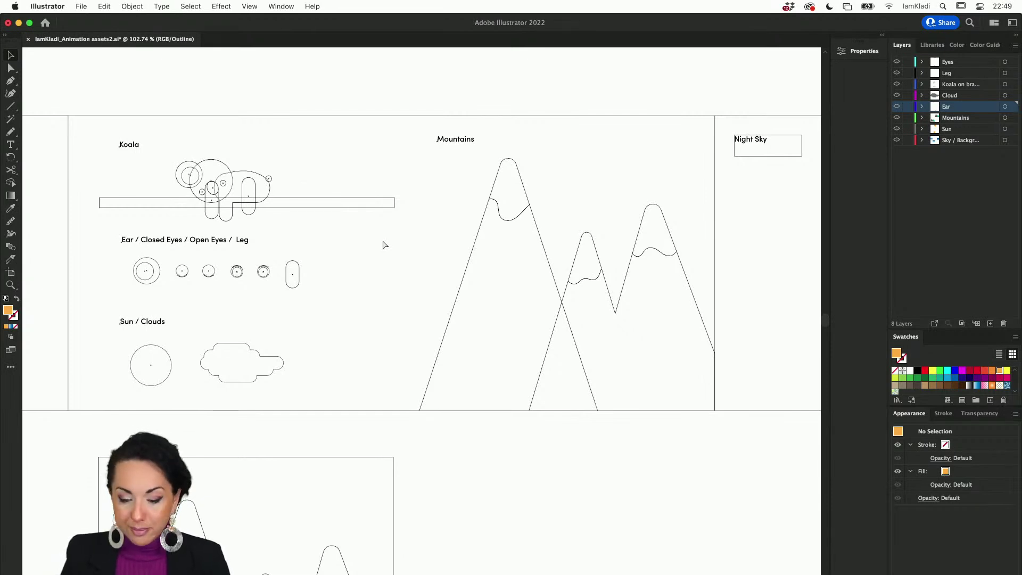
key(super+y)
Select all the artwork of the assembled koala scene and copy it
scroll(382, 240, down, 3)
scroll(382, 240, left, 5)
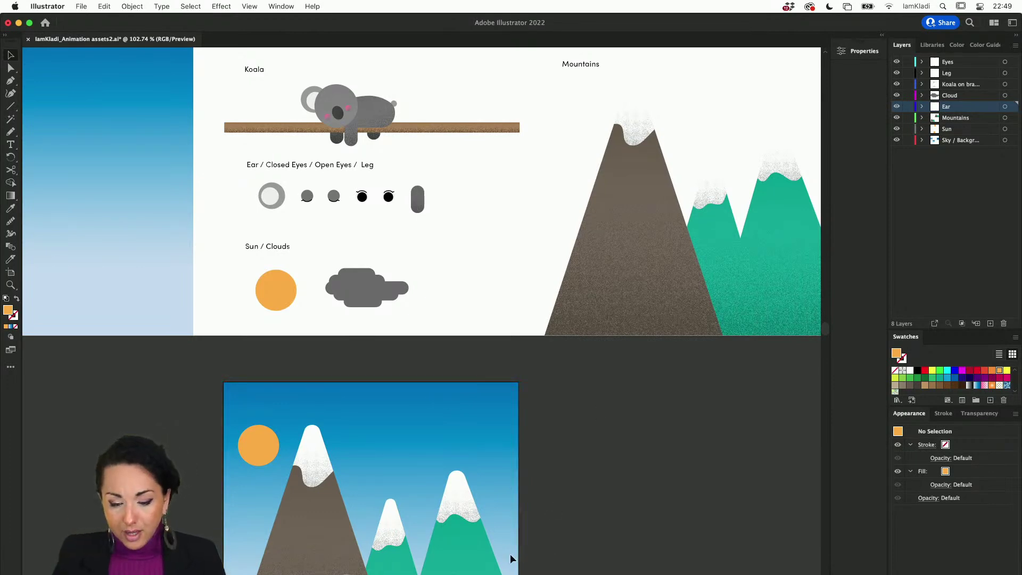
scroll(606, 346, down, 5)
scroll(606, 346, left, 1)
scroll(606, 346, down, 2)
scroll(606, 346, left, 1)
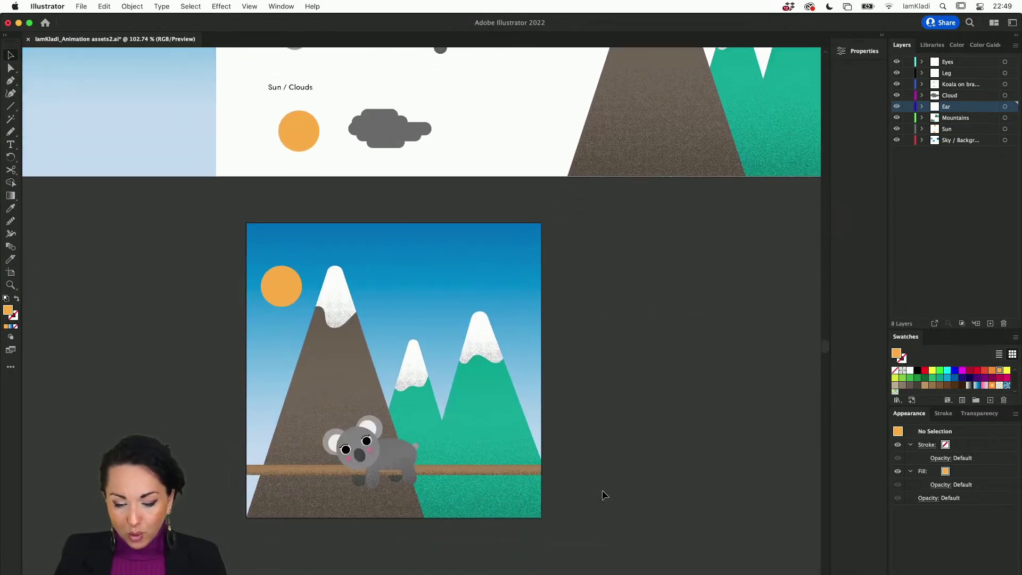
drag(582, 530, 443, 353)
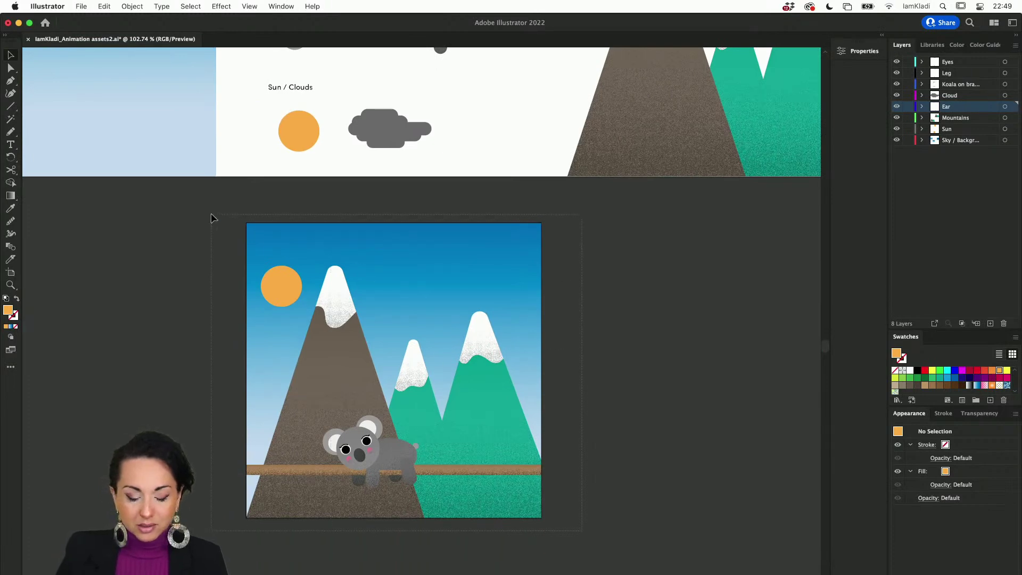
drag(211, 215, 210, 214)
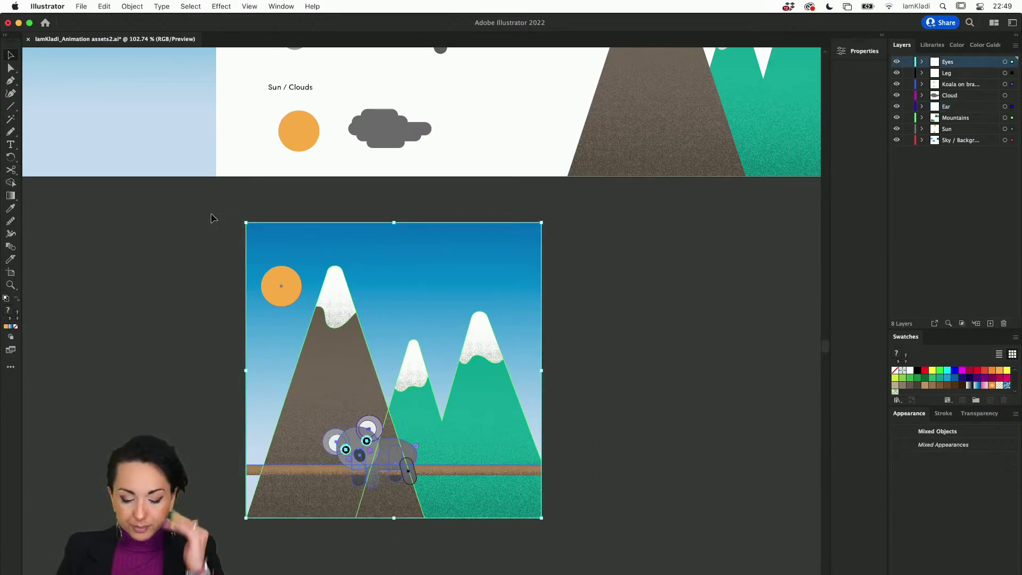
key(super+c)
Switch to Photoshop and paste the copied koala scene as layers into the blank document, accepting rasterization of some content
mouse_move(427, 573)
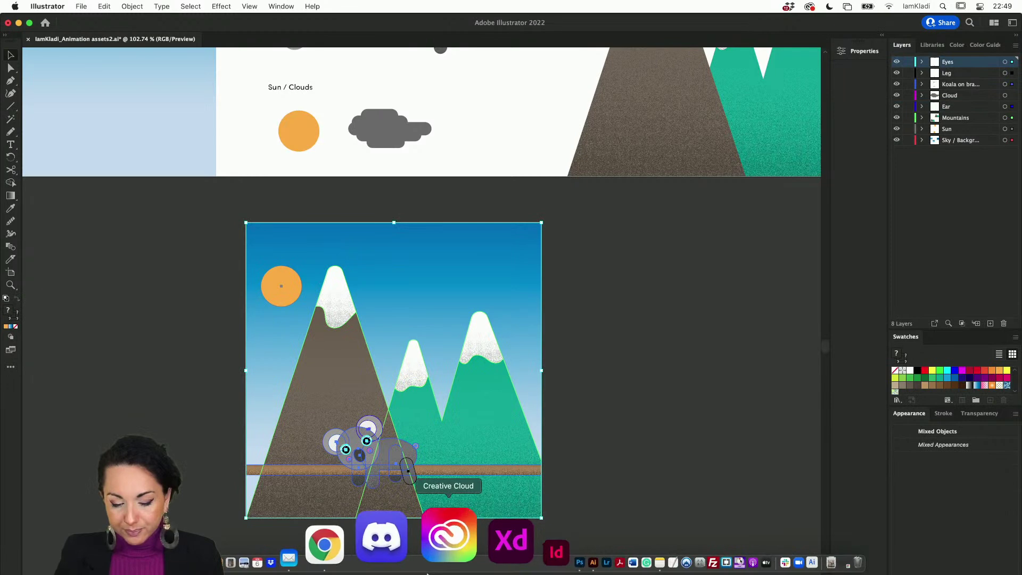
click(474, 559)
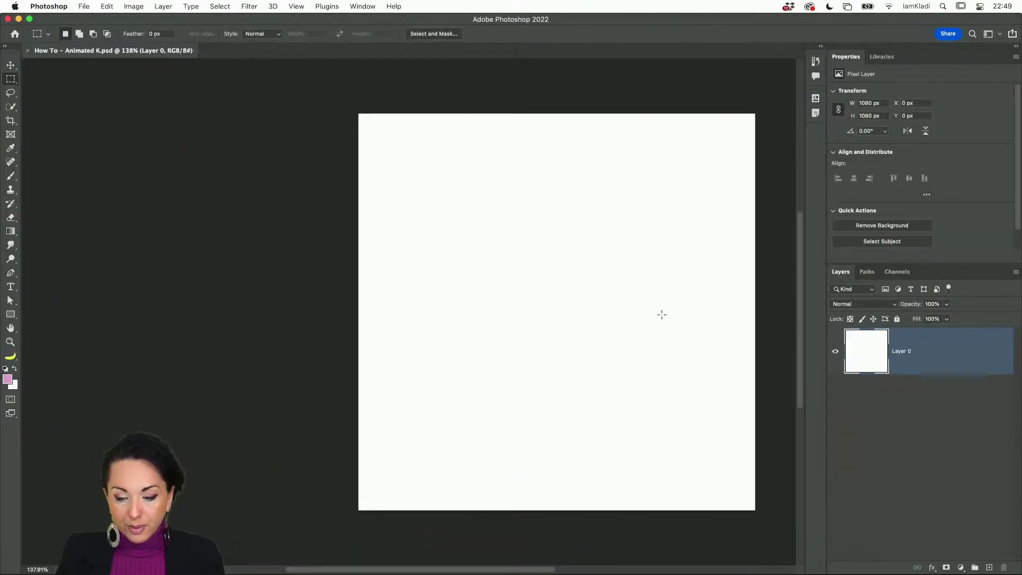
scroll(662, 315, right, 4)
key(v)
scroll(459, 307, left, 2)
scroll(457, 309, left, 1)
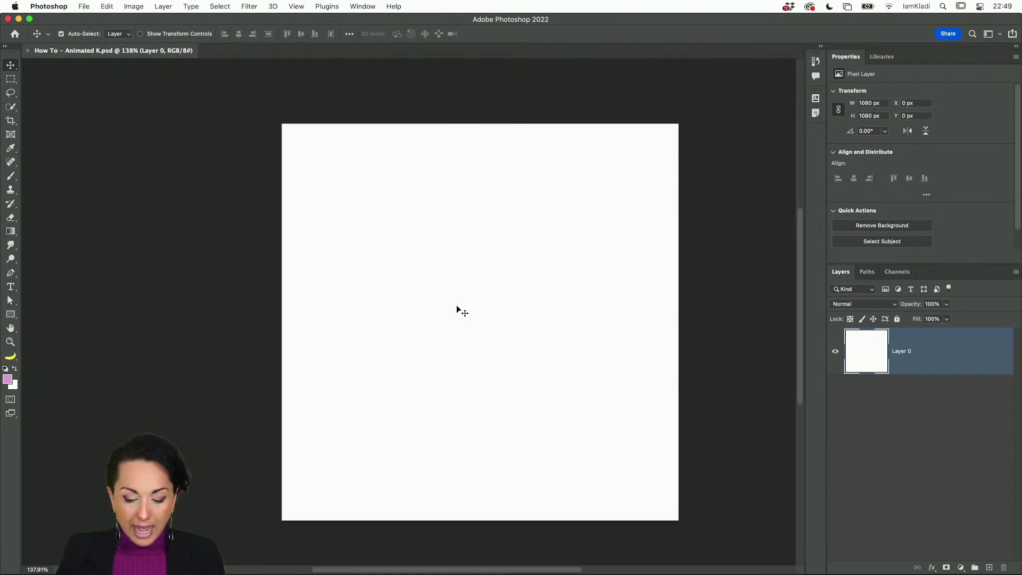
key(super+v)
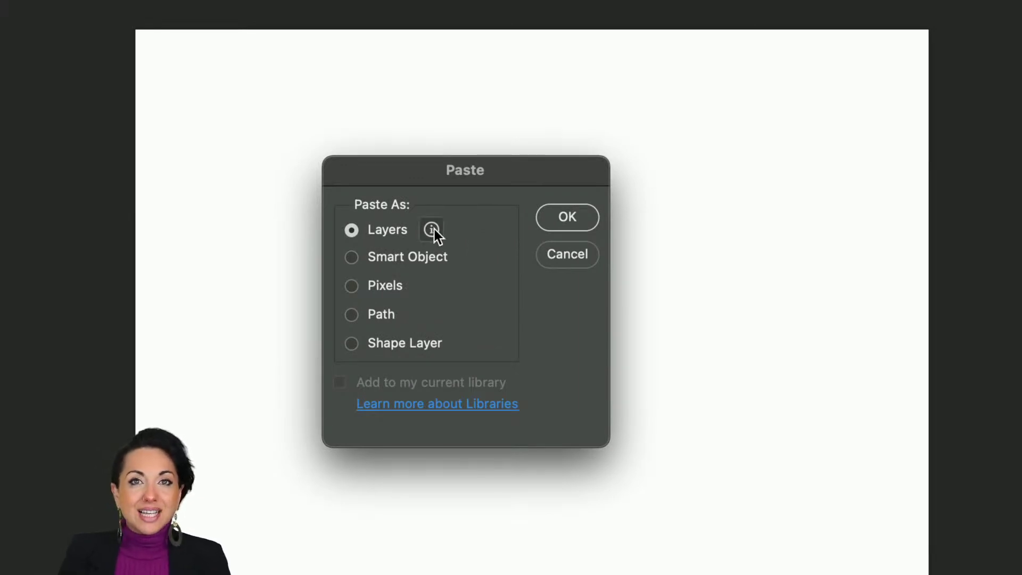
mouse_move(434, 230)
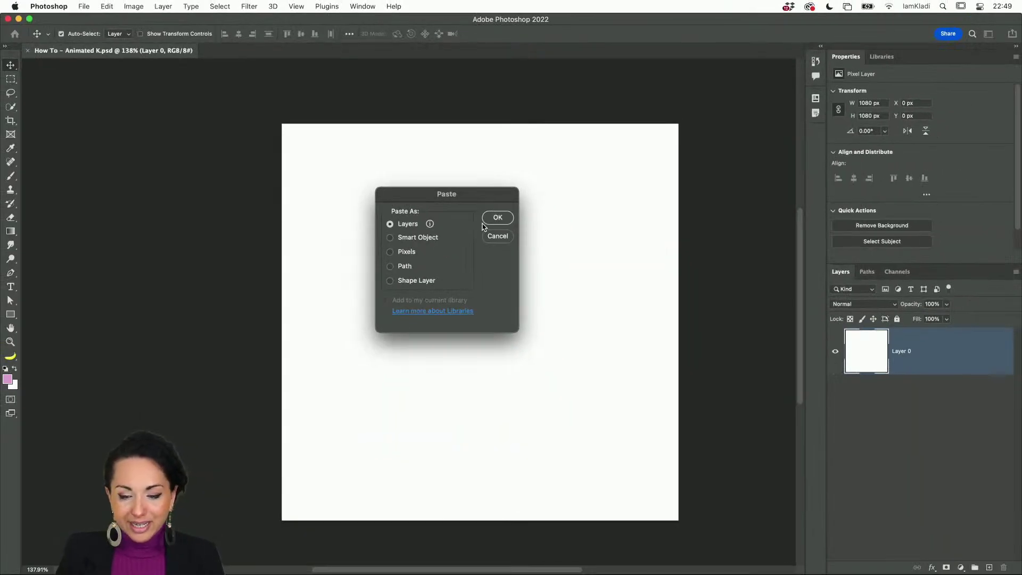
click(492, 219)
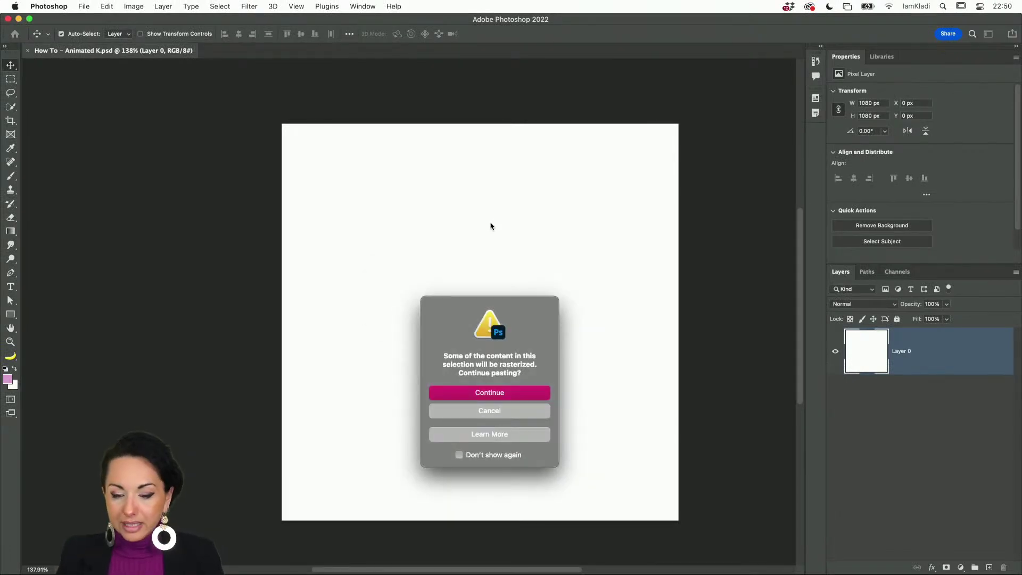
click(479, 397)
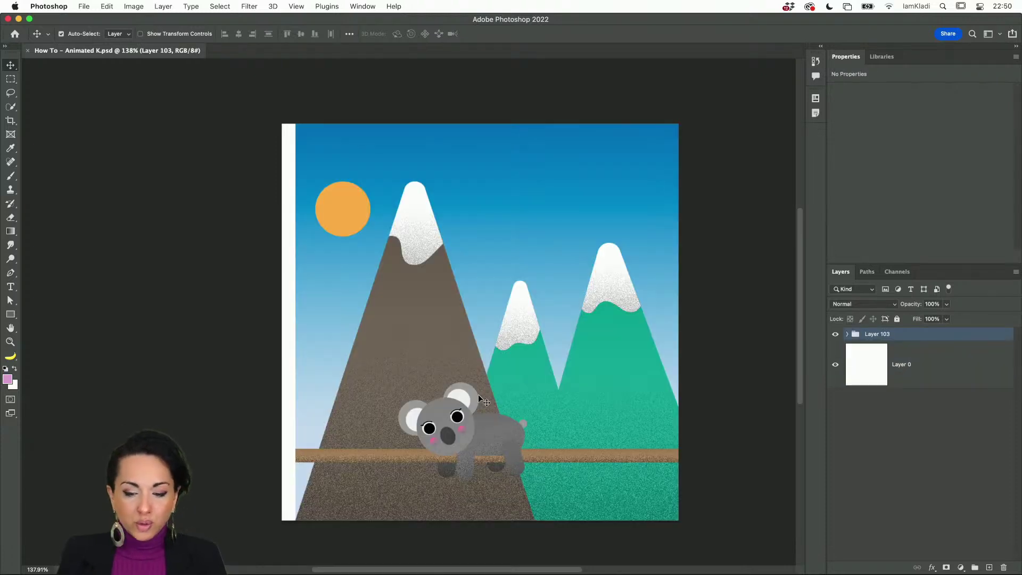
Select the whole pasted scene group and move it with Free Transform so it lines up with the canvas edges
click(479, 396)
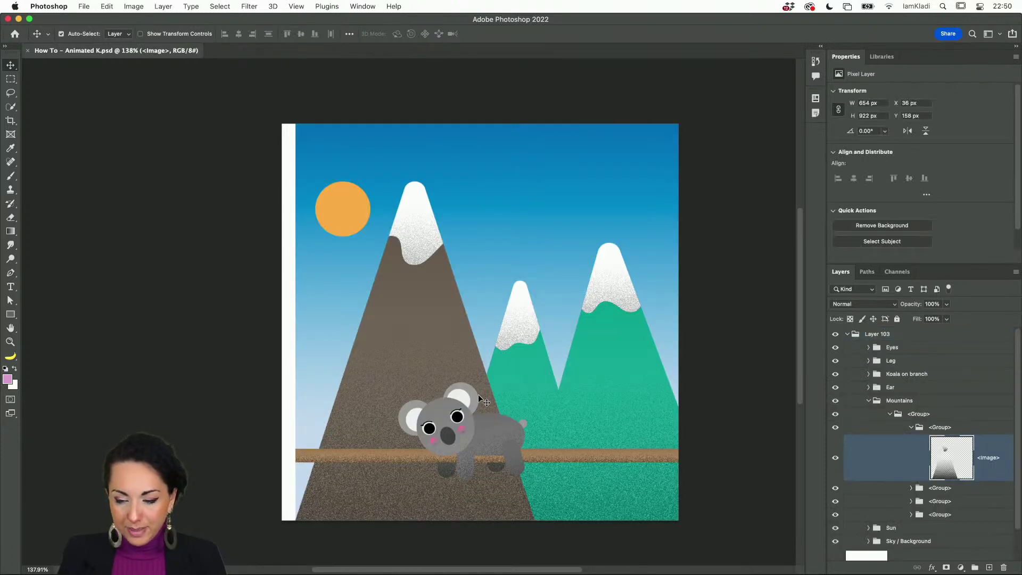
click(906, 333)
key(super+t)
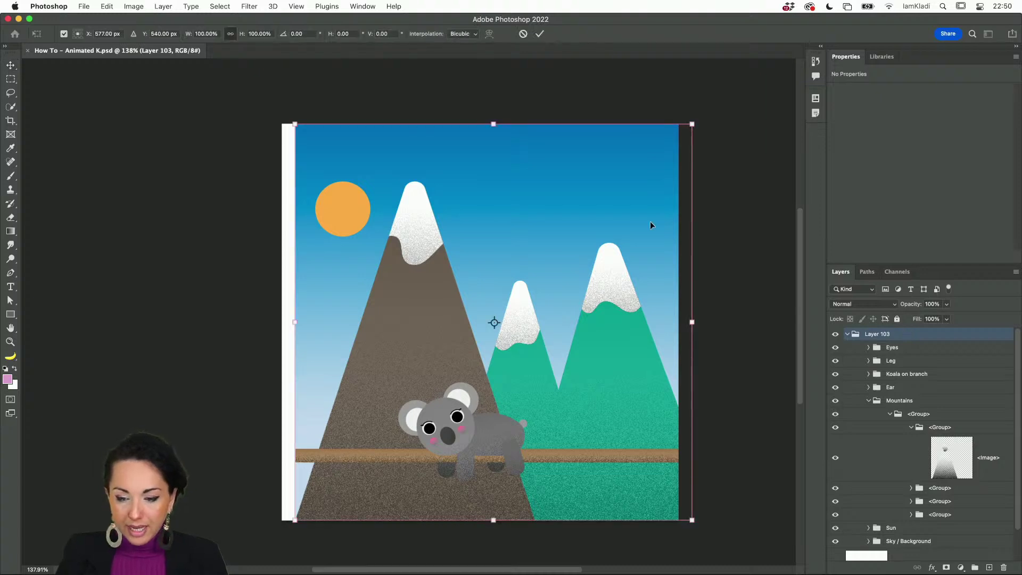
drag(646, 221, 635, 222)
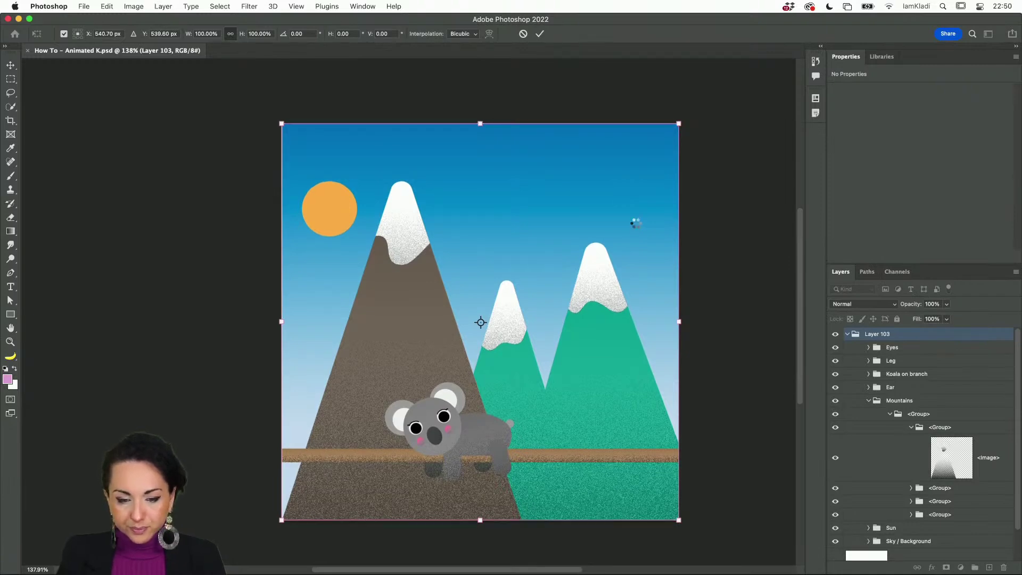
Apply the pasted scene's transform and collapse the Mountains group in the layer stack
key(Return)
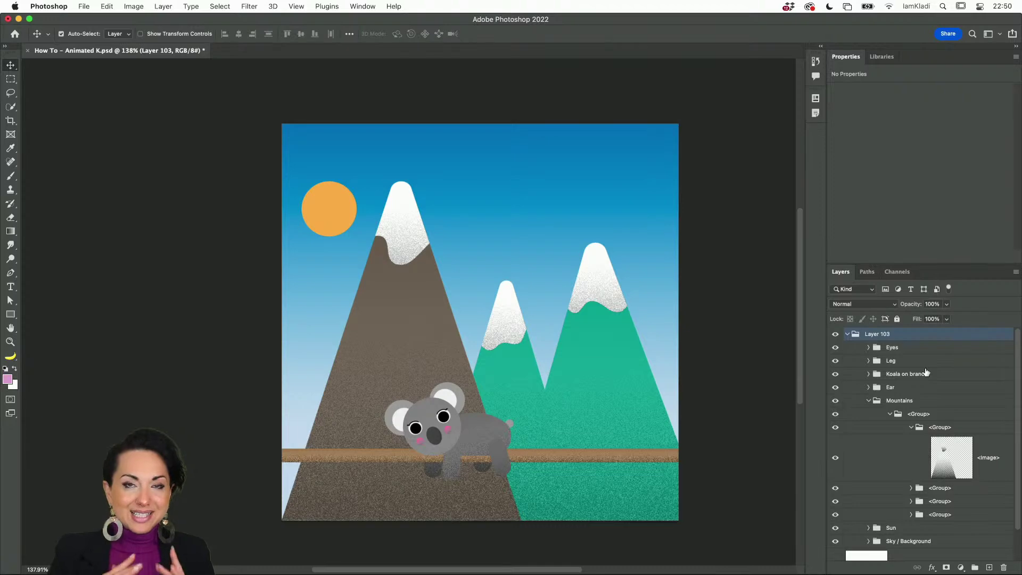
click(868, 401)
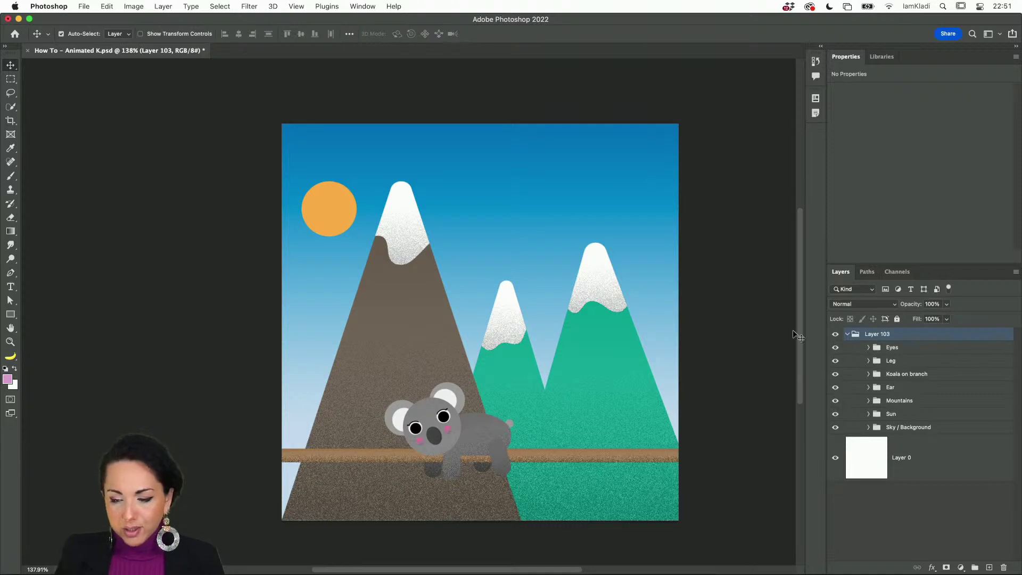
Toggle the visibility of the Eyes and Leg groups off and on to check which parts they contain
click(836, 347)
click(835, 347)
click(835, 361)
click(835, 360)
Delete the Eyes group and the white Layer 0 beneath the scene
click(897, 348)
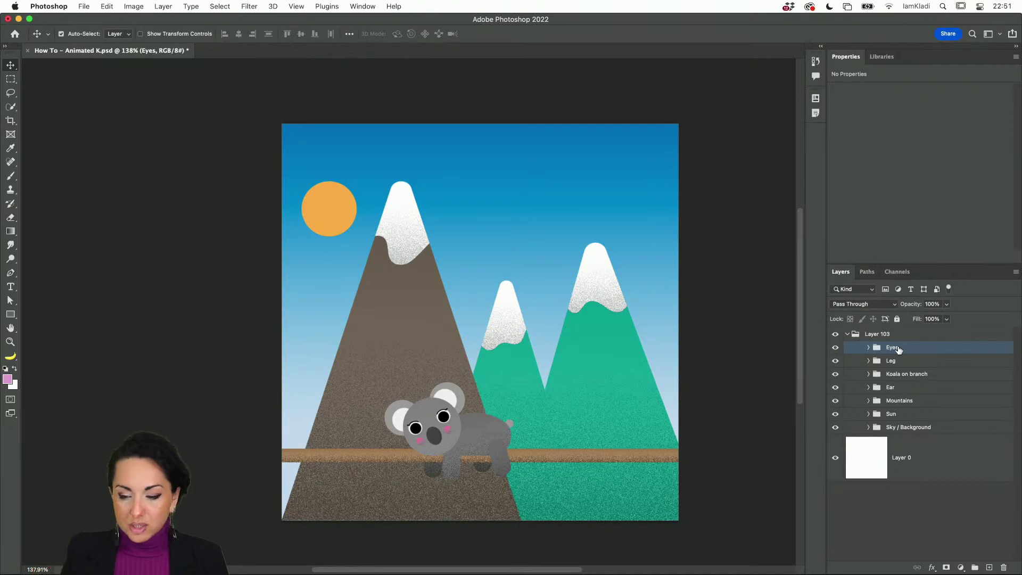
key(Delete)
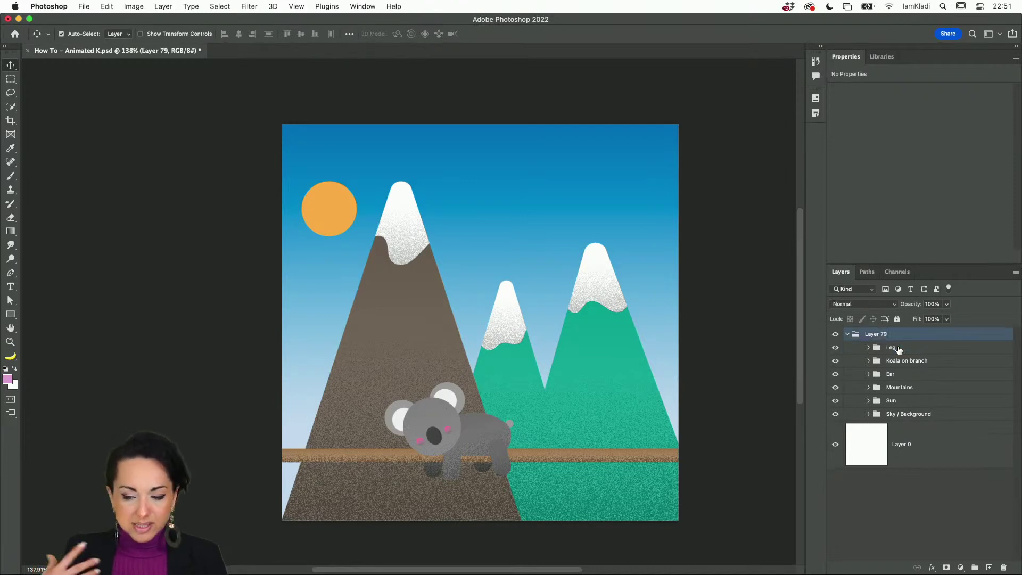
click(941, 458)
key(Delete)
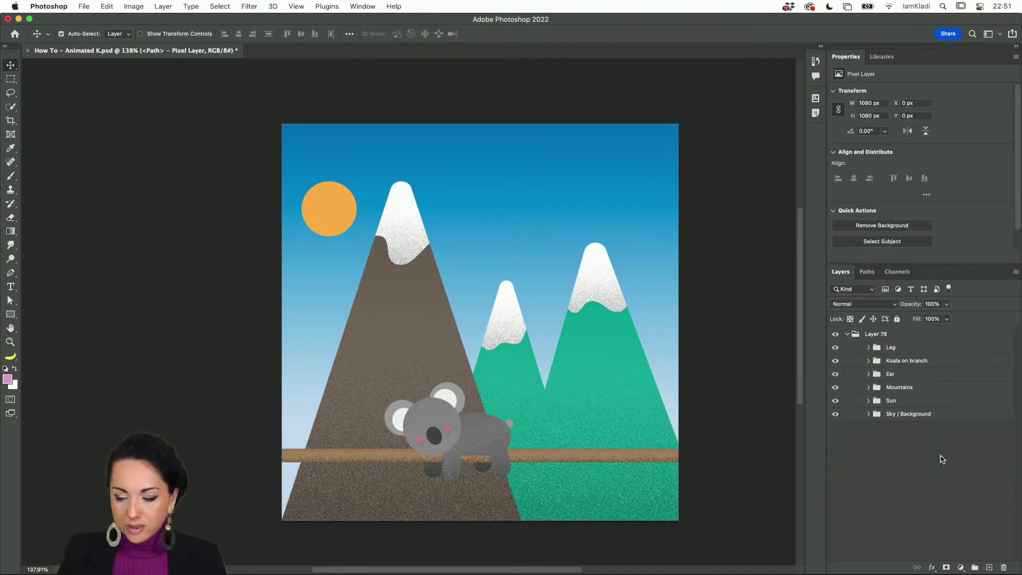
Expand the Leg and Sun groups, inspect their layers, check the leg by toggling its visibility, and collapse the Leg group
click(870, 348)
click(871, 458)
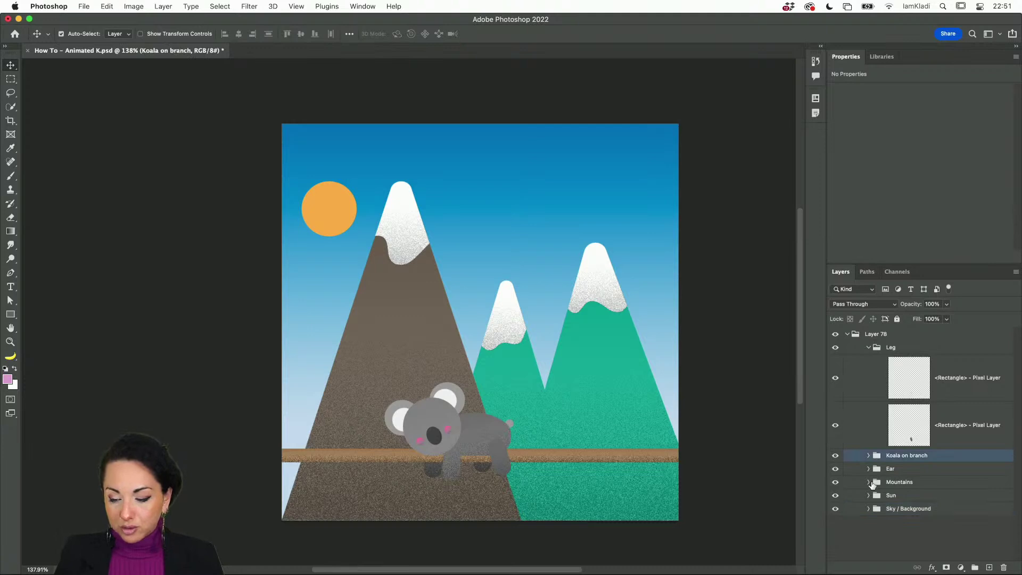
click(868, 495)
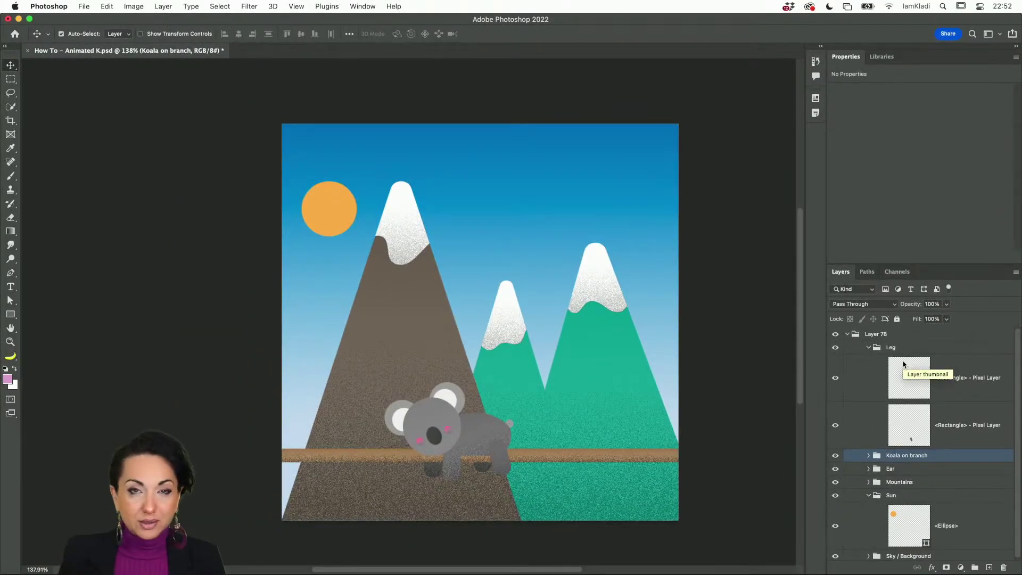
click(360, 7)
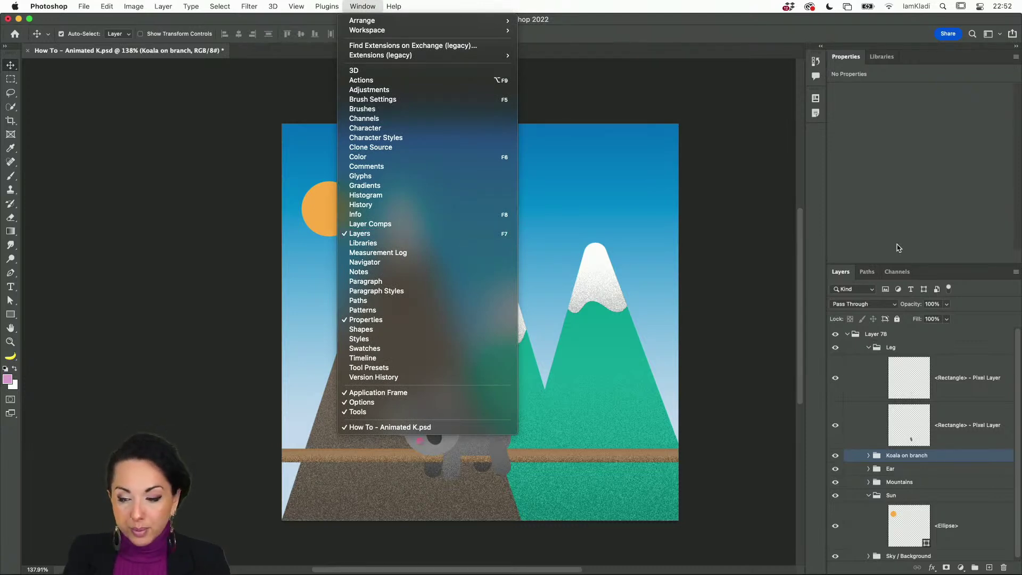
click(968, 288)
click(959, 390)
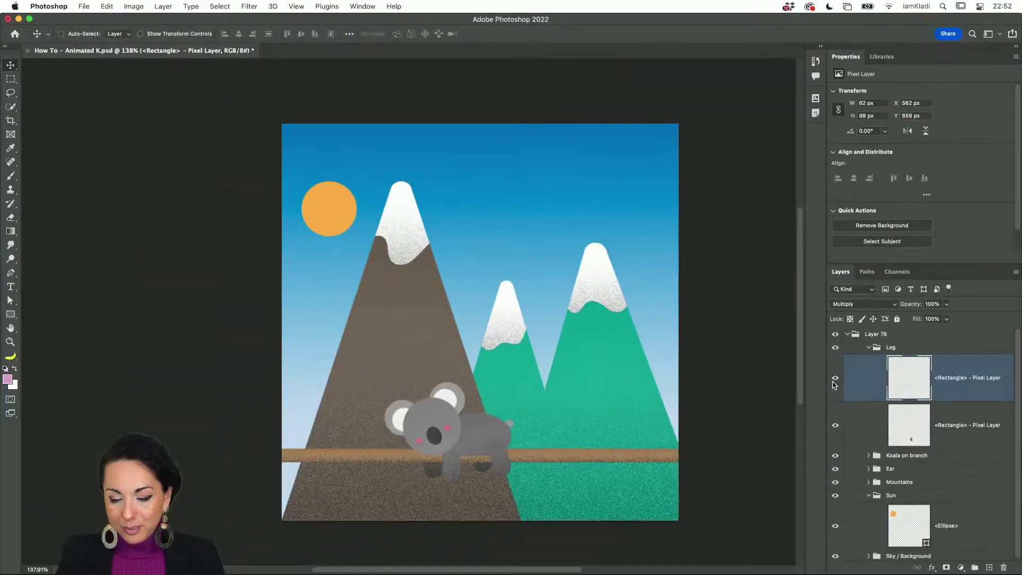
click(834, 349)
click(835, 349)
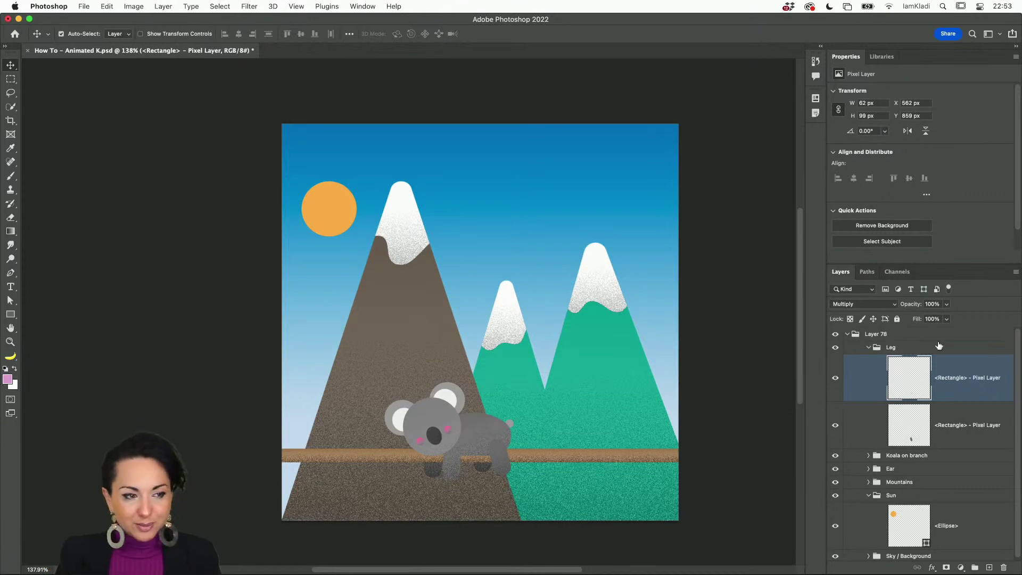
click(868, 348)
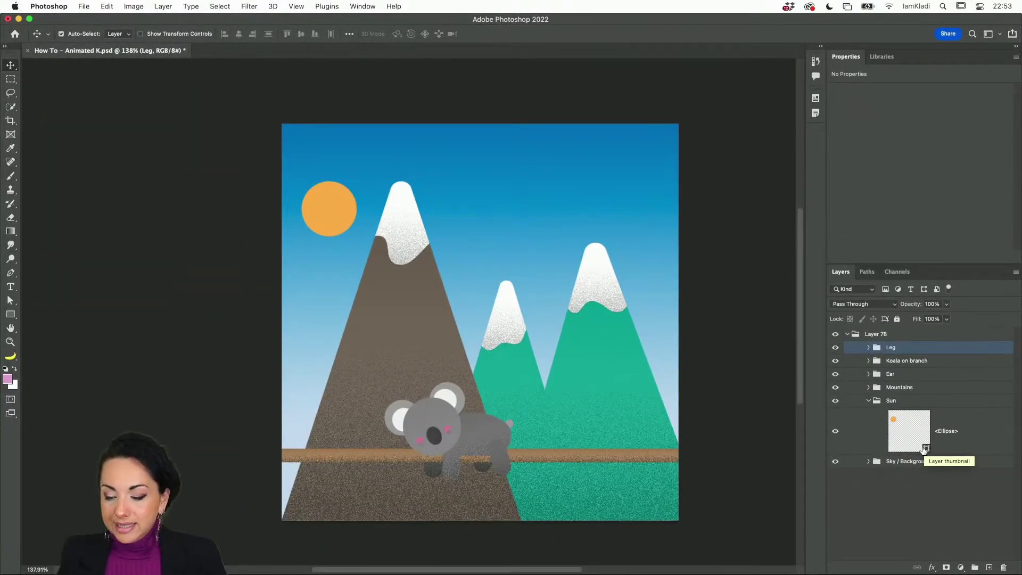
Rasterize the sun's ellipse shape layer and collapse the Sun group
right_click(953, 444)
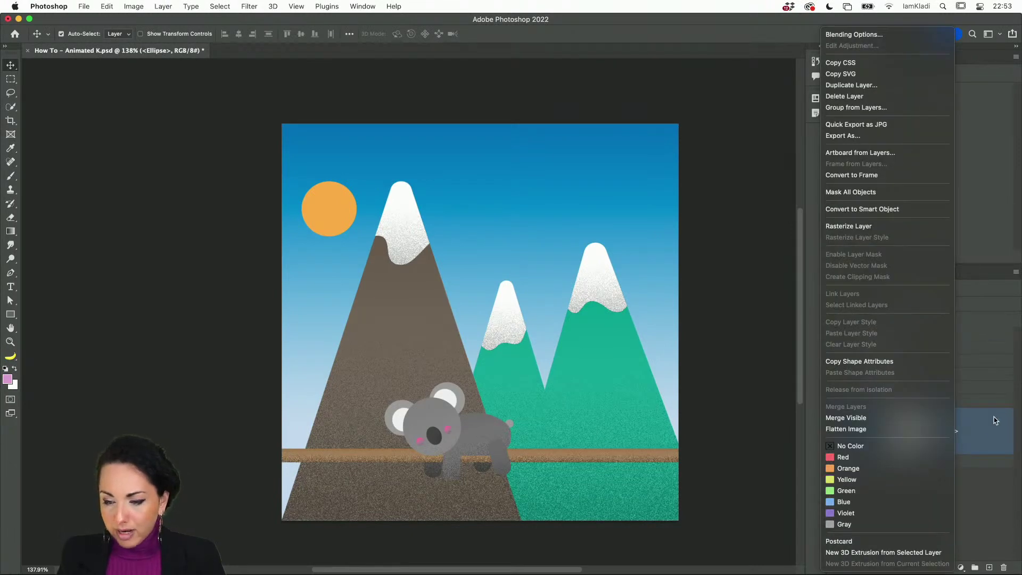
click(908, 230)
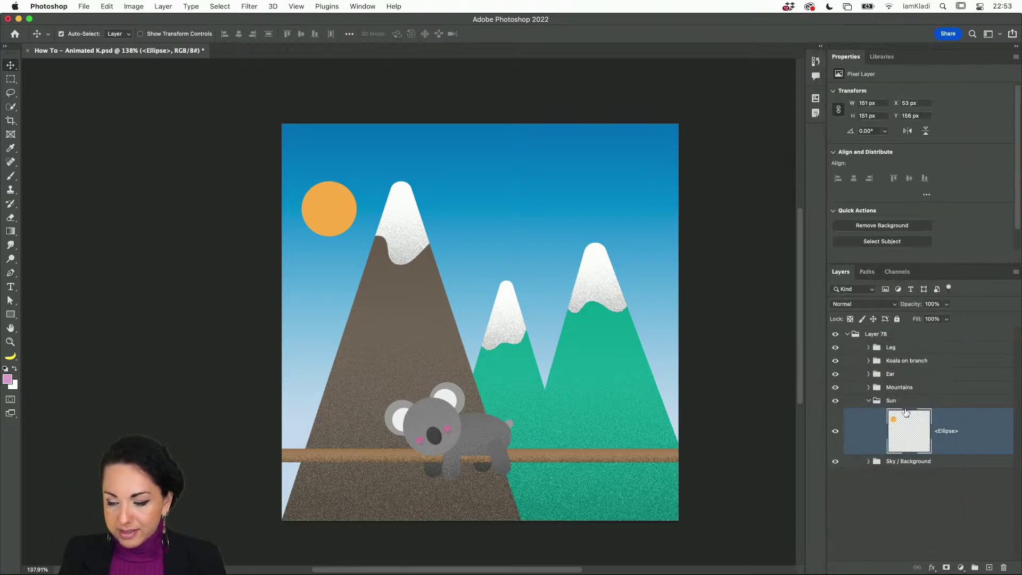
click(869, 401)
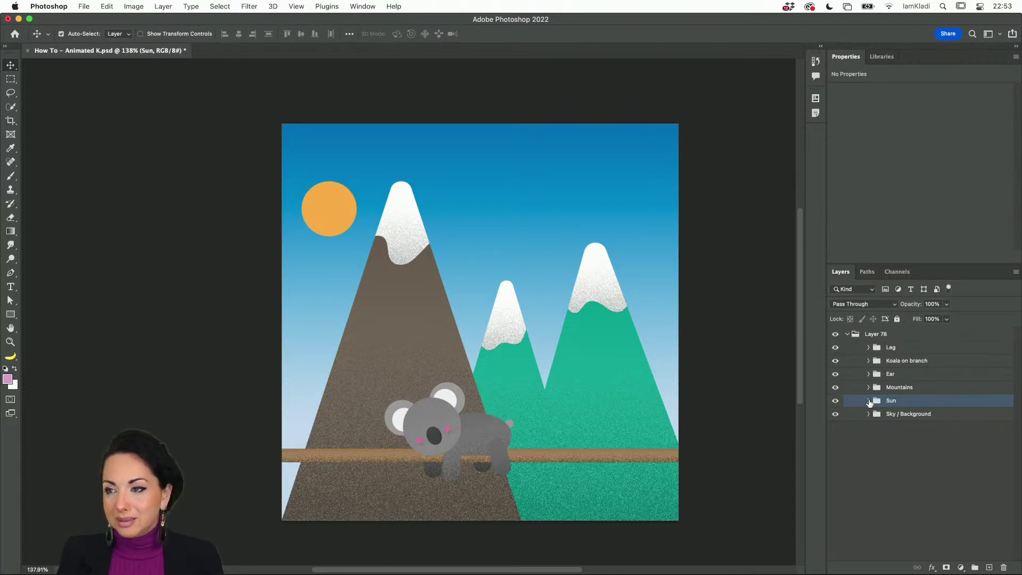
Show the Timeline for the koala document
scroll(509, 356, left, 3)
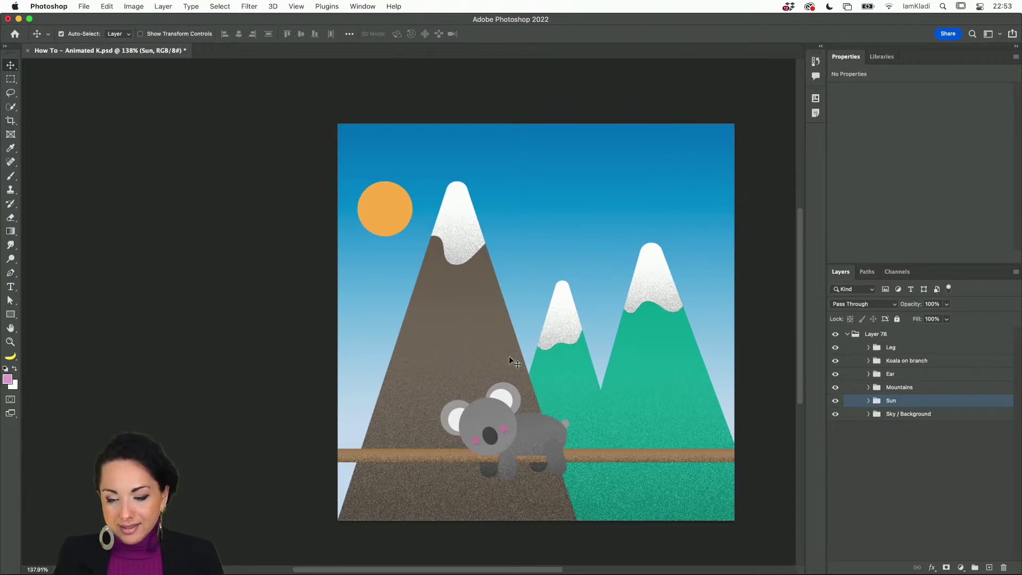
mouse_move(513, 570)
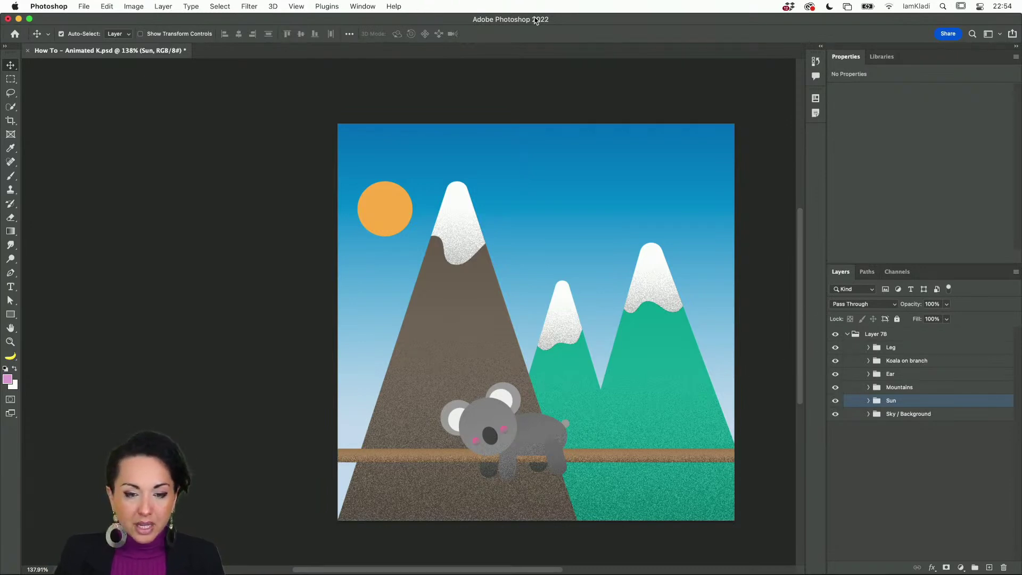
click(368, 6)
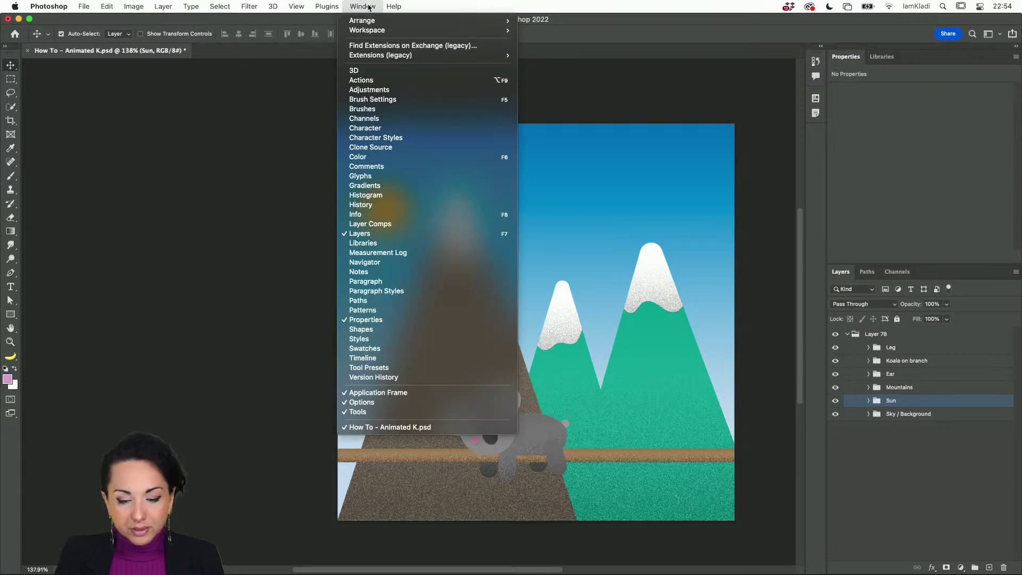
click(410, 360)
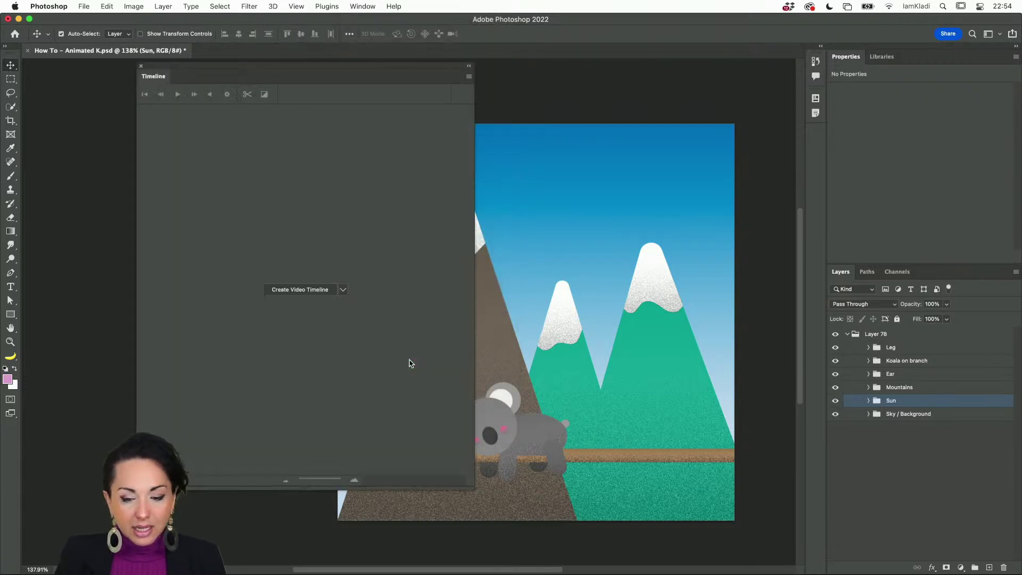
Compare the two timeline types, choose the video timeline over frame animation, and create it
click(344, 292)
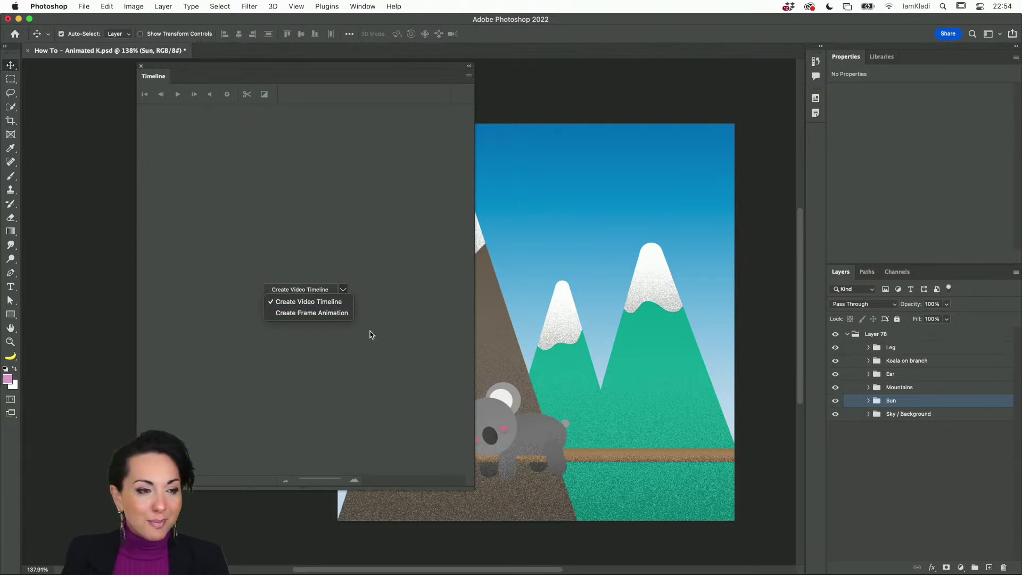
click(319, 301)
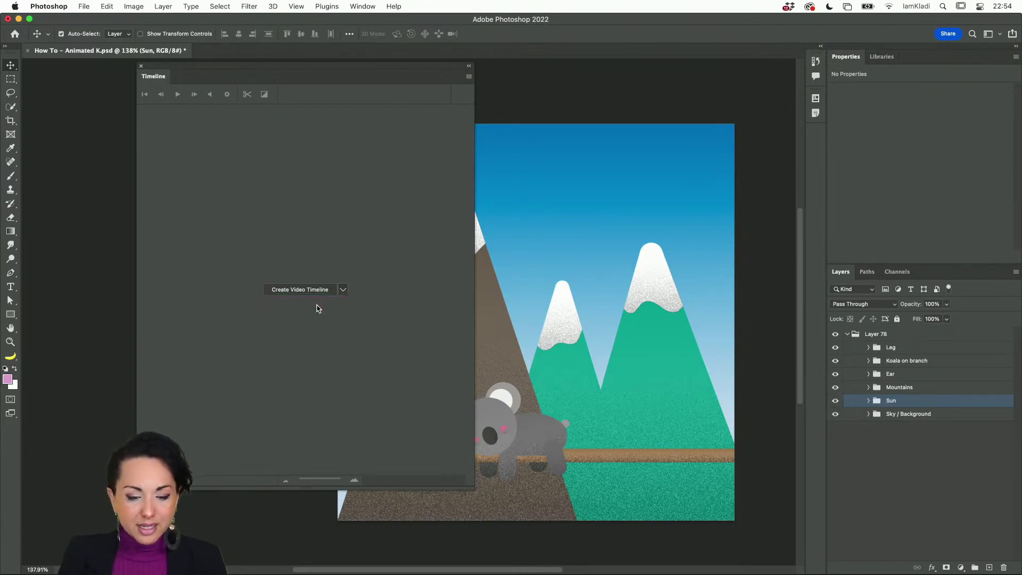
click(343, 291)
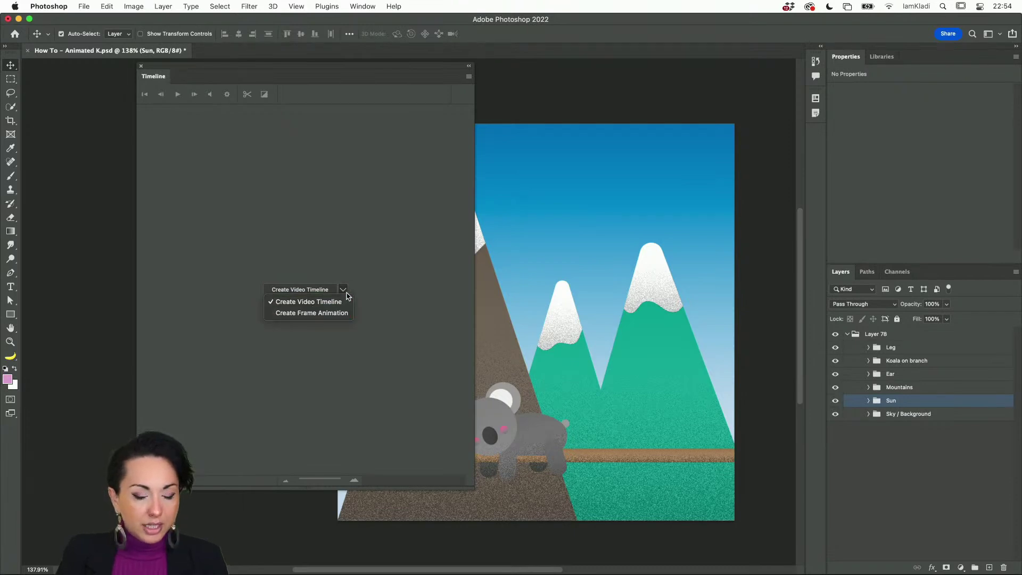
click(338, 319)
click(345, 292)
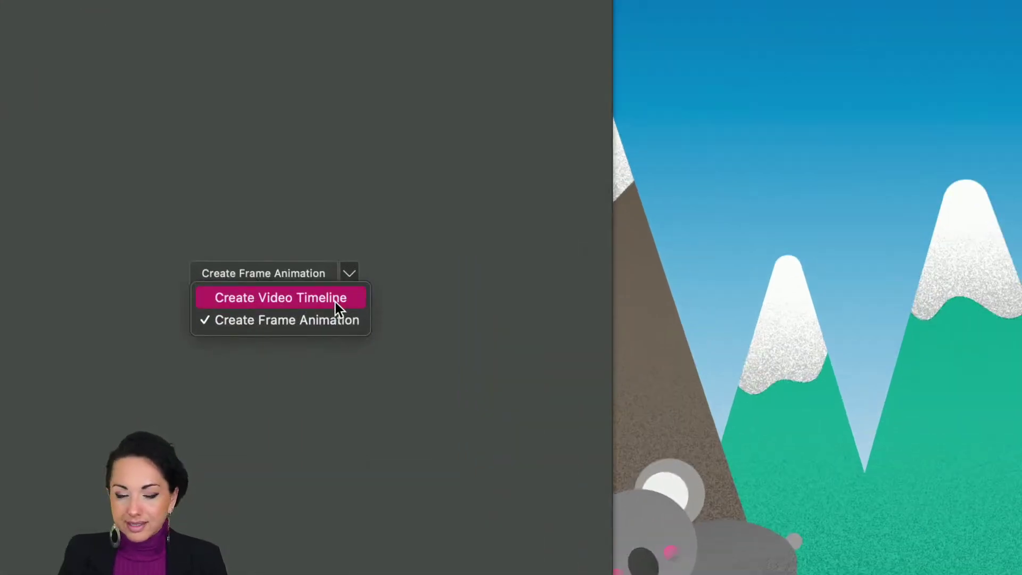
click(349, 273)
click(348, 274)
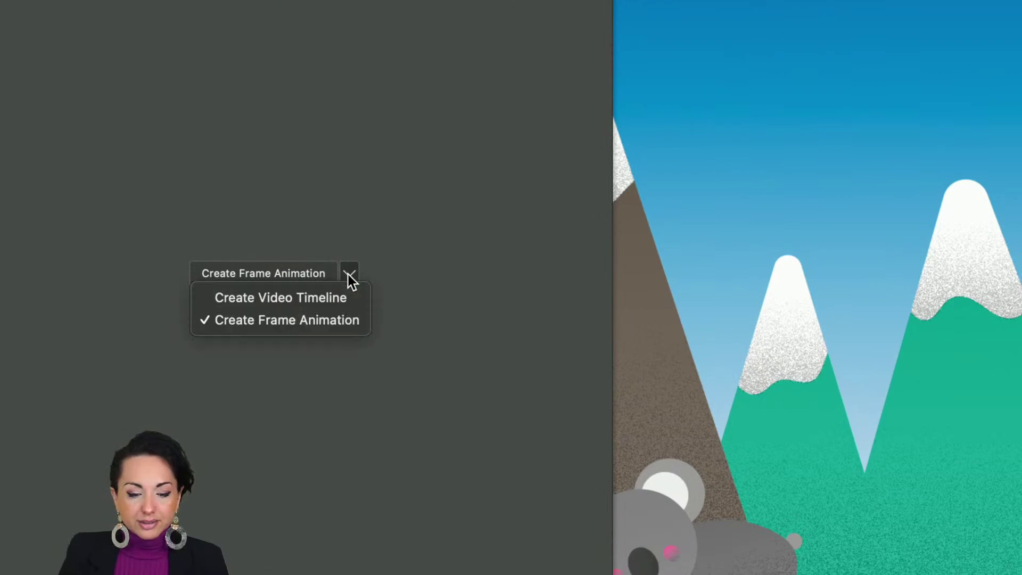
click(352, 305)
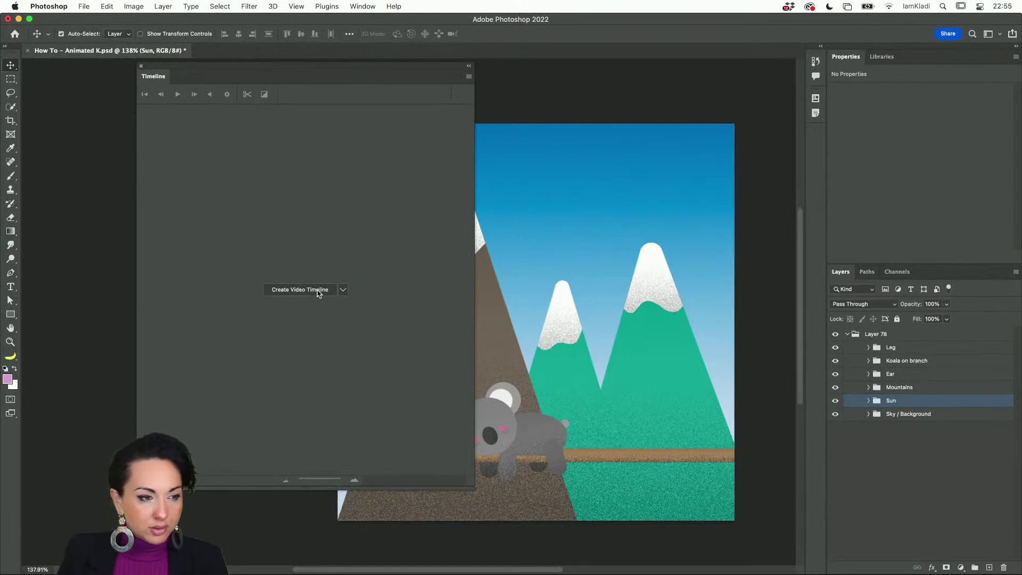
click(308, 276)
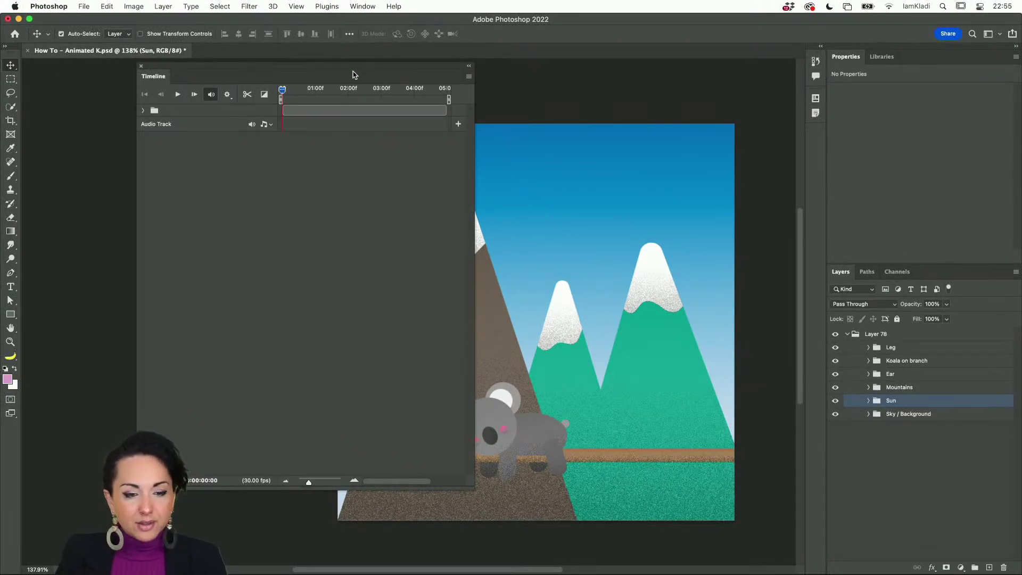
Move the Timeline panel beside the artwork, narrow it to uncover the canvas, and deselect all layers
drag(354, 75, 230, 64)
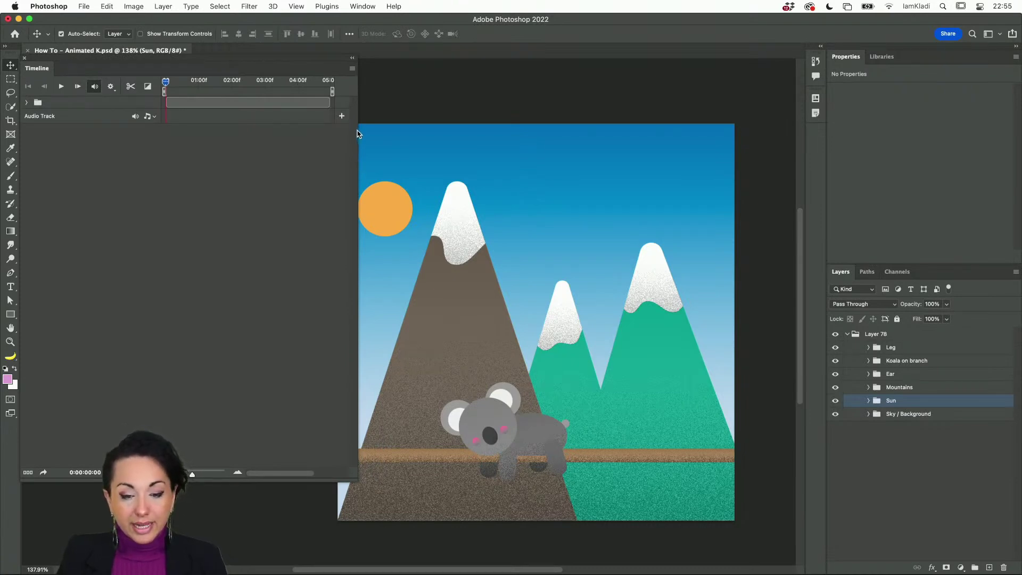
drag(358, 136, 322, 141)
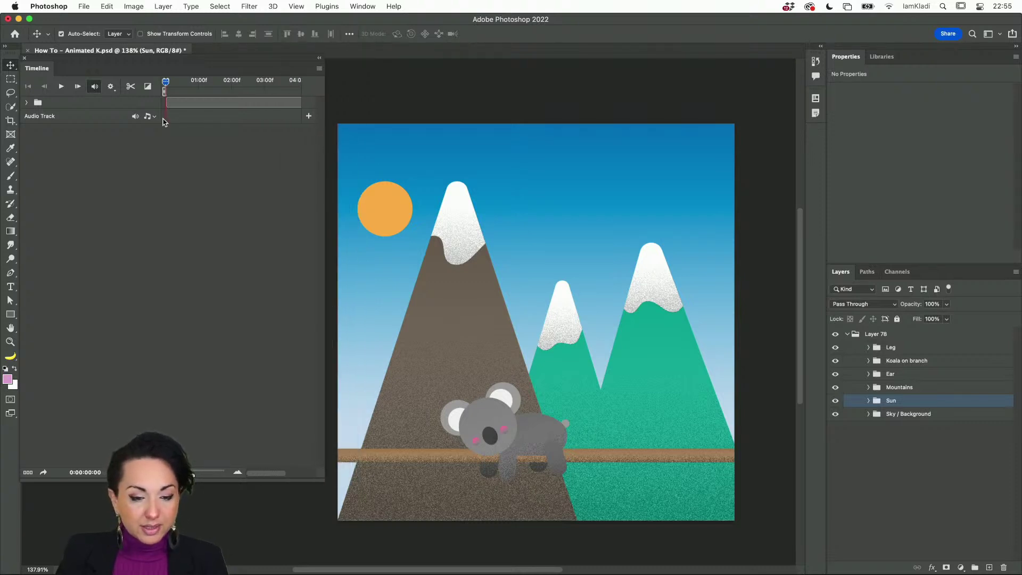
click(151, 127)
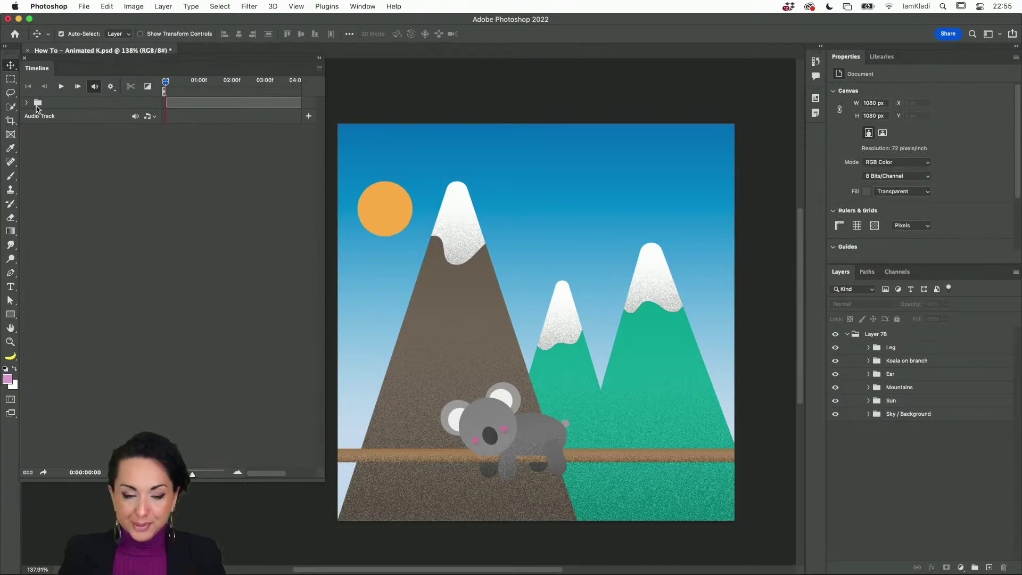
mouse_move(0, 0)
mouse_move(0, 573)
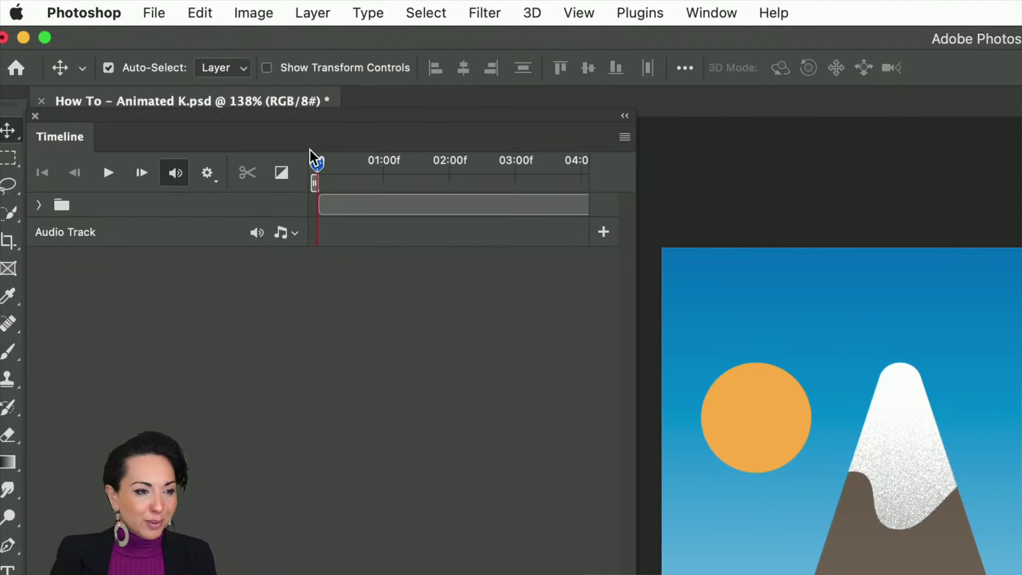
Expand the scene group in the timeline and examine the tracks inside the Leg group
click(39, 205)
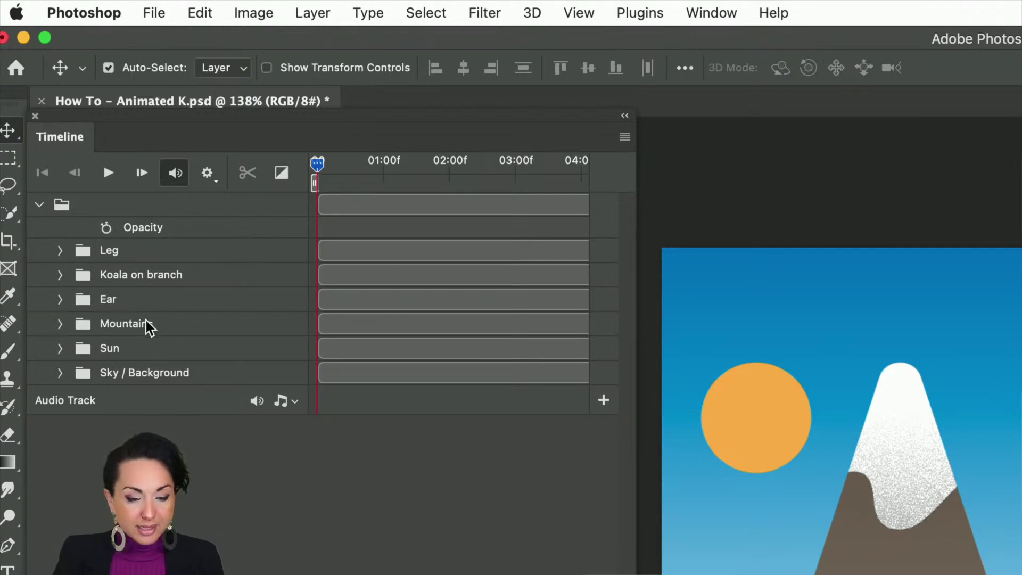
click(60, 250)
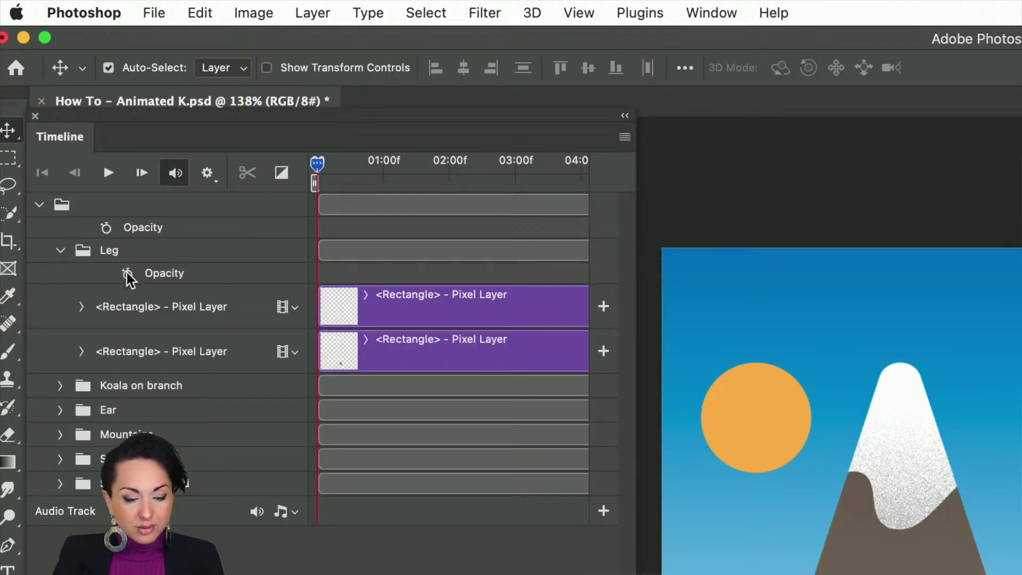
click(66, 249)
click(61, 251)
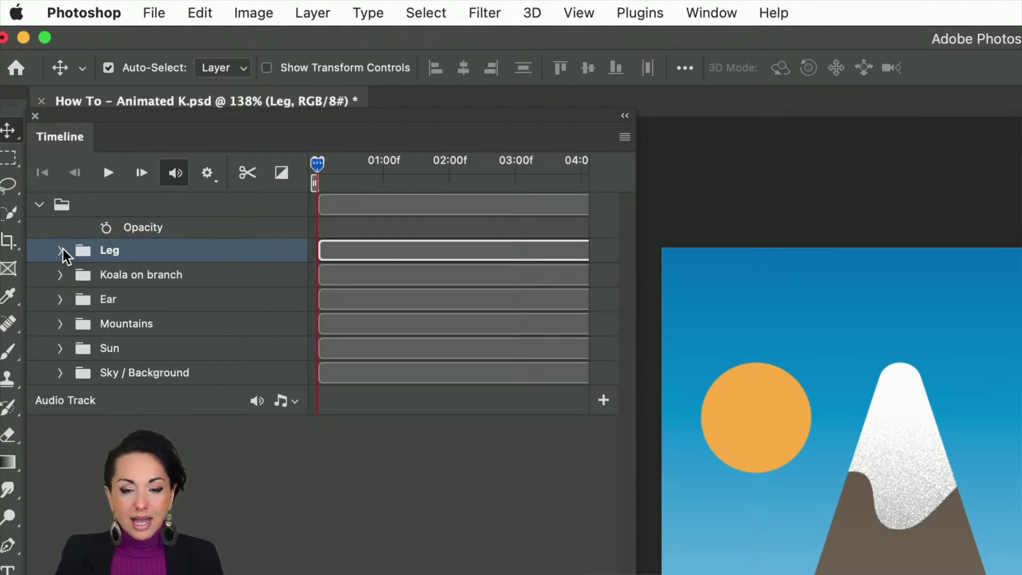
key(super)
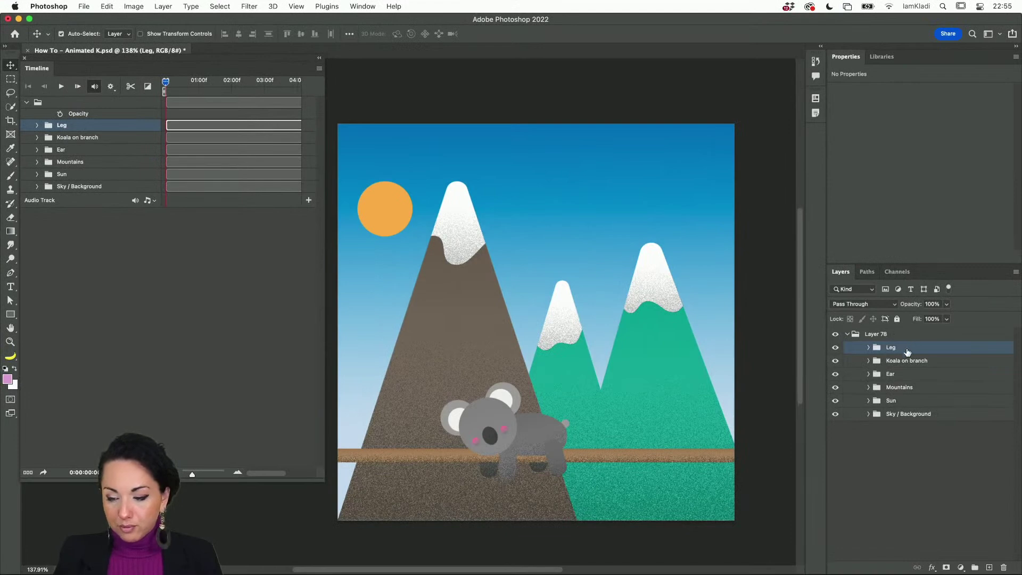
Expand the Leg group in the layers and toggle the lower rectangle layer's visibility to check which part it holds
click(869, 348)
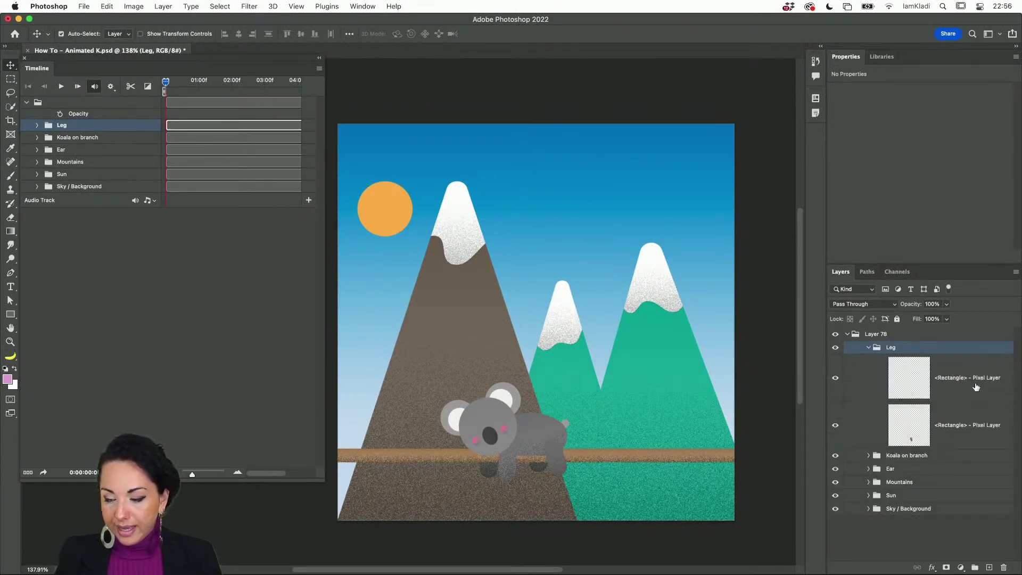
click(835, 377)
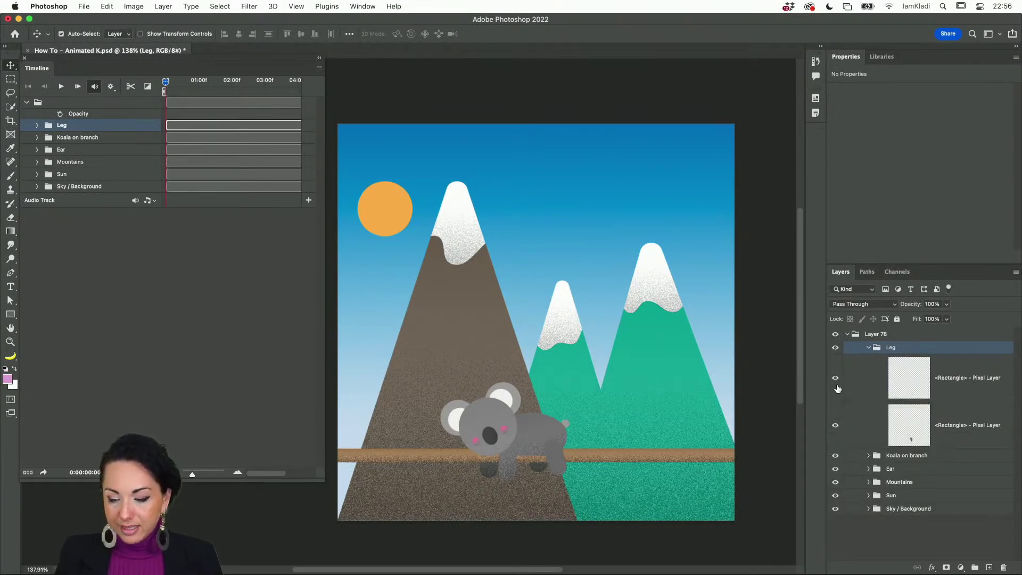
click(835, 425)
click(835, 425)
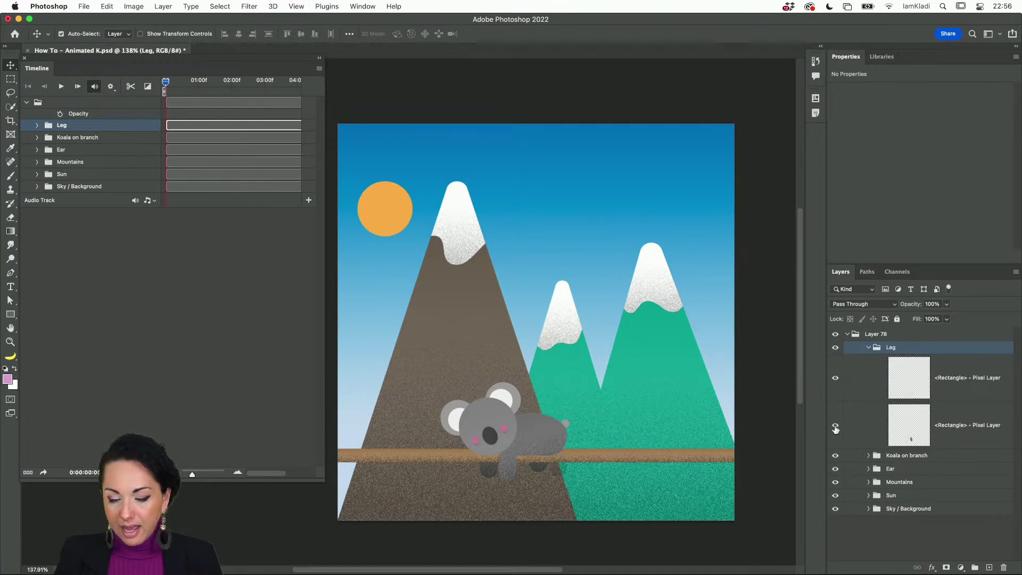
Merge the Leg group with its two rectangle layers into a single layer
right_click(925, 351)
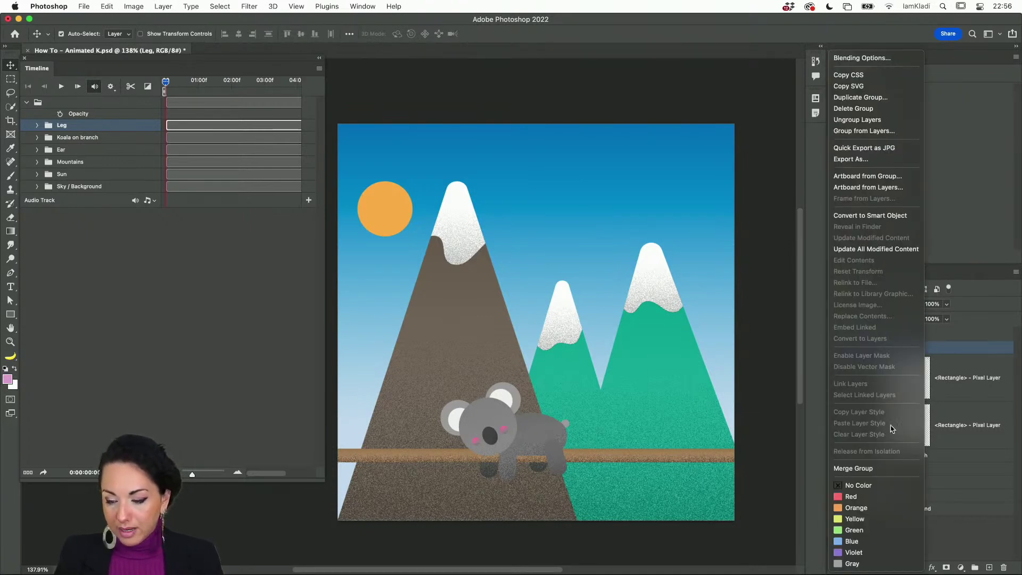
click(981, 349)
right_click(980, 353)
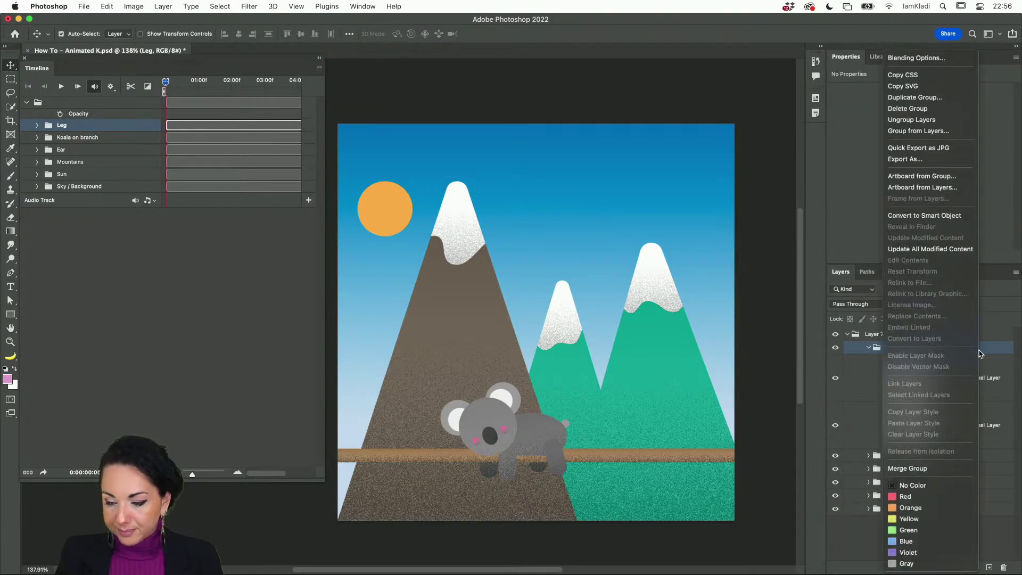
click(985, 352)
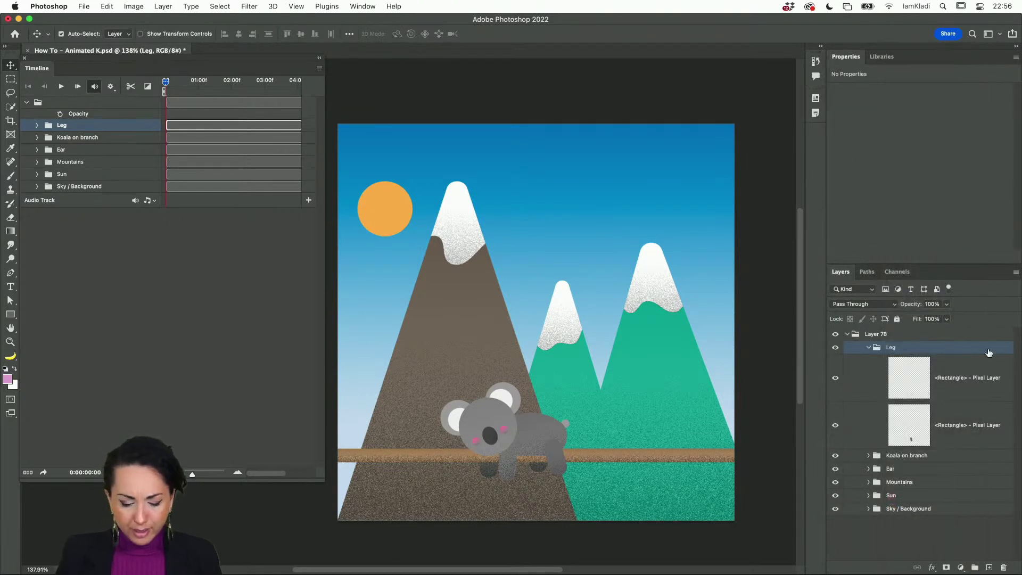
key(super+e)
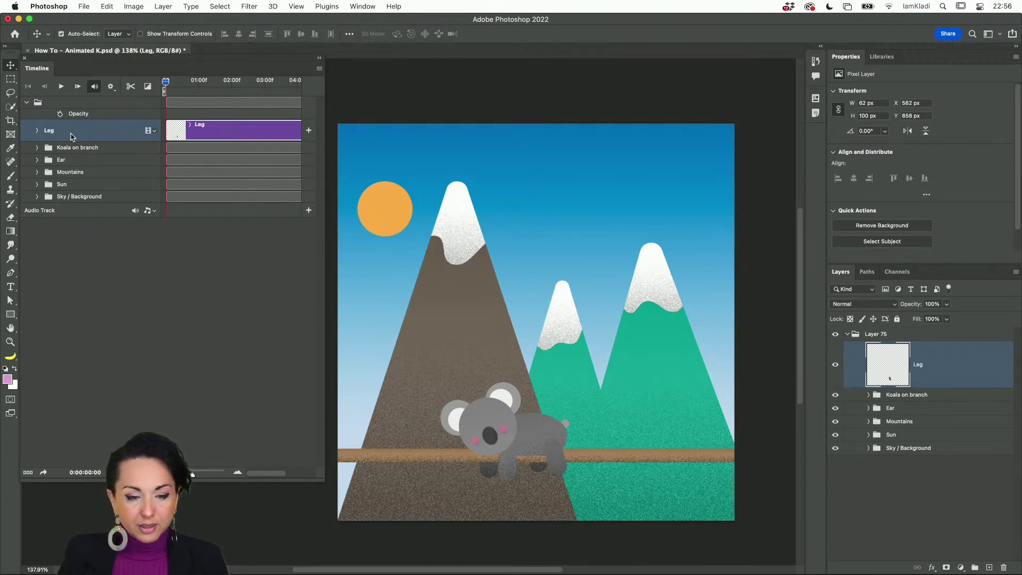
Convert the merged Leg layer to a smart object and expand its timeline track to show the Transform property
click(37, 131)
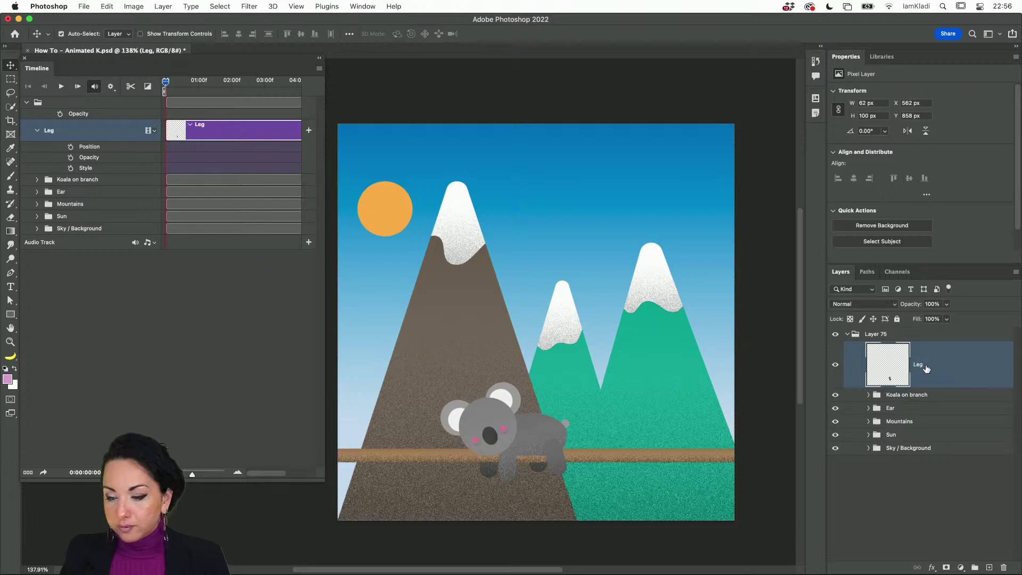
right_click(943, 369)
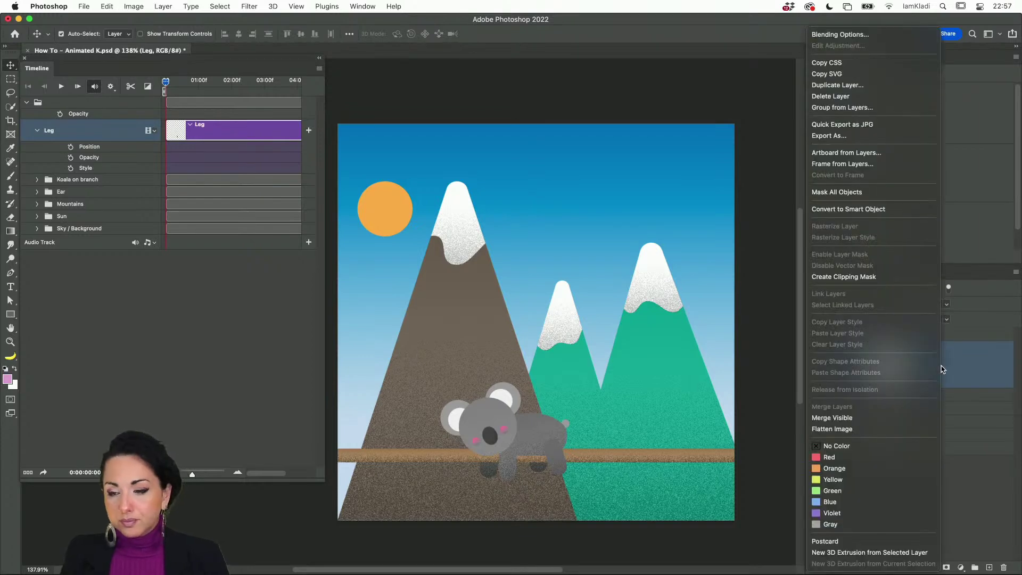
click(920, 213)
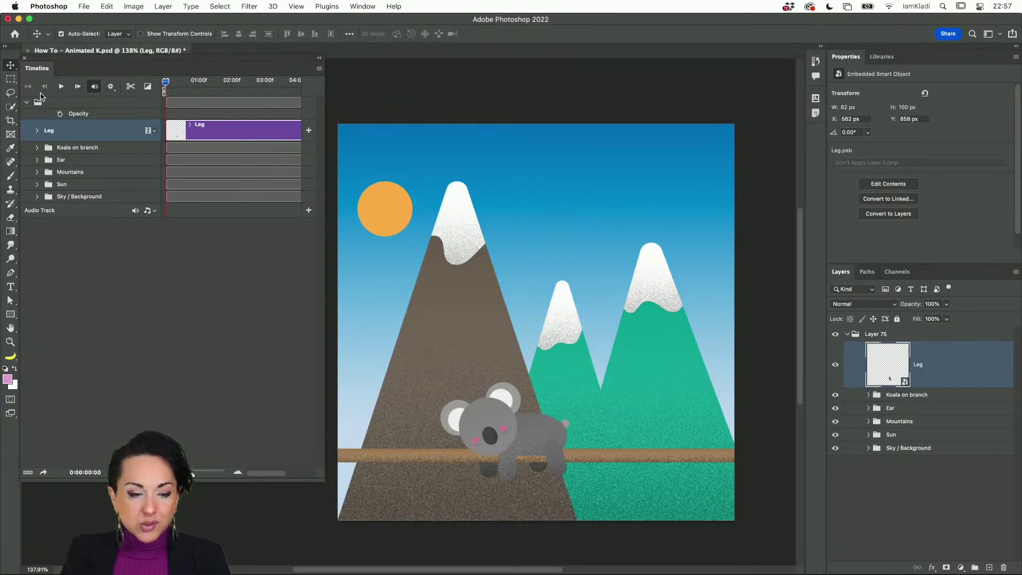
click(37, 130)
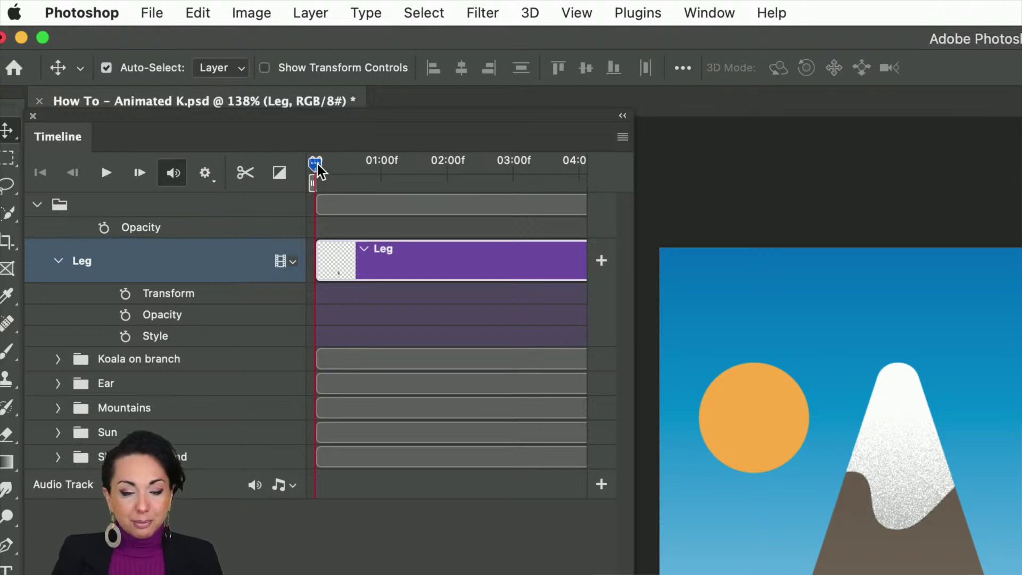
Try out scrubbing the playhead along the timeline and playing the animation briefly, and return to the start
drag(318, 166, 268, 185)
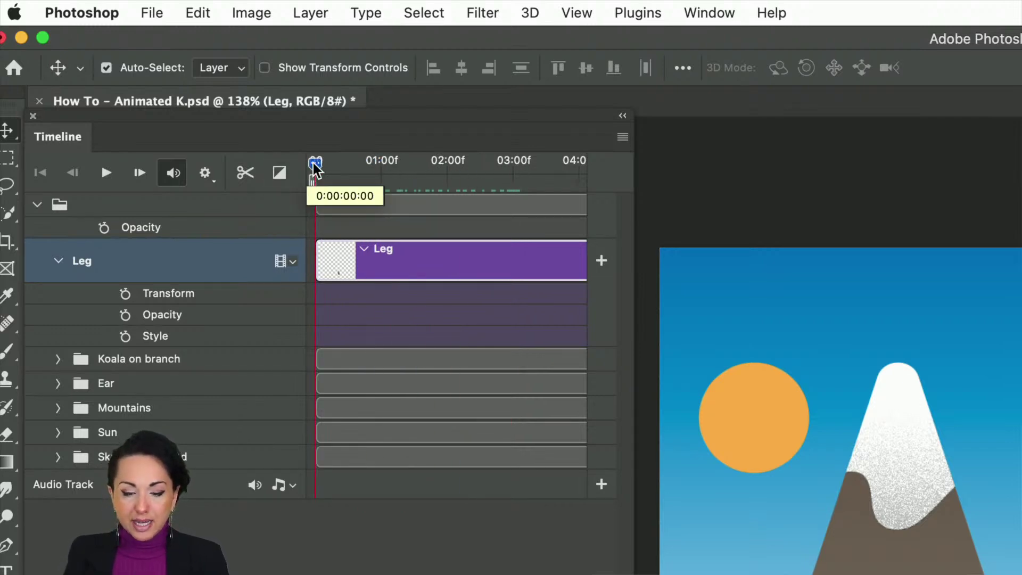
drag(315, 168, 474, 168)
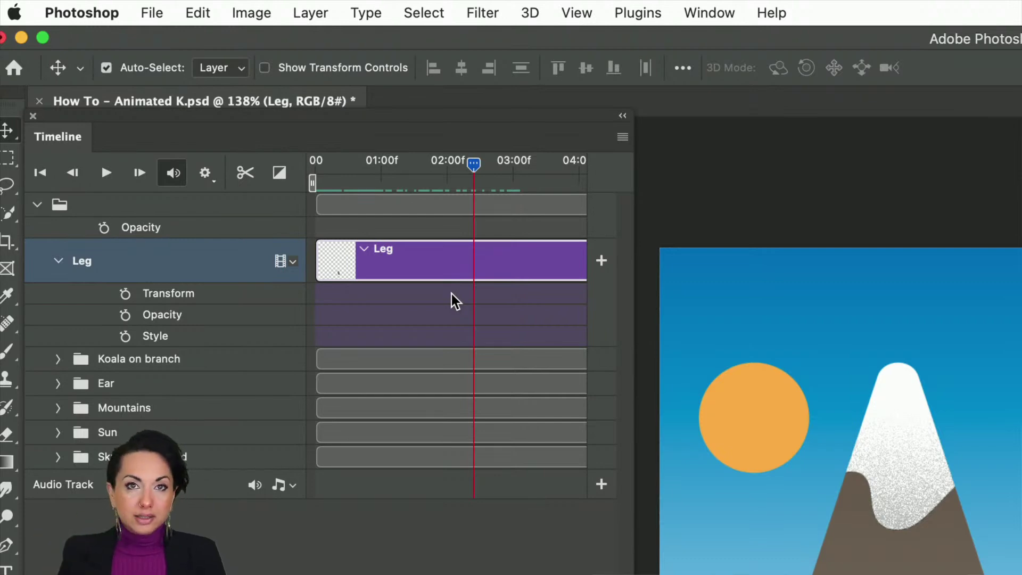
drag(473, 165, 310, 147)
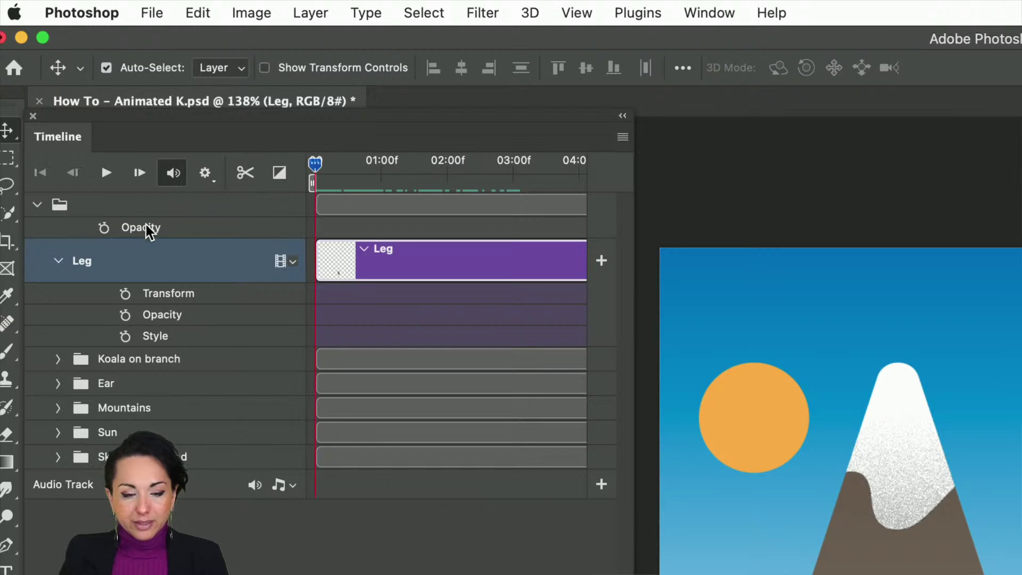
click(107, 173)
click(107, 173)
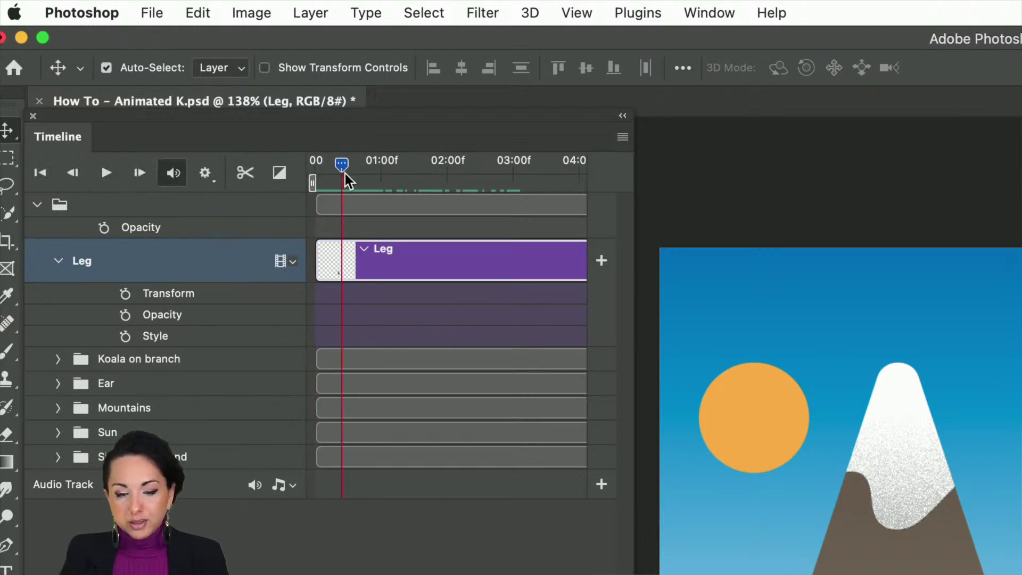
drag(343, 166, 301, 171)
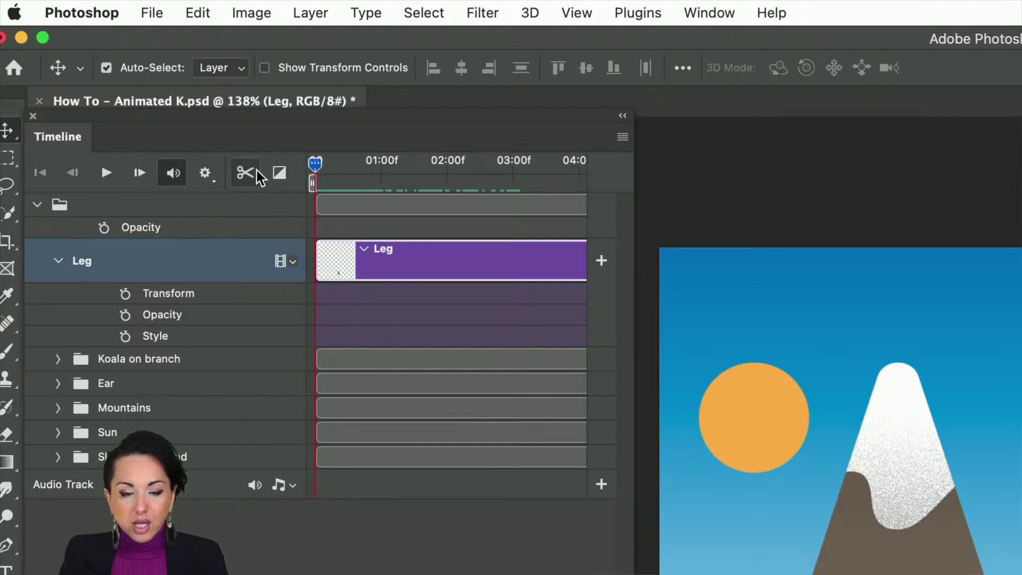
Try splitting the Leg clip at the playhead at 0:00:01:10, and undo the split
drag(317, 165, 403, 164)
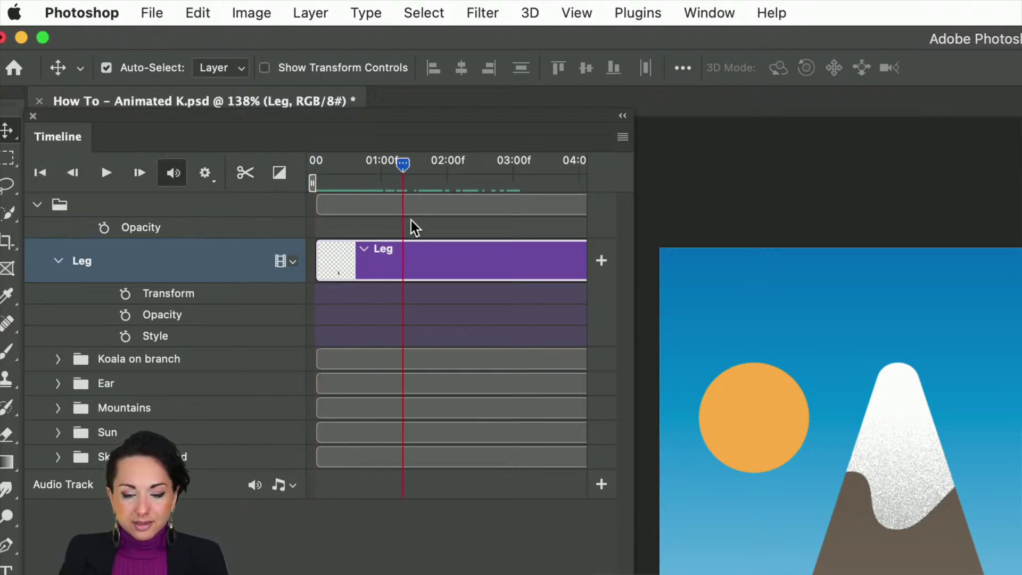
click(245, 173)
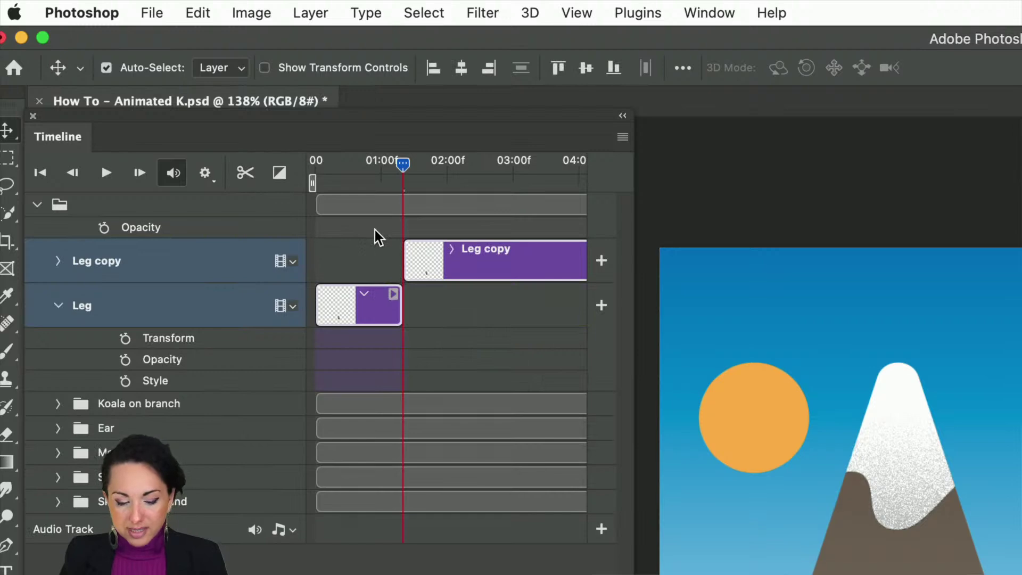
key(super)
key(super+e)
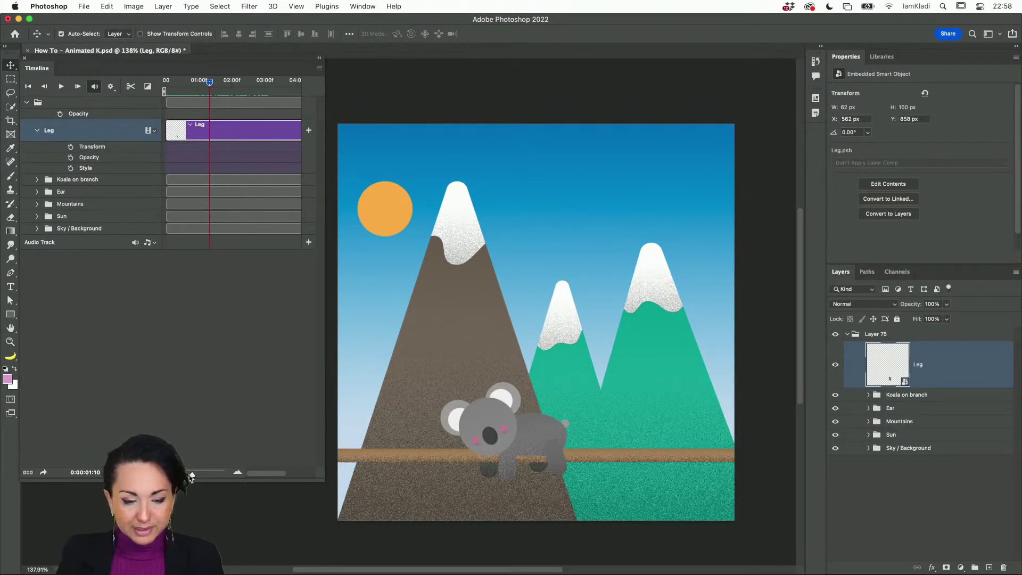
Zoom out the time scale and enlarge the Timeline to fit the whole clips, and return the playhead to 0:00:00:00
mouse_move(190, 478)
mouse_down()
mouse_move(226, 473)
mouse_move(184, 472)
mouse_move(190, 477)
mouse_up()
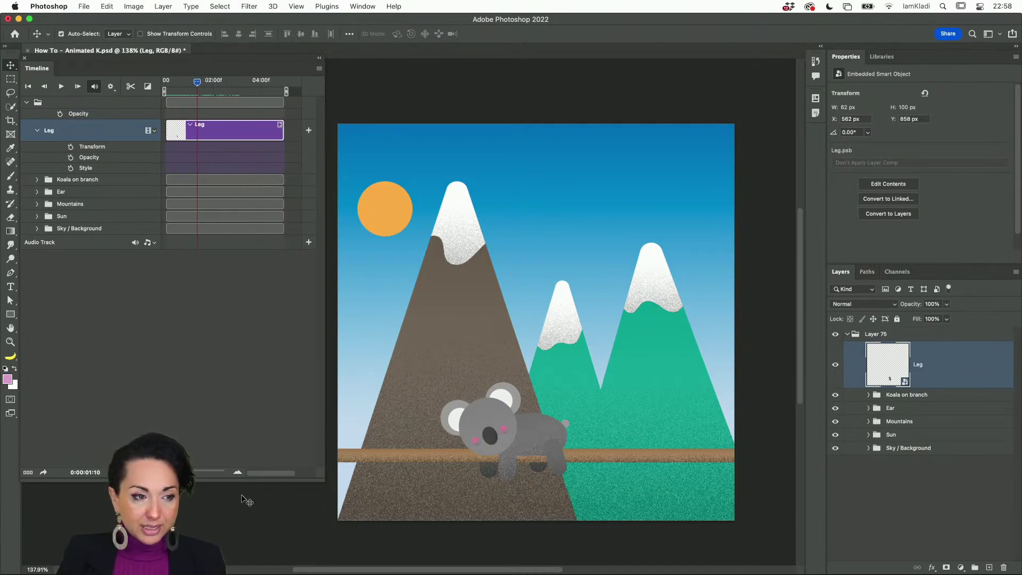
drag(321, 476, 331, 534)
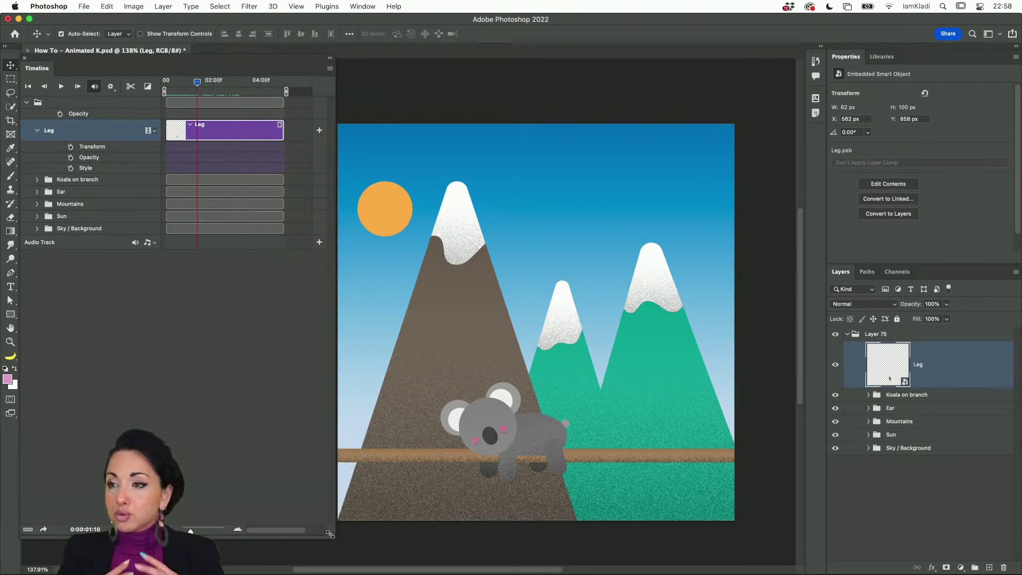
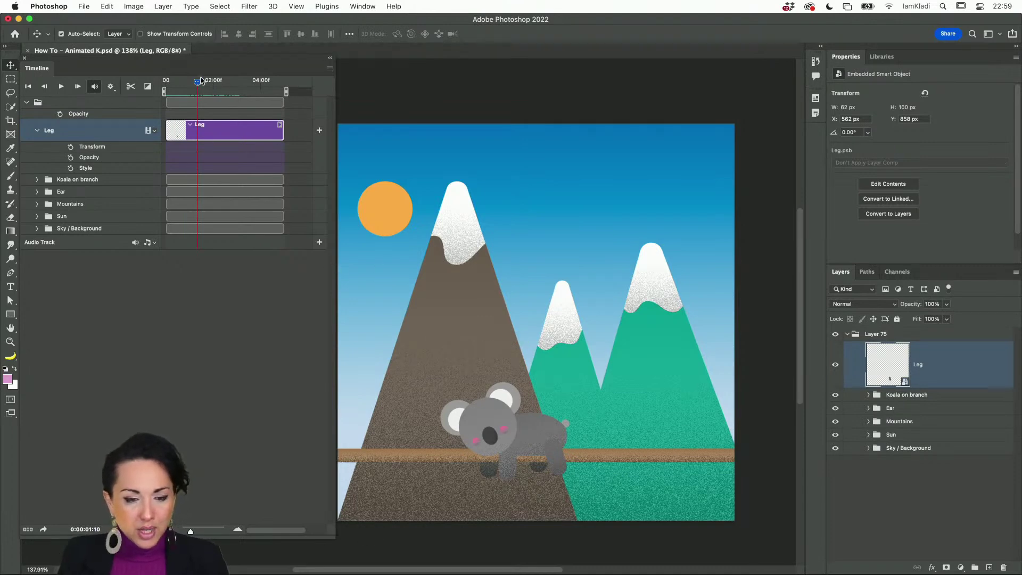
drag(197, 83, 165, 82)
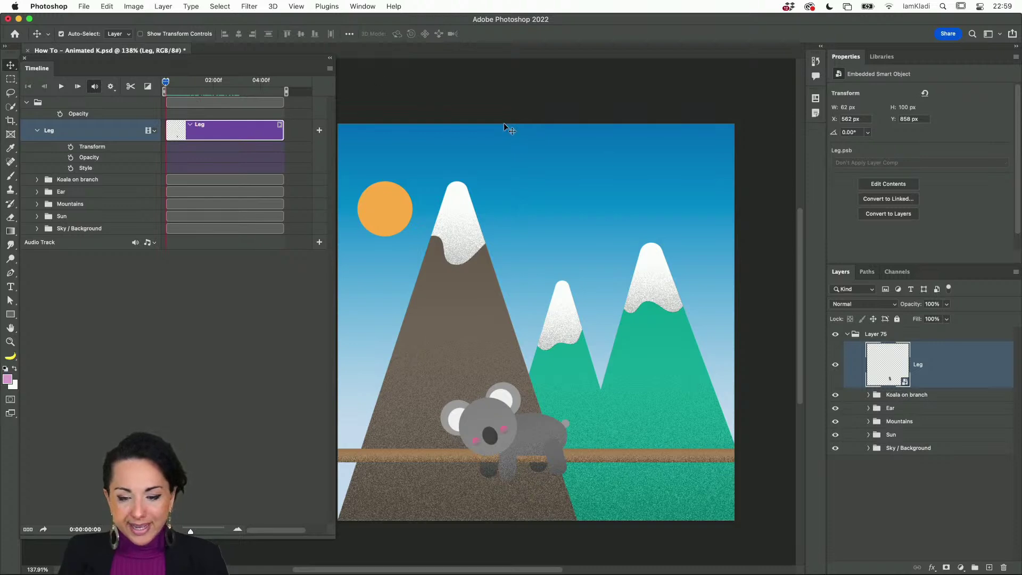
Select the ellipse in the Sun group, expand its timeline track, and set a Position keyframe at the start of the timeline
click(869, 434)
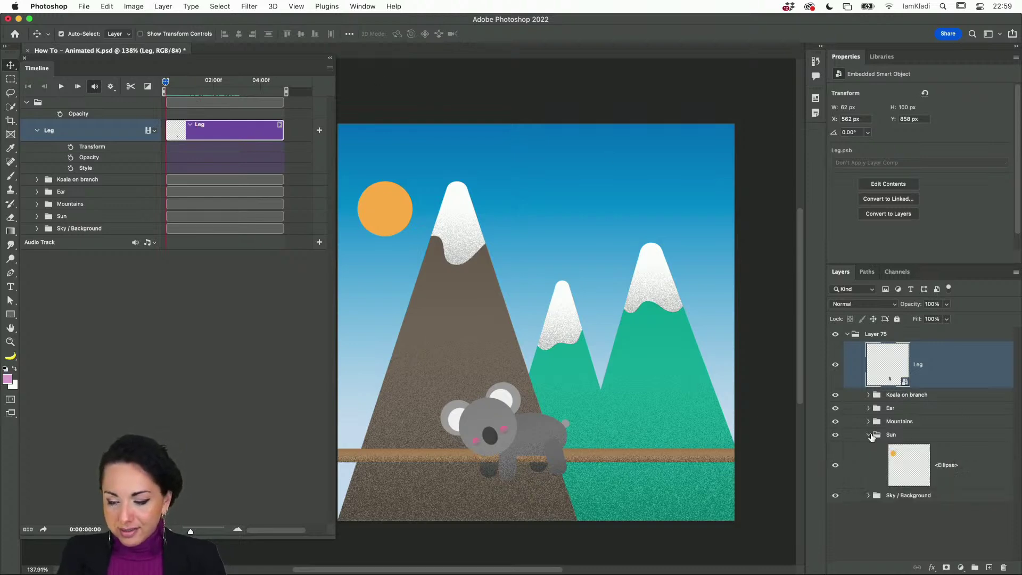
click(925, 481)
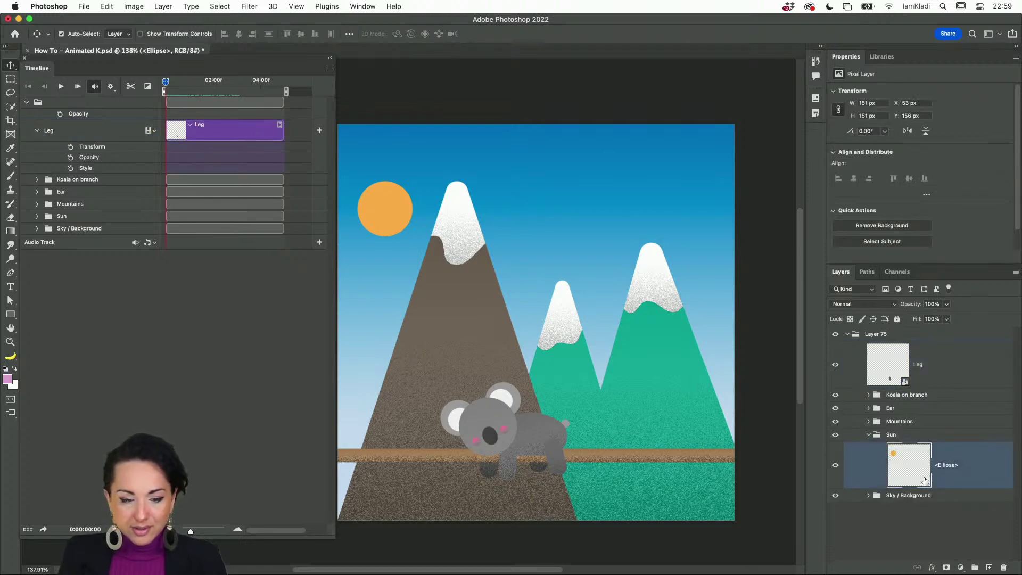
click(38, 216)
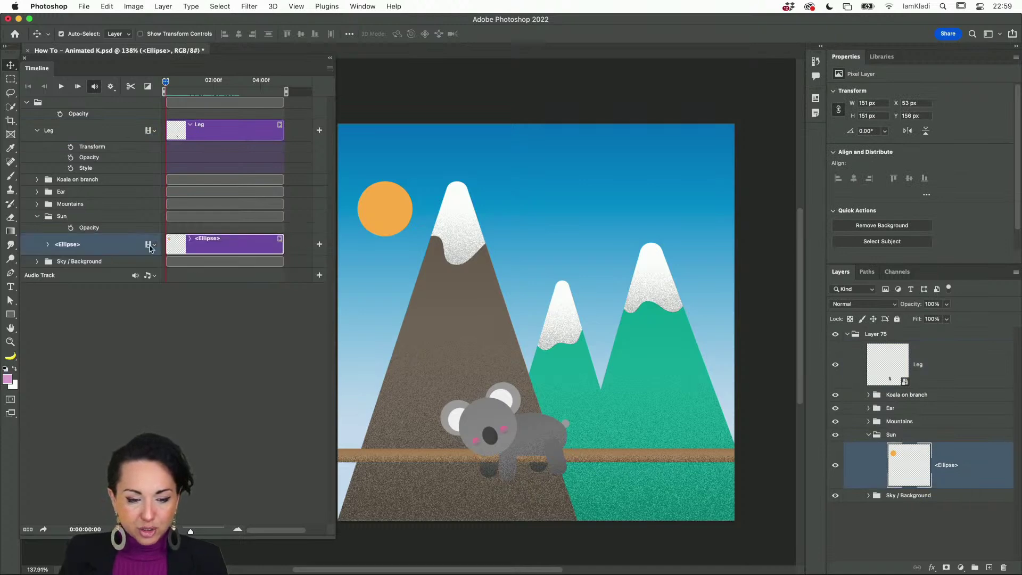
click(49, 245)
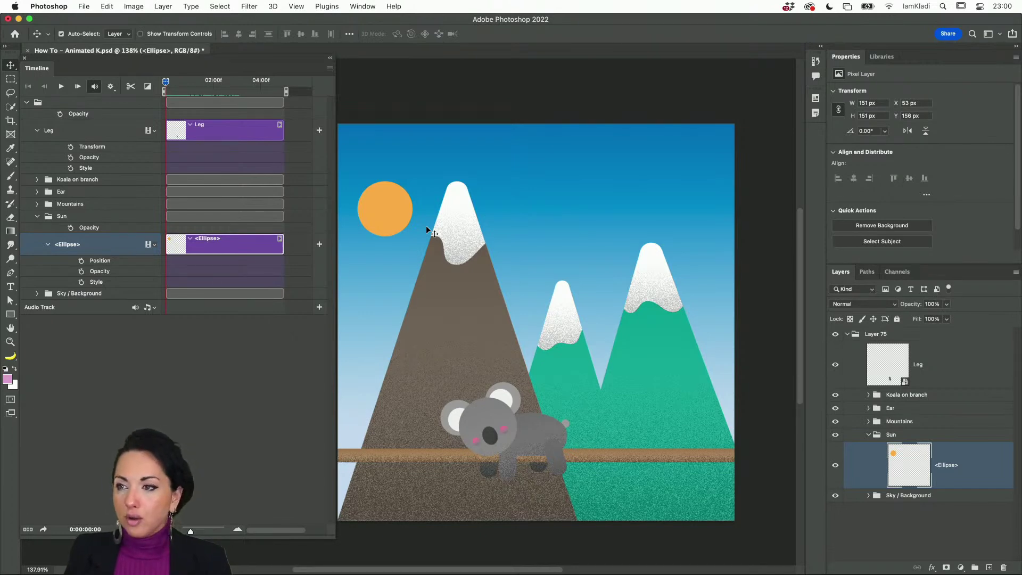
drag(434, 227, 460, 219)
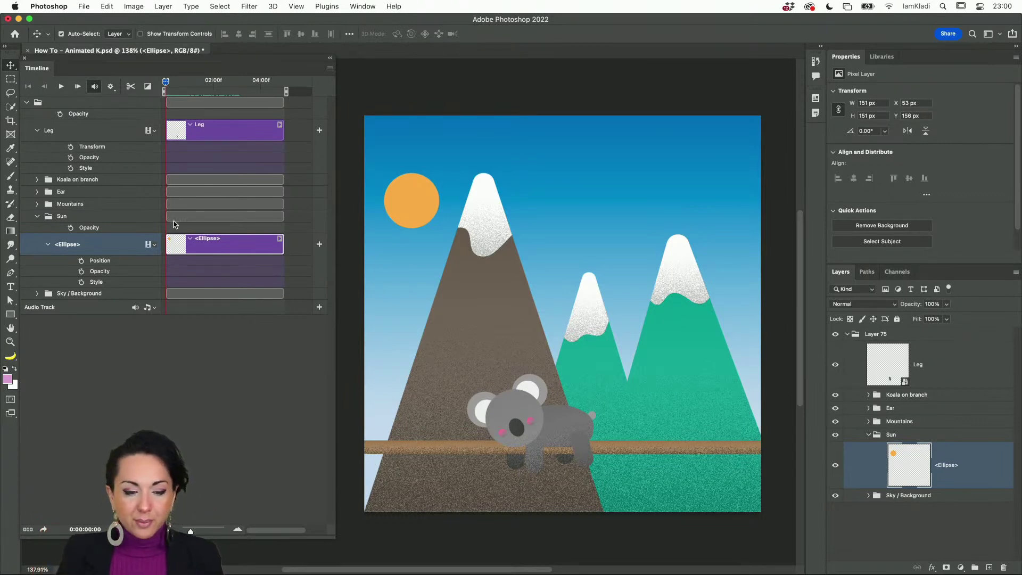
click(82, 262)
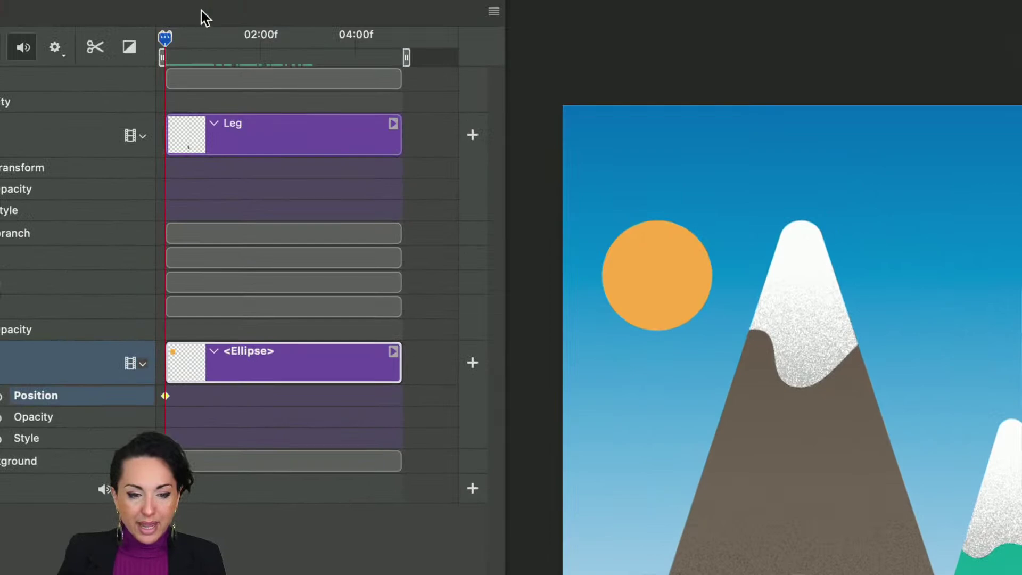
drag(166, 36, 165, 39)
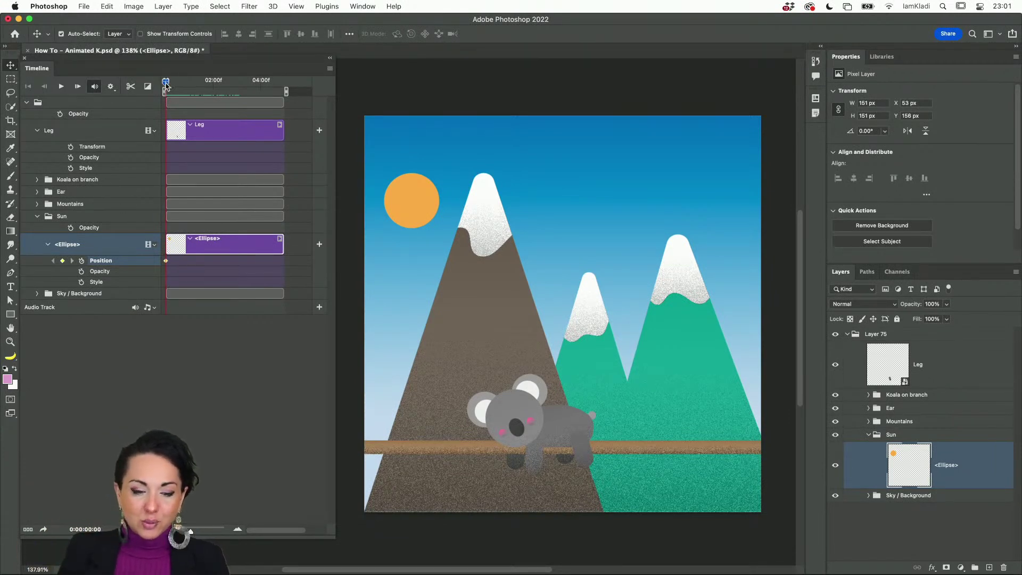
At 0:00:02:06, move the sun above the far green mountain to about X 797 px, Y 99 px as a second Position keyframe
drag(164, 95, 217, 98)
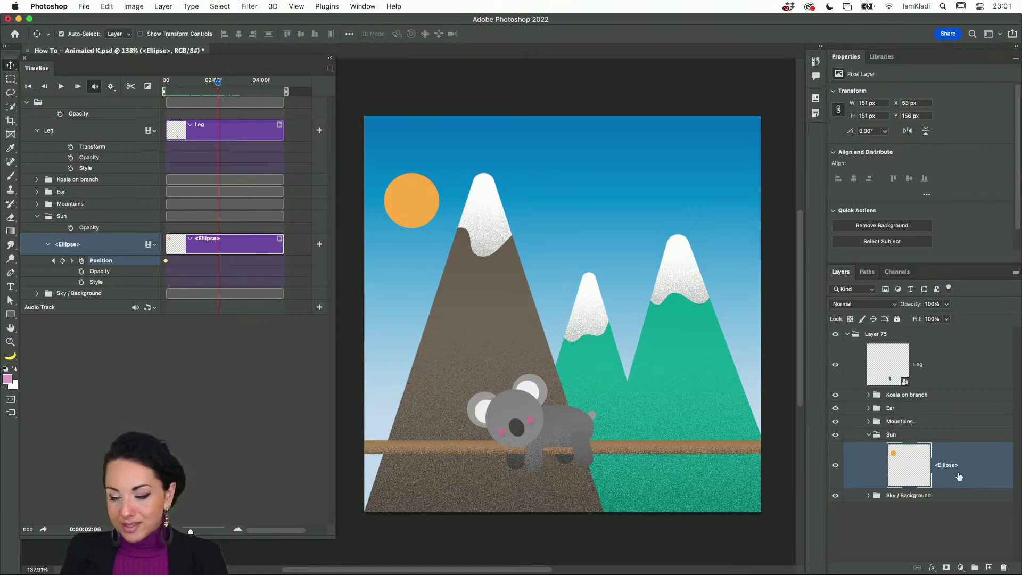
drag(421, 198, 694, 176)
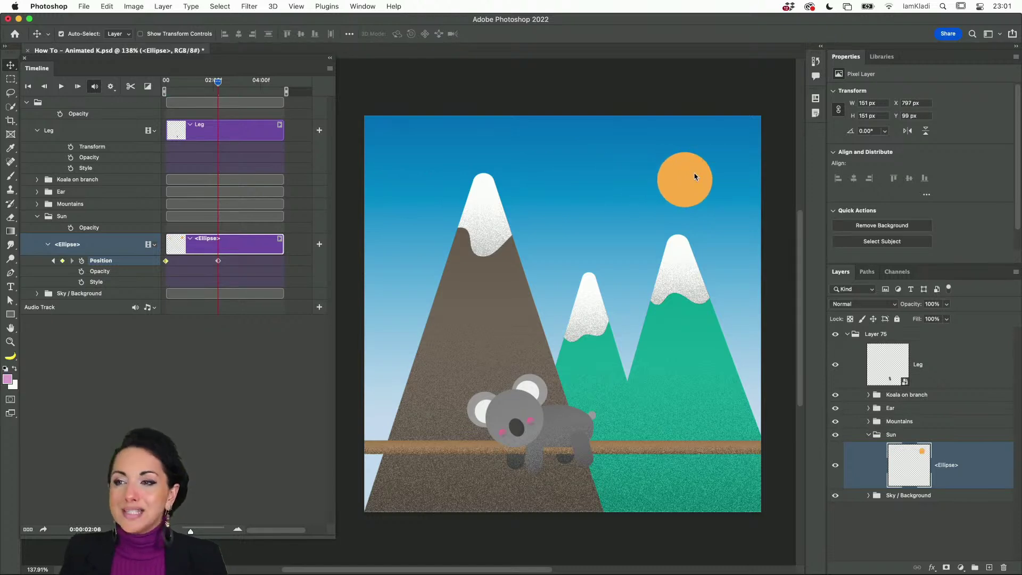
Scrub the playhead between the two Position keyframes to preview the sun's movement across the sky
click(216, 85)
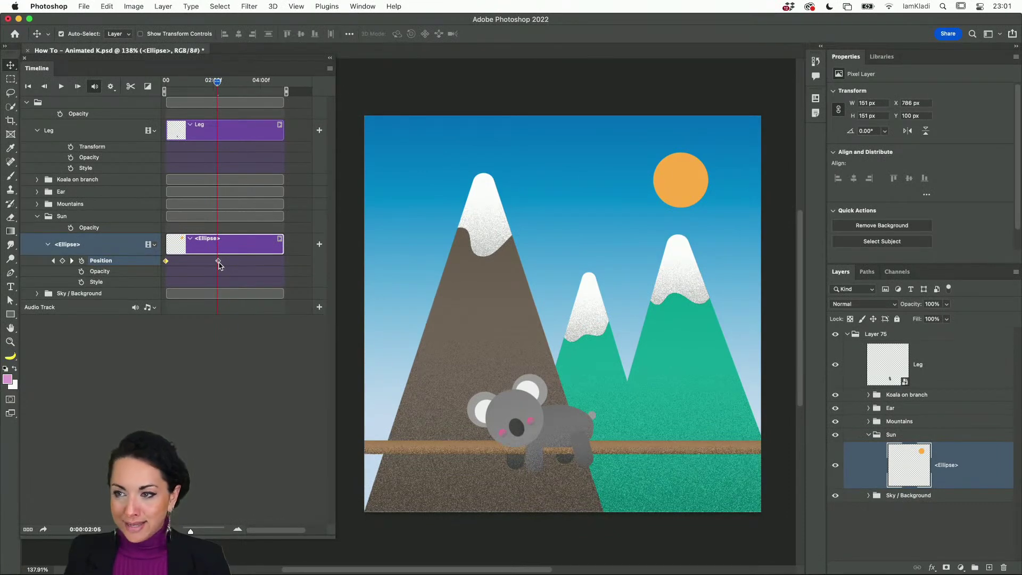
drag(218, 82, 147, 87)
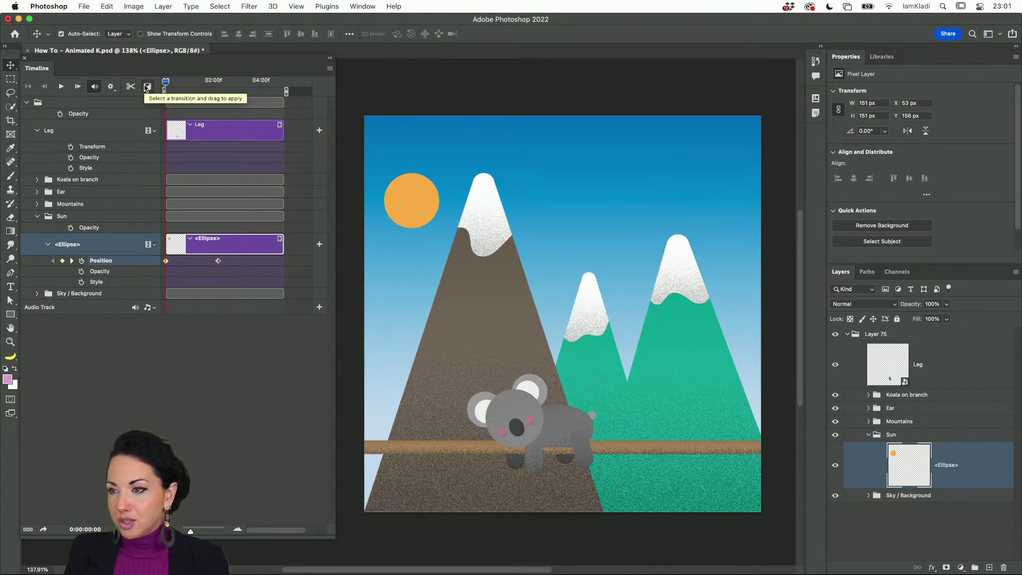
drag(165, 83, 217, 84)
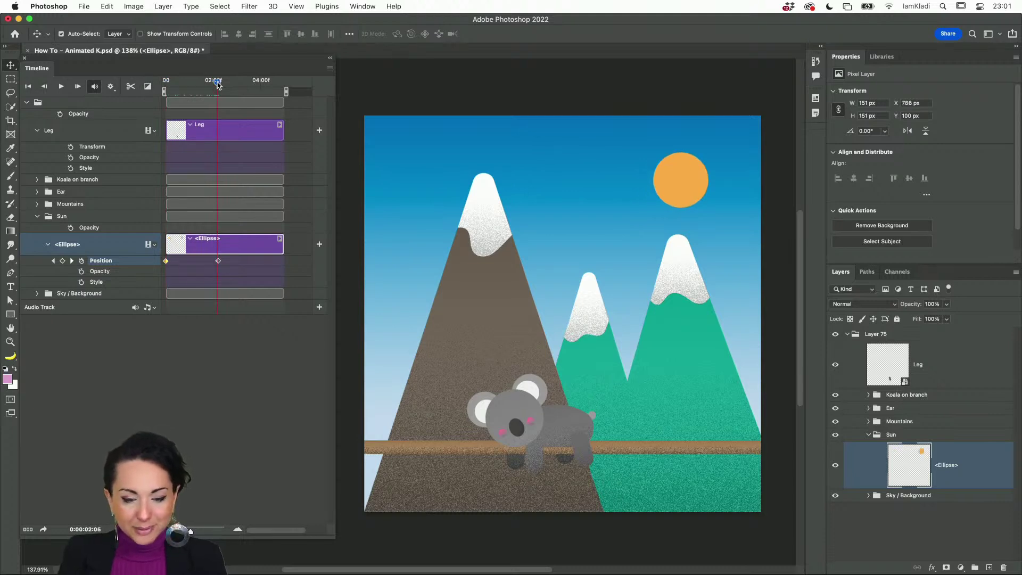
Play the sun's movement from the start of the timeline, and return the playhead to 0:00:00:00
drag(218, 84, 166, 84)
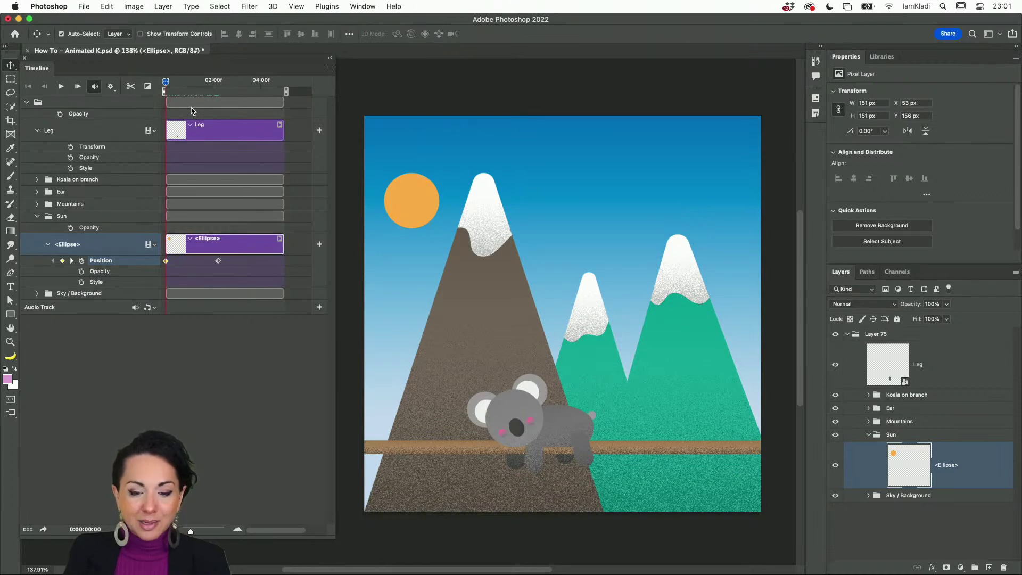
key(space)
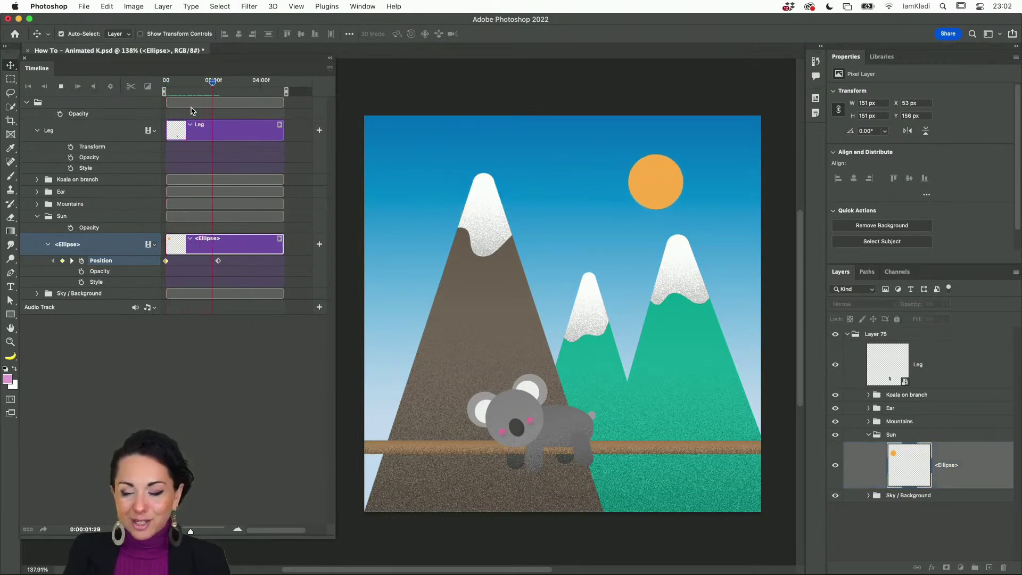
key(space)
drag(269, 84, 203, 83)
click(164, 80)
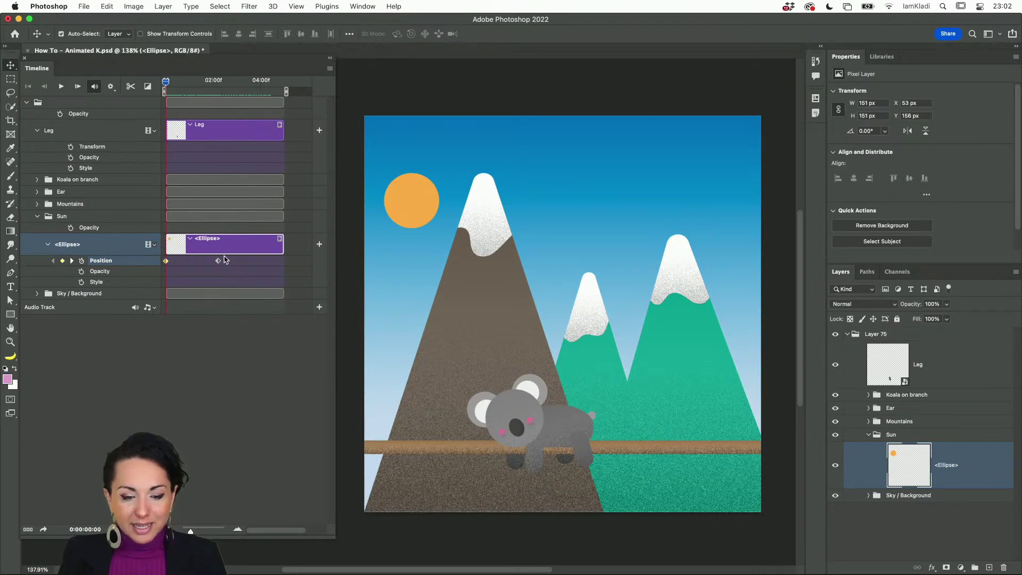
Shift the sun's second Position keyframe to within the first second of the timeline and play the animation
drag(218, 262, 184, 265)
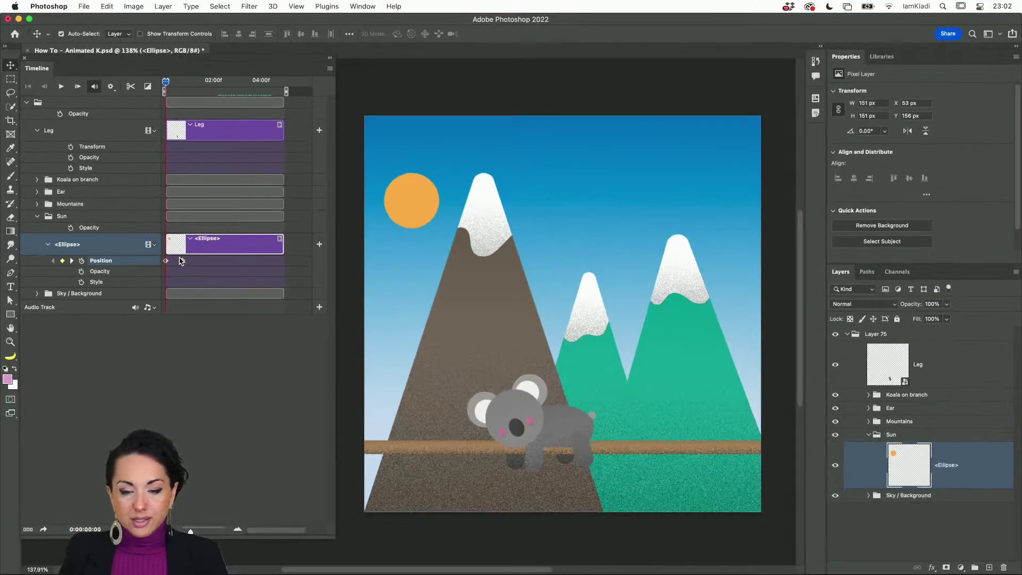
key(space)
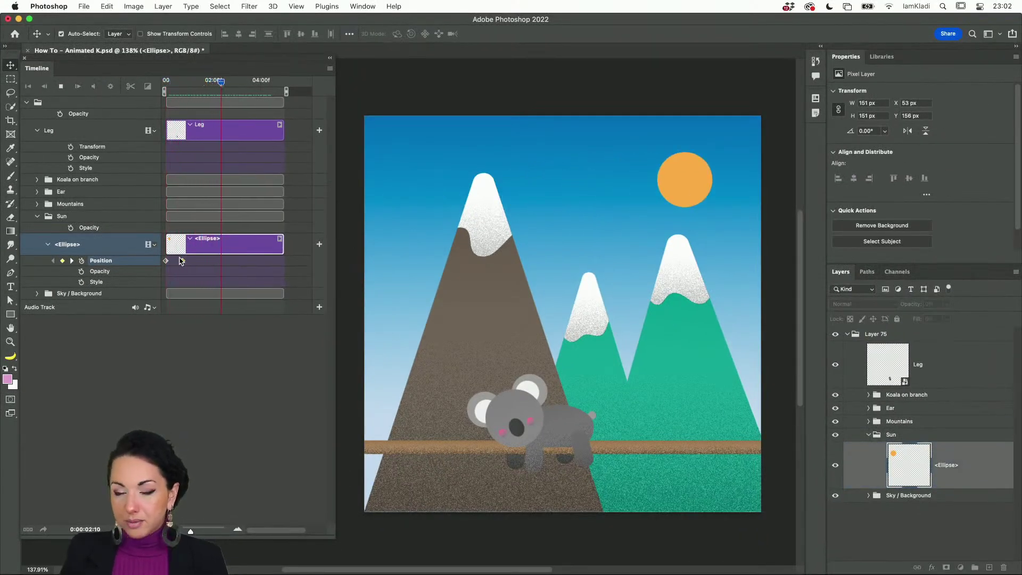
click(182, 261)
Shift the sun's second Position keyframe to about the 4-second mark and play the animation from the start
drag(184, 264, 260, 254)
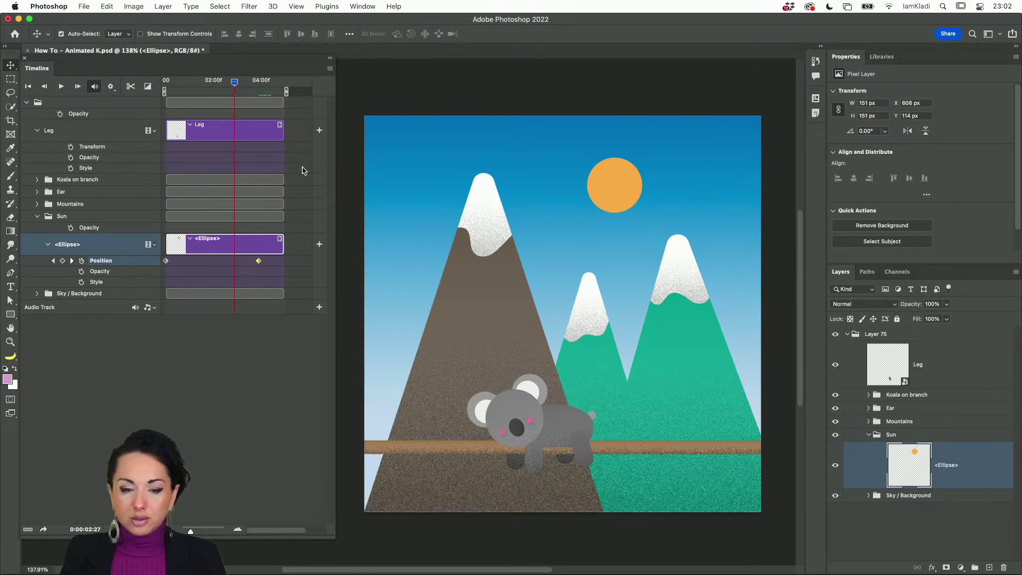
drag(235, 83, 146, 82)
key(space)
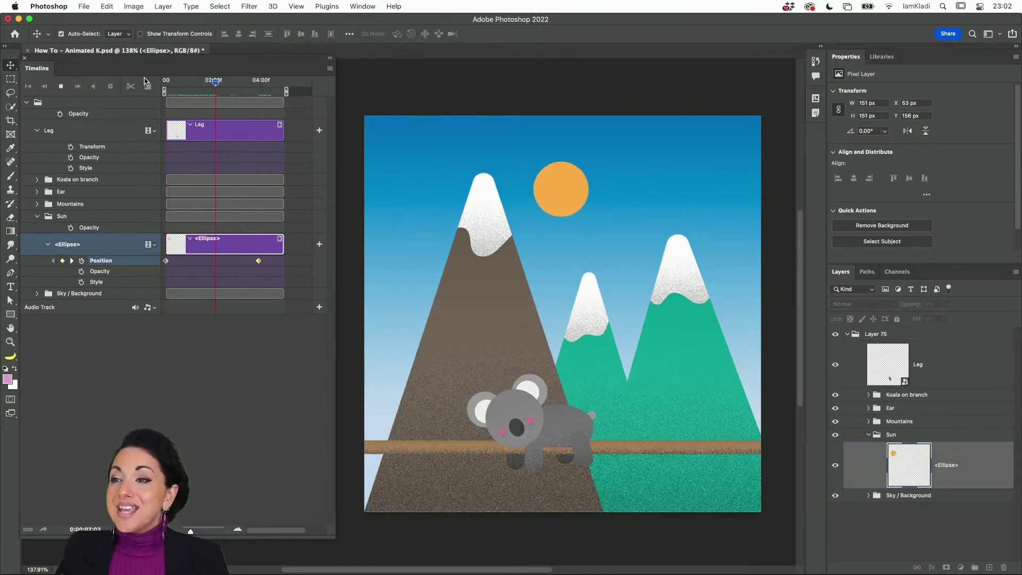
key(space)
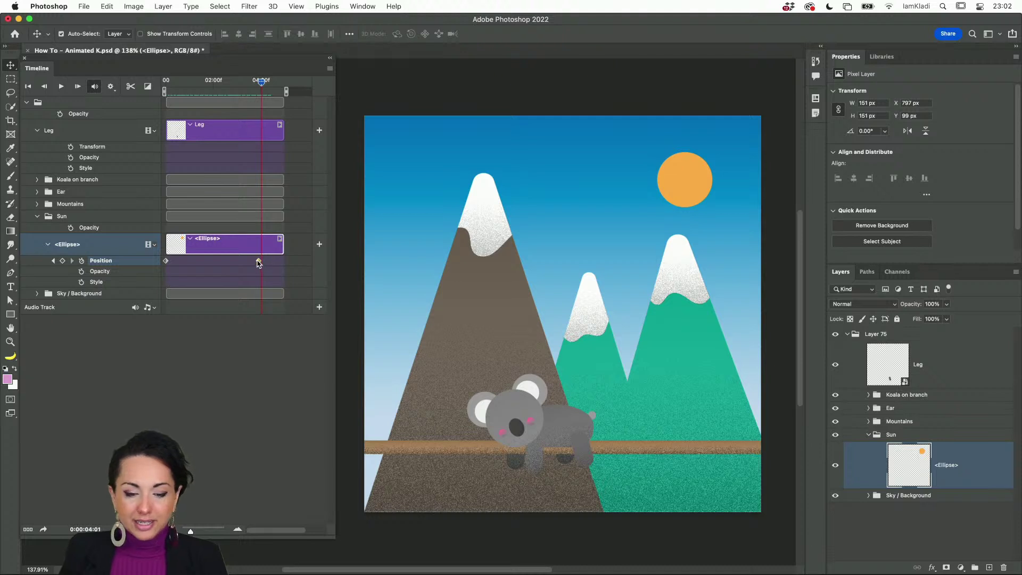
Delete the sun's second Position keyframe and return the playhead to 0:00:00:00
key(Delete)
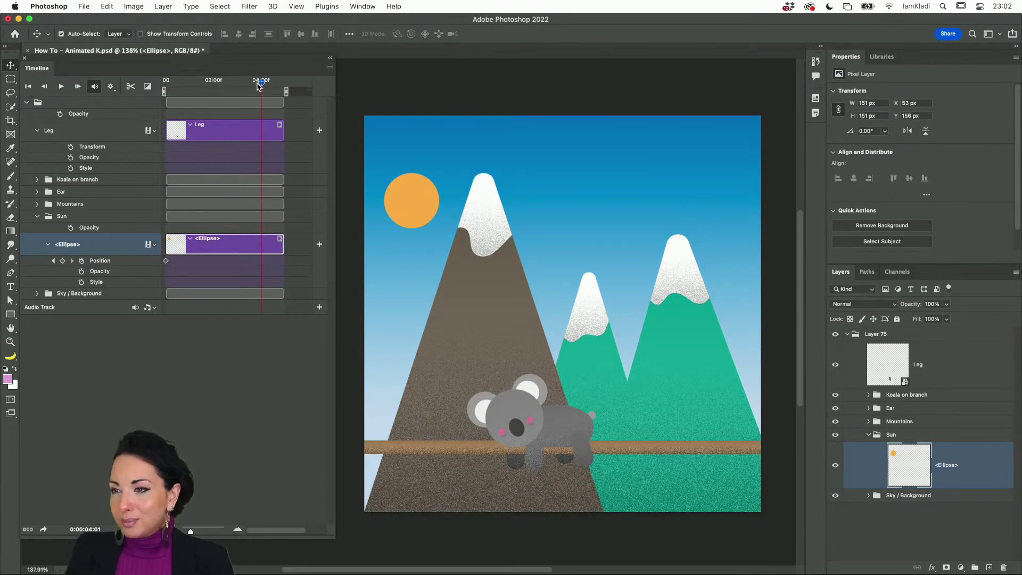
drag(265, 84, 157, 73)
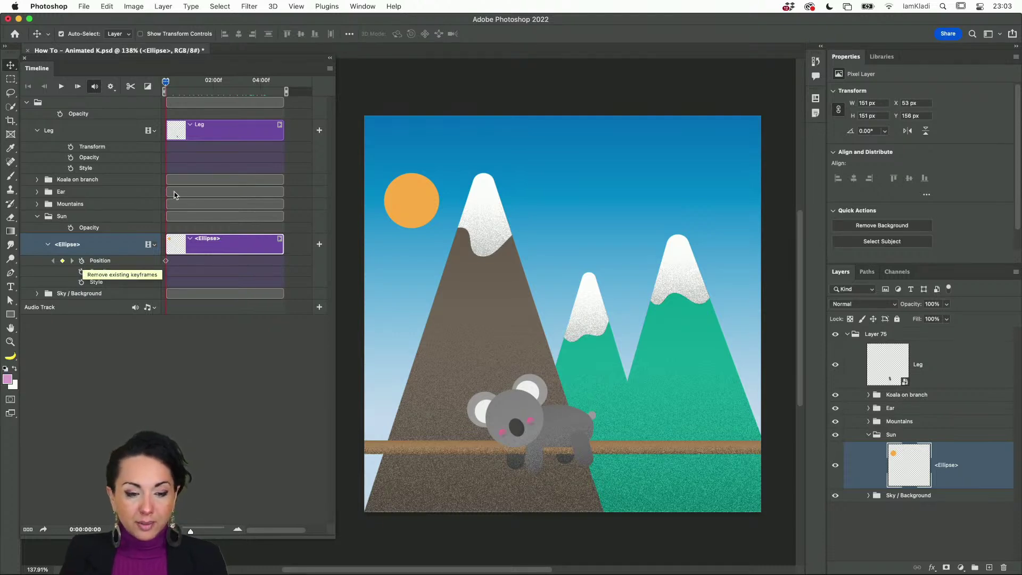
Select the ellipse's first Position keyframe and move the sun off the canvas past its upper-left edge
click(166, 261)
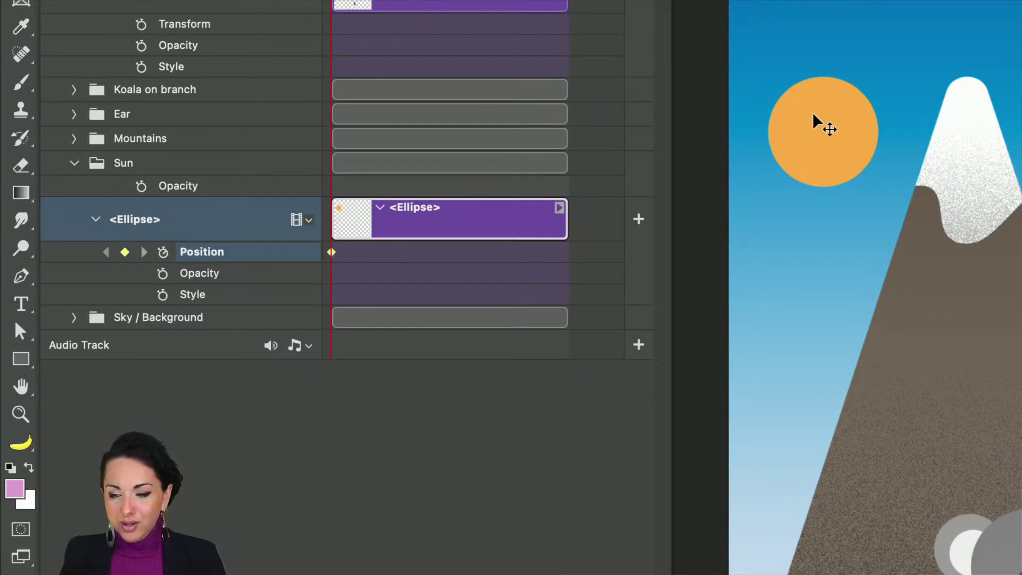
drag(826, 128, 674, 37)
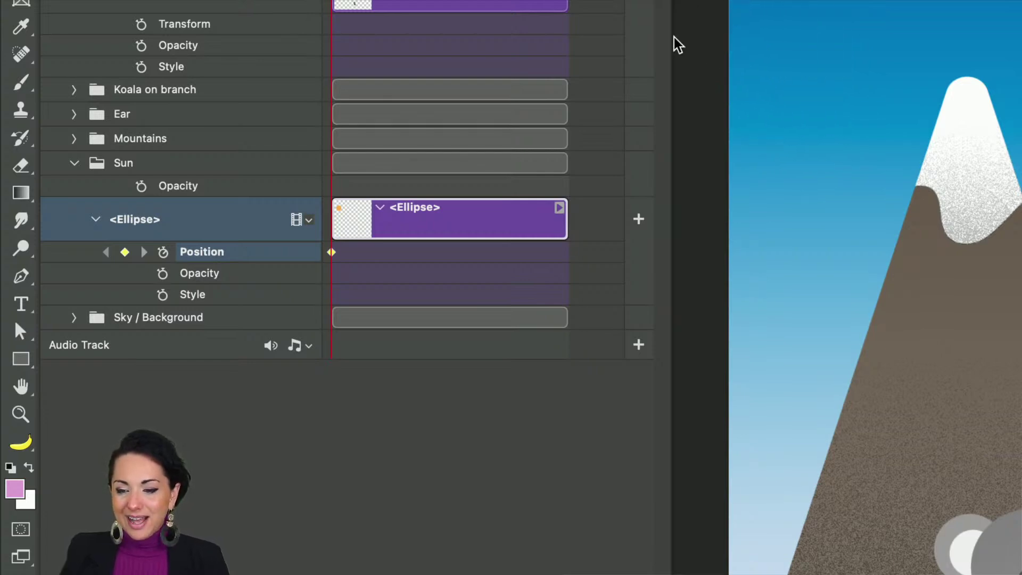
Undo the sun's last moves and place it just outside the canvas beside the brown mountain at the first frame, about X -154, Y 596 px
key(super+z)
scroll(686, 71, down, 3)
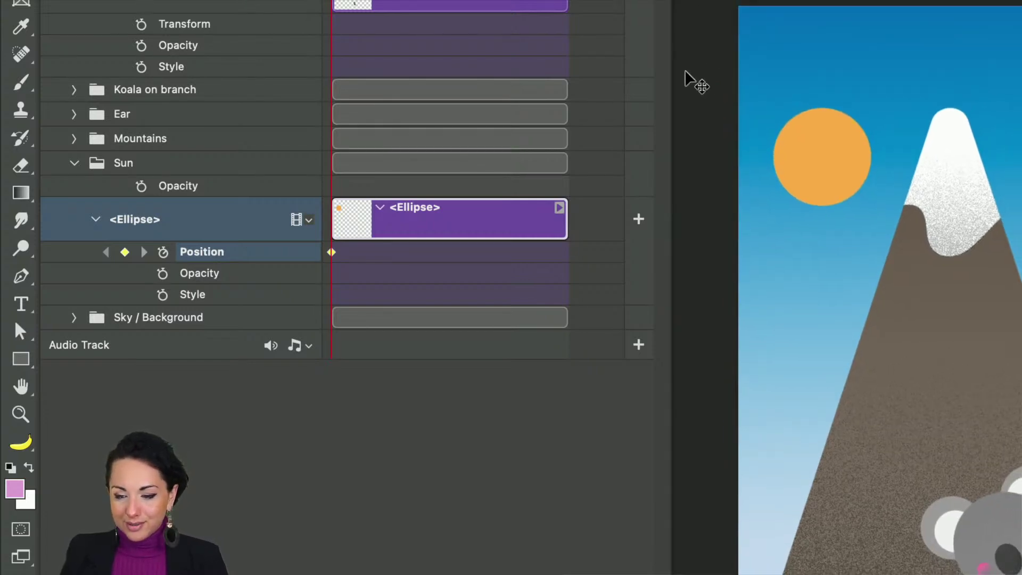
scroll(692, 82, down, 2)
drag(817, 180, 697, 107)
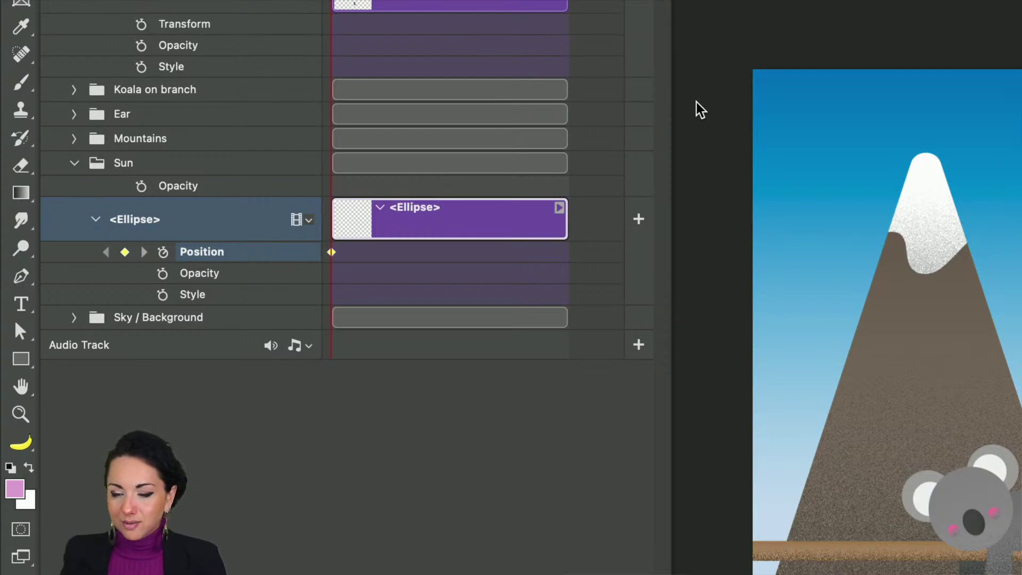
drag(707, 137, 783, 143)
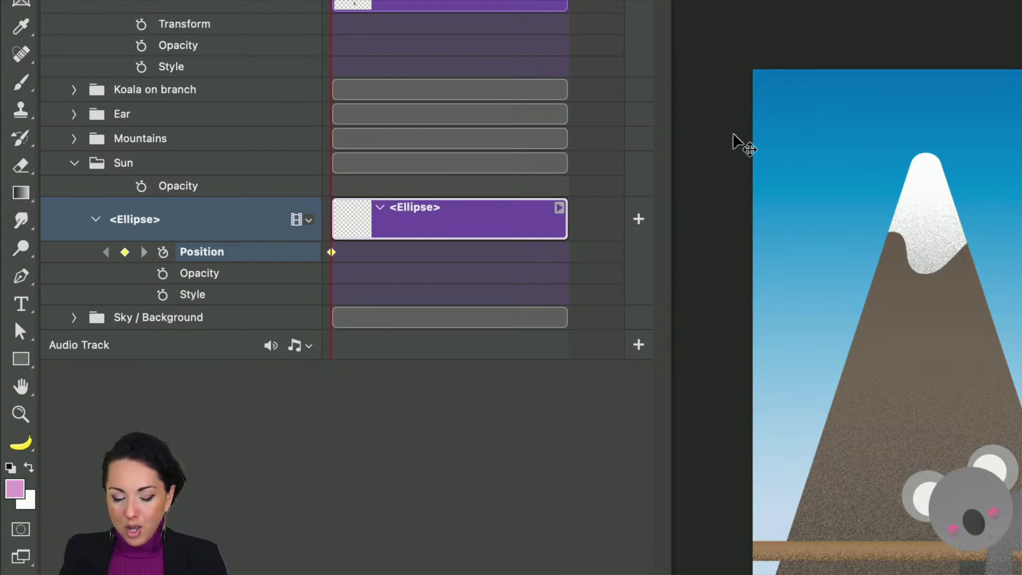
key(super+z)
drag(814, 185, 707, 421)
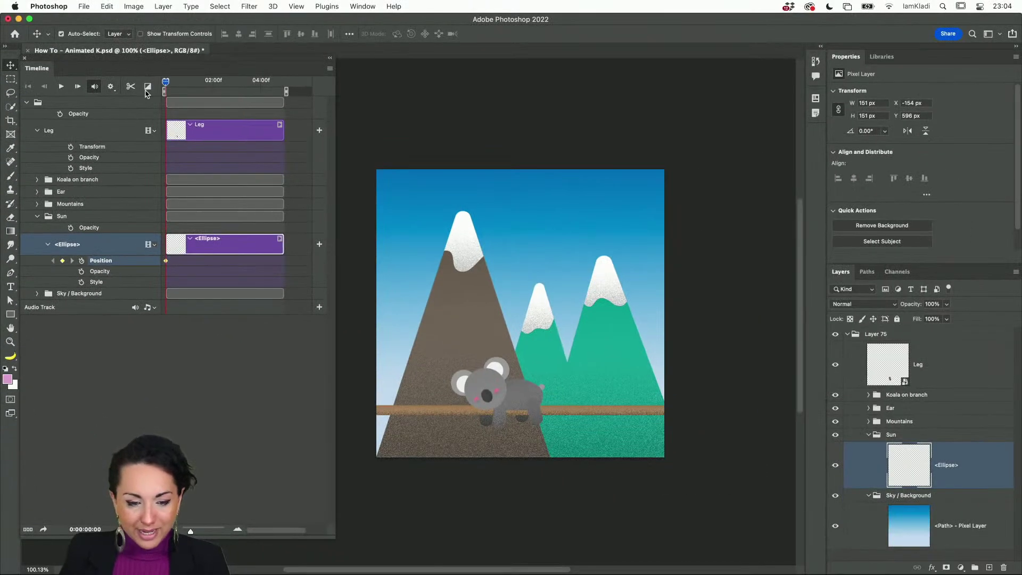
Try to bring the off-canvas sun ellipse into the scene at 0:00:01:15 by moving it and starting a free transform
drag(165, 84, 201, 88)
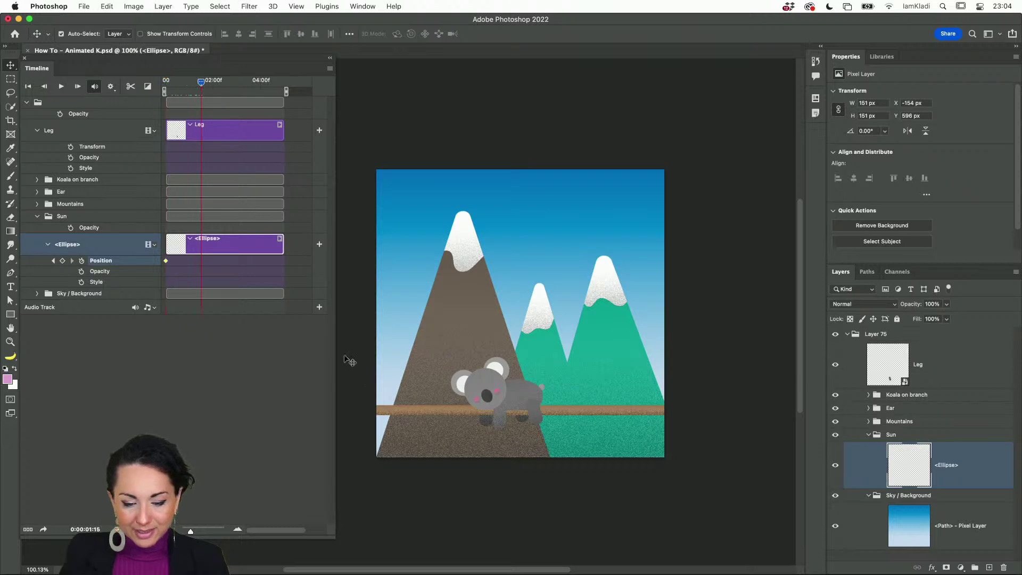
drag(371, 405, 370, 371)
drag(351, 423, 362, 406)
scroll(898, 446, down, 2)
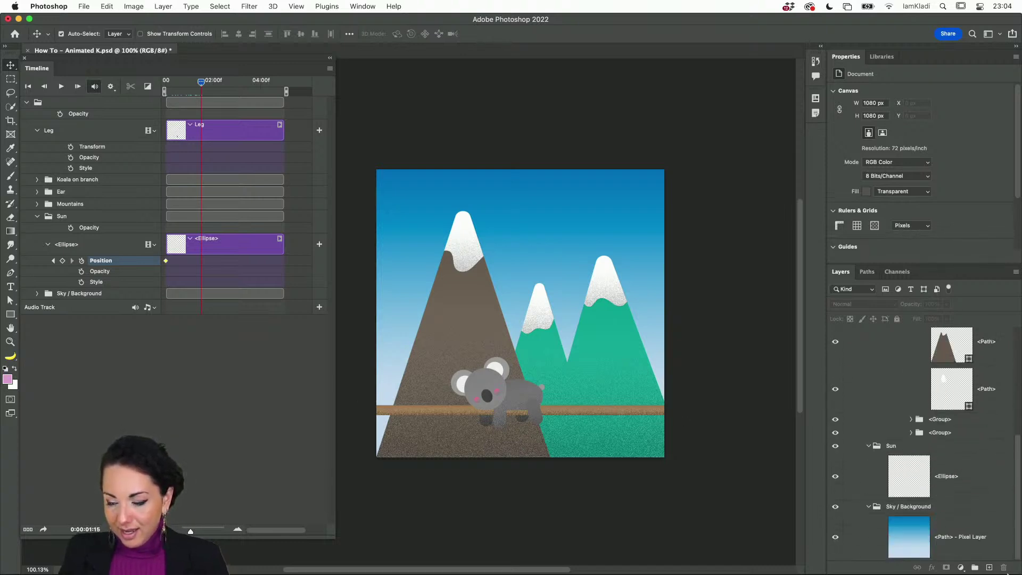
scroll(995, 373, up, 8)
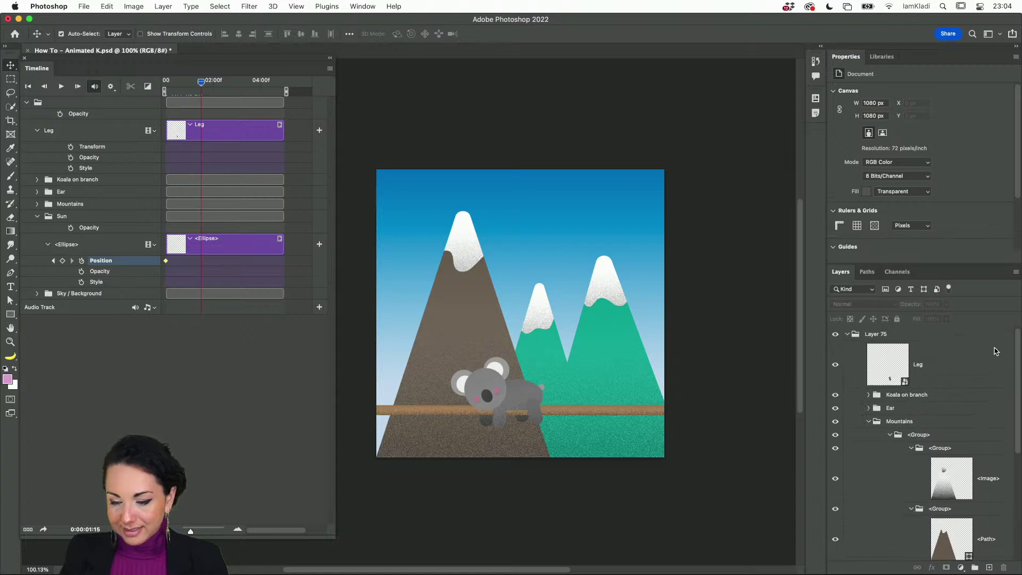
click(869, 421)
click(917, 465)
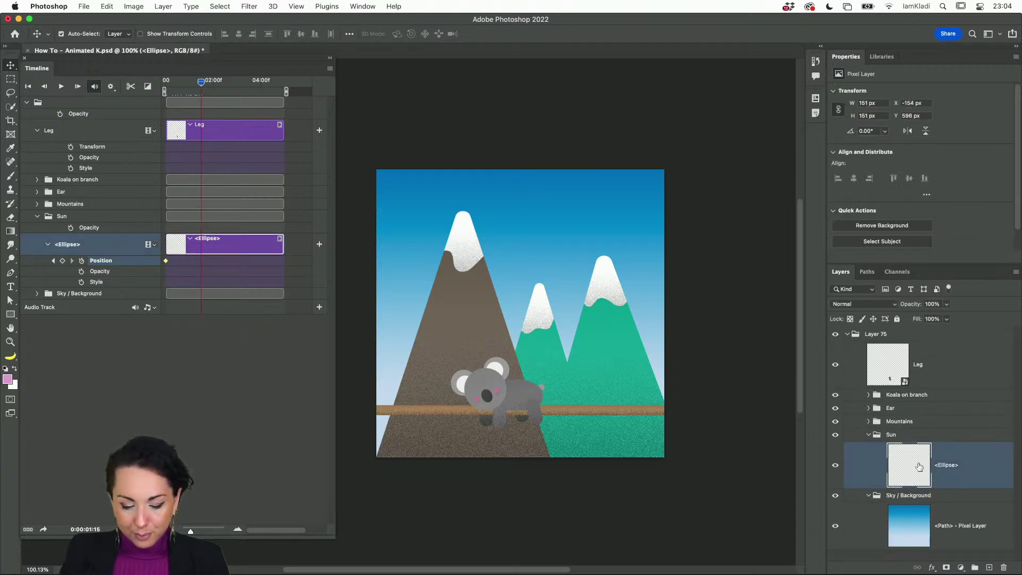
key(super+t)
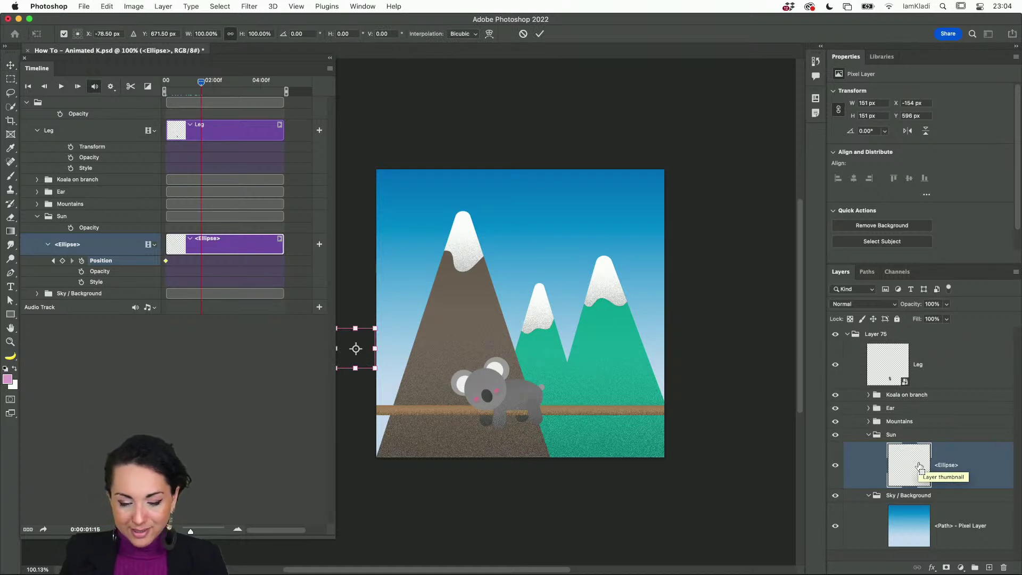
key(Return)
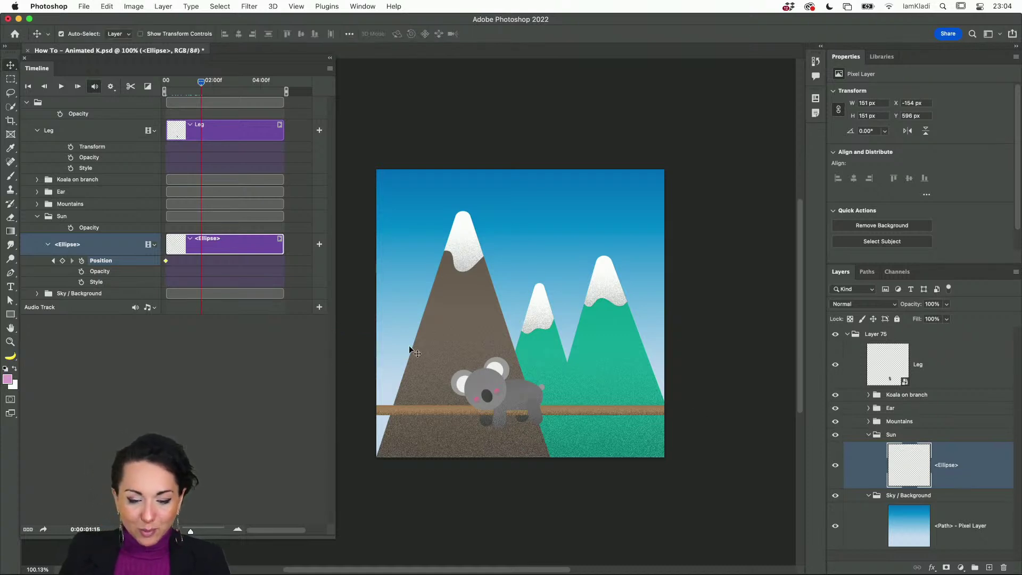
drag(355, 363, 376, 345)
Collapse the Mountains and Sun groups in the layer stack
click(1006, 360)
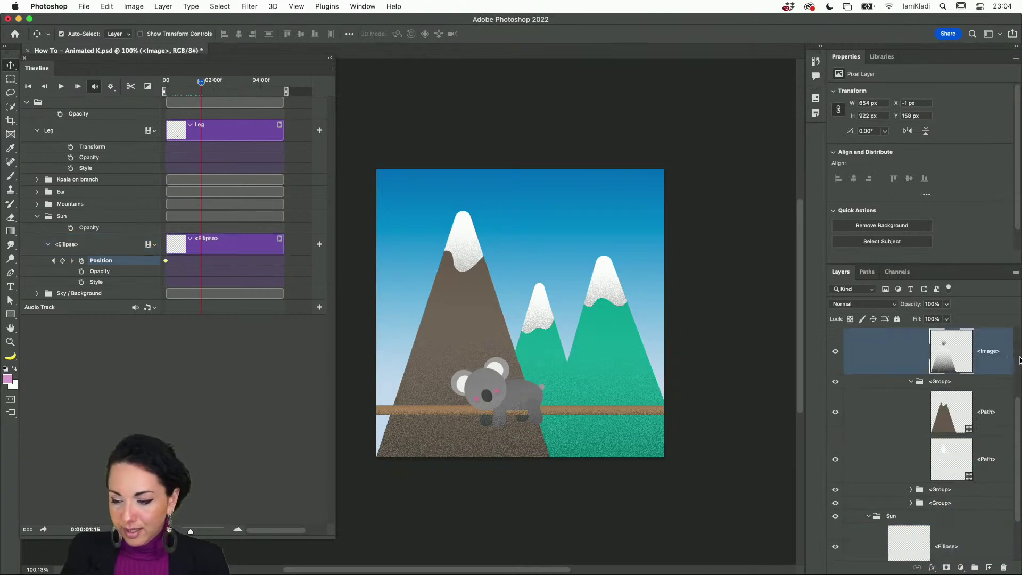
scroll(1003, 359, up, 3)
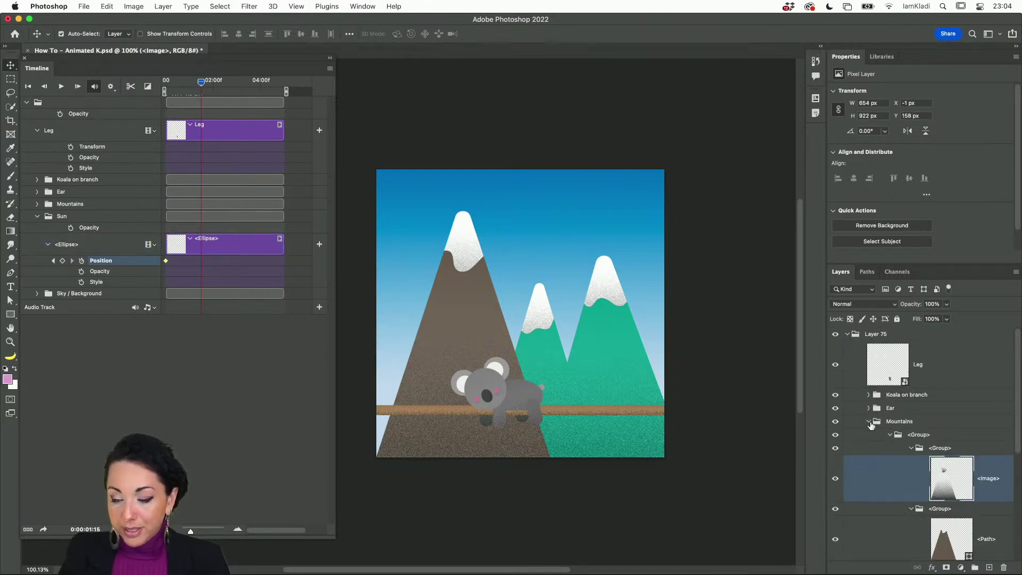
click(869, 421)
click(870, 435)
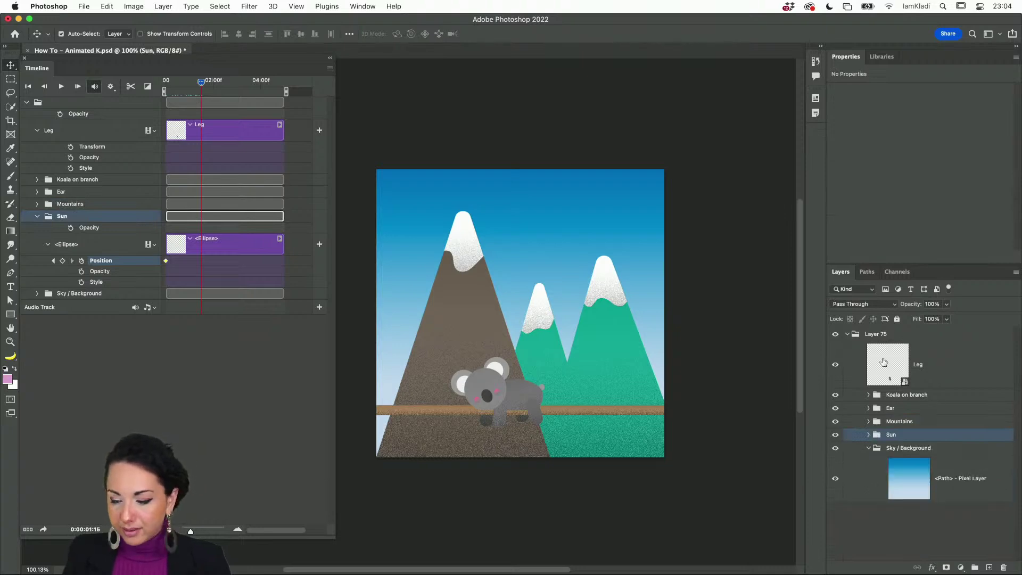
Lock the Leg layer and the Koala on branch, Ear, Mountains and Sky / Background groups, leaving the Sun group unlocked
click(961, 360)
click(897, 318)
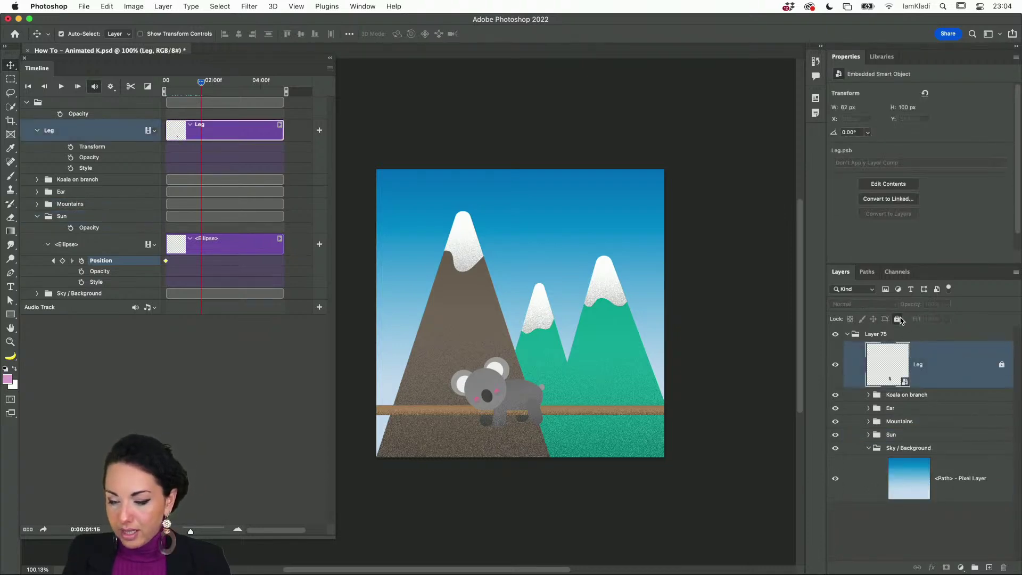
key(alt+bracketleft)
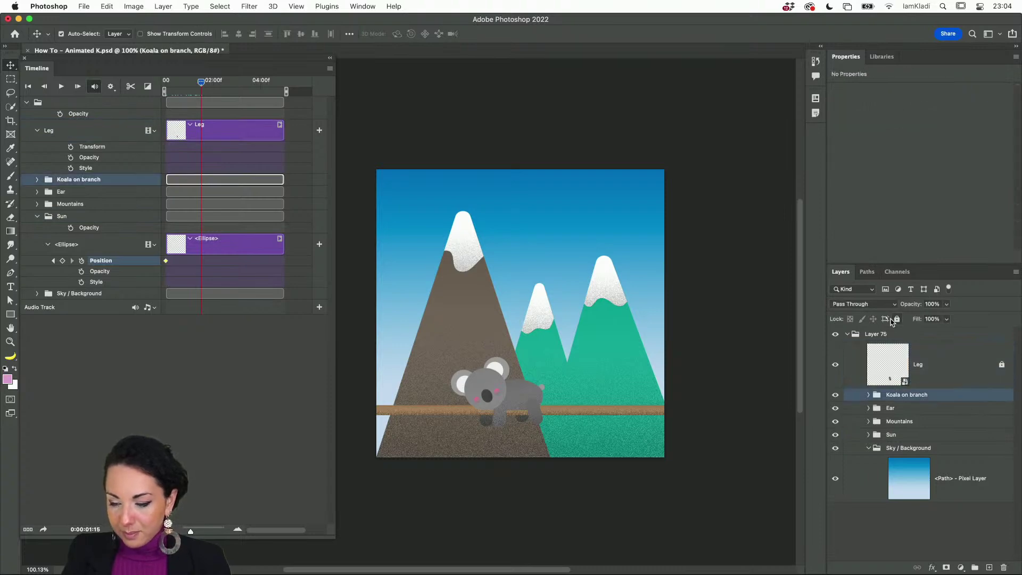
click(896, 319)
click(954, 413)
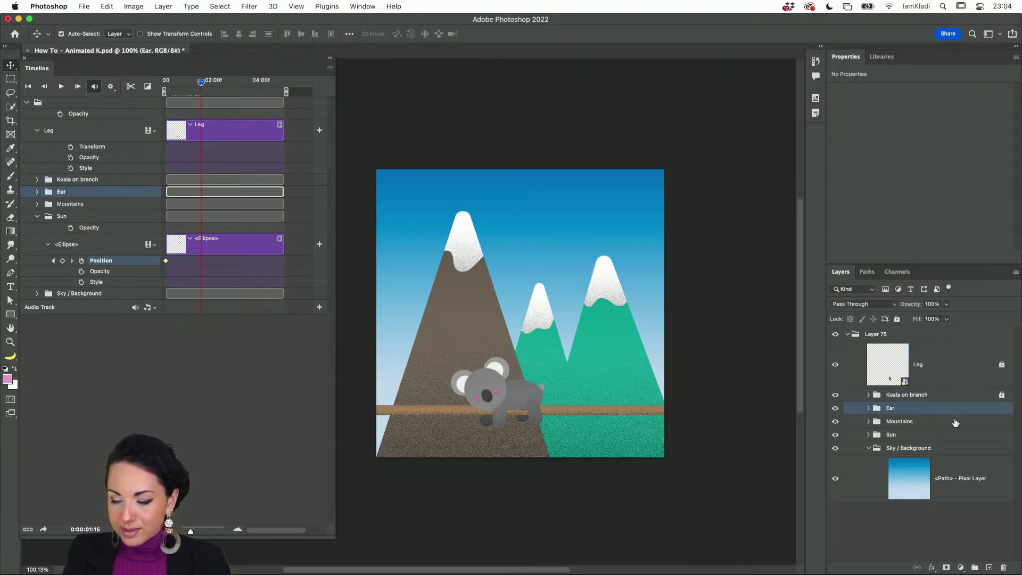
shift+click(953, 425)
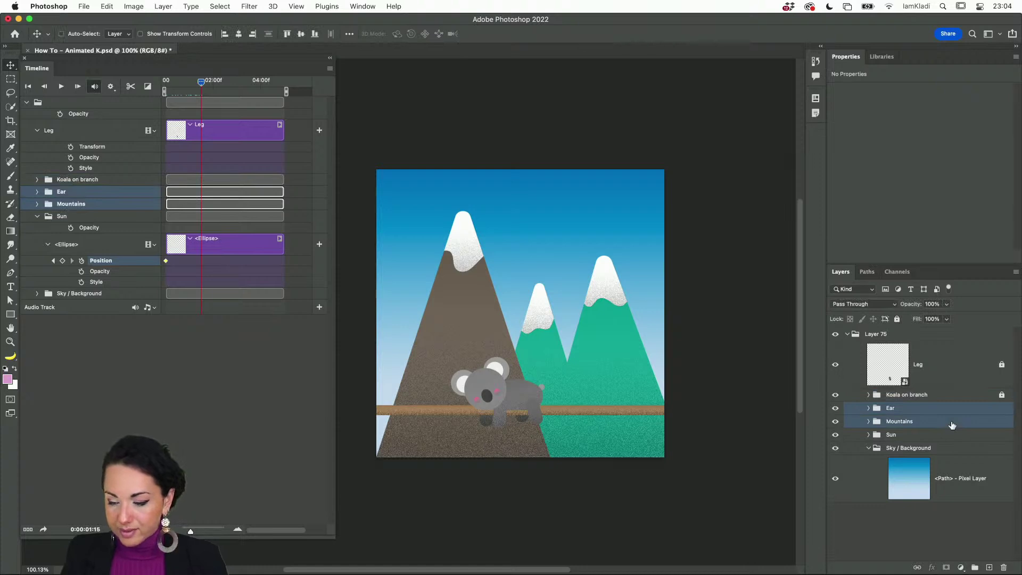
super+click(952, 452)
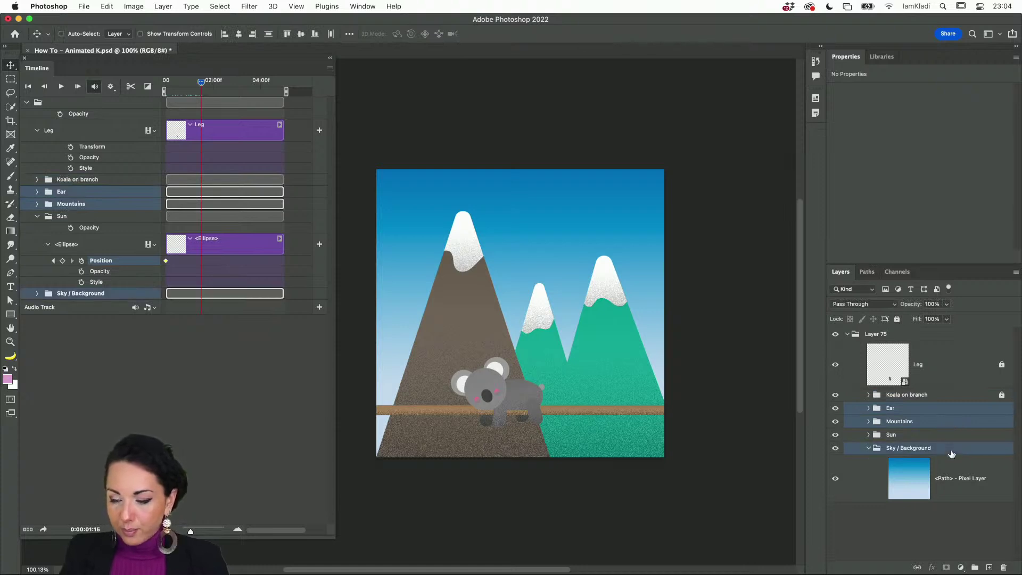
click(898, 320)
Try to grab and move the sun from outside the canvas with the other layers locked
click(370, 363)
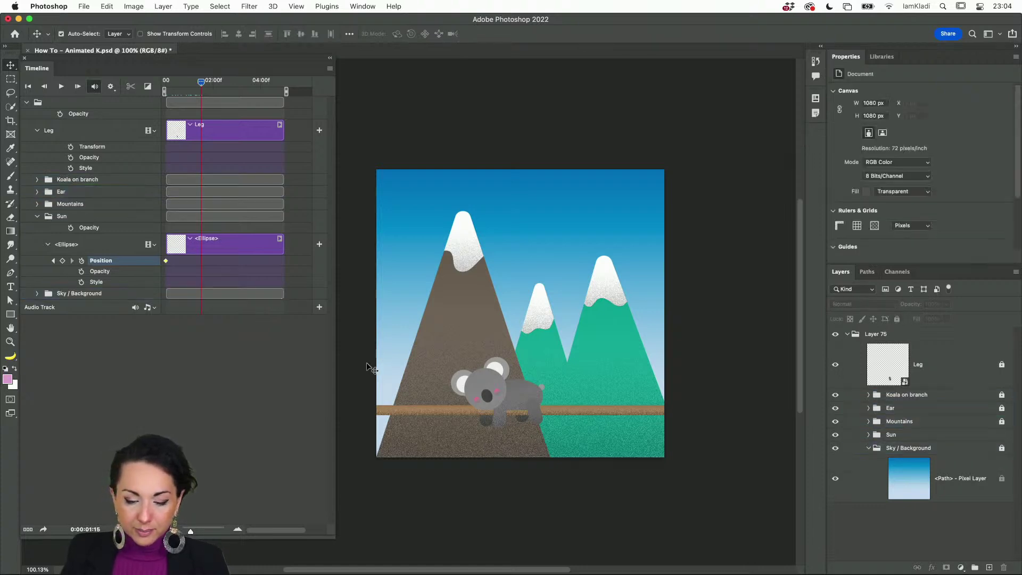
drag(355, 384, 391, 335)
click(372, 370)
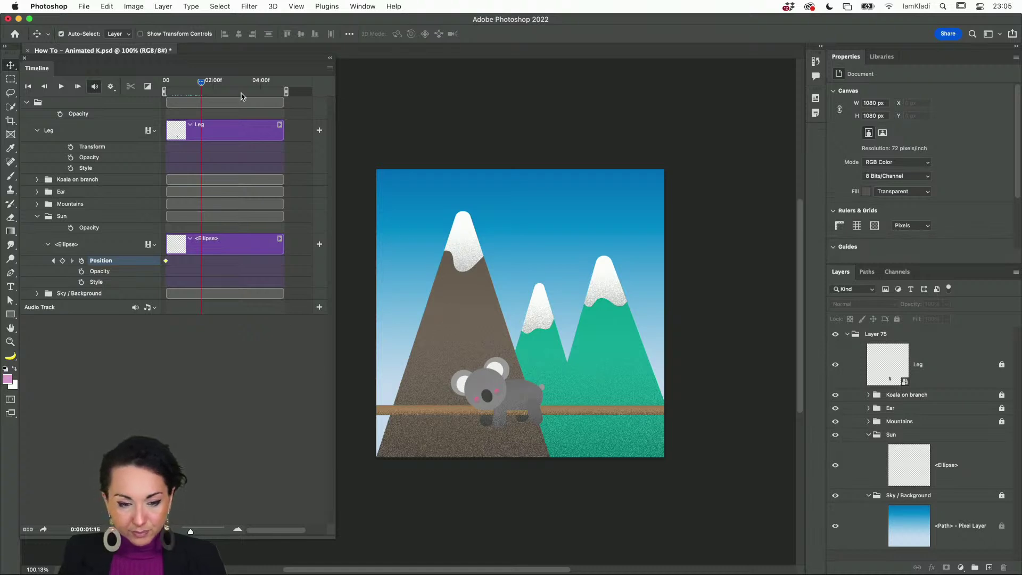
At the first frame, nudge the sun ellipse slightly toward the canvas, to X -144 px
click(173, 81)
drag(152, 81, 133, 82)
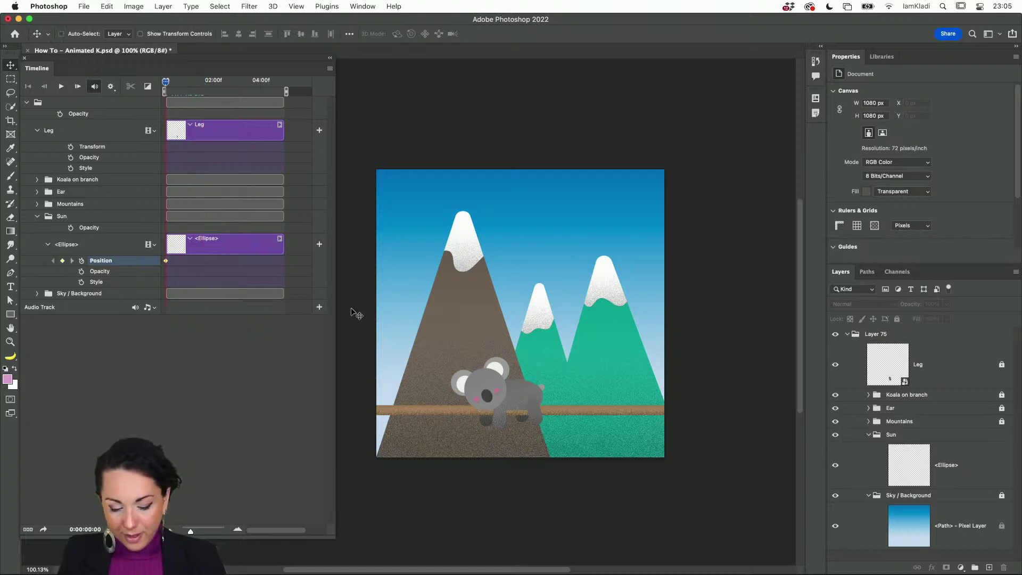
click(946, 472)
key(shift+Right)
key(shift+Right)
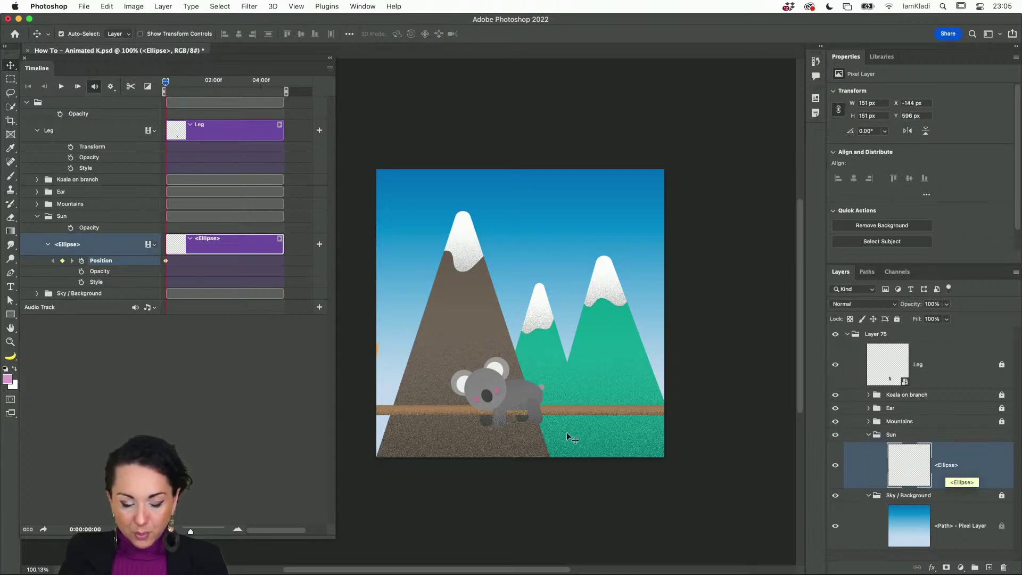
Keyframe the sun beside the snowy peak at about X 109, Y 119 px at 0:00:02:11, and behind the green mountain at 0:00:04:29
drag(166, 81, 222, 81)
drag(378, 361, 444, 224)
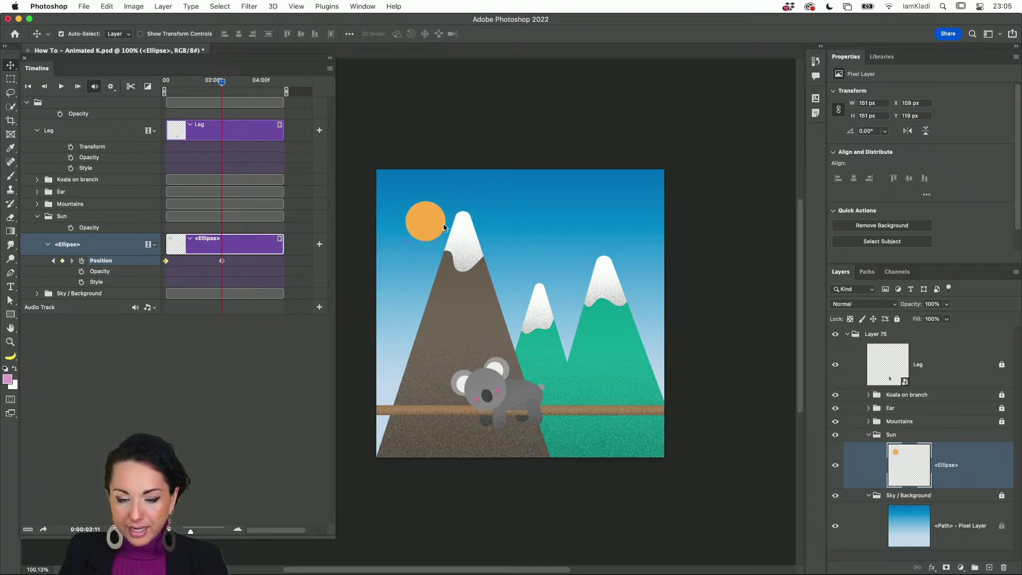
drag(222, 81, 290, 94)
drag(435, 224, 625, 357)
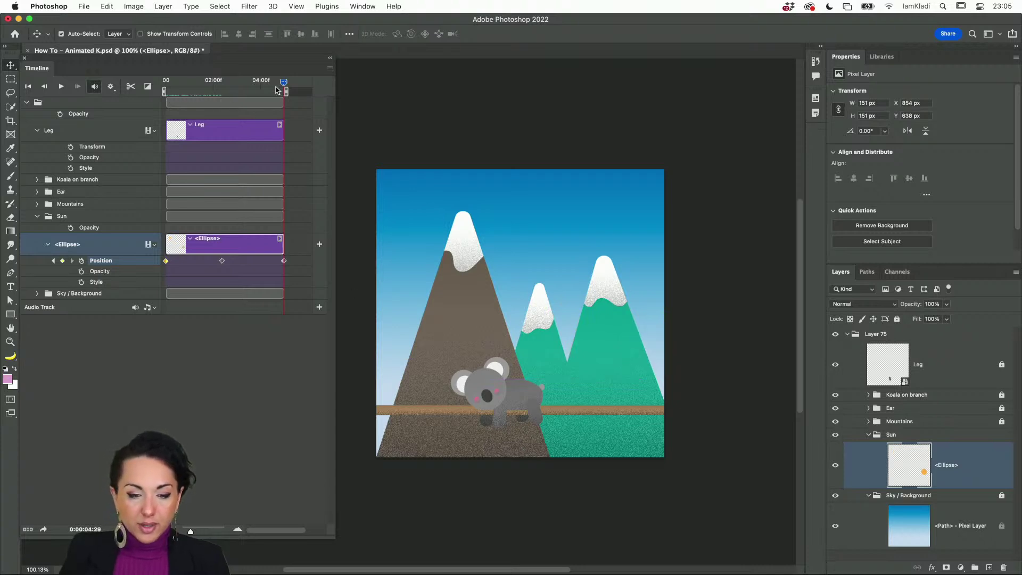
Play and scrub through the timeline to review the sun's movement, returning to the first frame
key(space)
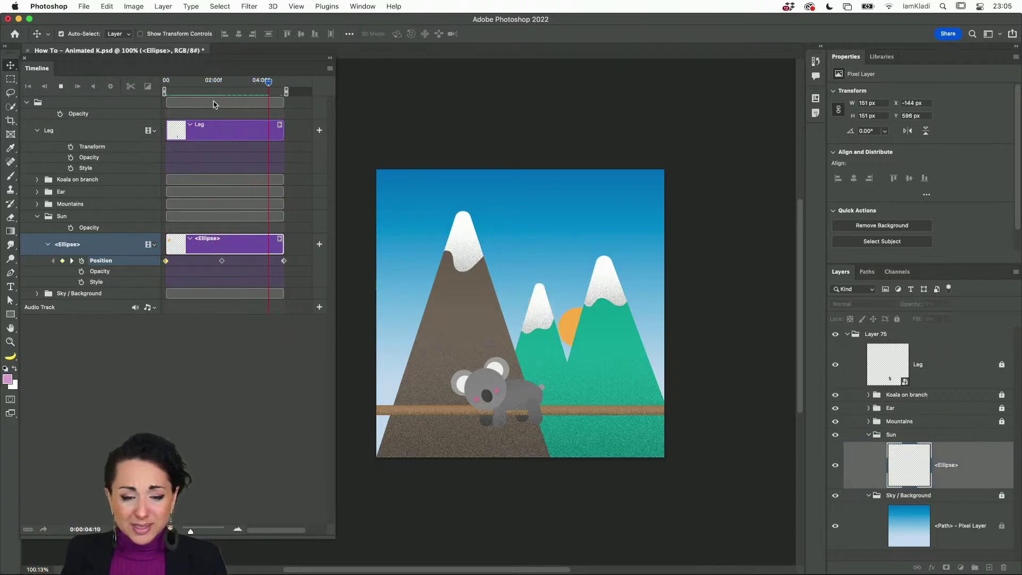
key(space)
drag(272, 84, 134, 74)
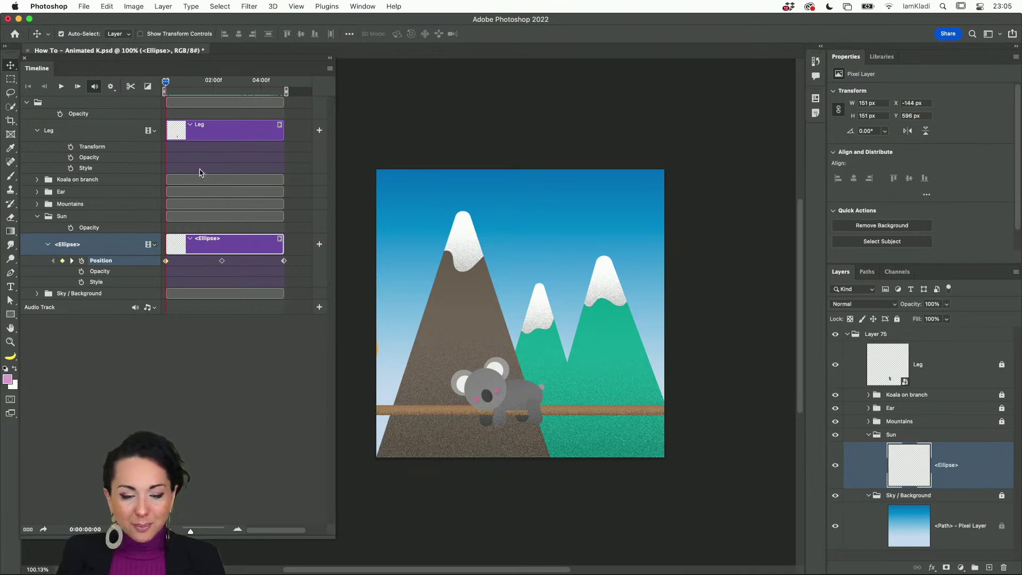
drag(166, 82, 230, 93)
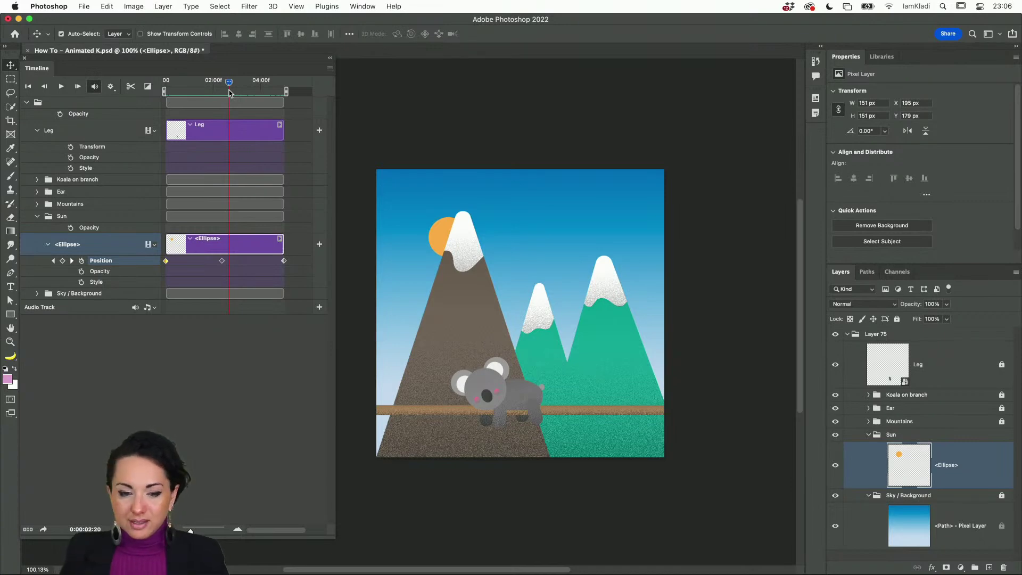
drag(227, 84, 337, 69)
drag(269, 92, 127, 86)
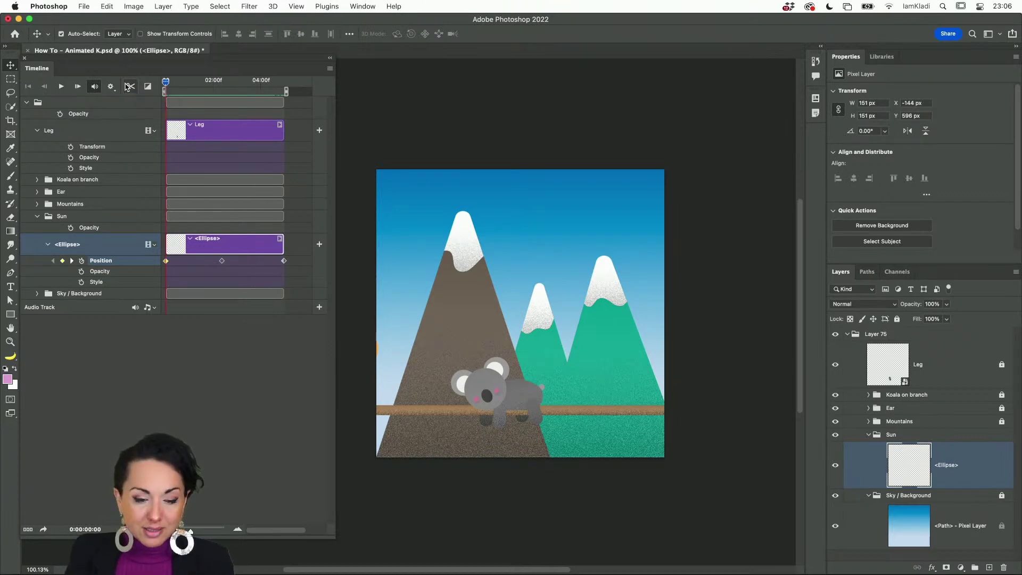
Shift the sun's middle Position keyframe earlier to 0:00:01:09, check the motion, and delete the keyframe at the end
drag(221, 262, 197, 262)
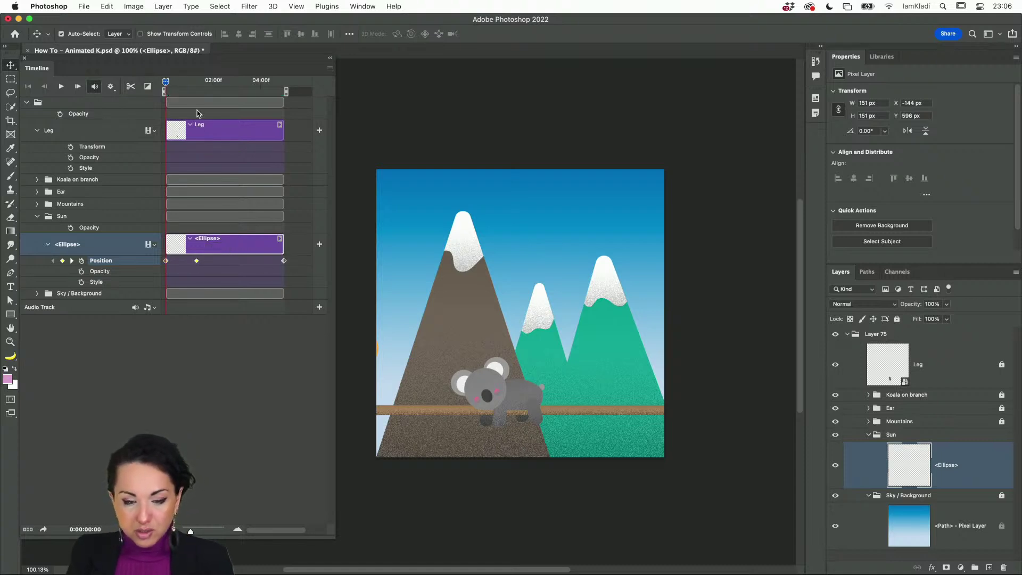
drag(168, 84, 227, 88)
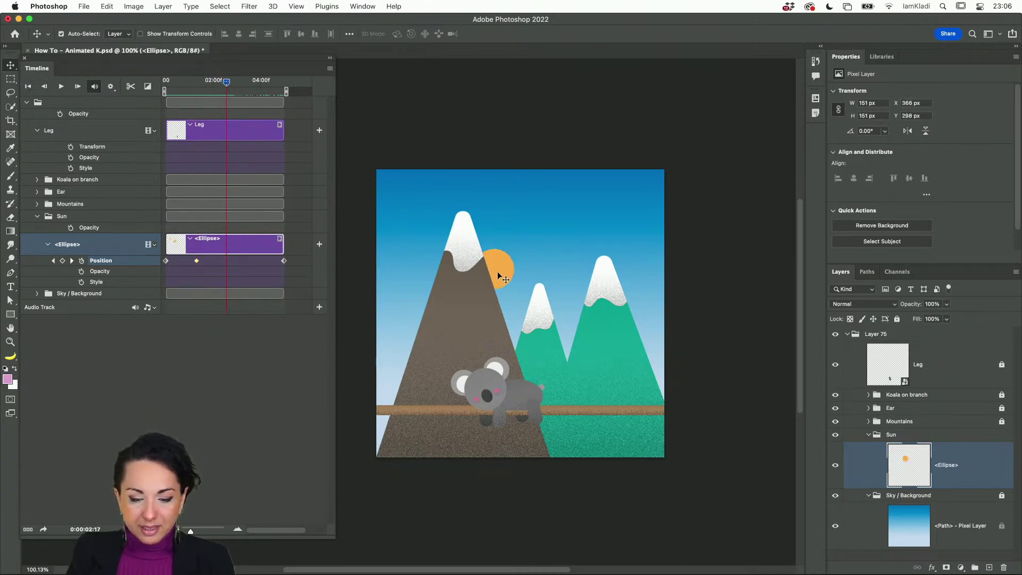
drag(227, 82, 196, 88)
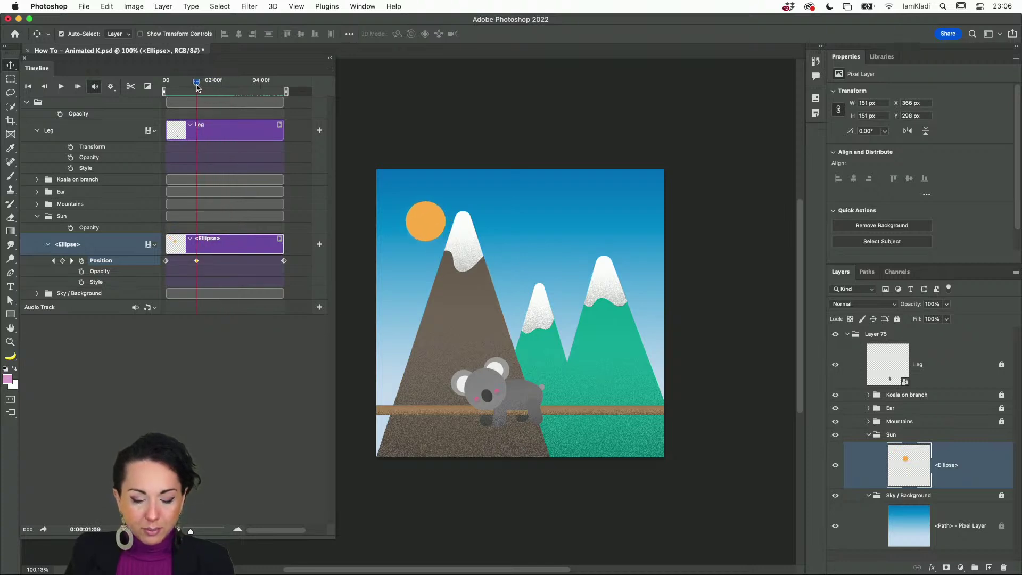
click(284, 260)
key(Delete)
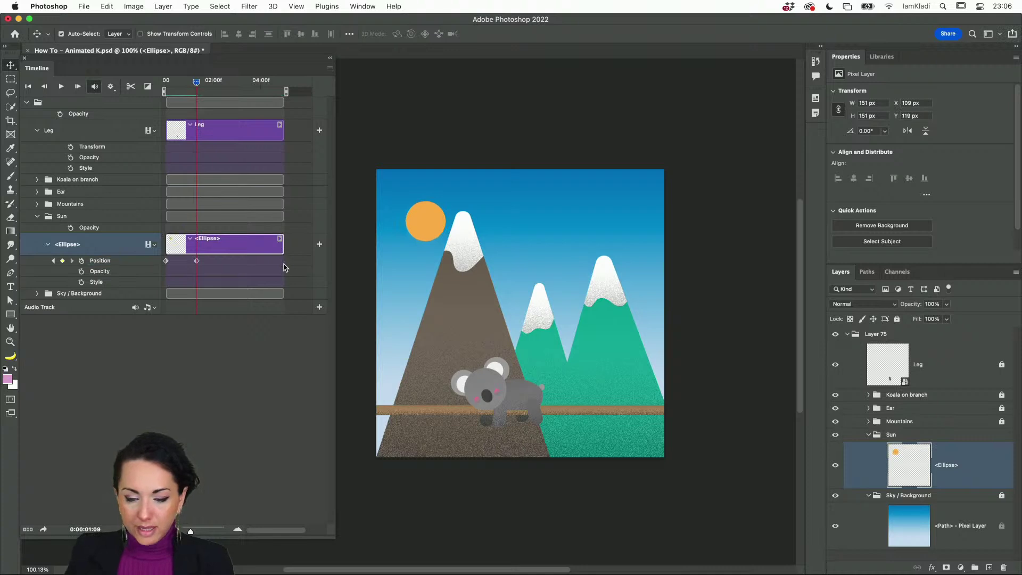
Try clearing all of the sun's Position keyframes and re-enabling Position keyframing at 0:00:01:27
mouse_move(197, 83)
mouse_down()
mouse_move(221, 89)
mouse_move(211, 89)
mouse_up()
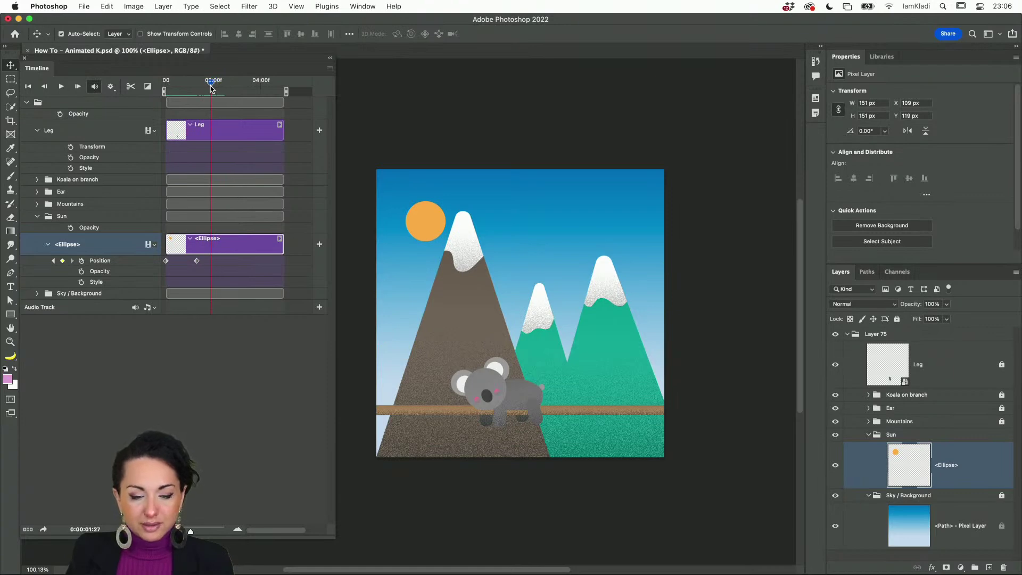
click(82, 261)
click(82, 261)
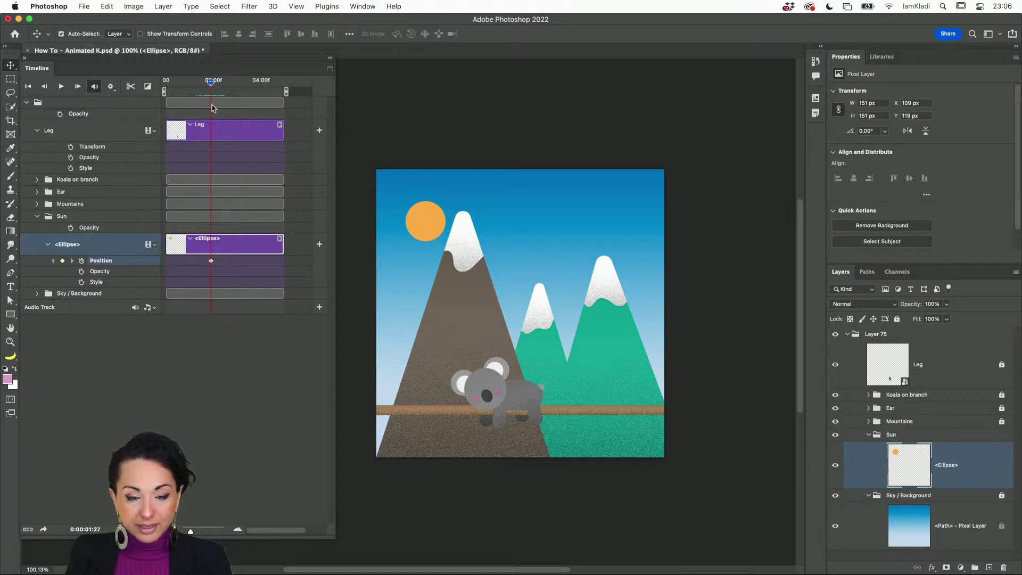
click(203, 384)
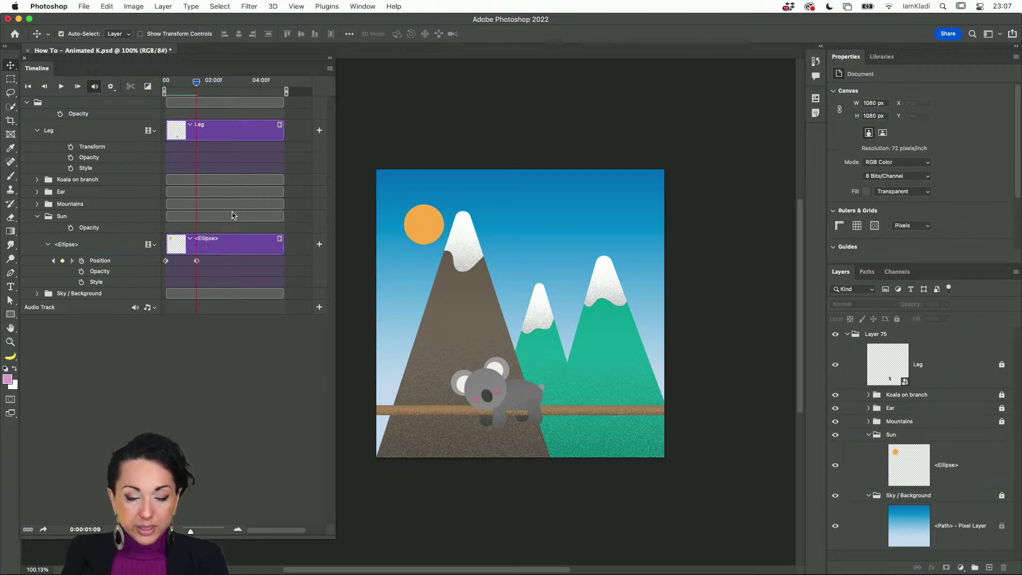
Hold the sun beside the snowy peak with a Position keyframe at 0:00:01:28, and keyframe it behind the green mountain at 0:00:04:29
drag(197, 88, 212, 88)
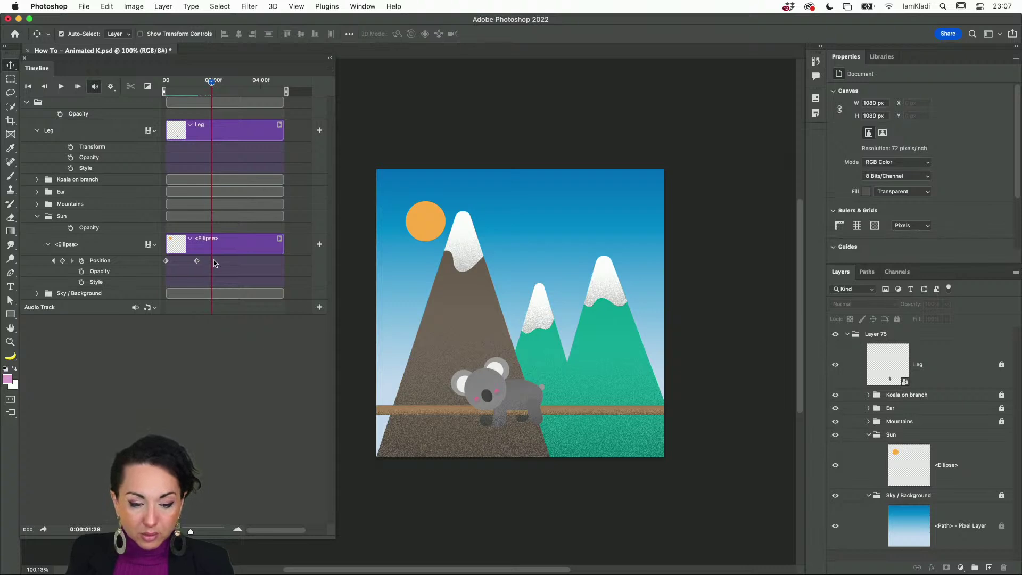
click(190, 263)
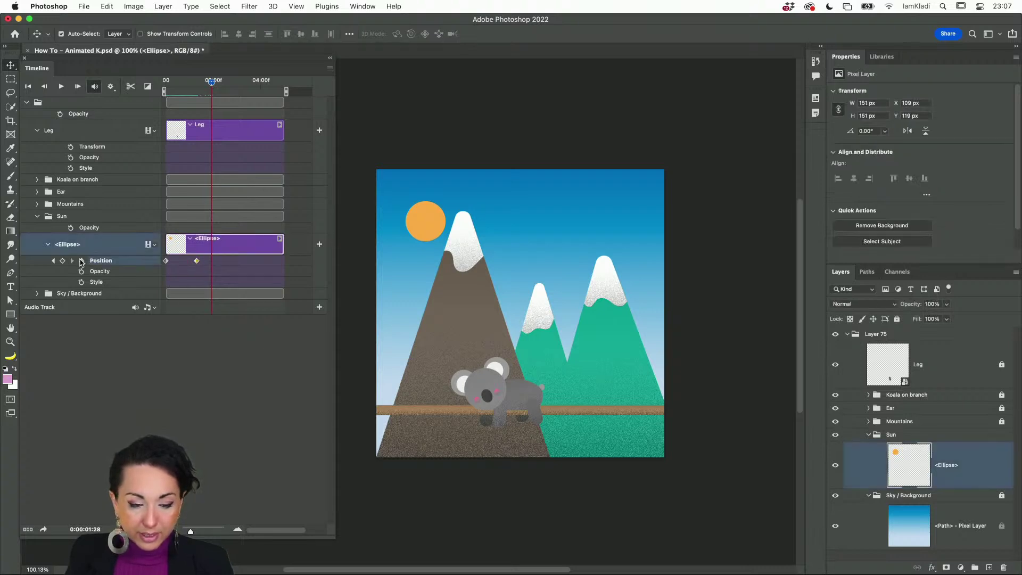
click(63, 261)
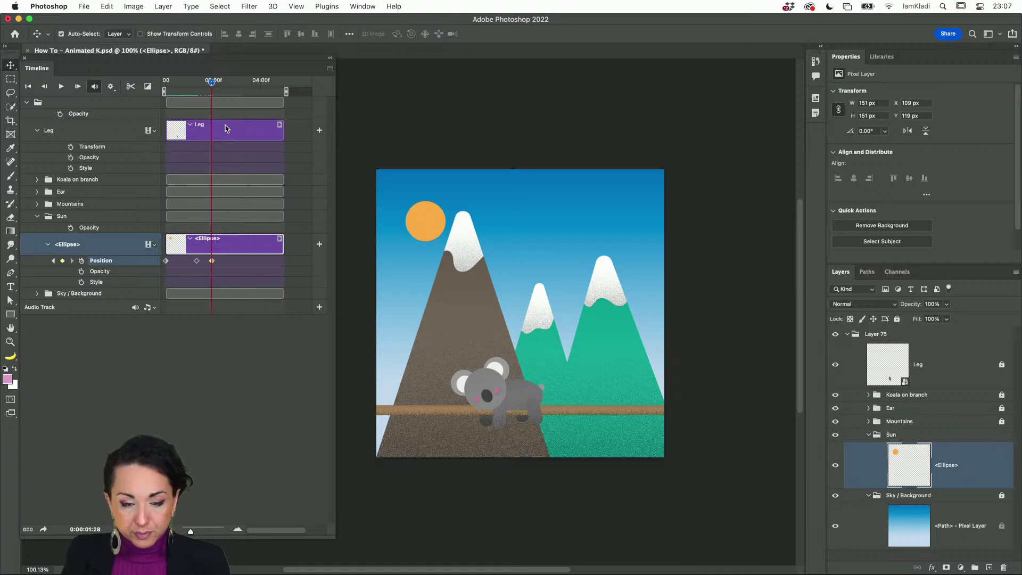
drag(210, 85, 284, 91)
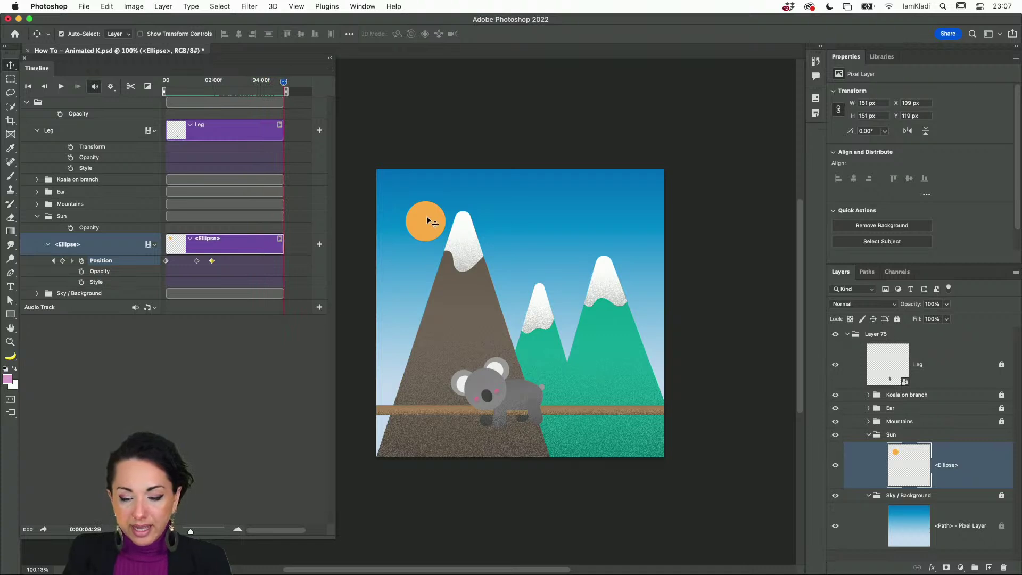
drag(518, 237, 631, 375)
Play the animation to review the sun's pause and descent, and return the playhead to the first frame
key(space)
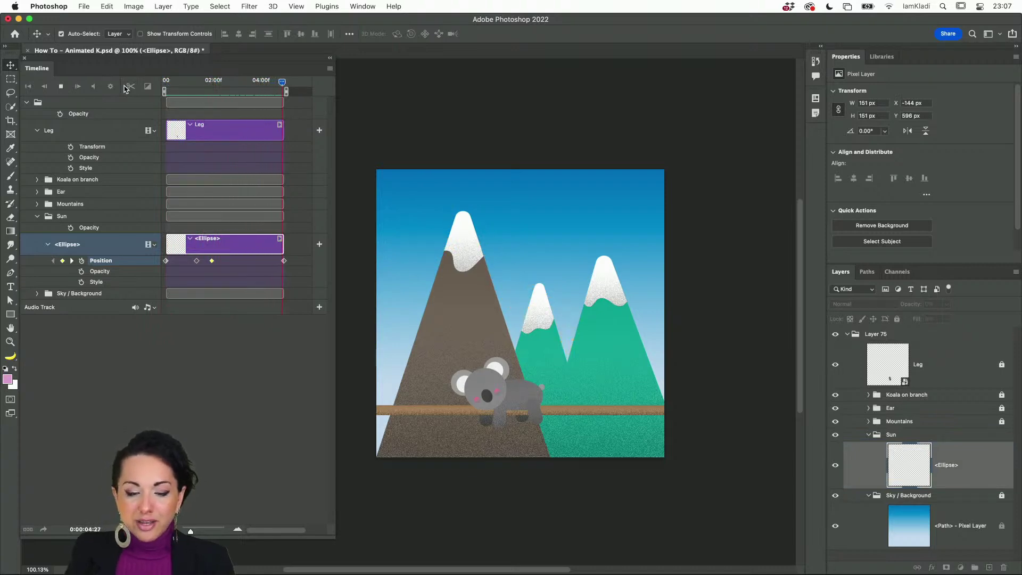
key(space)
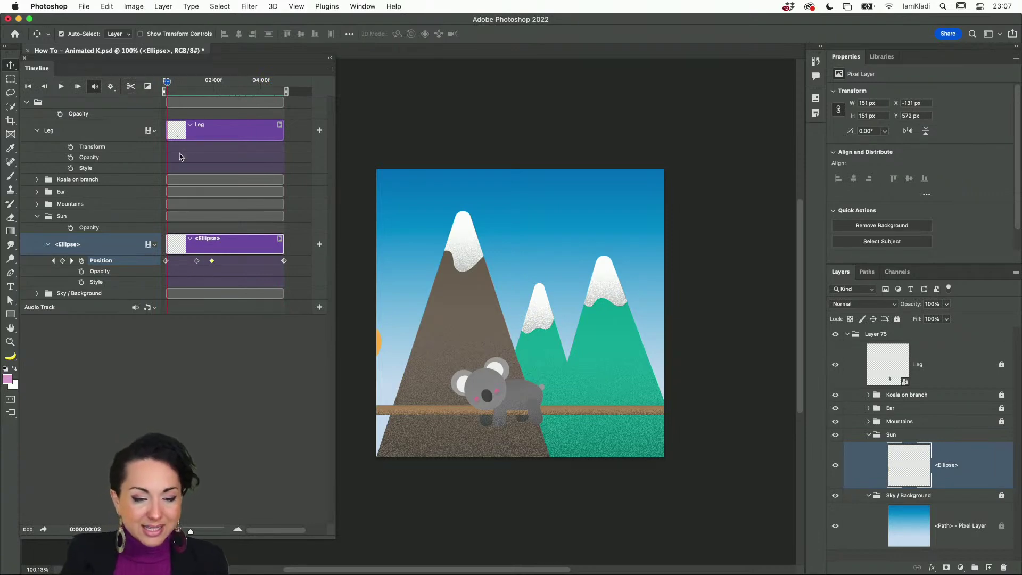
drag(170, 89, 131, 103)
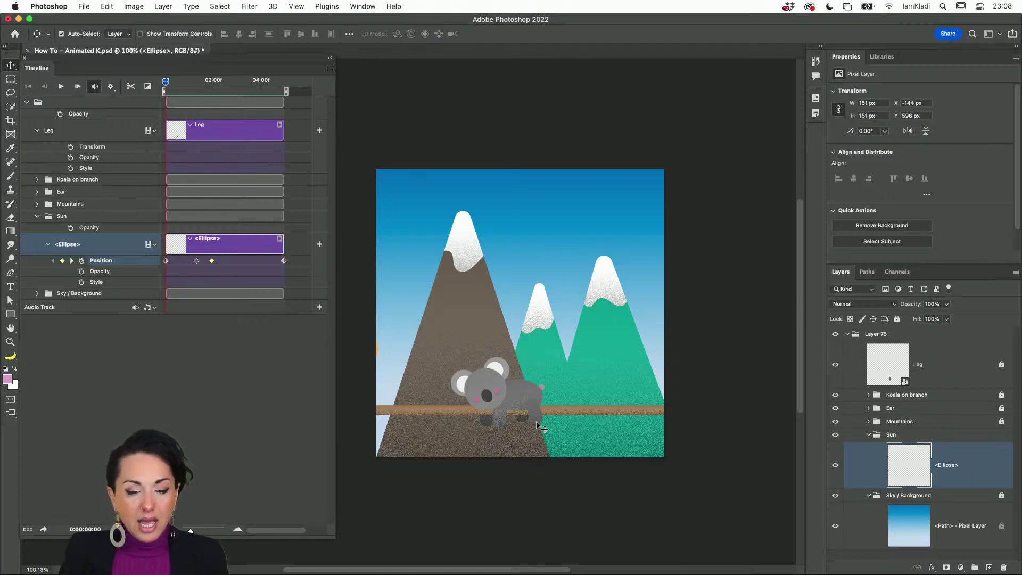
Unlock the Leg layer and the Koala on branch, Ear, Mountains and Sky / Background groups, and turn off Auto-Select
click(61, 34)
click(61, 34)
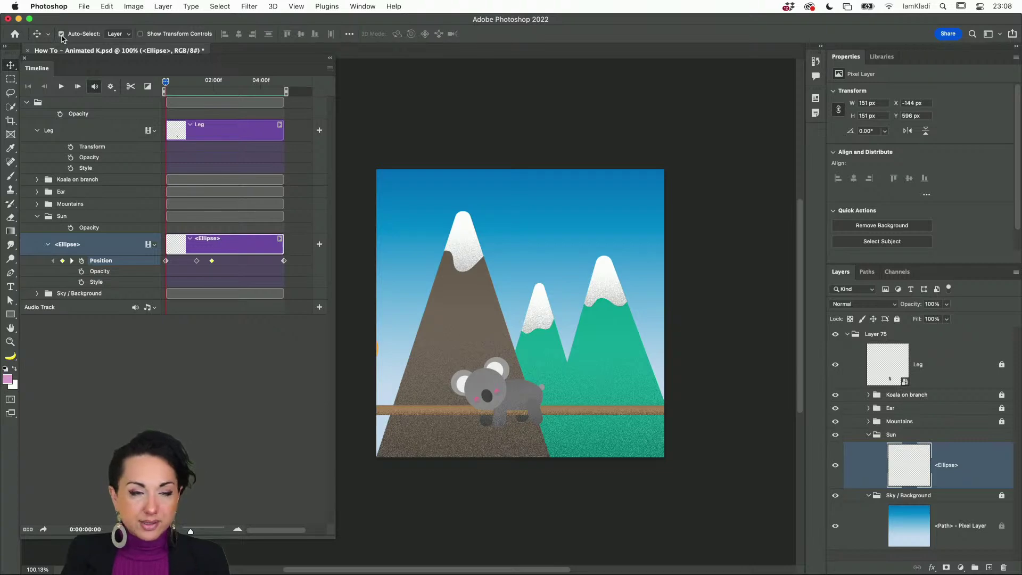
double_click(1002, 367)
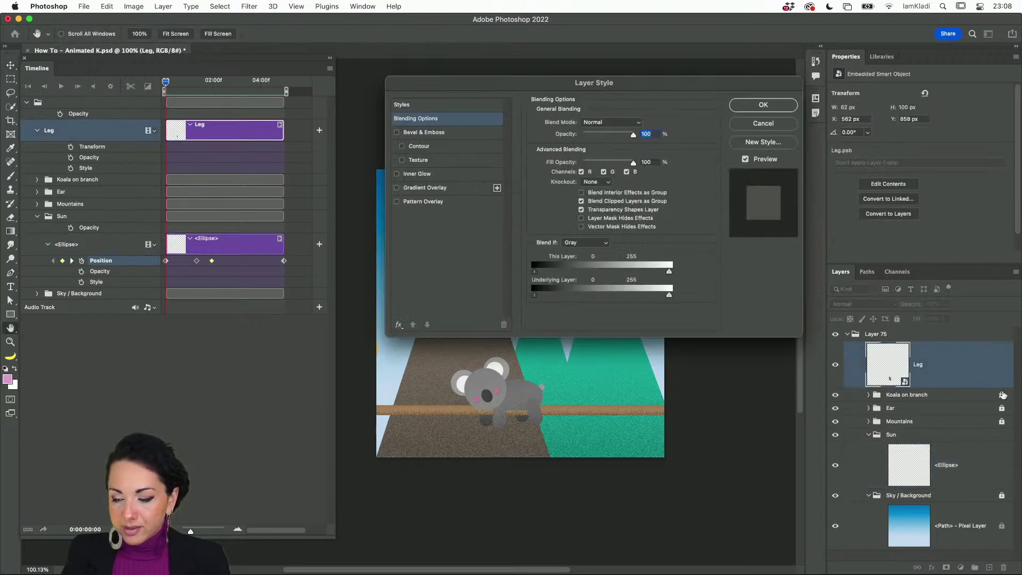
key(Escape)
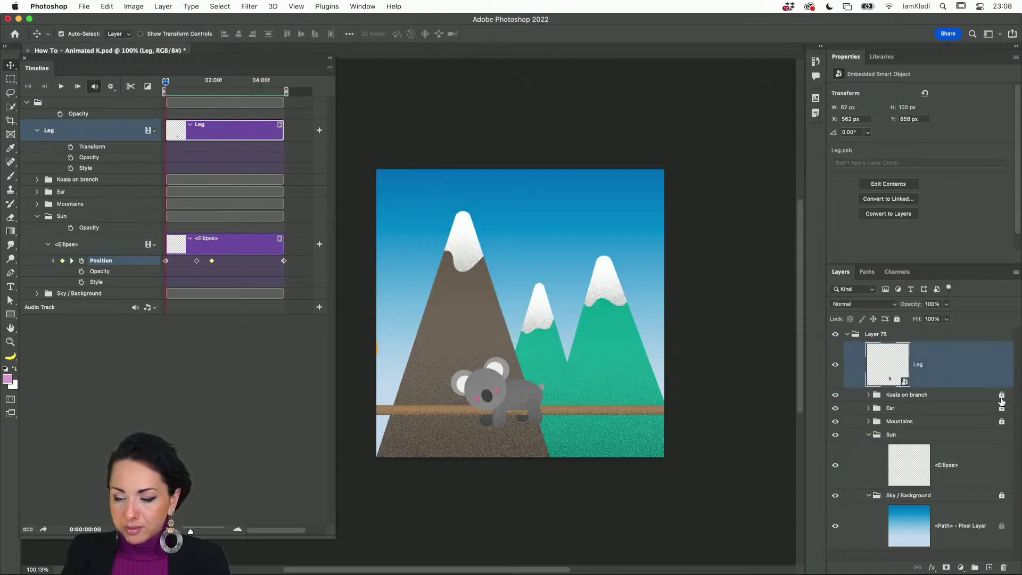
click(1002, 408)
click(1002, 422)
click(1002, 495)
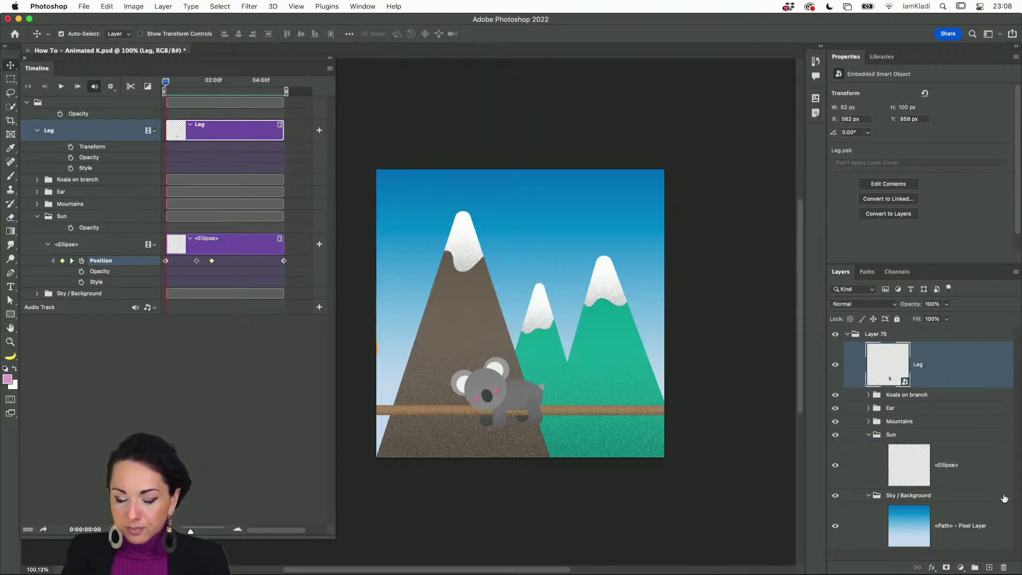
click(62, 34)
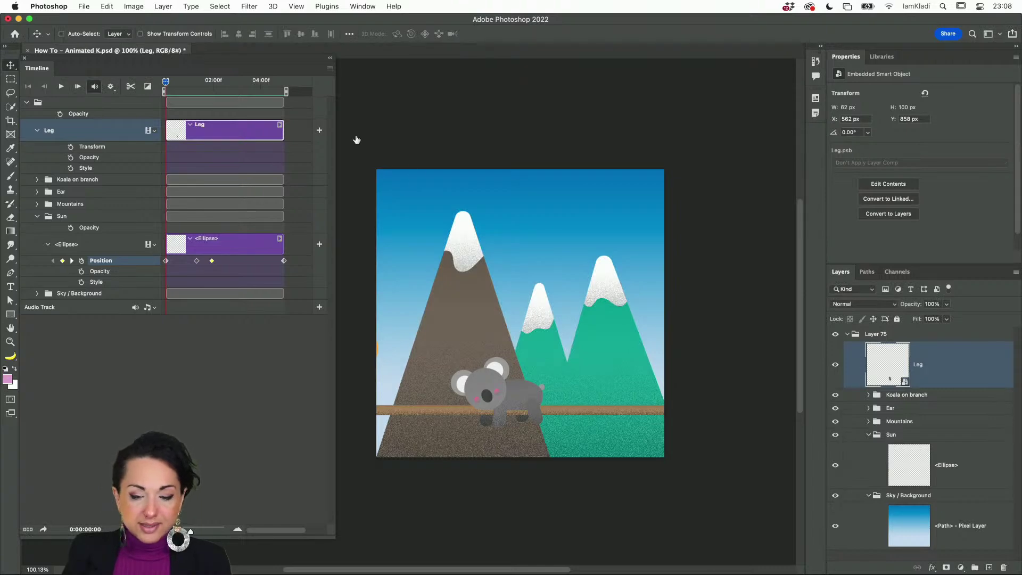
Try moving the sun on the canvas at the first frame with its layer selected, and undo the move
click(931, 462)
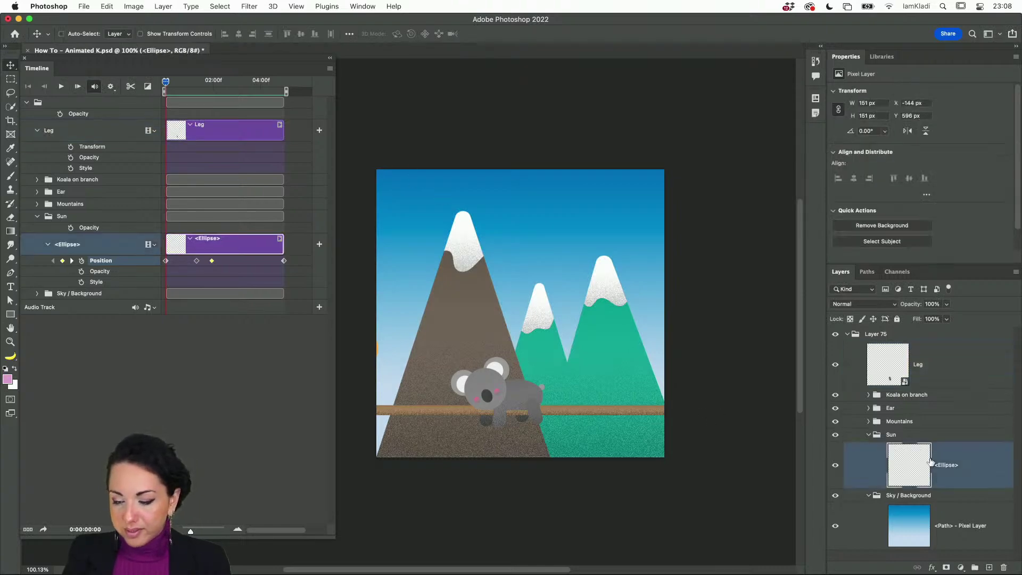
mouse_move(629, 369)
mouse_down()
mouse_move(548, 292)
mouse_move(636, 349)
mouse_up()
key(super+z)
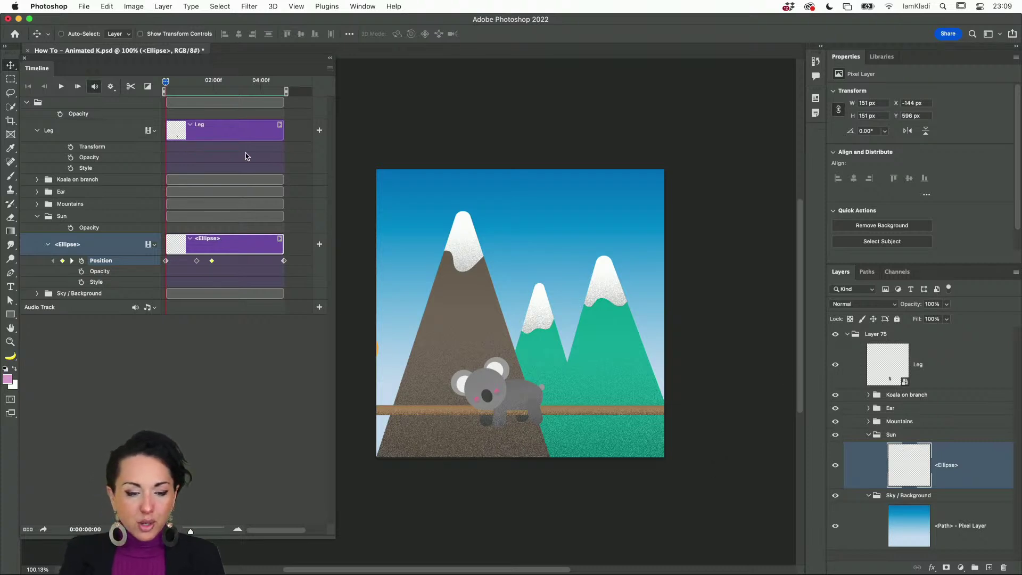
Play the sun animation once more from the first frame and rewind to the start
key(space)
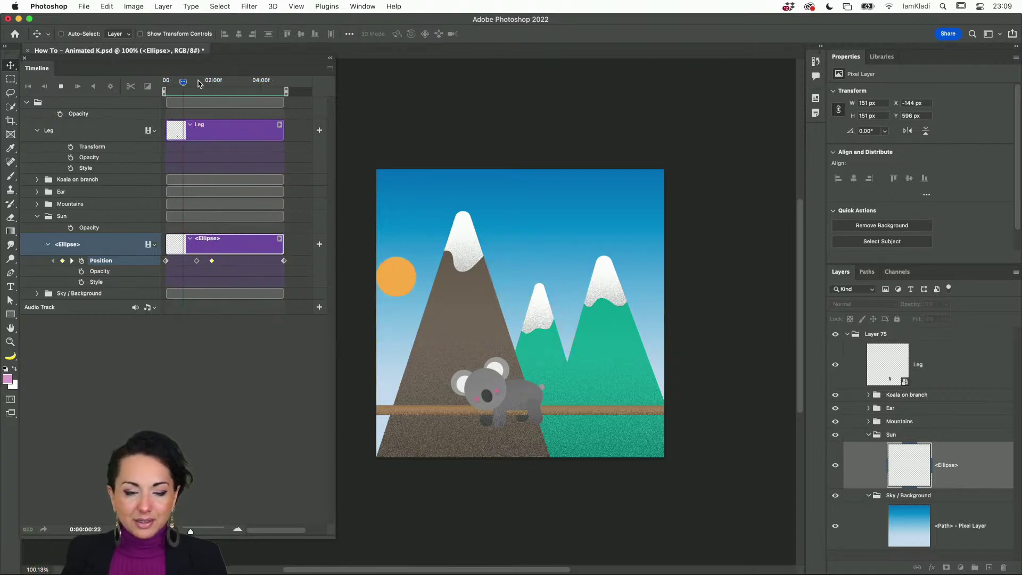
key(space)
drag(157, 81, 145, 80)
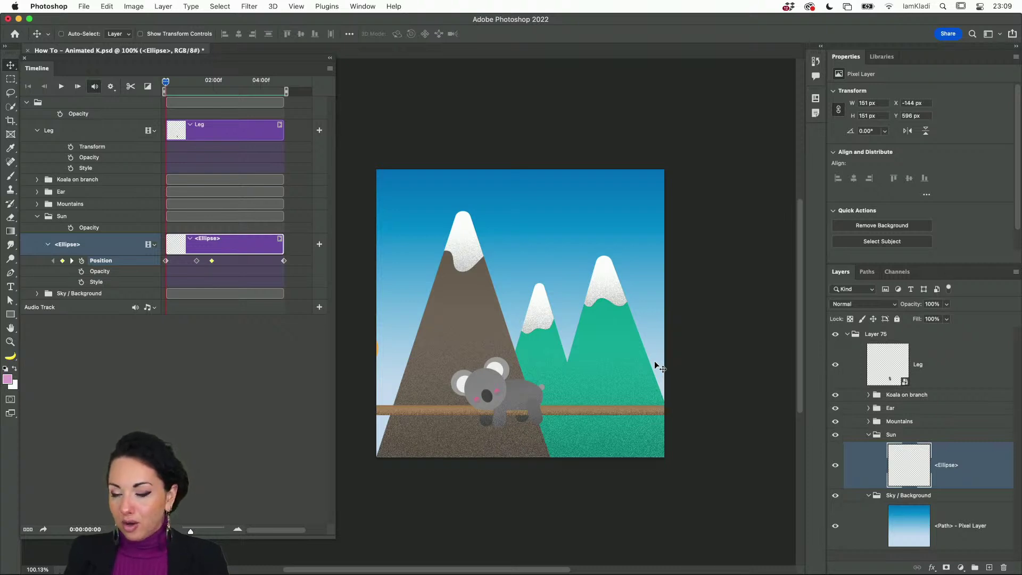
Make the daytime sky layer active, switch to Illustrator, and select the Night Sky gradient rectangle in the animation assets
click(970, 527)
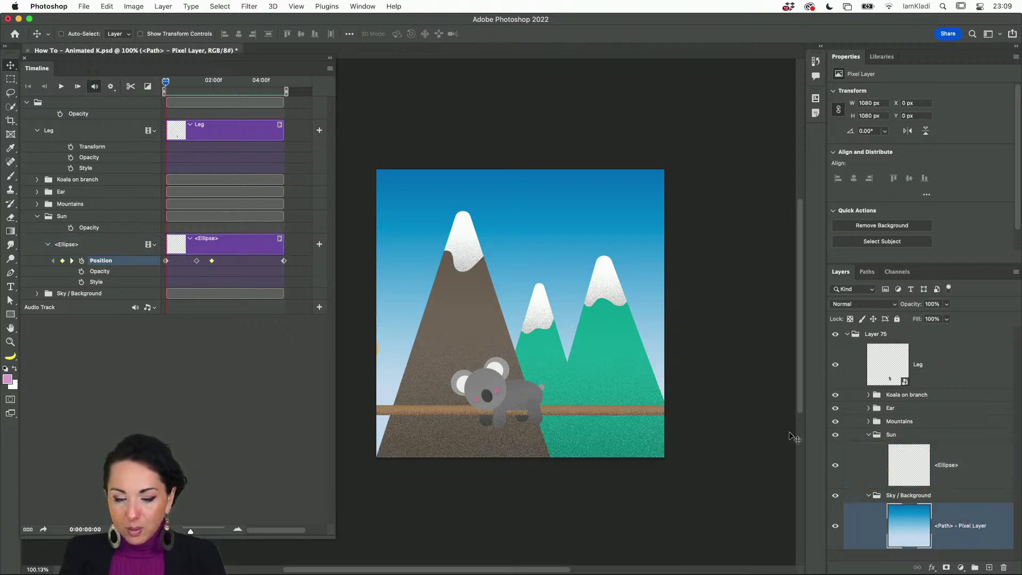
mouse_move(404, 538)
click(490, 542)
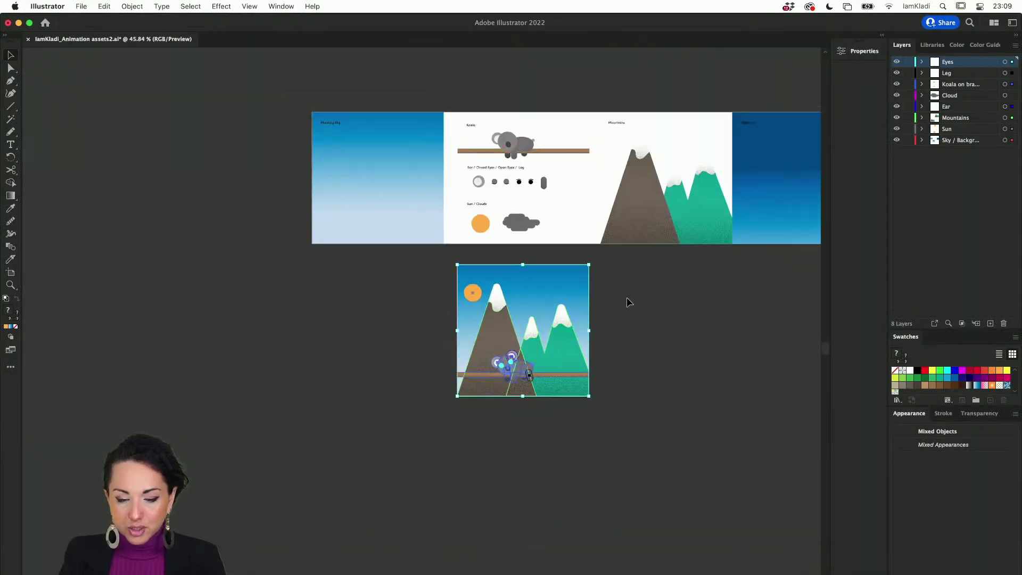
scroll(628, 302, up, 1)
scroll(628, 301, right, 2)
click(709, 244)
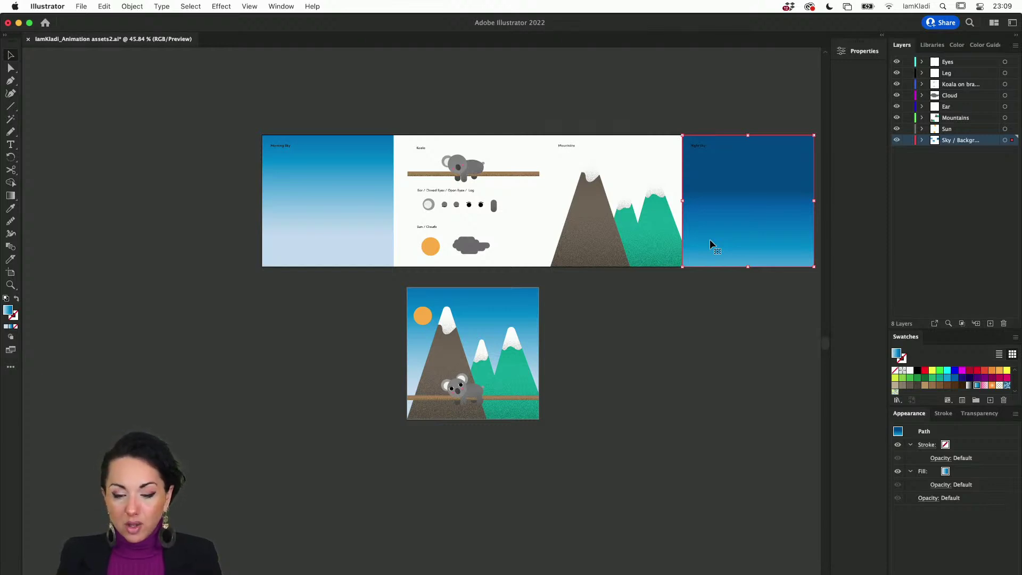
Switch to Chrome and view the How to Animation assets linked from the website's Resources page
mouse_move(535, 572)
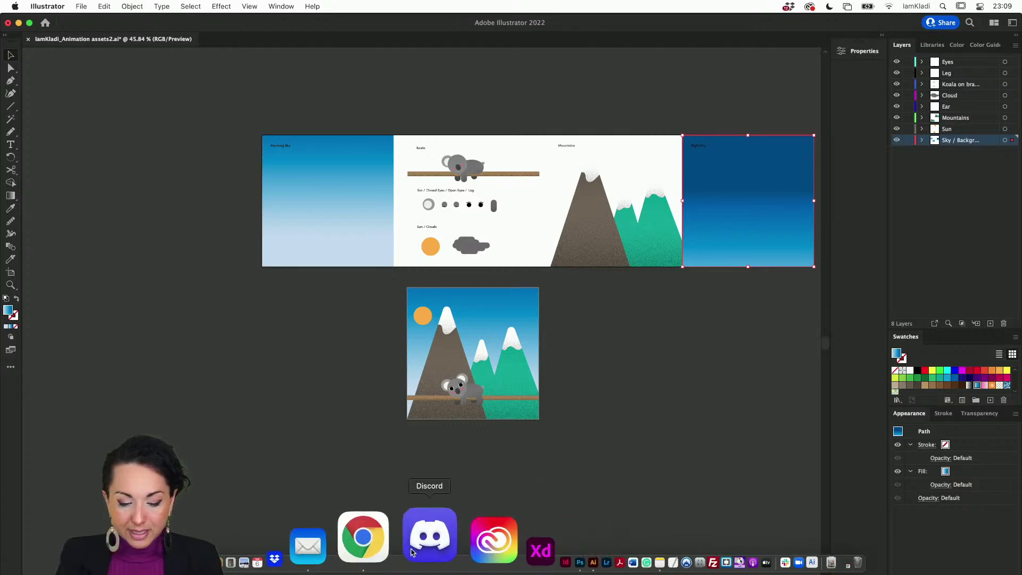
click(392, 541)
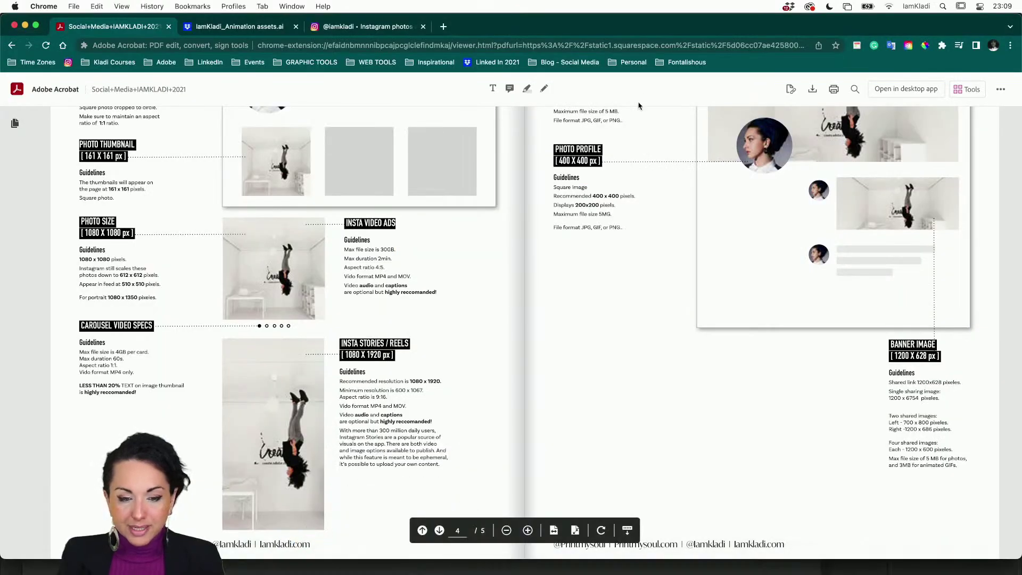
scroll(573, 171, up, 10)
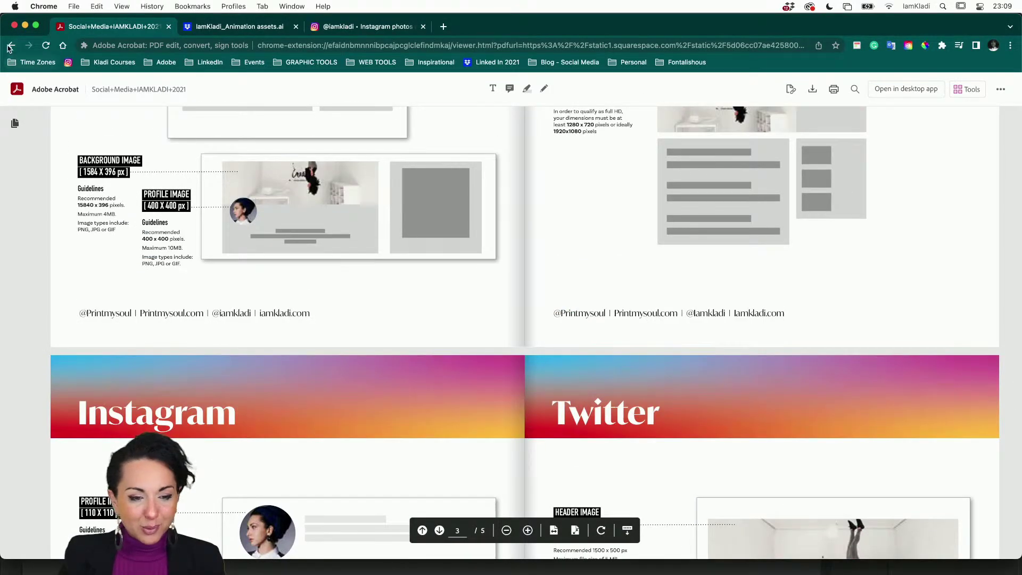
click(11, 47)
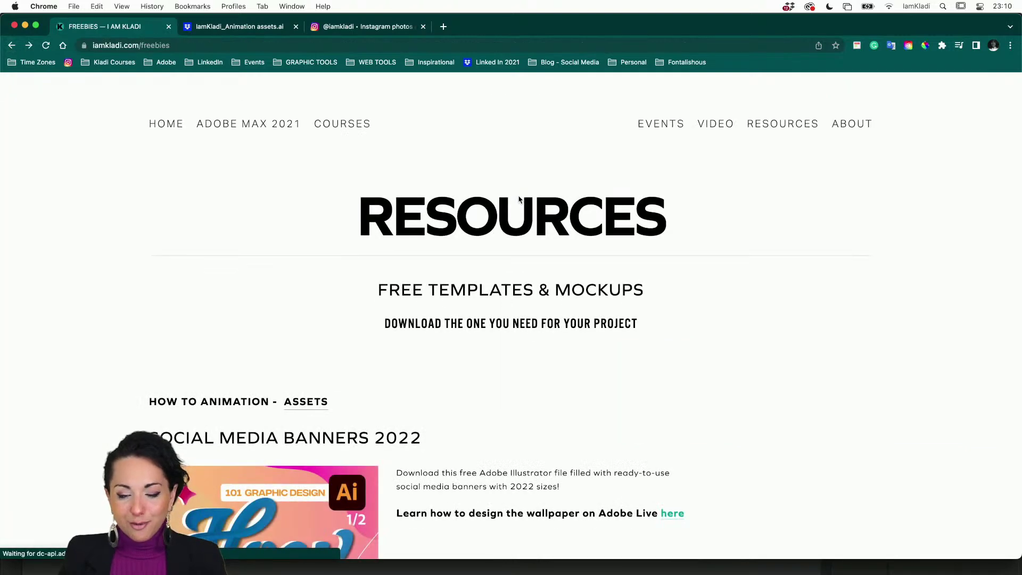
scroll(420, 418, down, 1)
scroll(397, 331, up, 1)
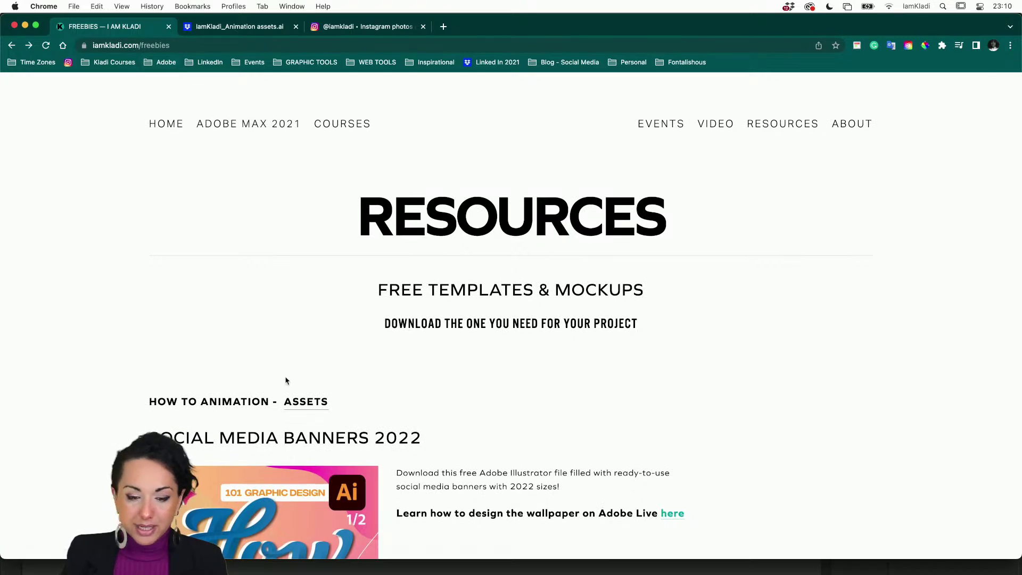
click(318, 404)
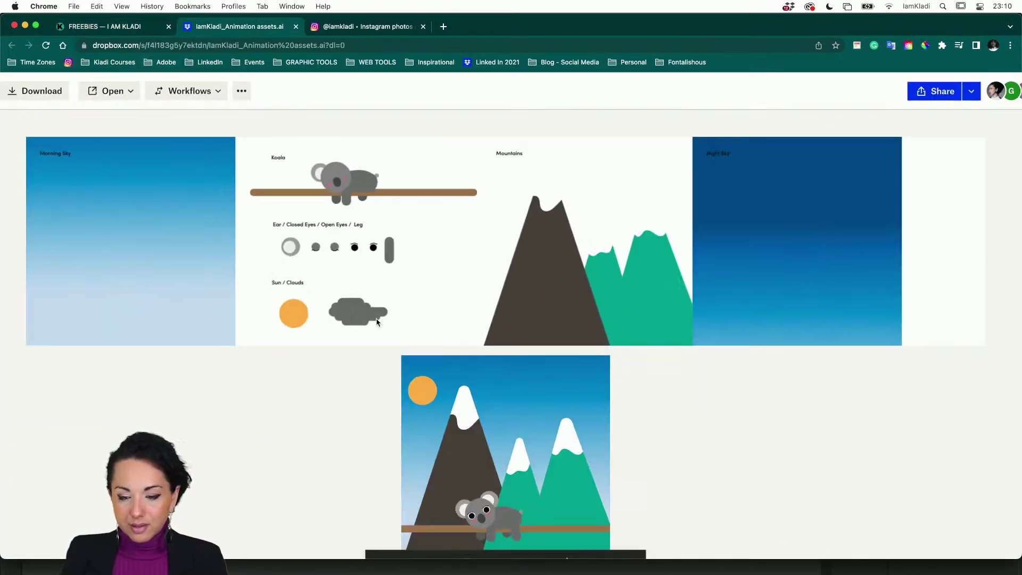
scroll(376, 322, down, 1)
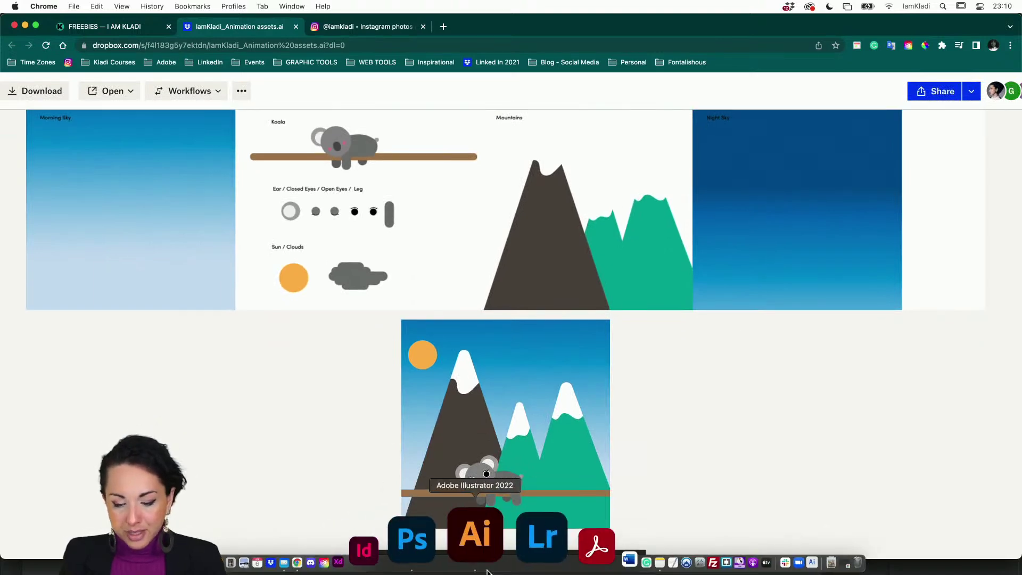
Bring the night sky from Illustrator into the Photoshop document by pasting it as a Smart Object above the daytime sky layer
click(471, 565)
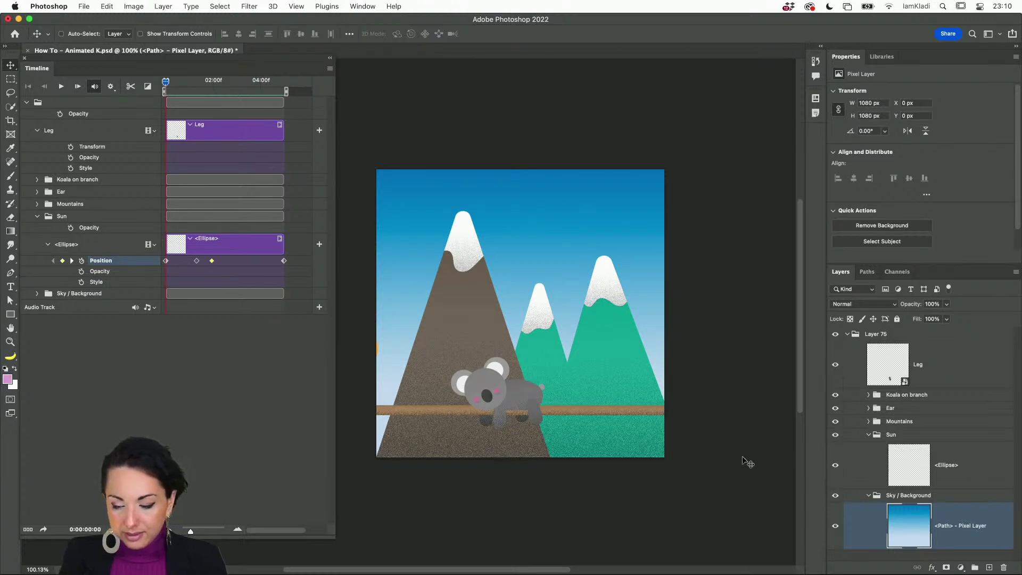
key(super)
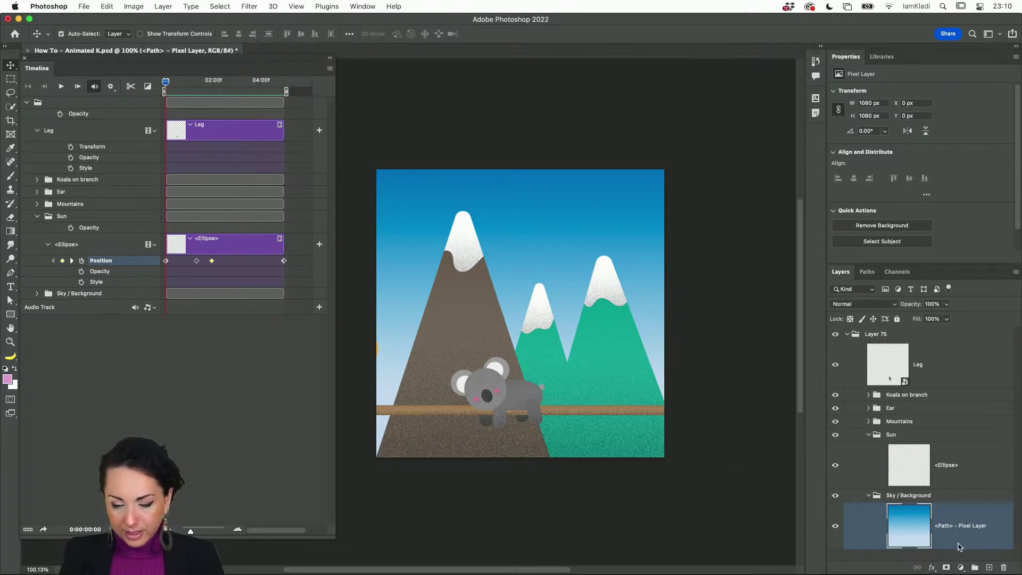
key(super+v)
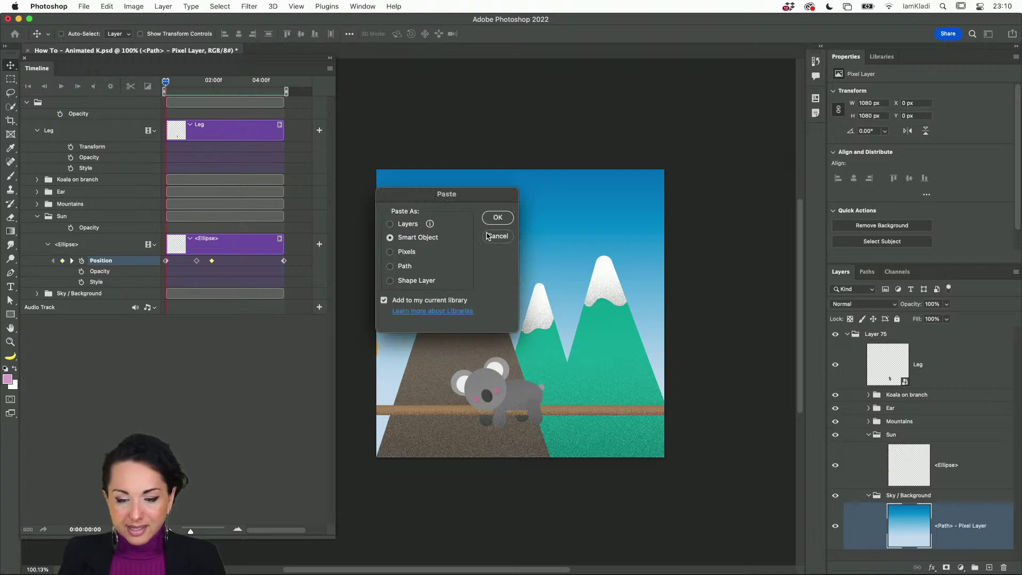
click(486, 218)
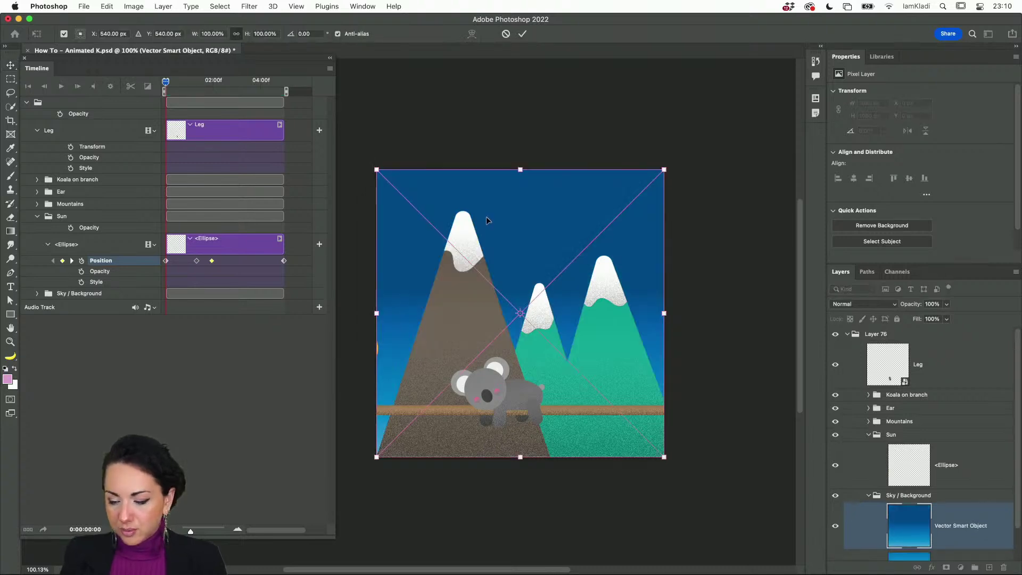
key(Return)
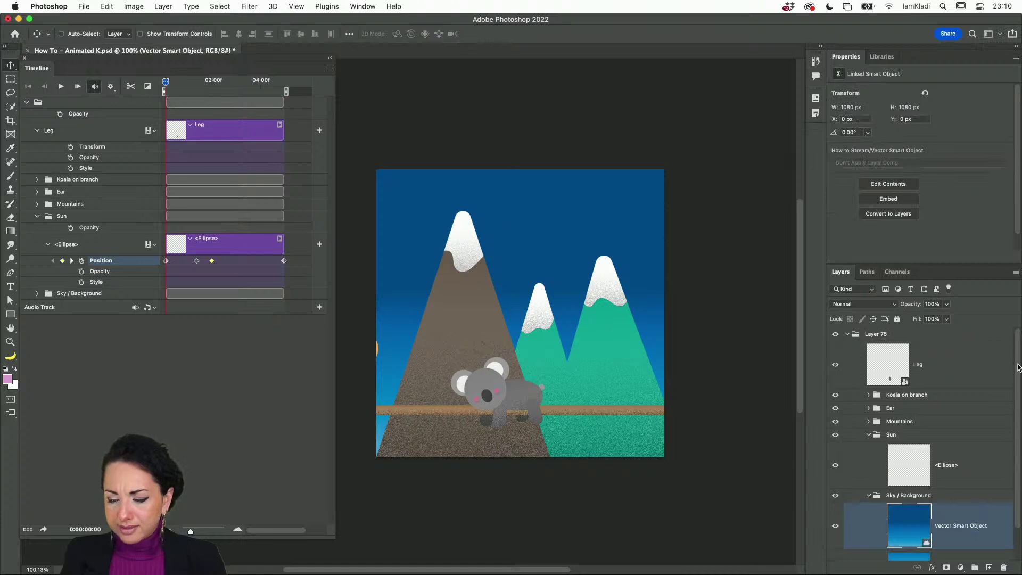
Rasterize the pasted night sky layer and expand the Sky / Background group on the timeline
drag(1018, 367, 1021, 423)
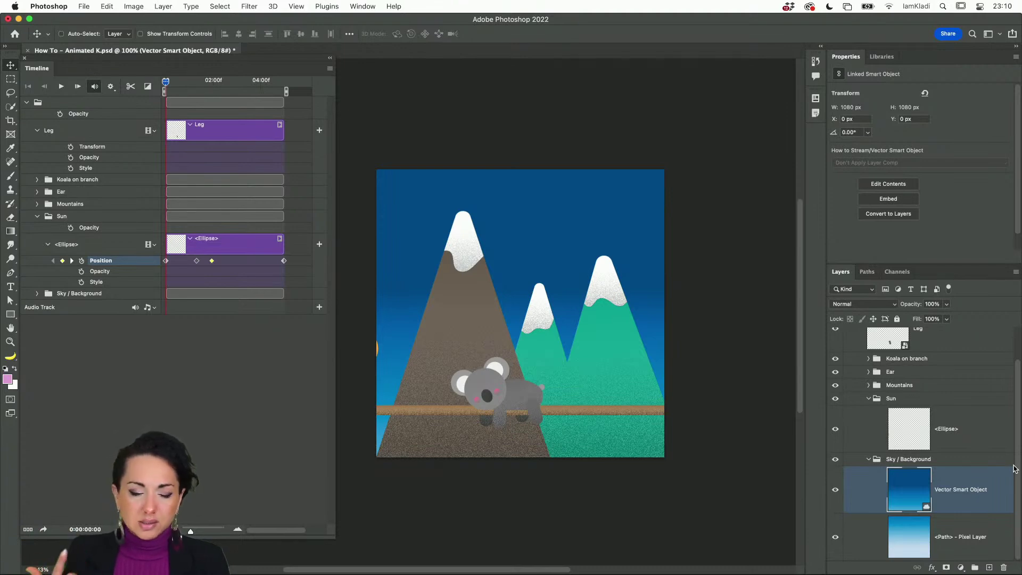
right_click(963, 494)
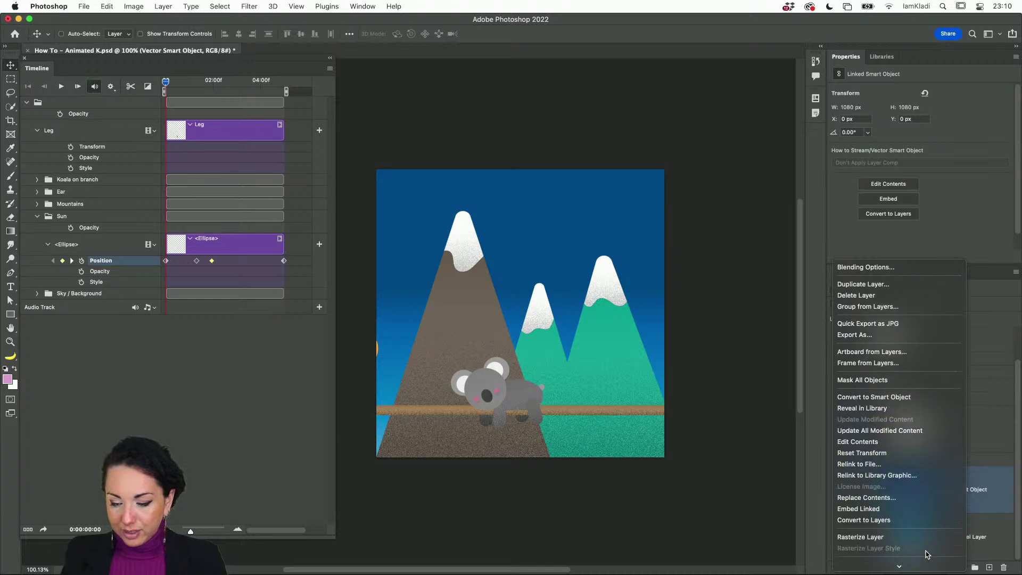
click(926, 537)
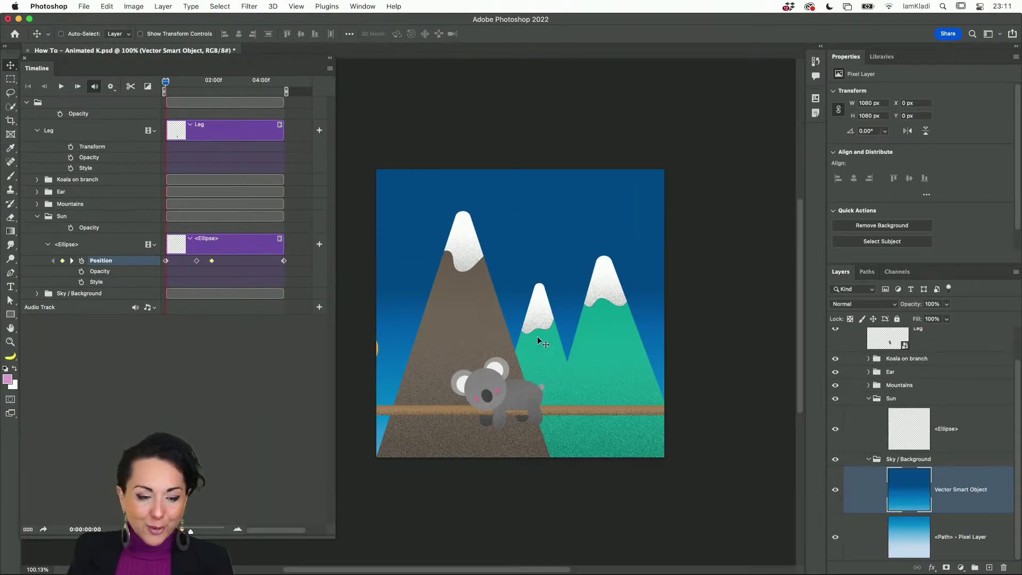
click(38, 293)
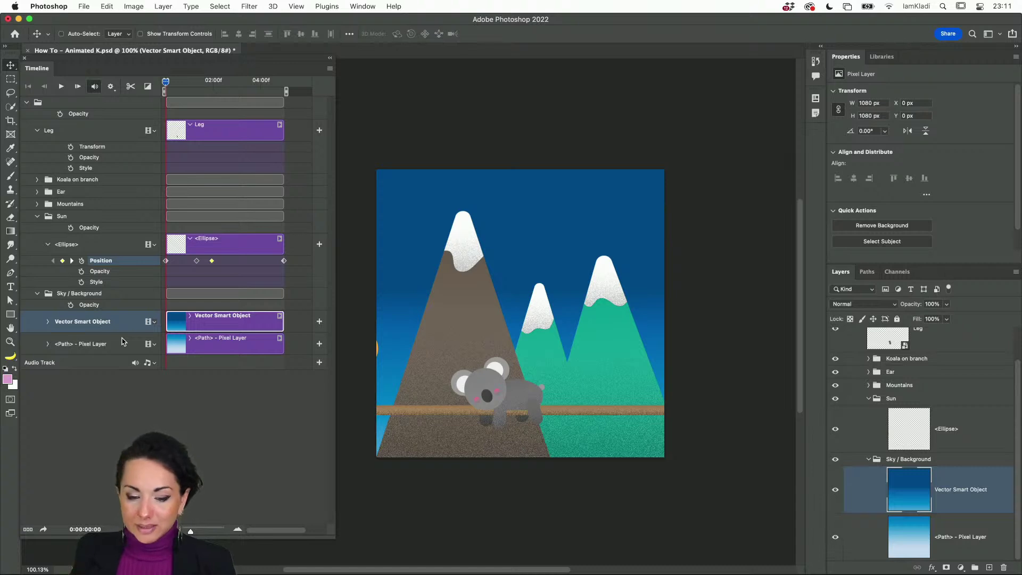
Rename the Vector Smart Object layer as "night sky" and the <Path> - Pixel Layer as "morning sky"
double_click(970, 494)
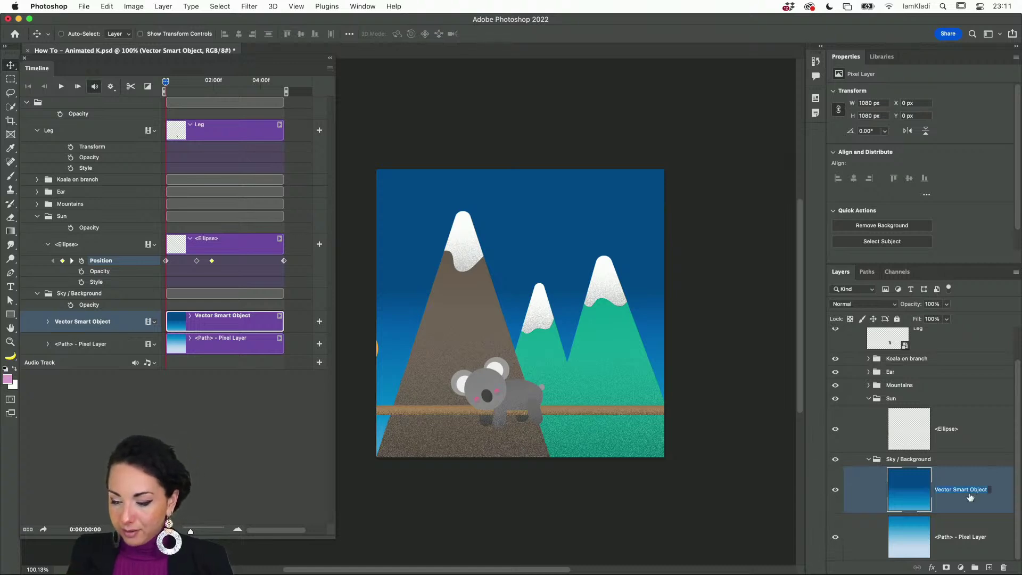
text(night sky)
key(Return)
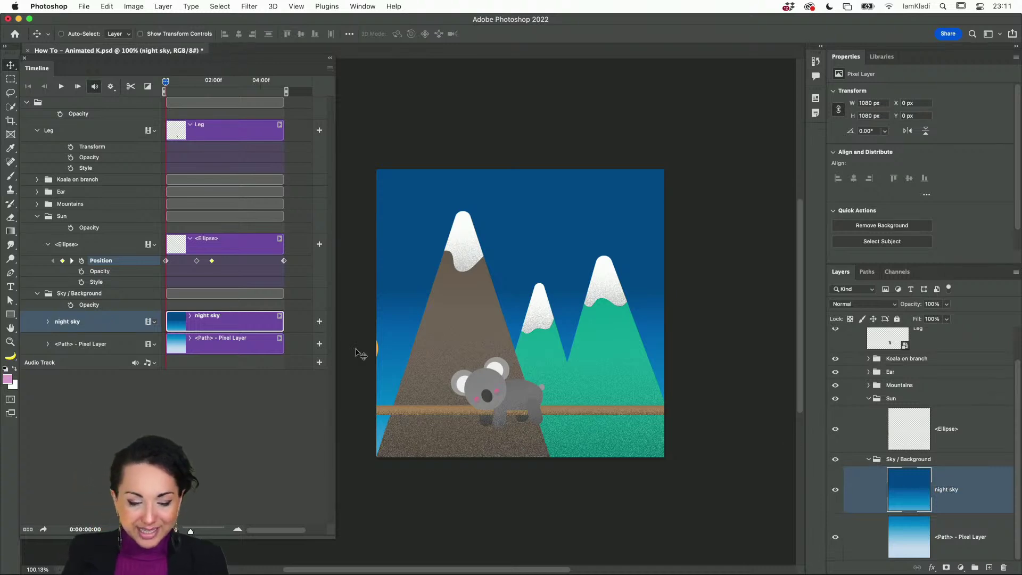
double_click(969, 536)
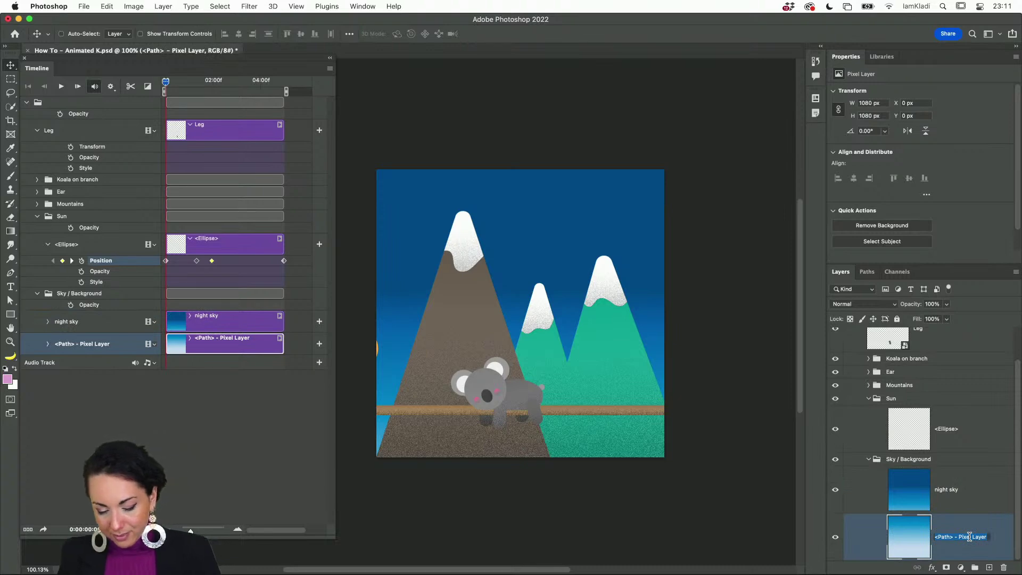
text(morning sky)
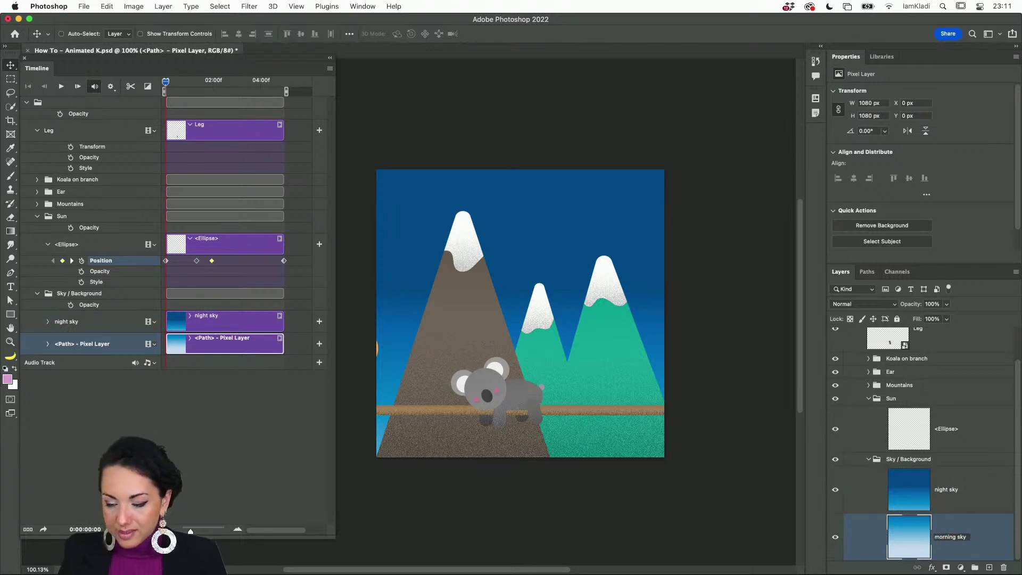
key(Return)
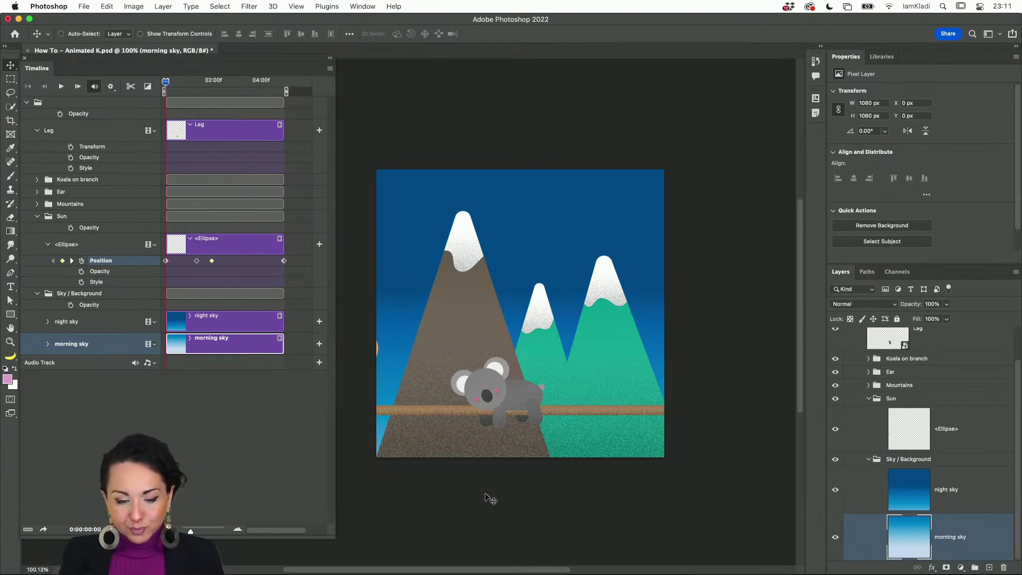
Keyframe the night sky layer's Opacity from 100% at the timeline's start to 0% at 0:00:01:09
click(48, 321)
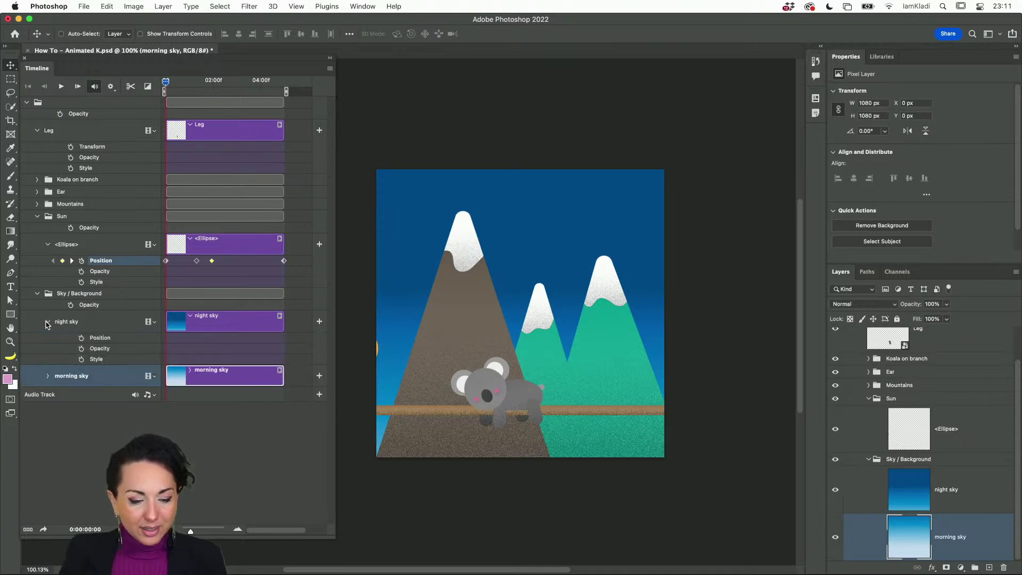
click(82, 349)
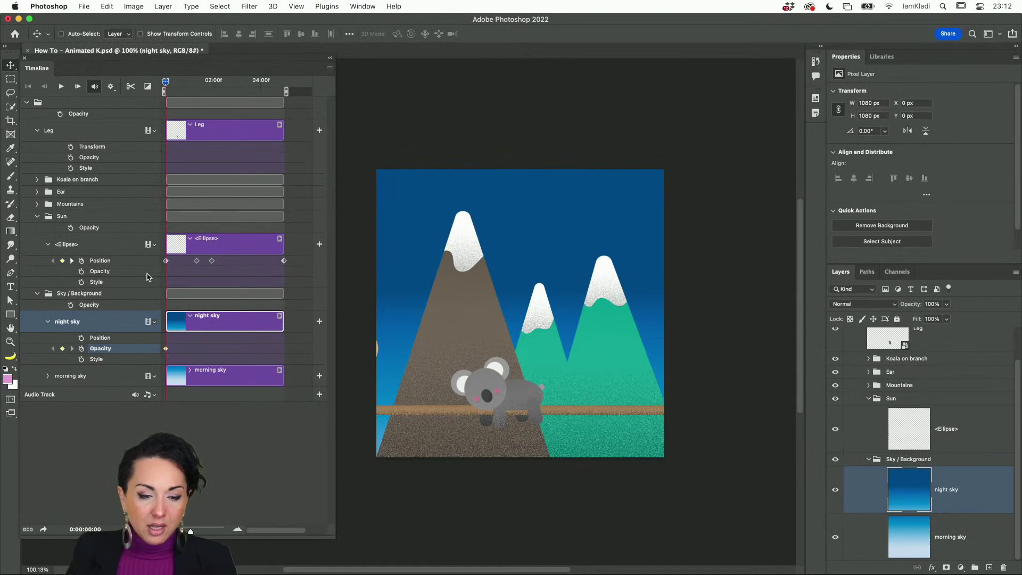
drag(167, 85, 198, 89)
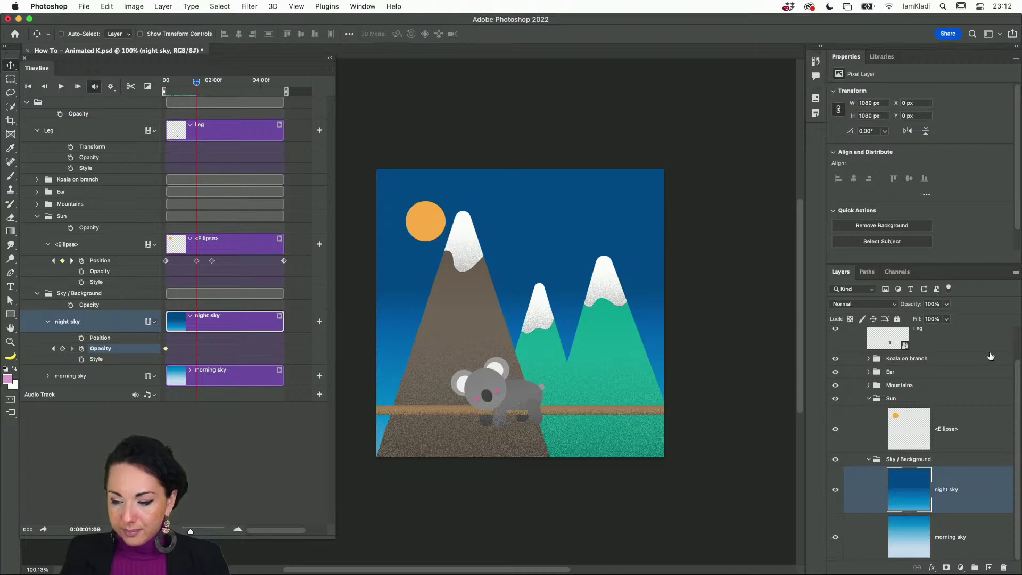
click(947, 304)
drag(946, 320, 898, 318)
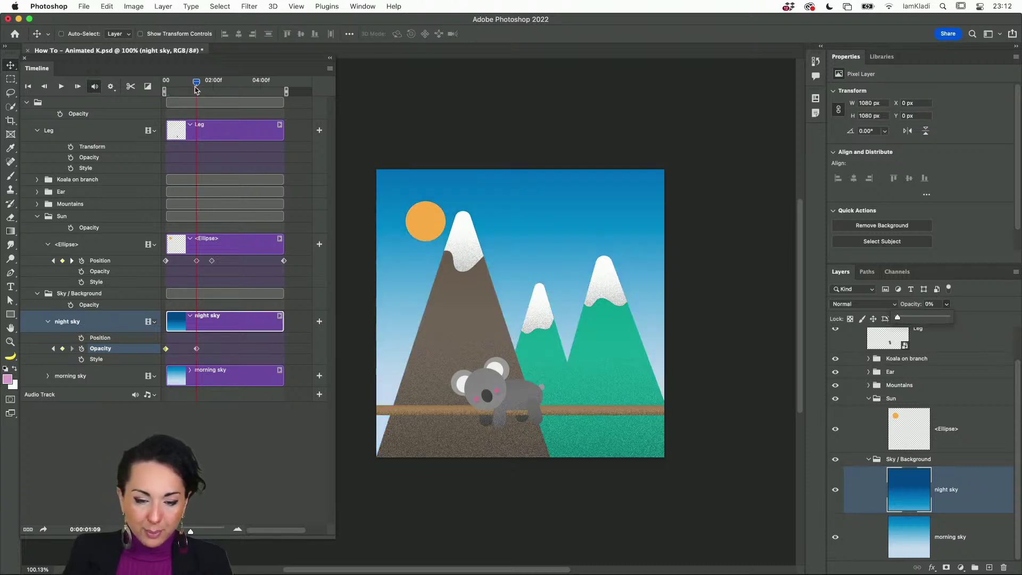
Preview the night-to-morning fade by playing and scrubbing the timeline from its start
drag(197, 91, 161, 91)
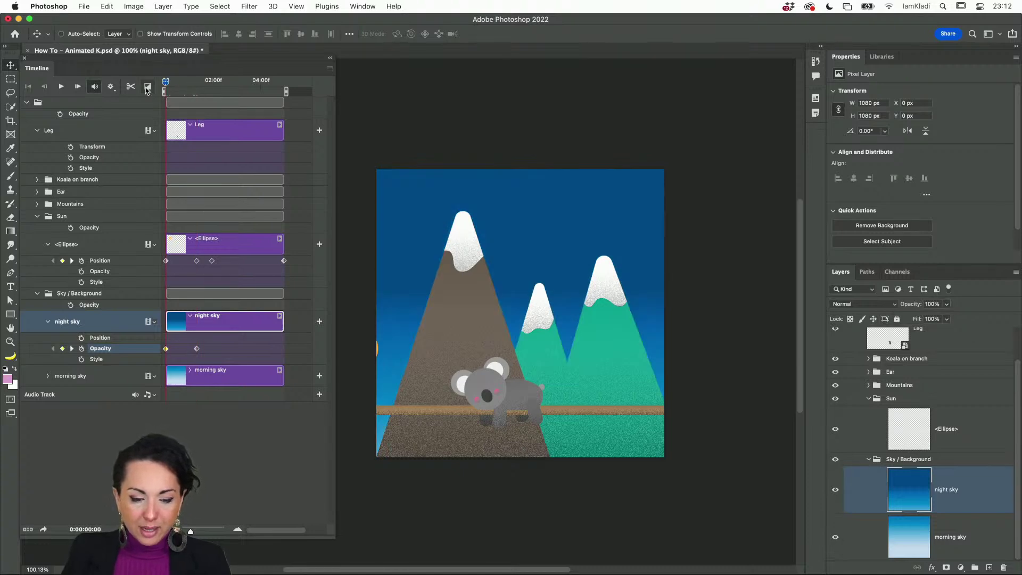
key(space)
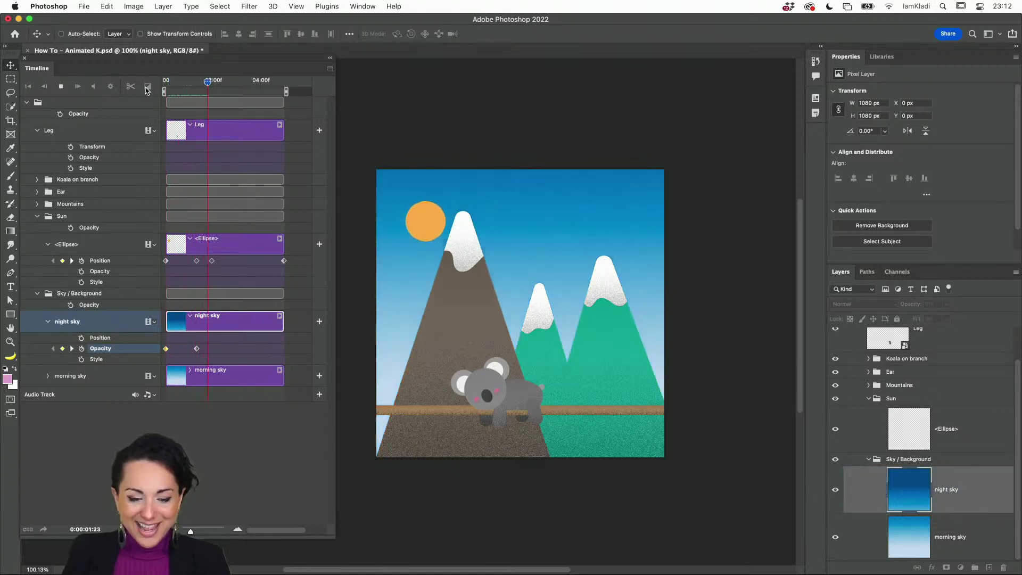
key(space)
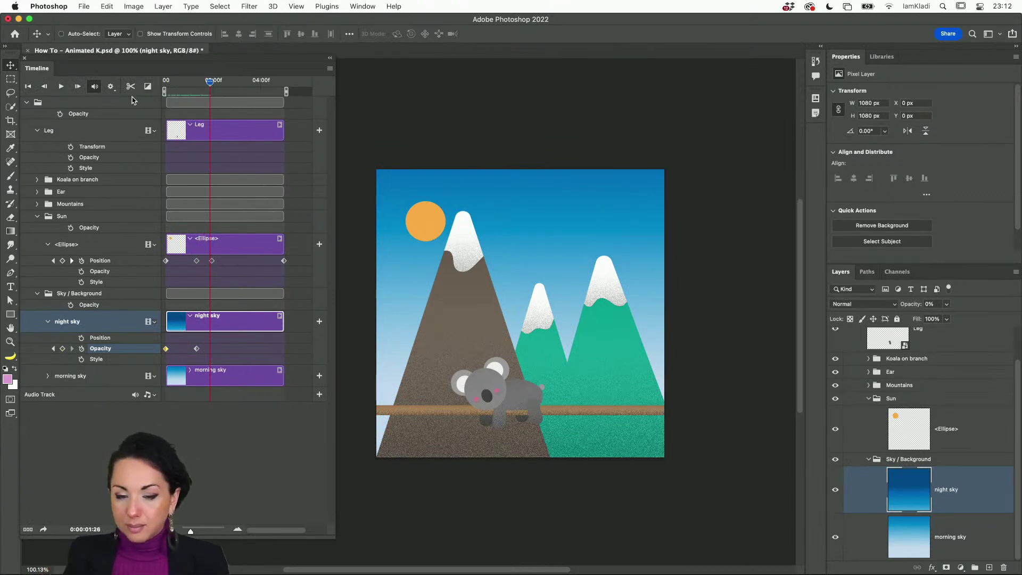
drag(210, 82, 161, 106)
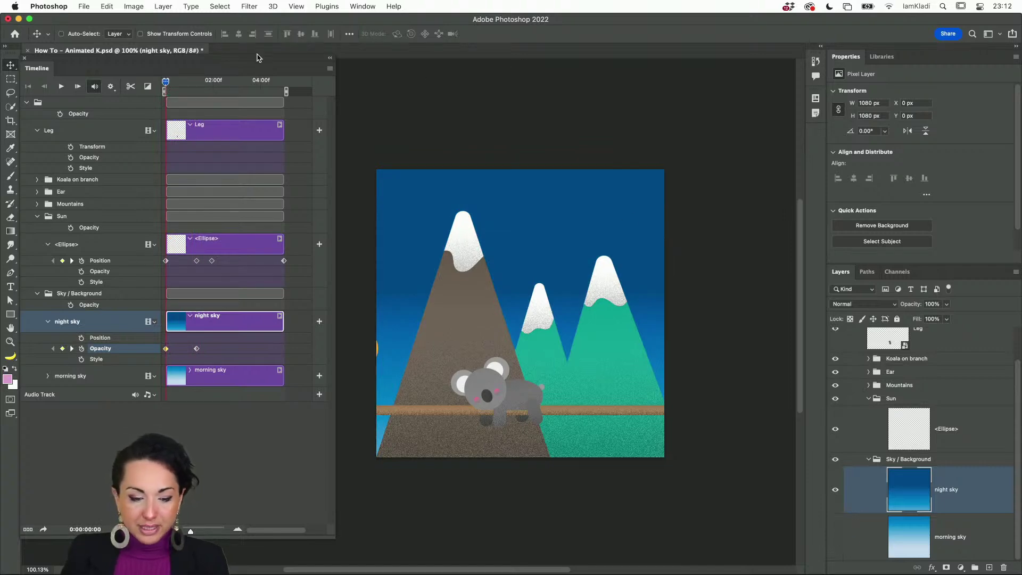
key(space)
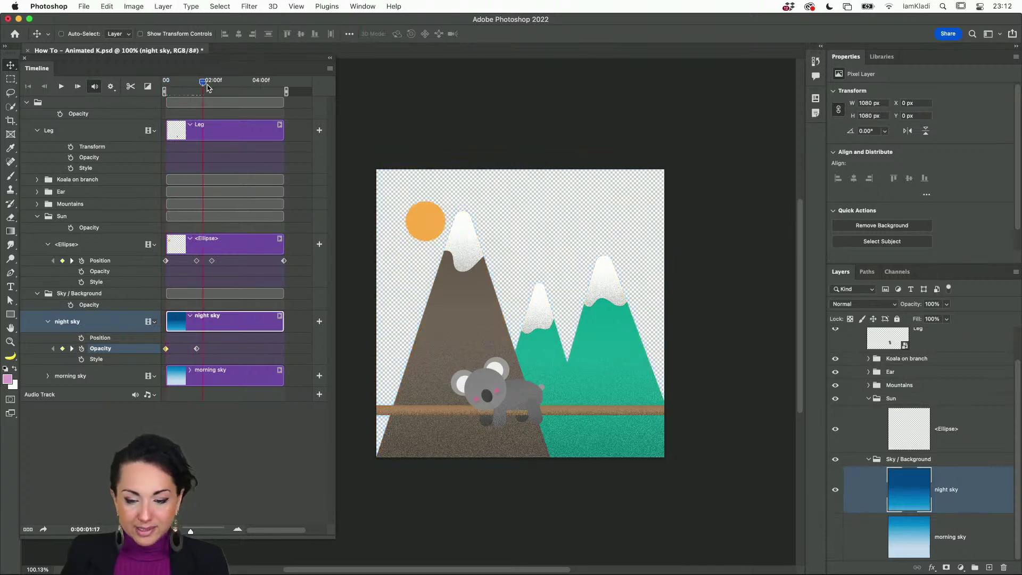
drag(206, 88, 154, 104)
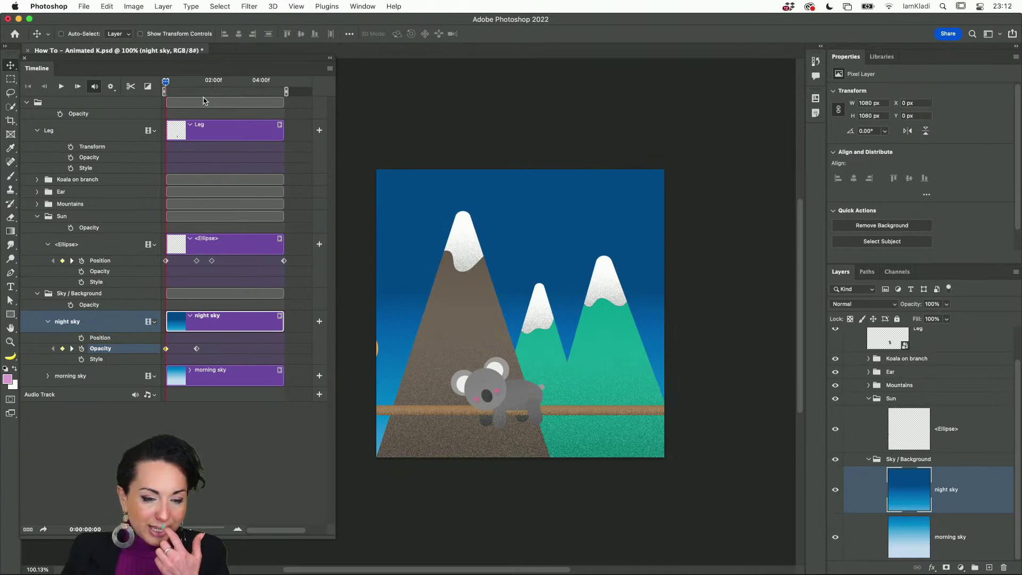
drag(165, 81, 125, 88)
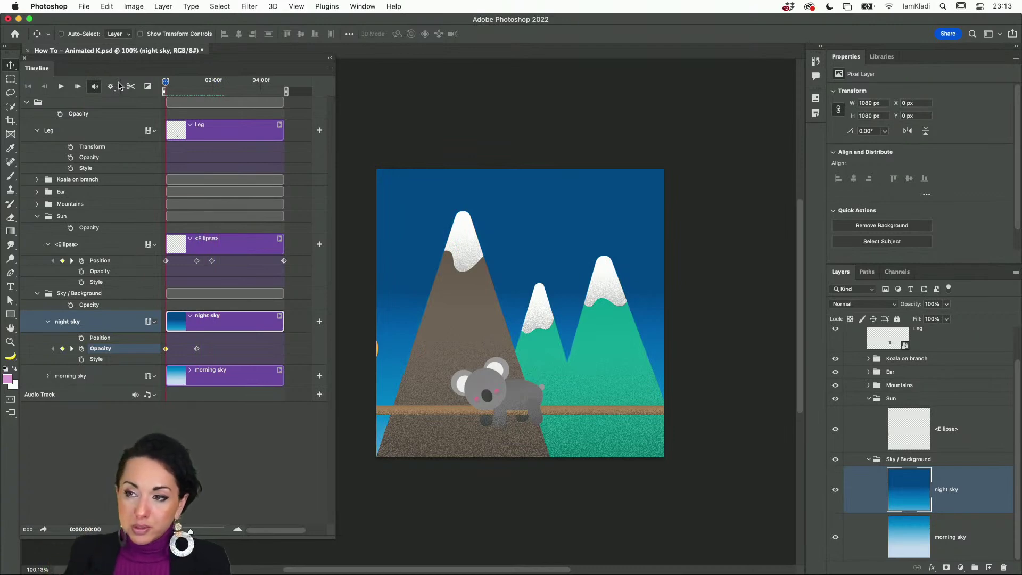
Switch to Illustrator, try repositioning the Morning Sky rectangle's gradient with the Gradient tool, undo the change, and return to Photoshop
mouse_move(395, 572)
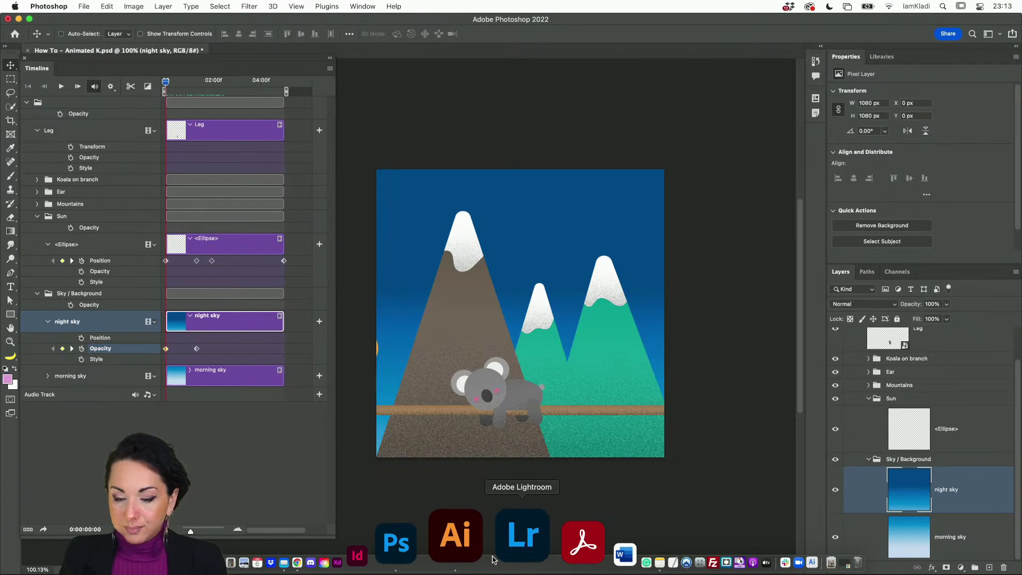
click(456, 542)
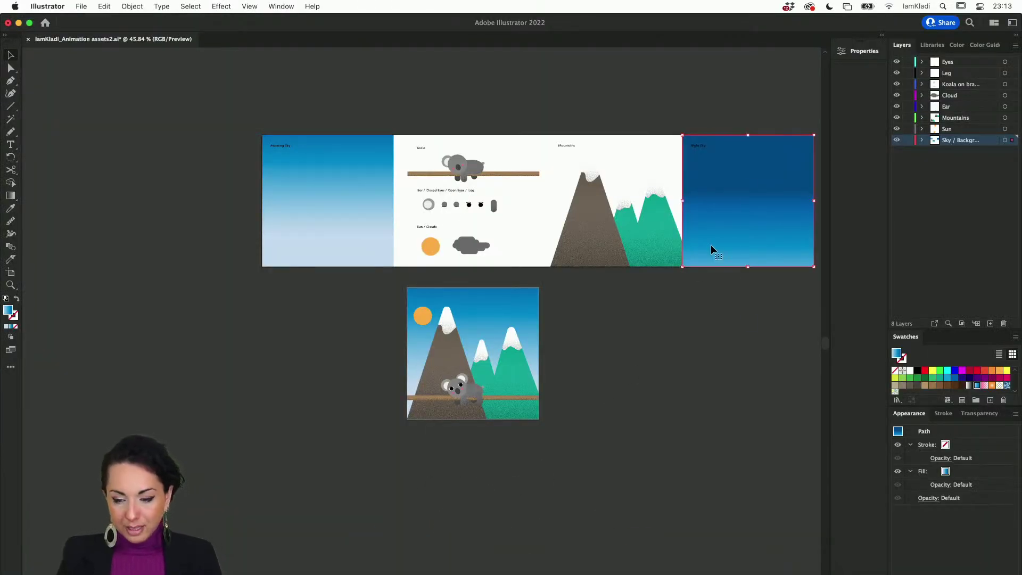
key(g)
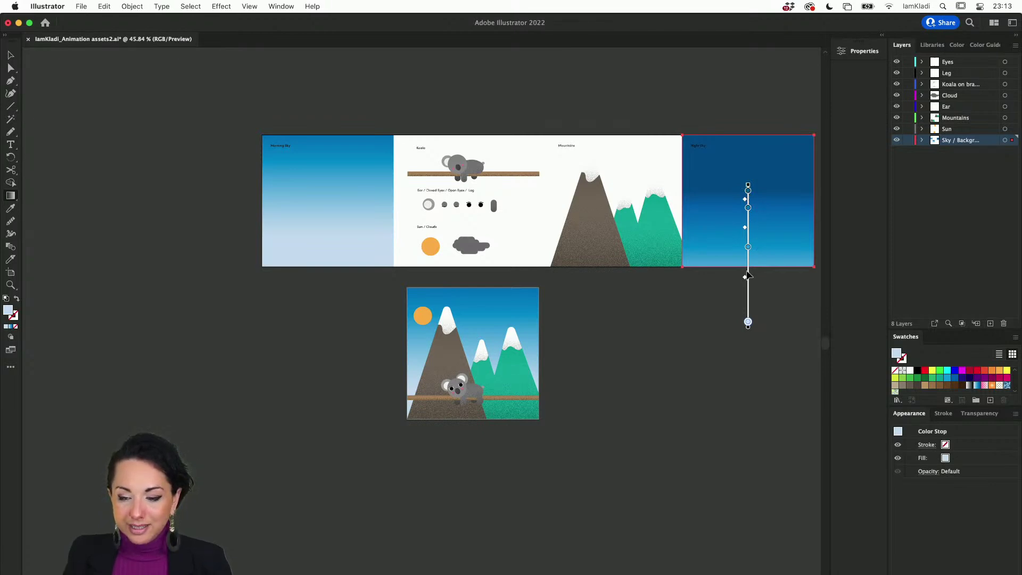
click(324, 184)
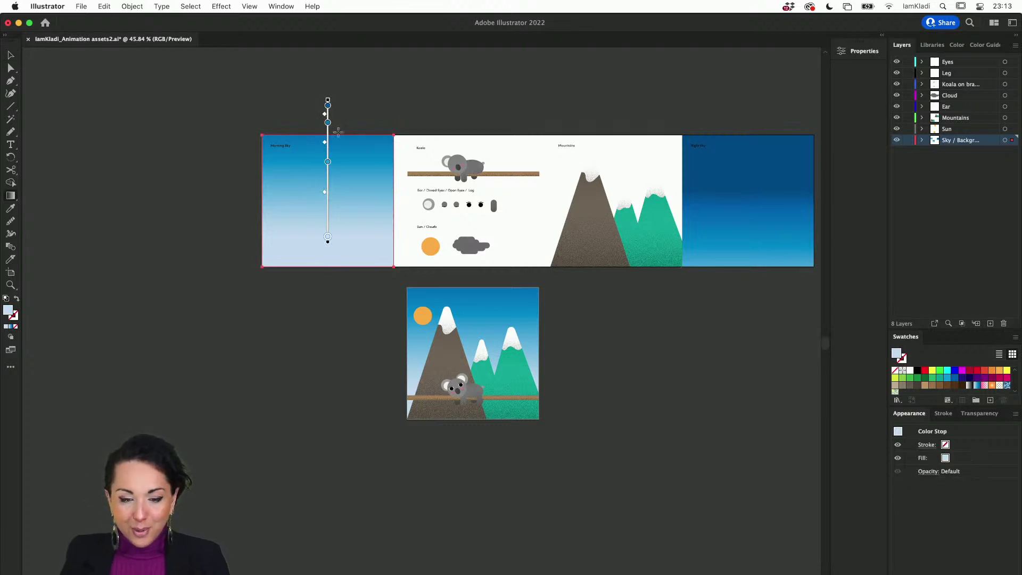
mouse_move(328, 161)
mouse_down()
mouse_move(328, 264)
mouse_move(327, 149)
mouse_up()
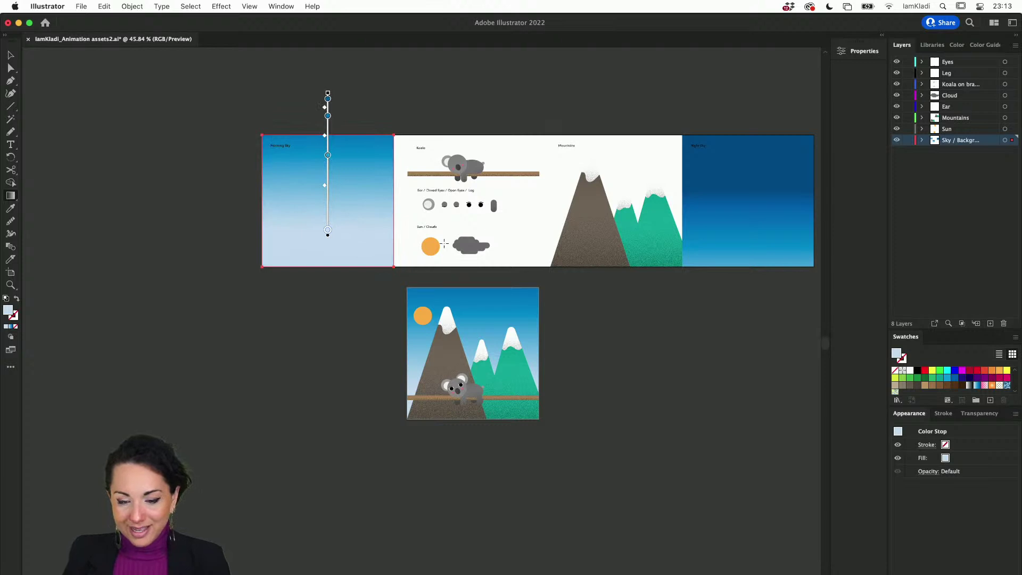
click(368, 364)
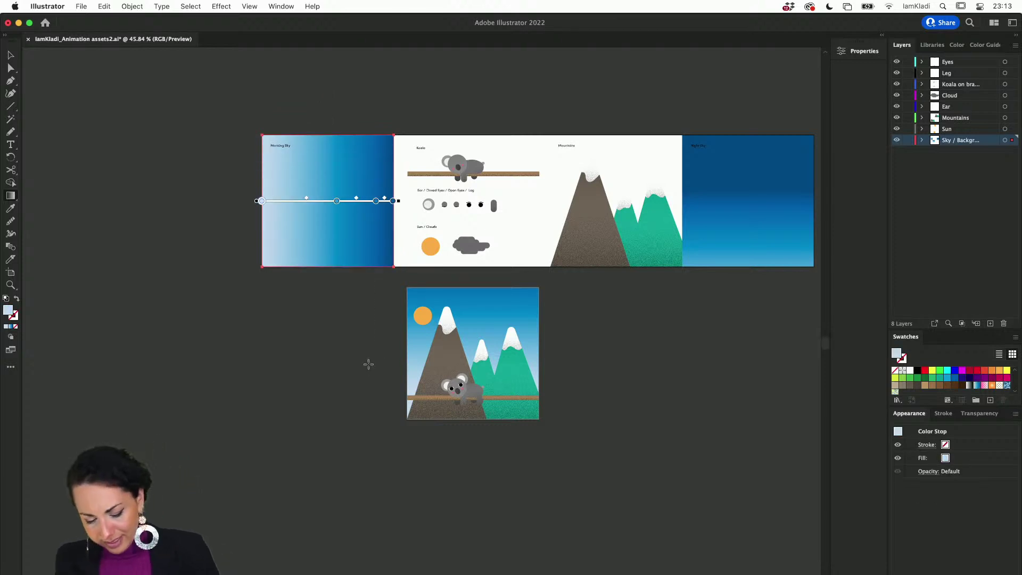
key(super+z)
key(v)
click(415, 430)
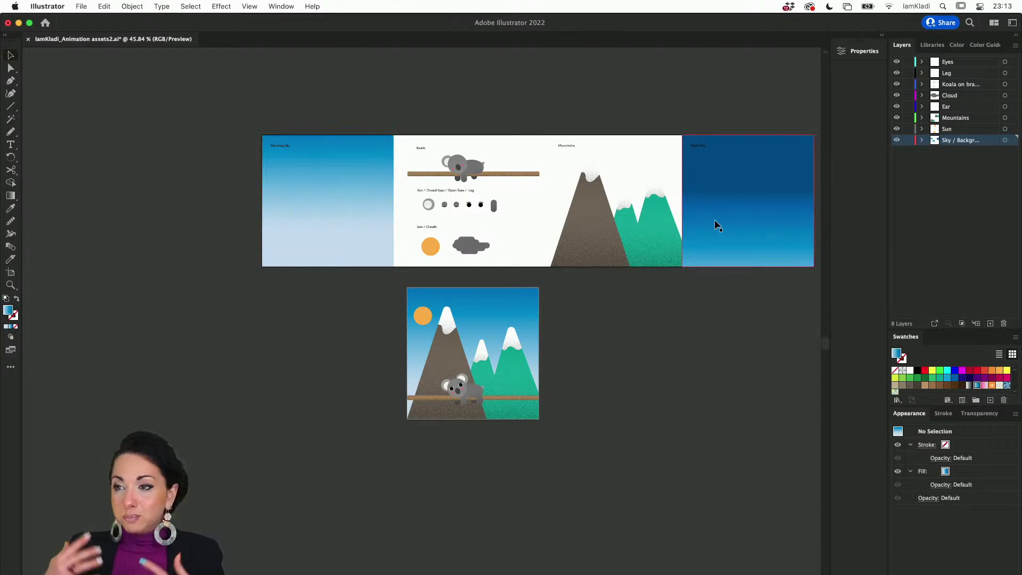
mouse_move(554, 568)
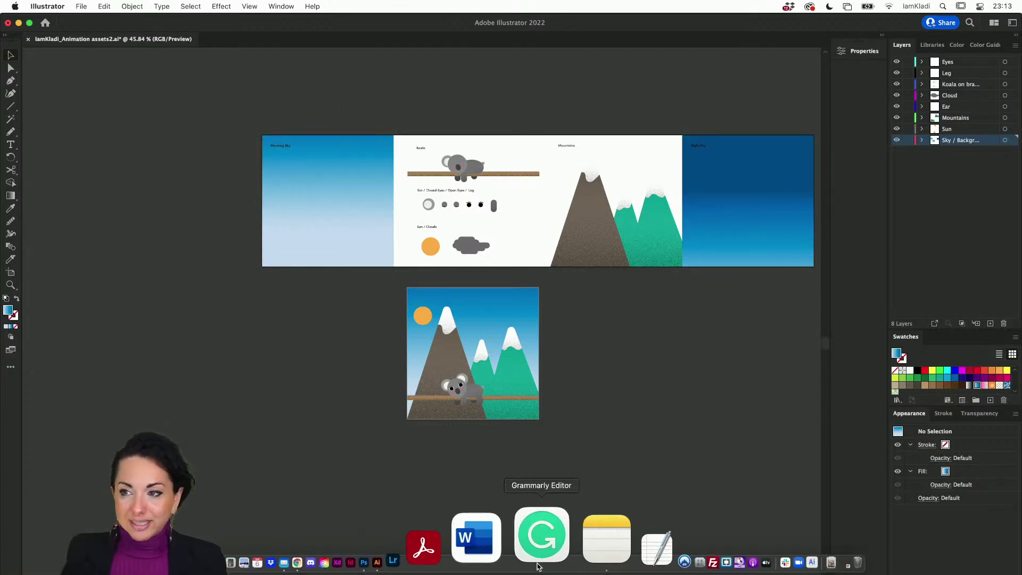
click(474, 551)
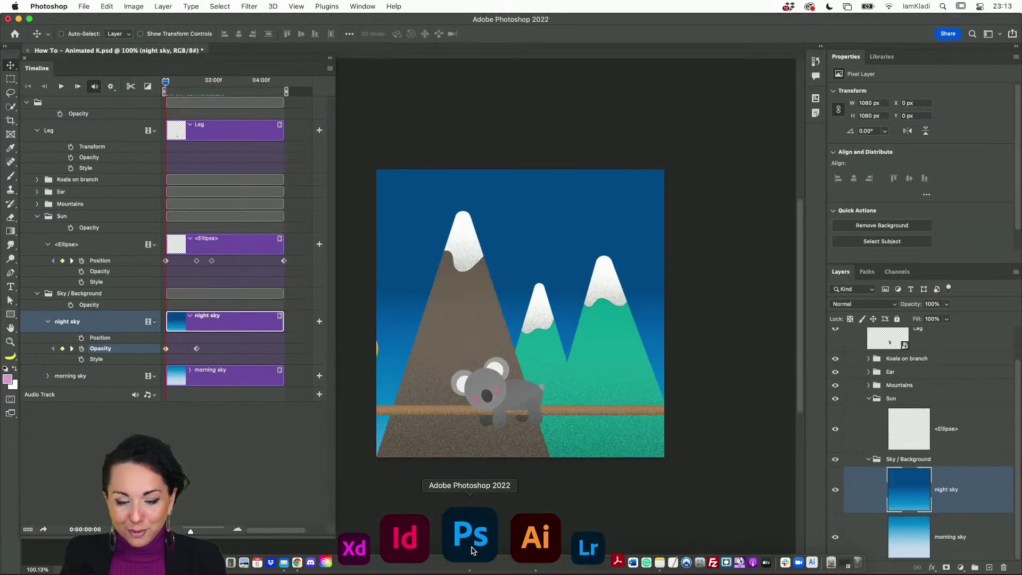
Add a night sky Opacity keyframe at 0:00:01:29, holding the layer at 0% until the sun begins moving again
drag(166, 81, 202, 96)
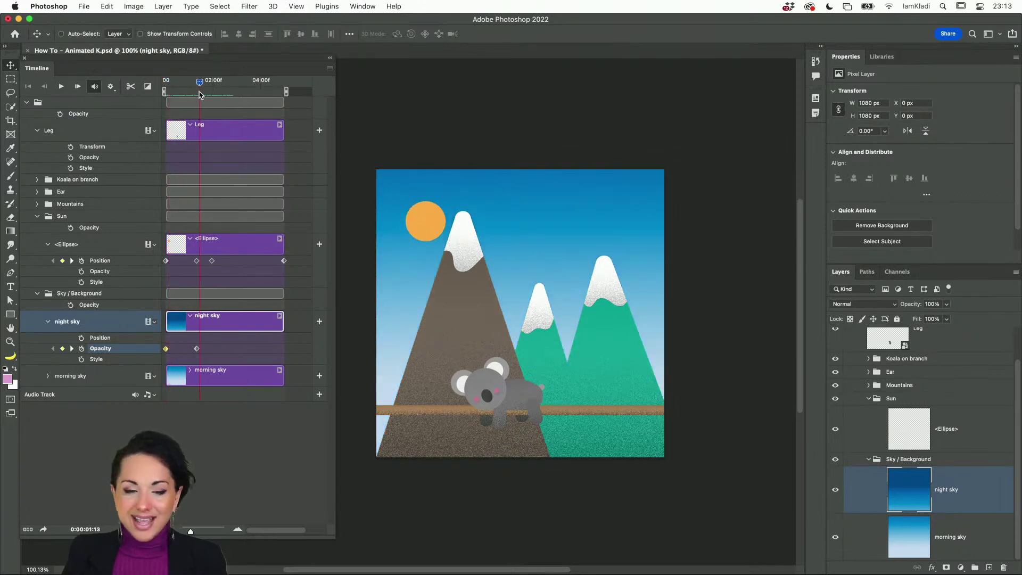
drag(200, 84, 285, 94)
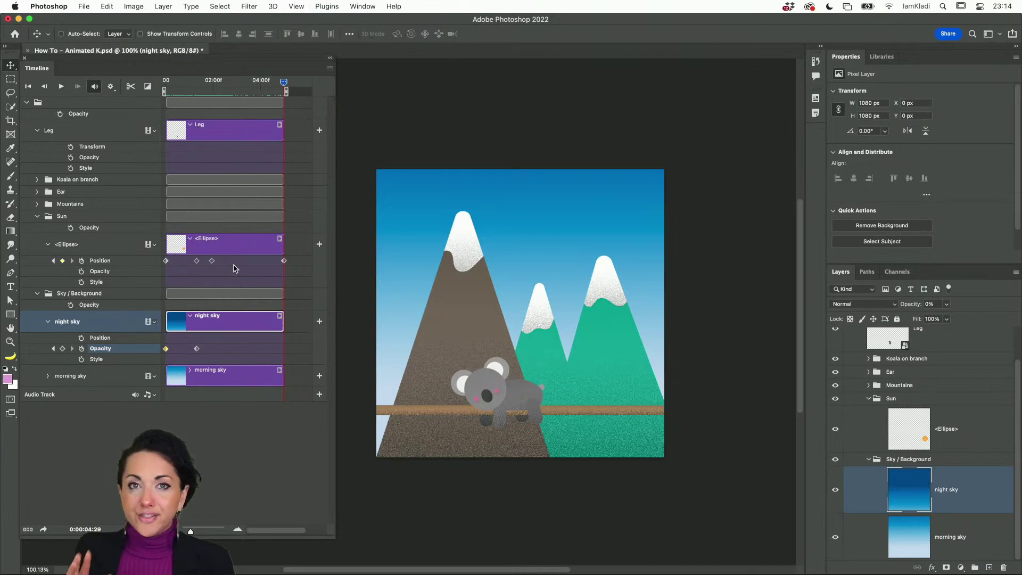
drag(285, 84, 213, 95)
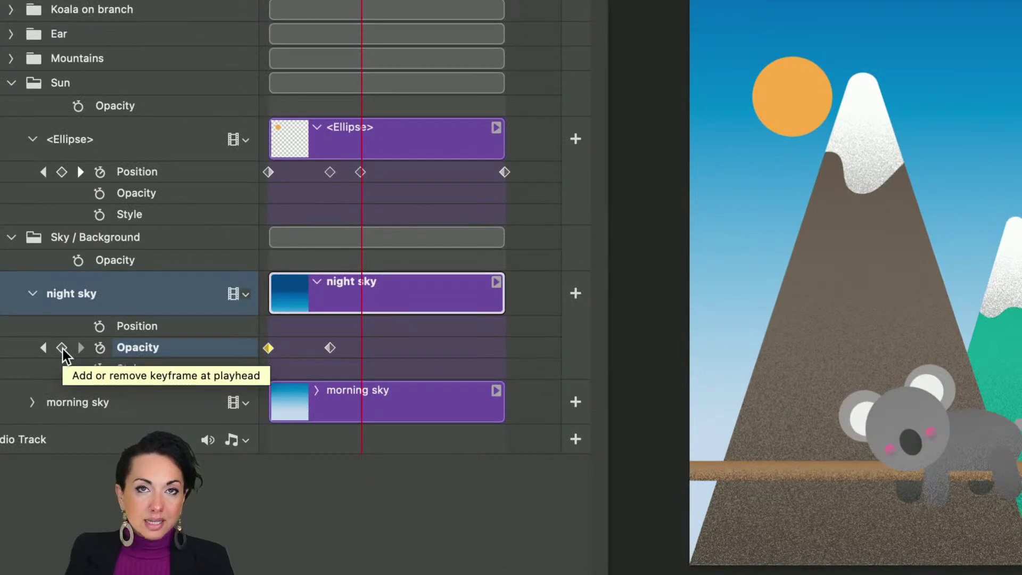
click(62, 348)
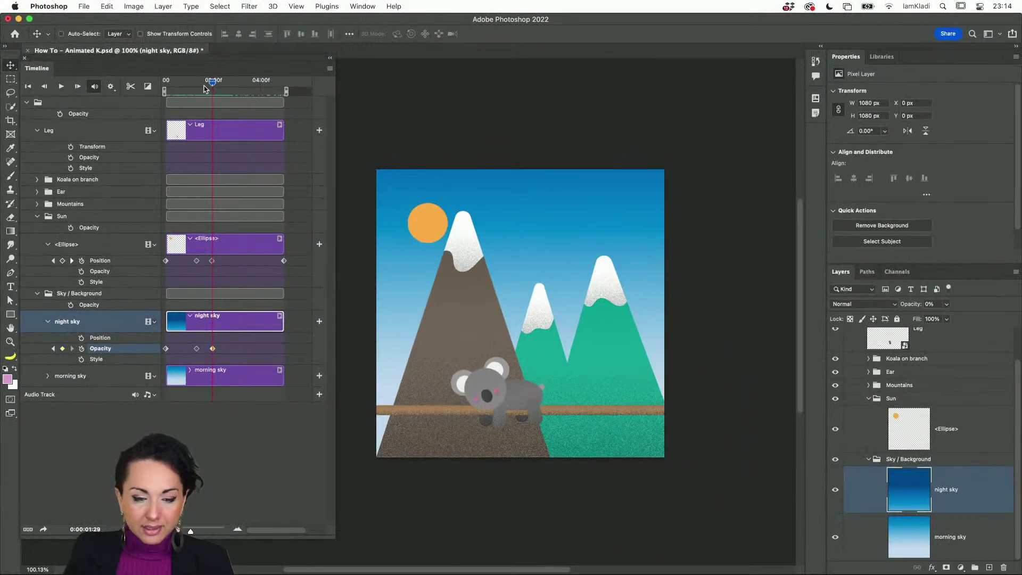
Set the night sky layer's Opacity to 100% at the timeline's end, 0:00:04:29
mouse_move(211, 84)
mouse_down()
mouse_move(171, 92)
mouse_move(208, 97)
mouse_up()
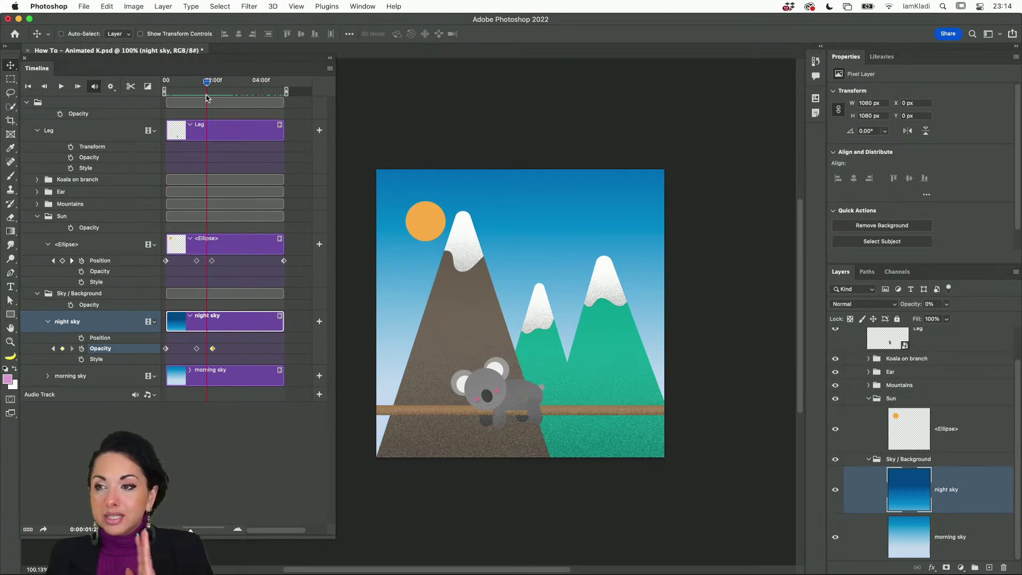
drag(207, 97, 288, 110)
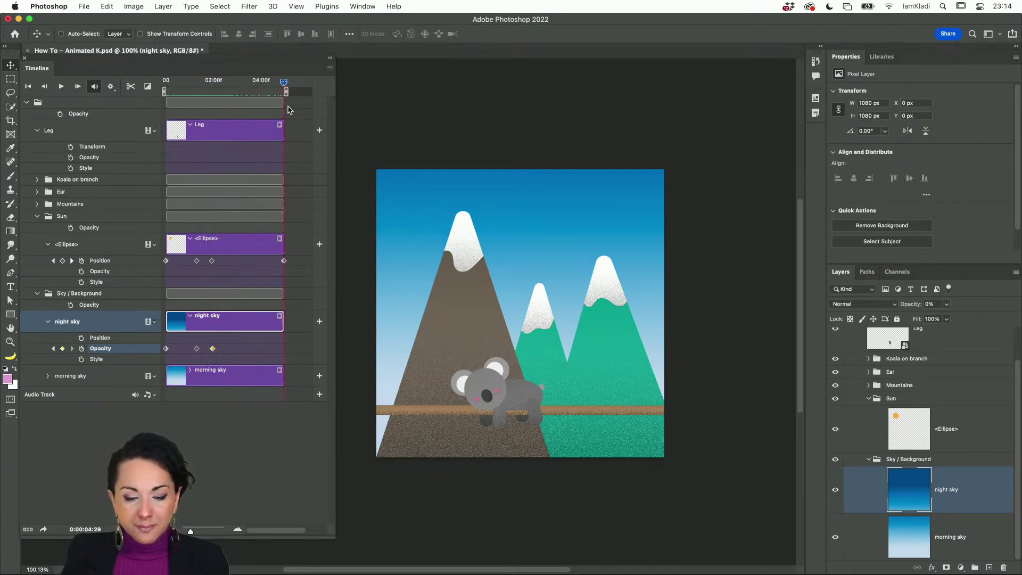
click(946, 305)
drag(947, 318, 1020, 315)
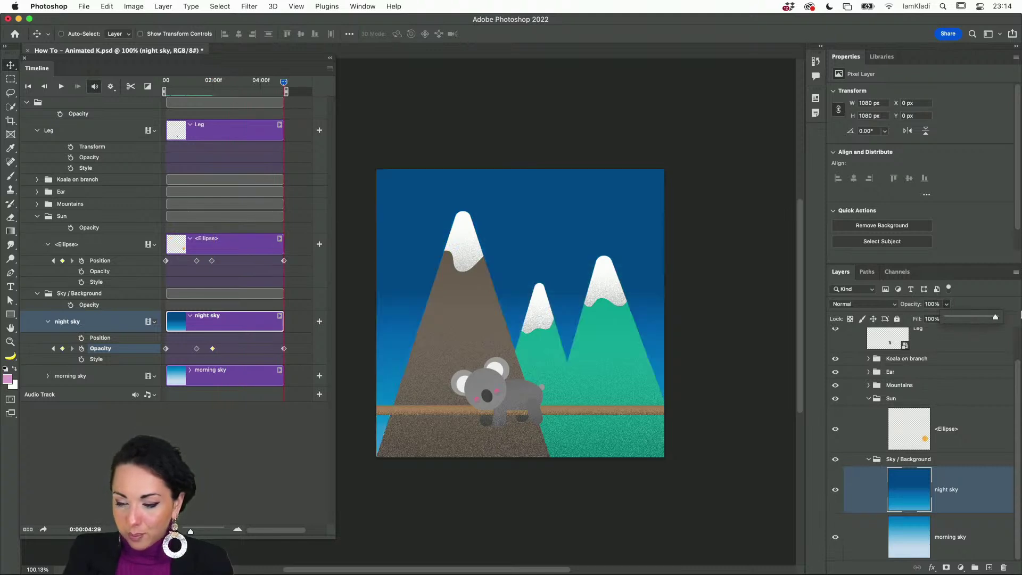
Preview the sky animation from its start and save the document, permanently dismissing the nested layer groups warning
drag(284, 82, 117, 76)
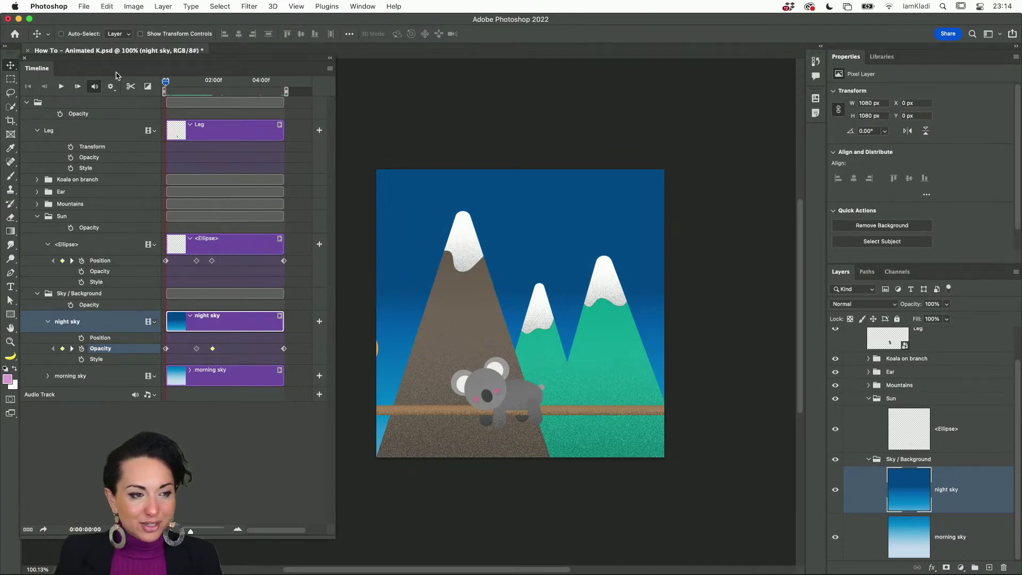
key(space)
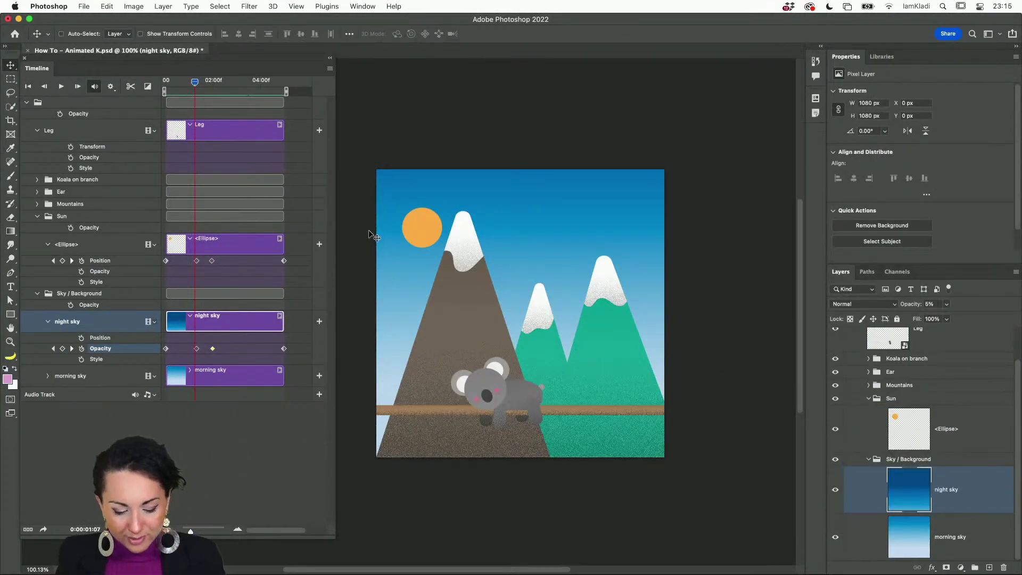
key(super+s)
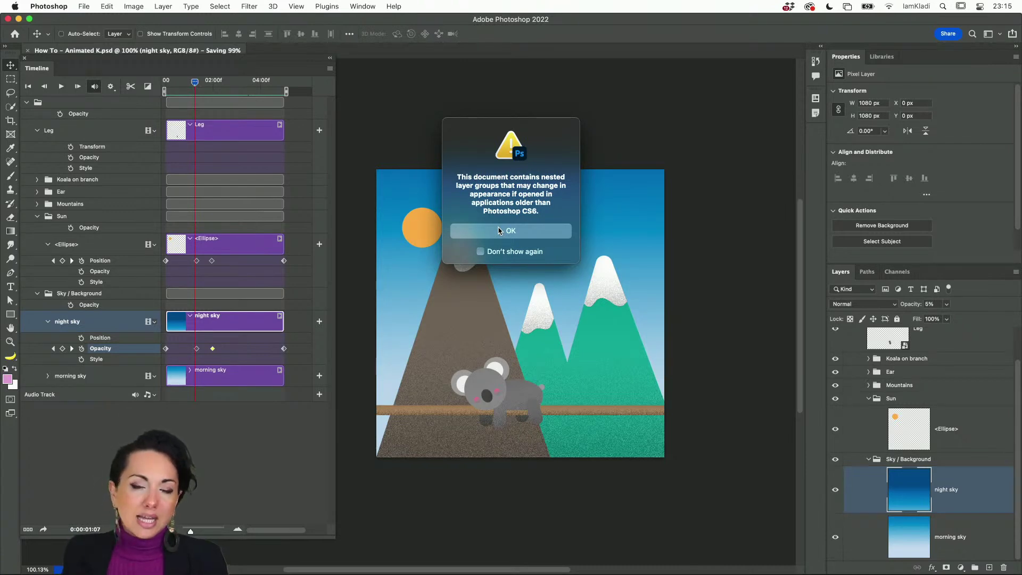
click(480, 251)
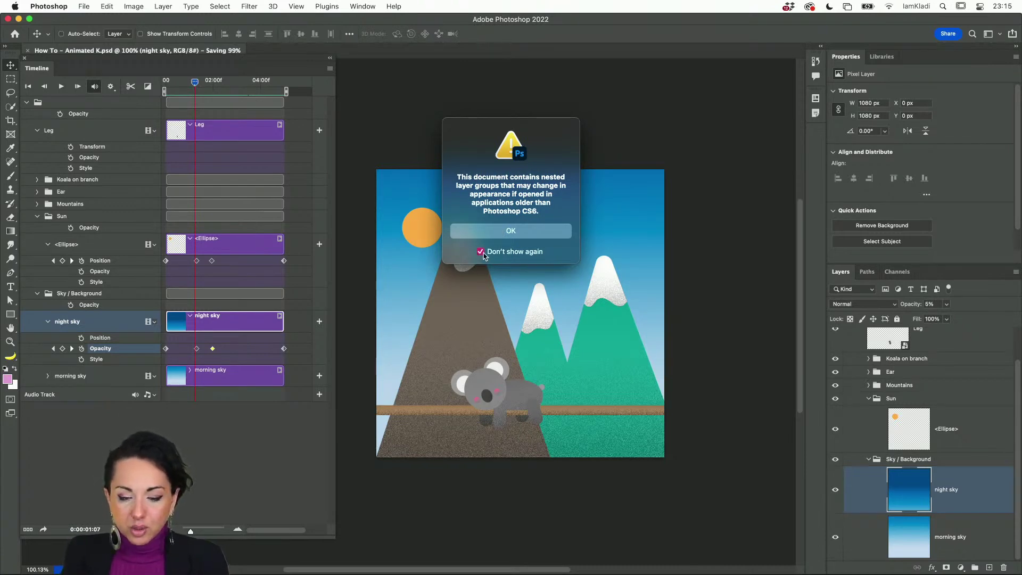
click(519, 234)
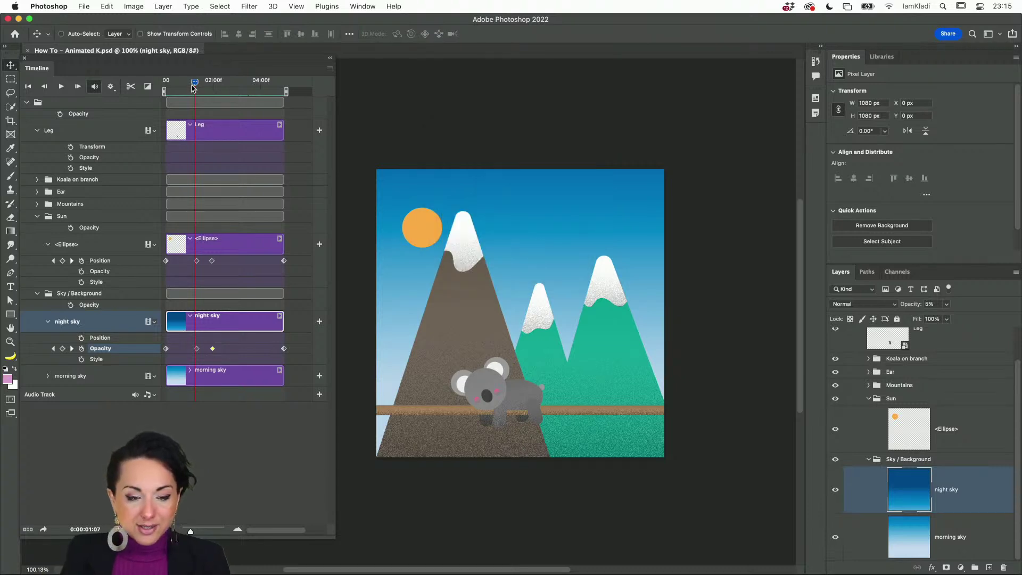
At the timeline's start, rotate the koala's Leg layer to about -34.77° and add its first Transform keyframe
drag(195, 82, 147, 85)
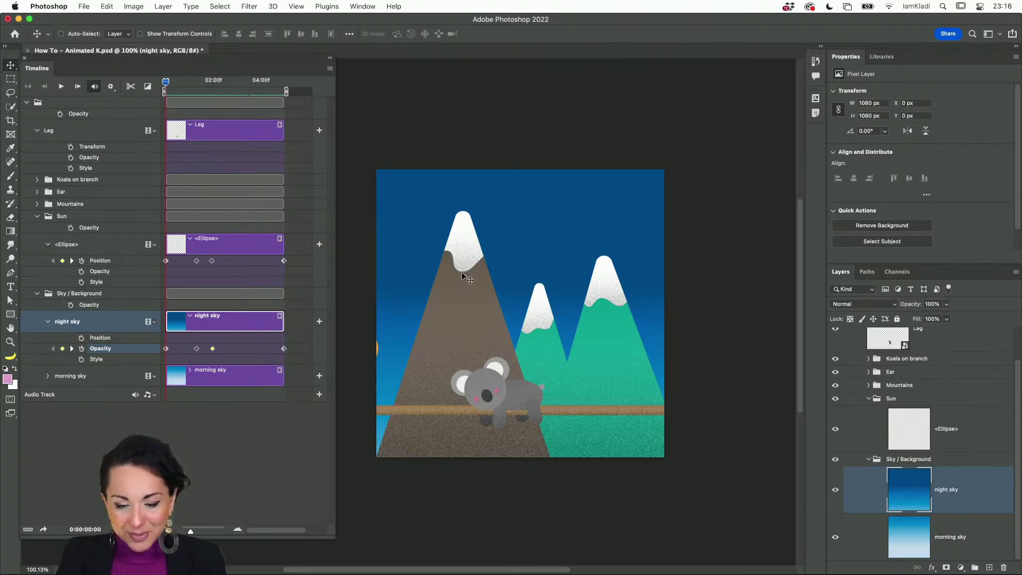
scroll(523, 385, up, 3)
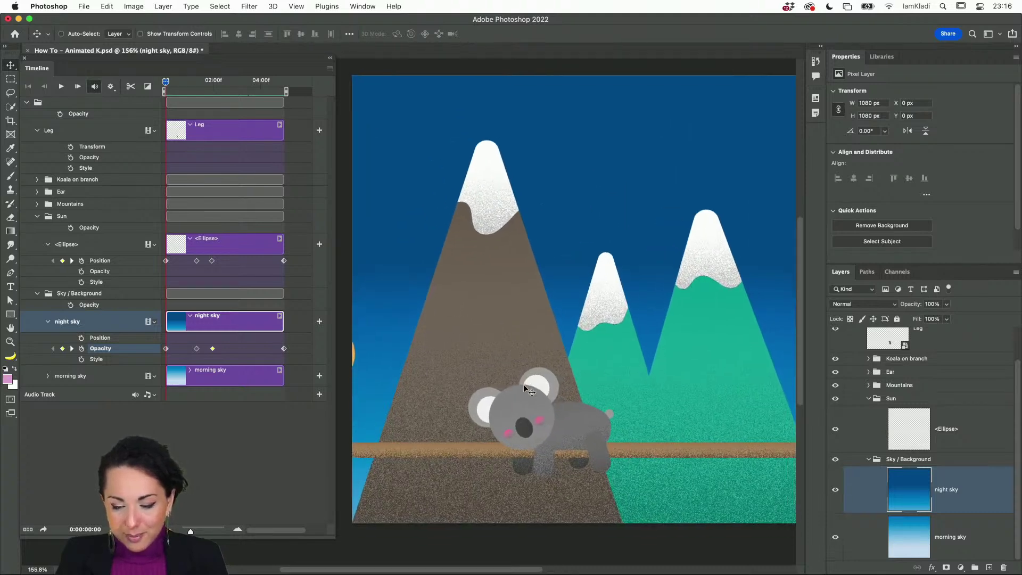
scroll(522, 385, up, 3)
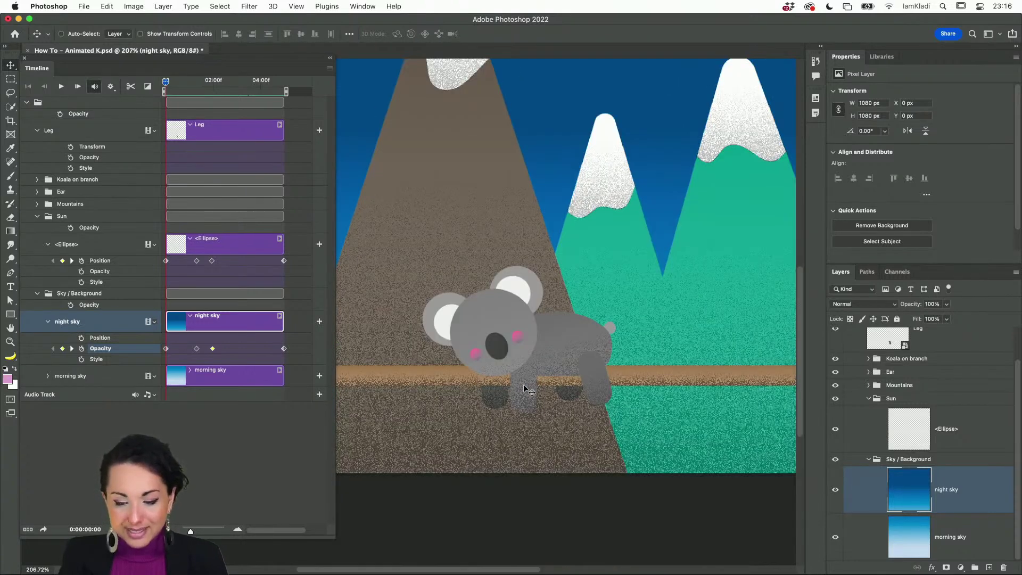
scroll(945, 427, up, 2)
click(960, 379)
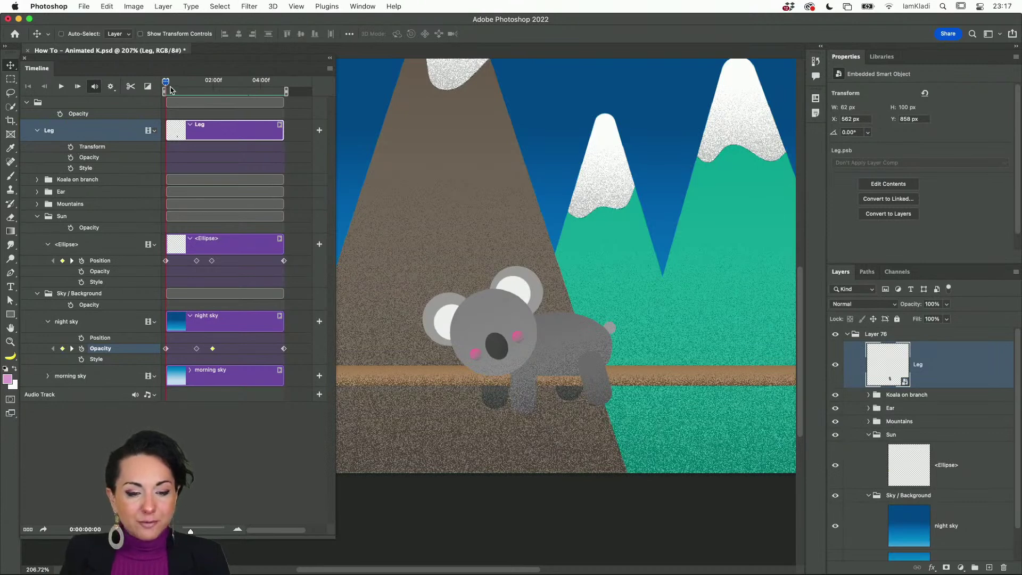
click(216, 148)
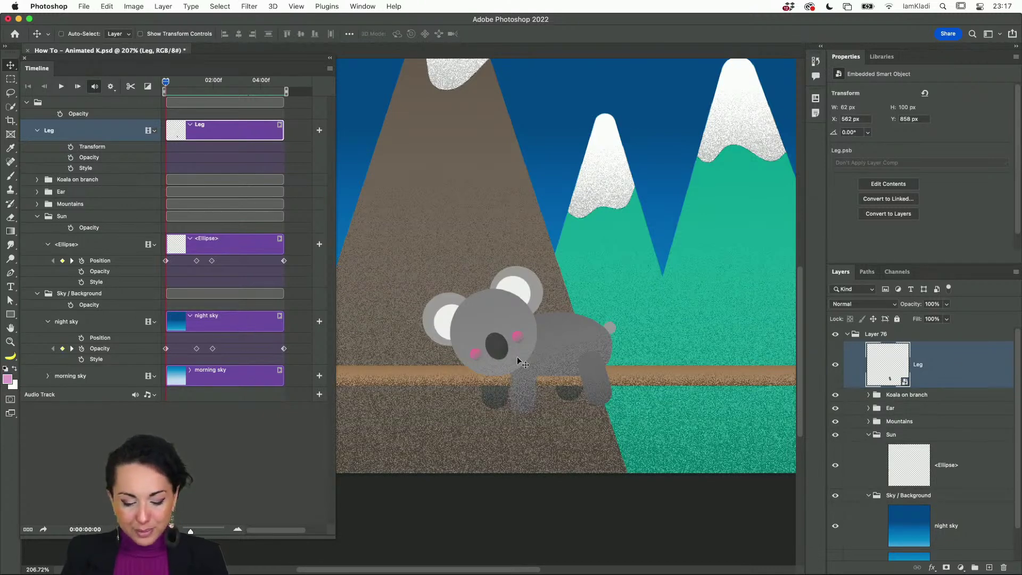
key(super+t)
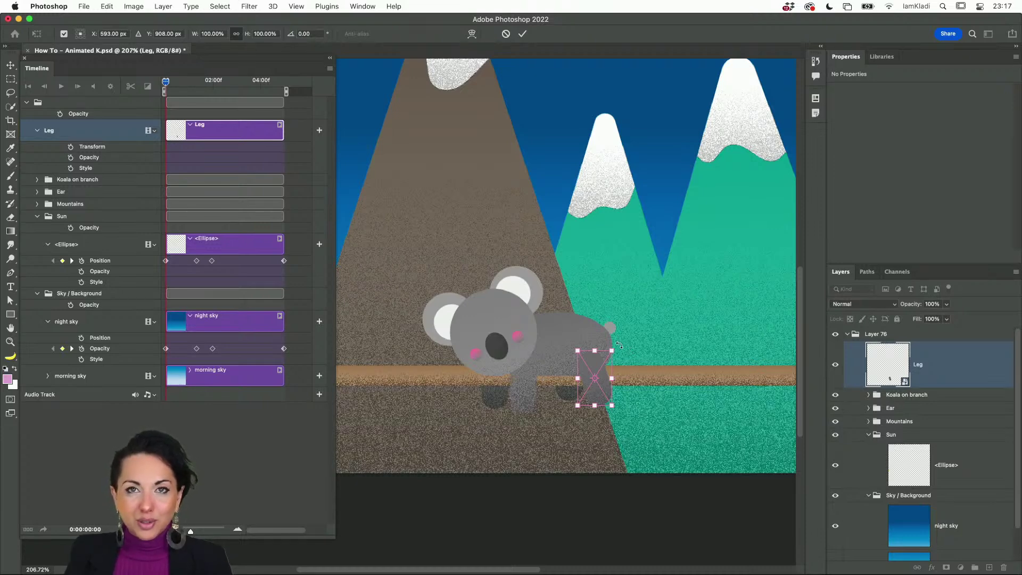
mouse_move(619, 344)
mouse_down()
mouse_move(591, 331)
mouse_move(622, 346)
mouse_up()
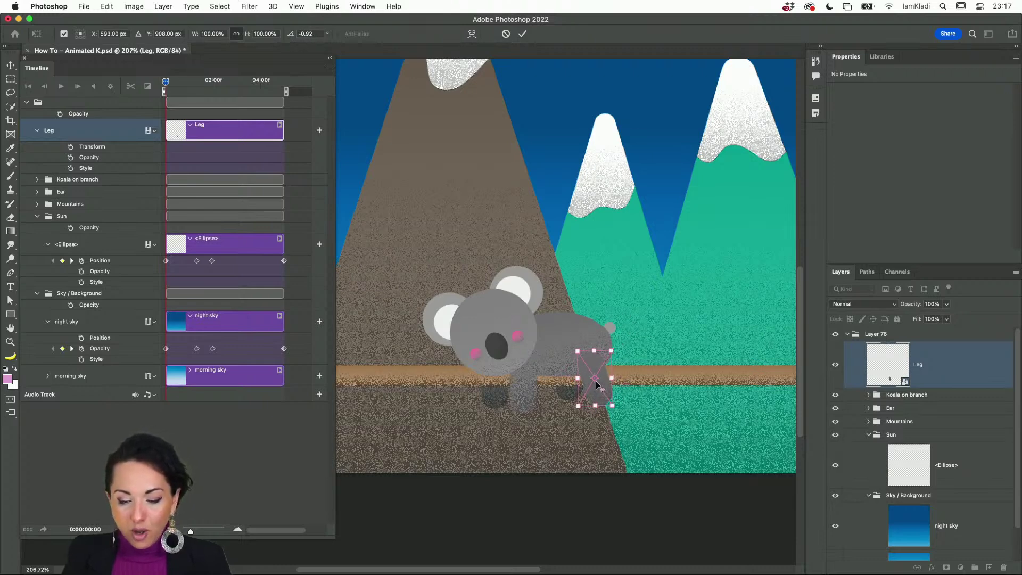
drag(595, 378, 597, 380)
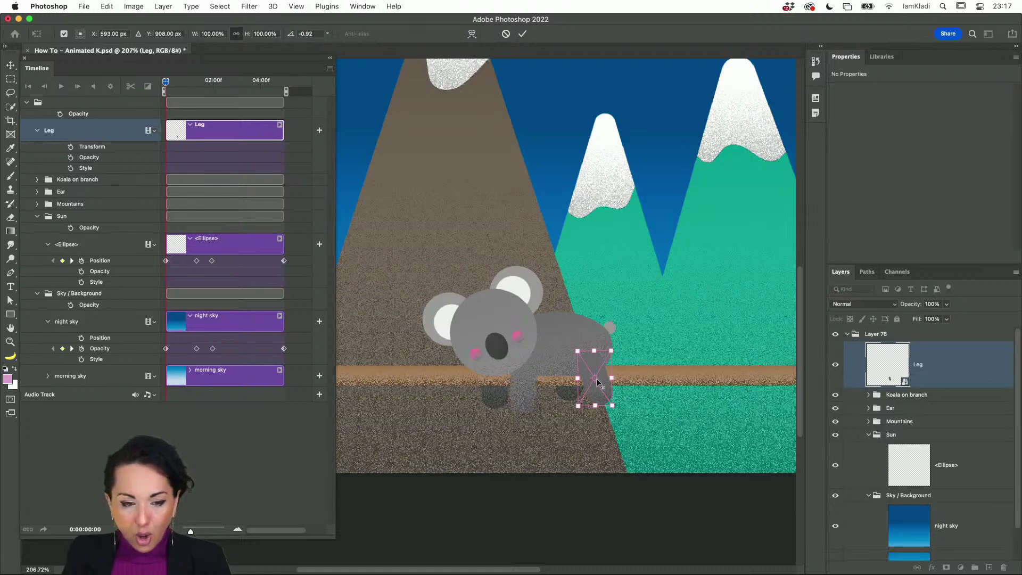
scroll(595, 378, up, 5)
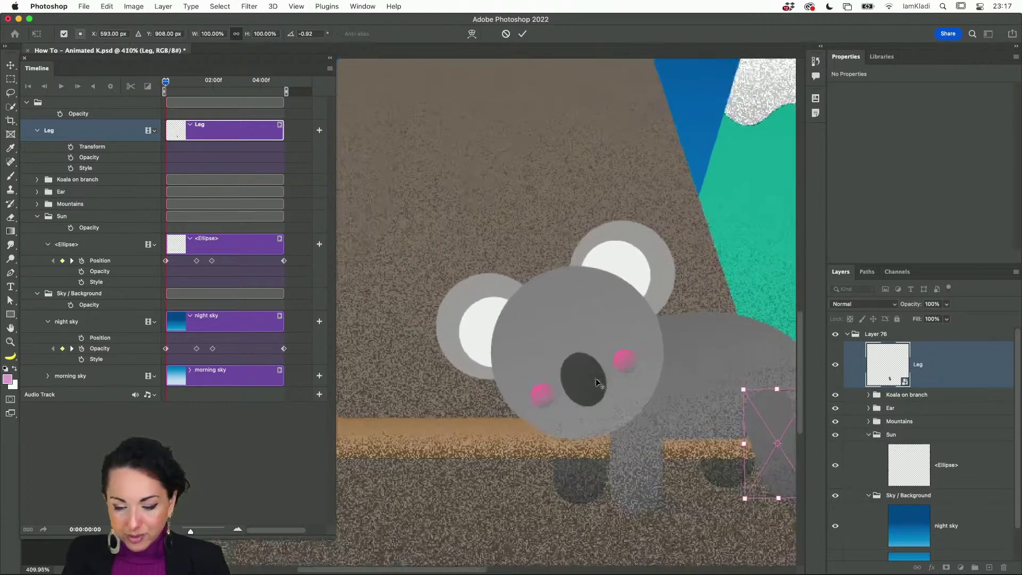
scroll(683, 413, right, 5)
scroll(683, 413, down, 1)
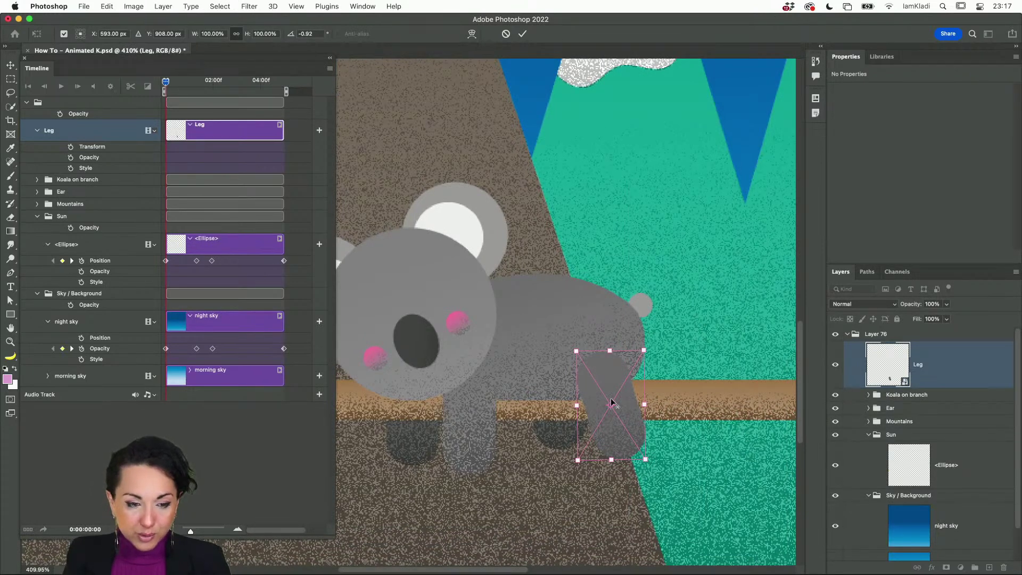
scroll(611, 398, down, 3)
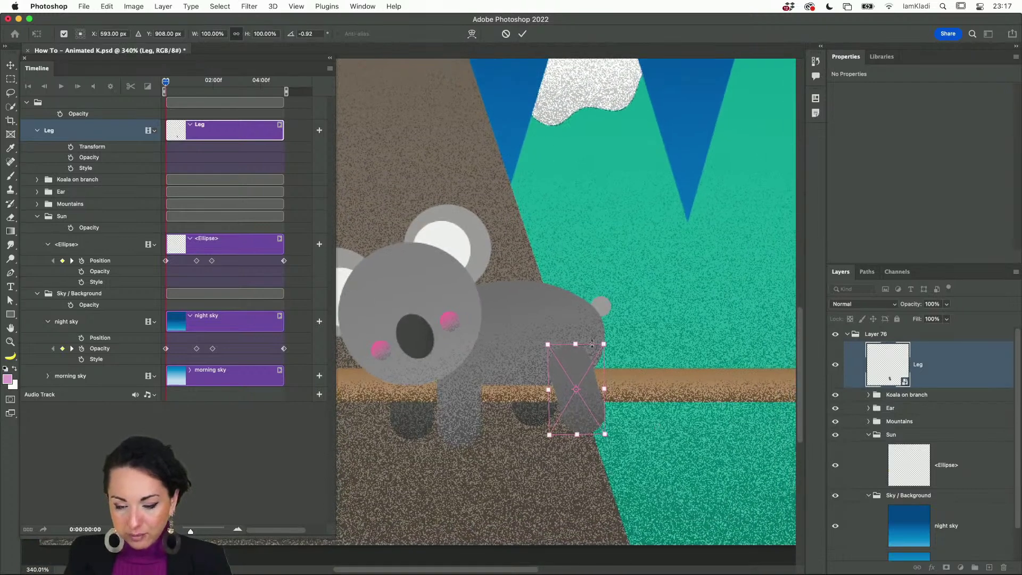
drag(610, 342, 579, 334)
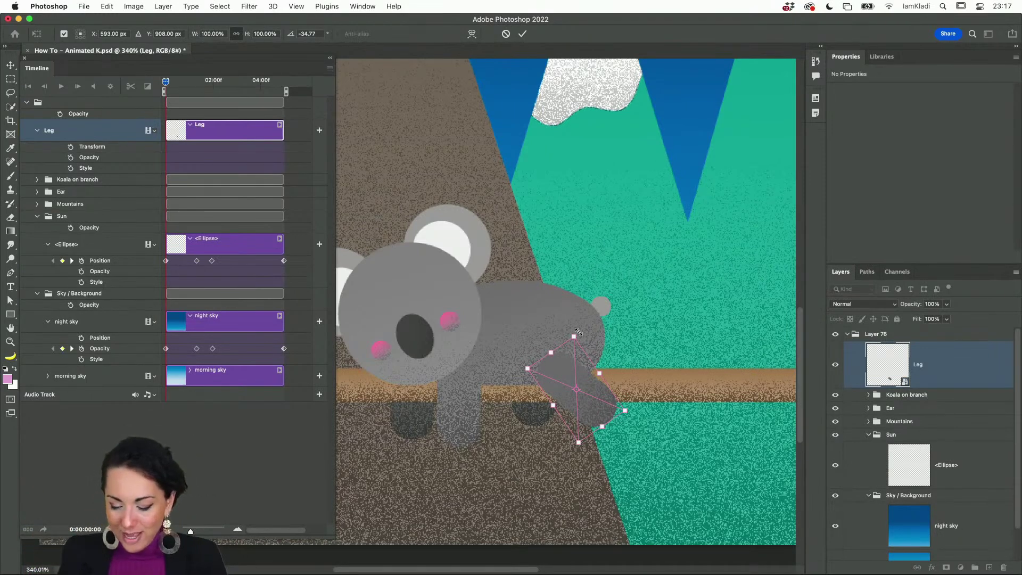
key(Return)
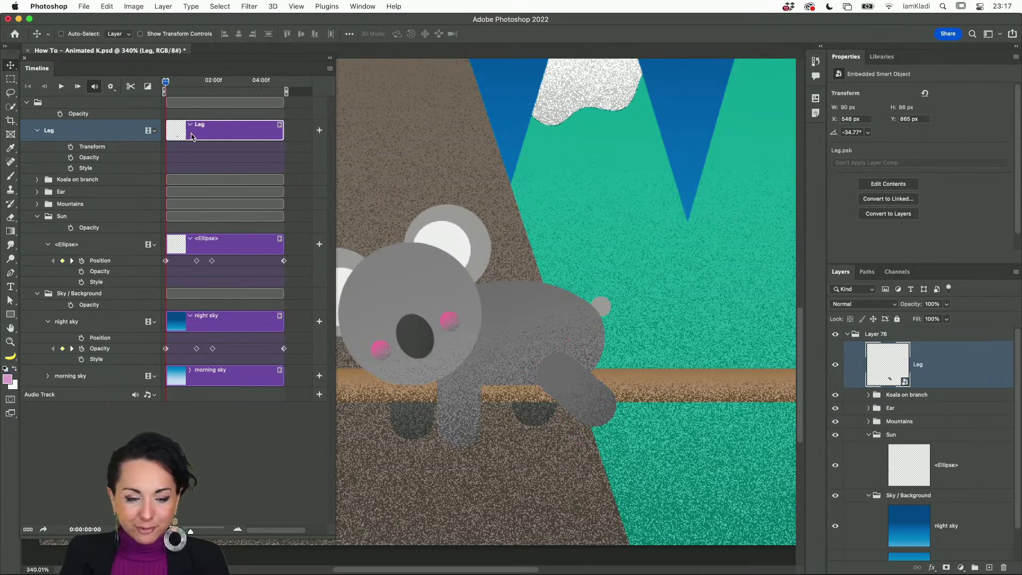
click(72, 147)
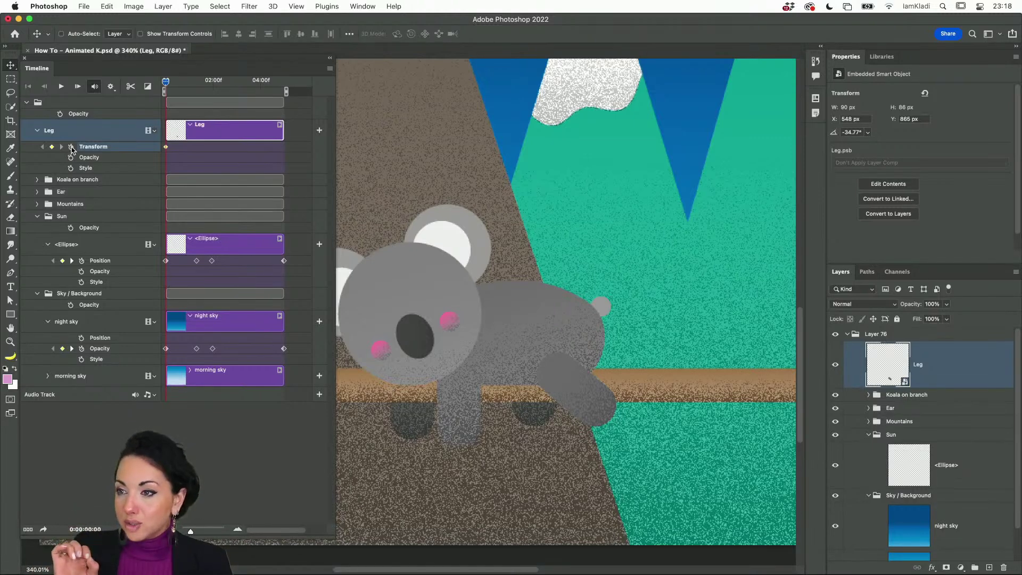
Rotate the leg forward to about 33.32° at 0:00:01:02 to create a second Transform keyframe
drag(165, 84, 191, 87)
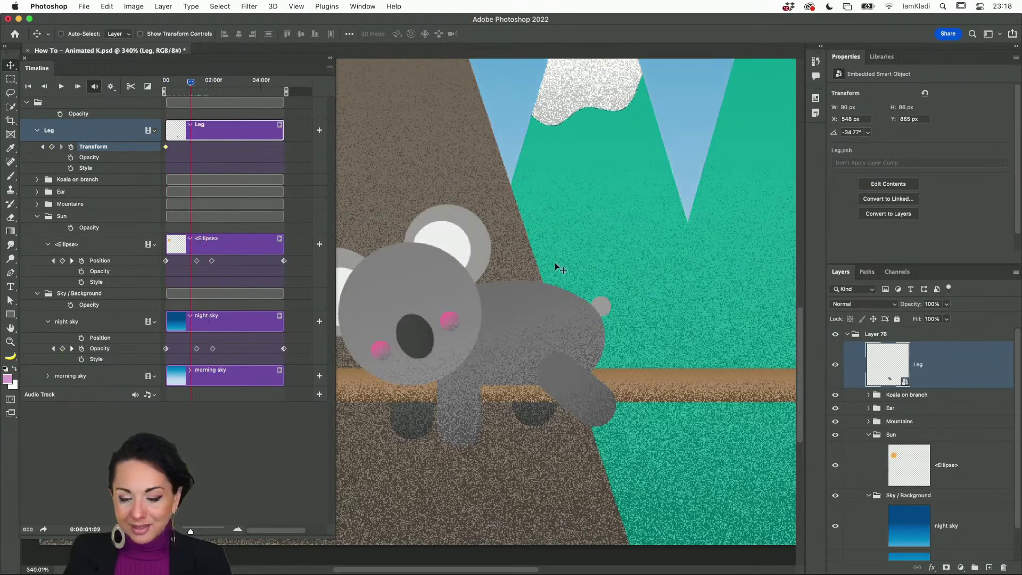
key(super+t)
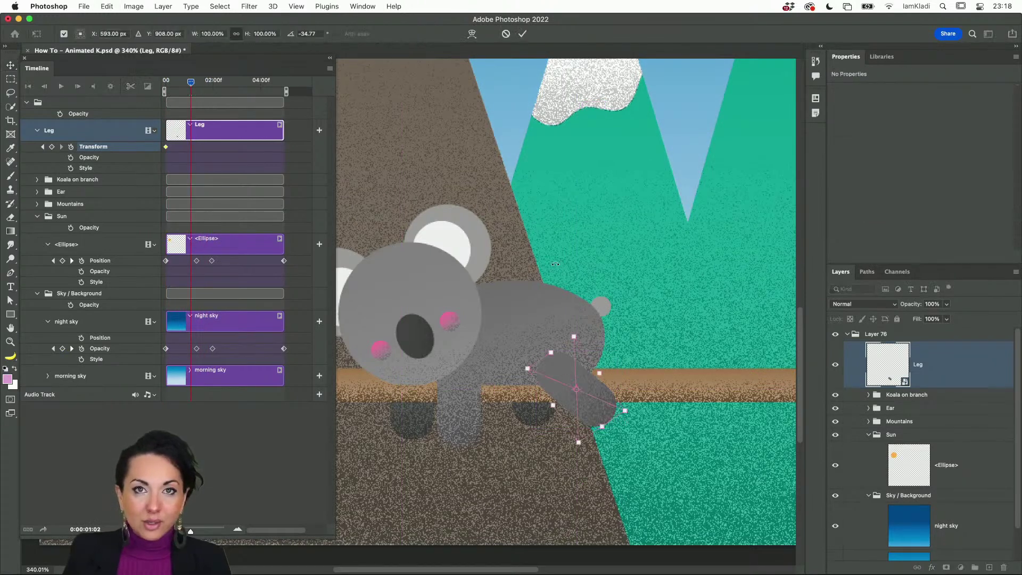
drag(659, 437, 571, 455)
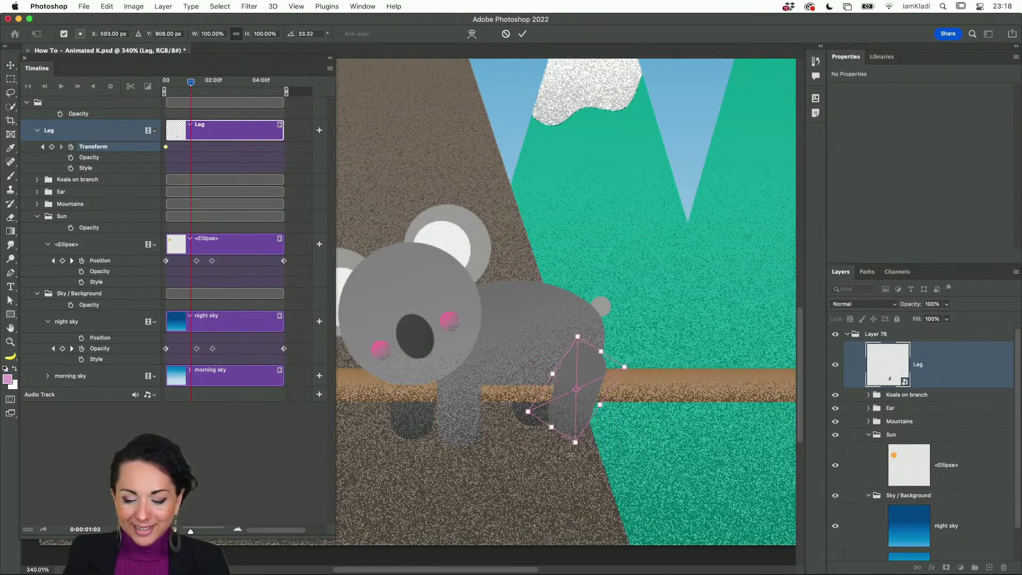
key(Return)
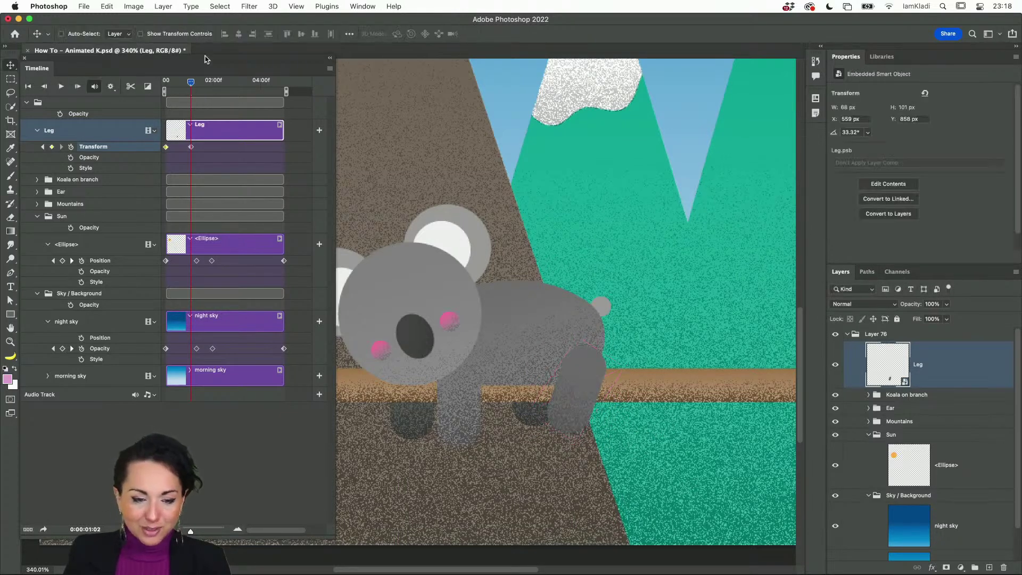
Speed up the leg swing by moving its second Transform keyframe earlier, previewing the motion from the timeline's start
drag(191, 81, 136, 86)
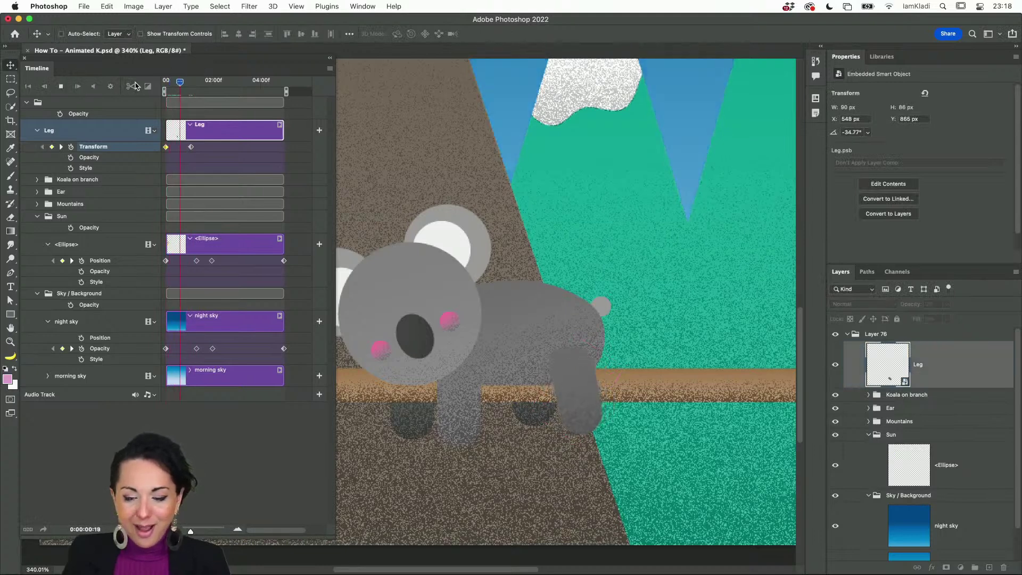
click(192, 146)
drag(193, 152, 186, 151)
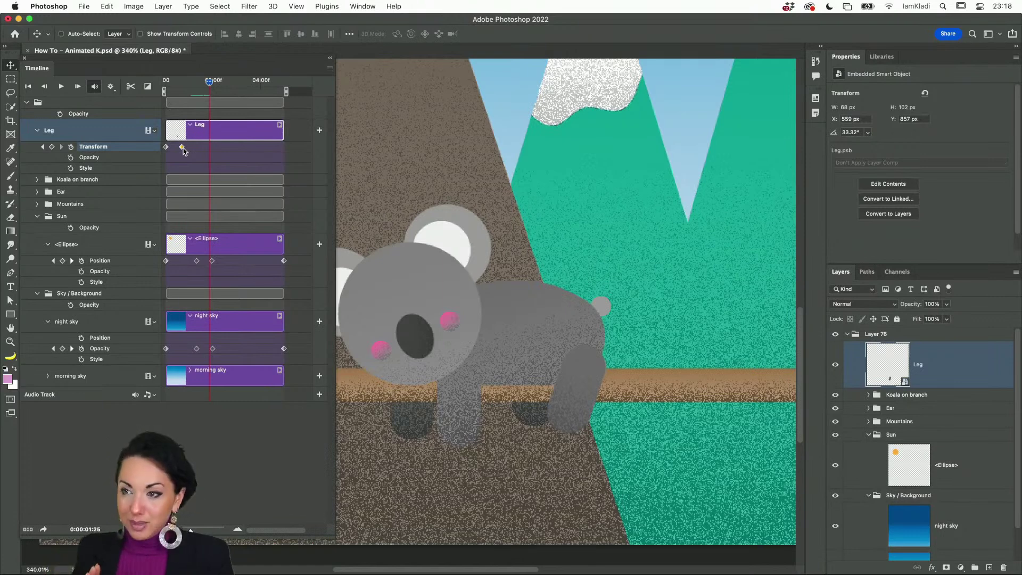
drag(209, 83, 142, 87)
key(space)
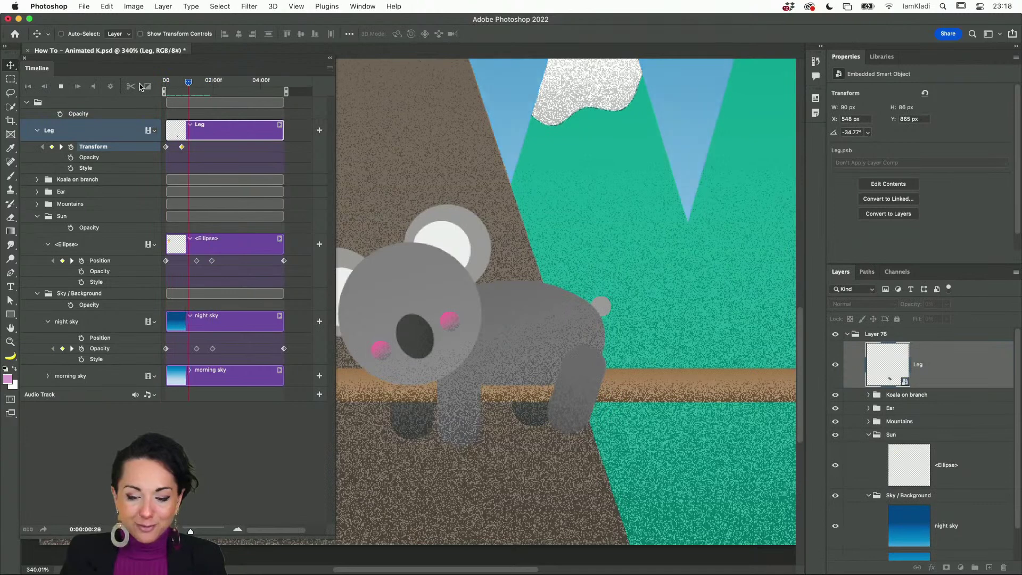
key(space)
Add a leg Transform keyframe at 0:00:01:09 by rotating the leg back to about 5.94°
mouse_move(202, 87)
mouse_down()
mouse_move(157, 92)
mouse_move(196, 96)
mouse_up()
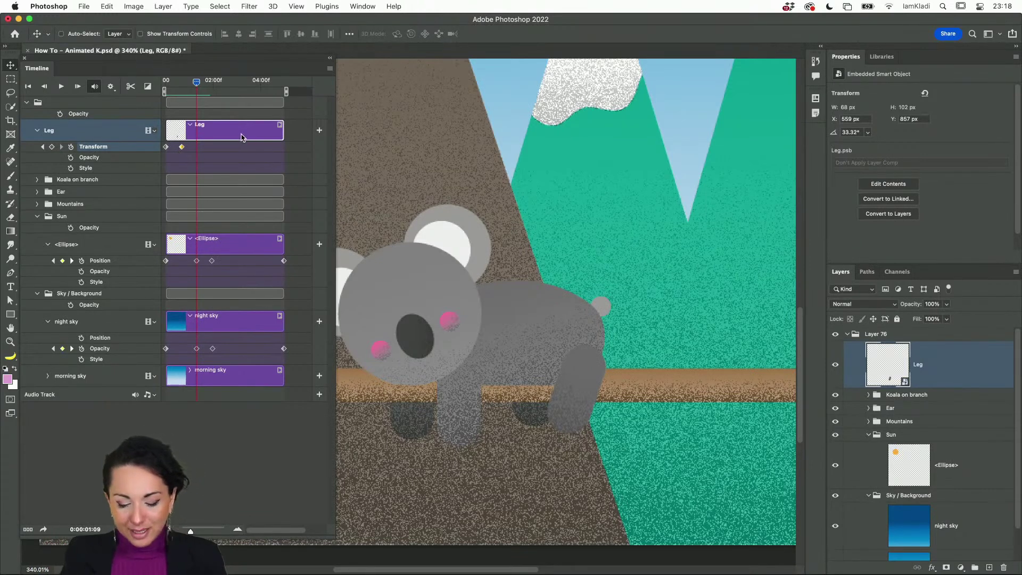
key(super+t)
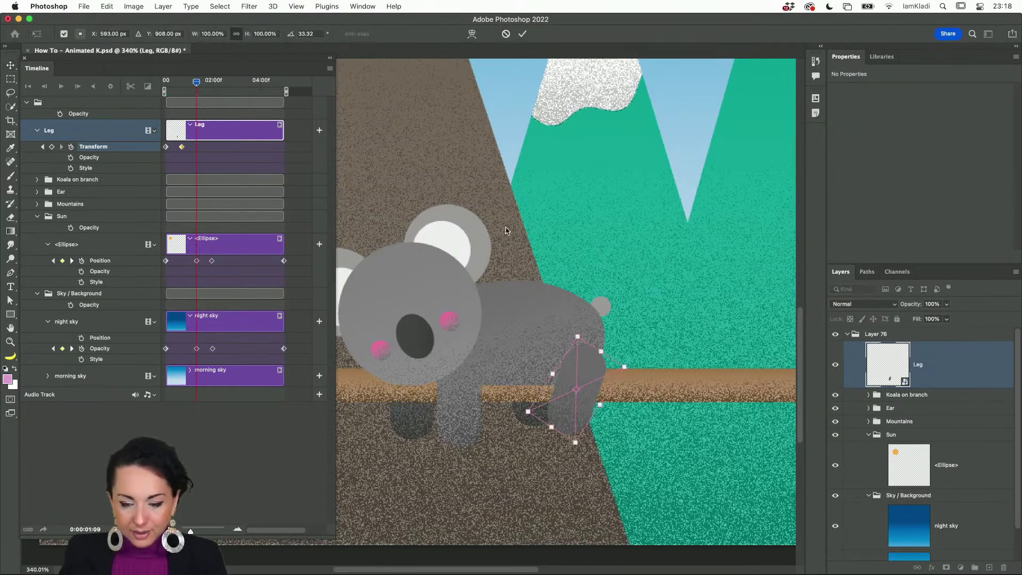
drag(633, 365, 607, 357)
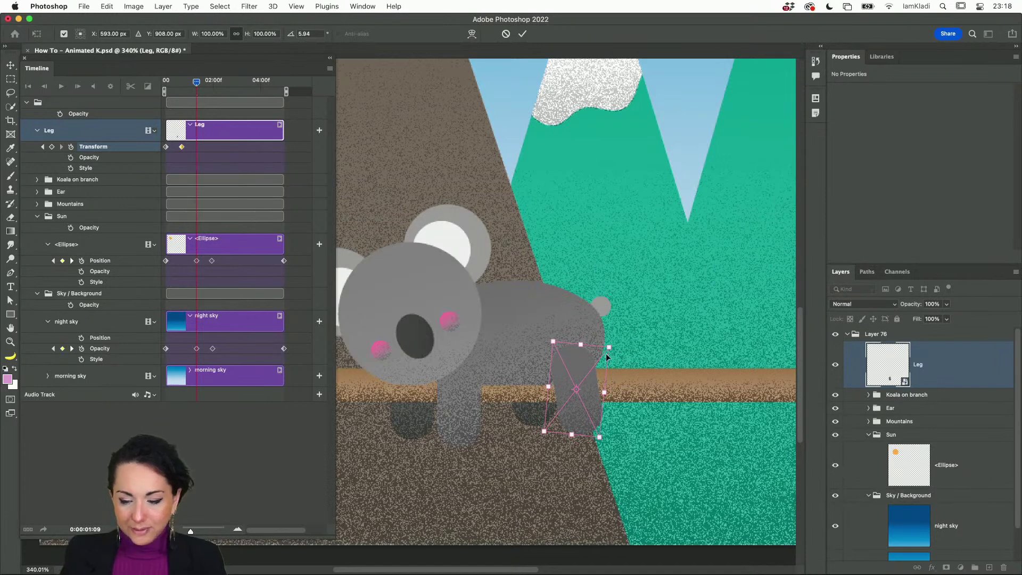
key(Return)
Rotate the leg to about 25.26° at 0:00:02:02 for another Transform keyframe
drag(197, 87, 216, 91)
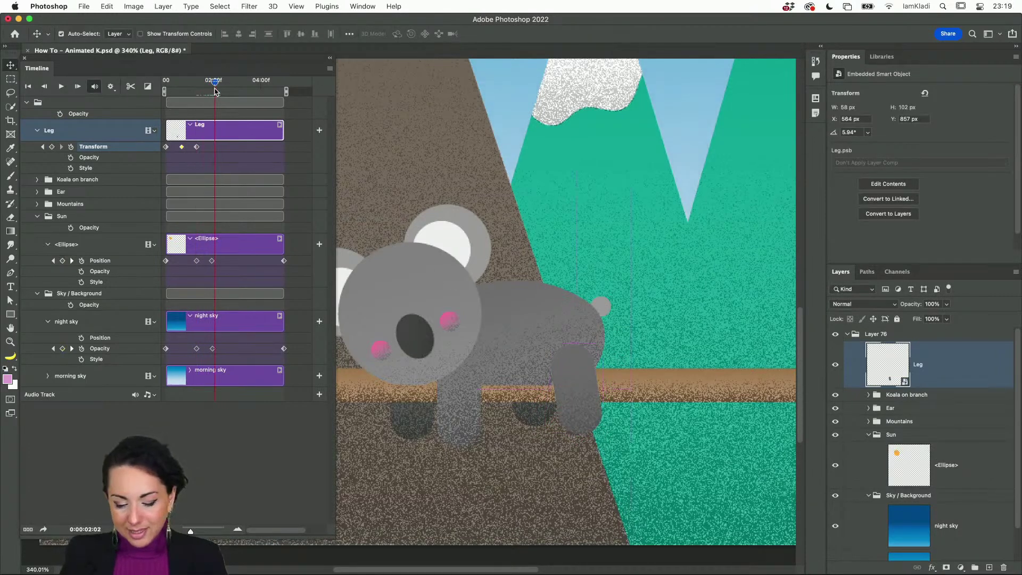
key(ctrl+t)
drag(616, 340, 635, 352)
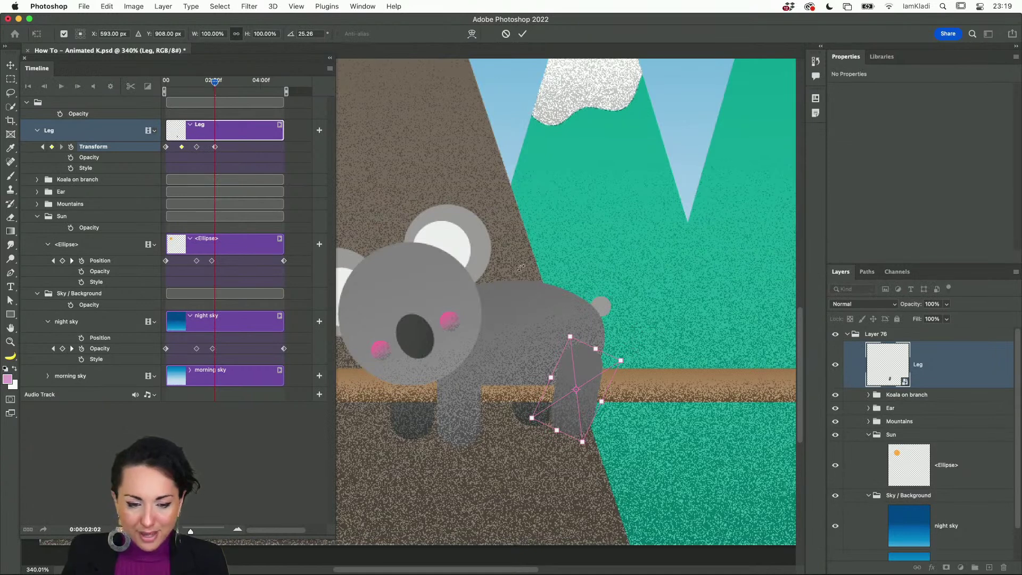
key(Return)
Rotate the leg to about -19.51° at 0:00:02:29 as a Transform keyframe and play the animation from the start
drag(212, 82, 237, 86)
key(super+t)
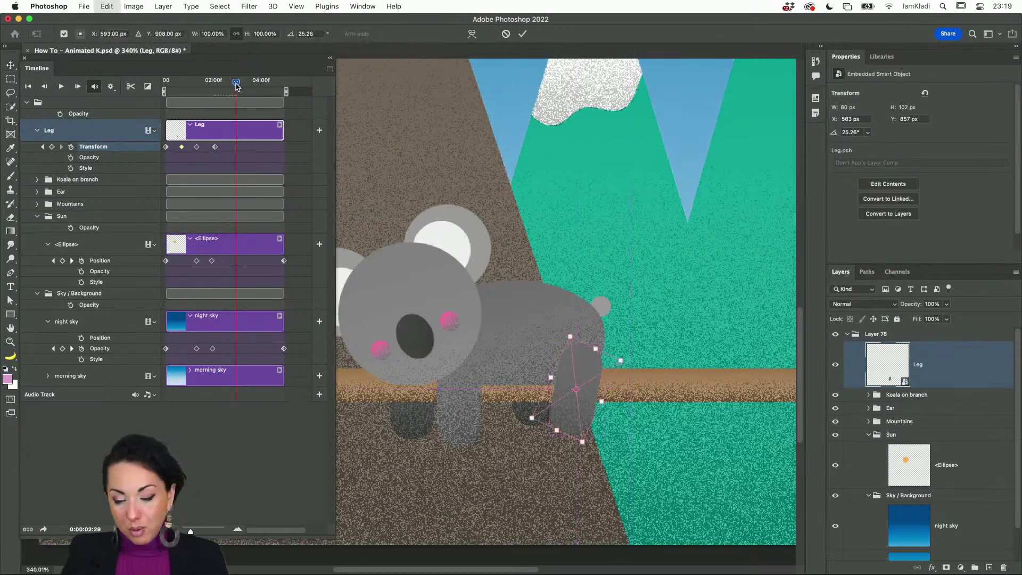
drag(643, 344, 588, 327)
key(Return)
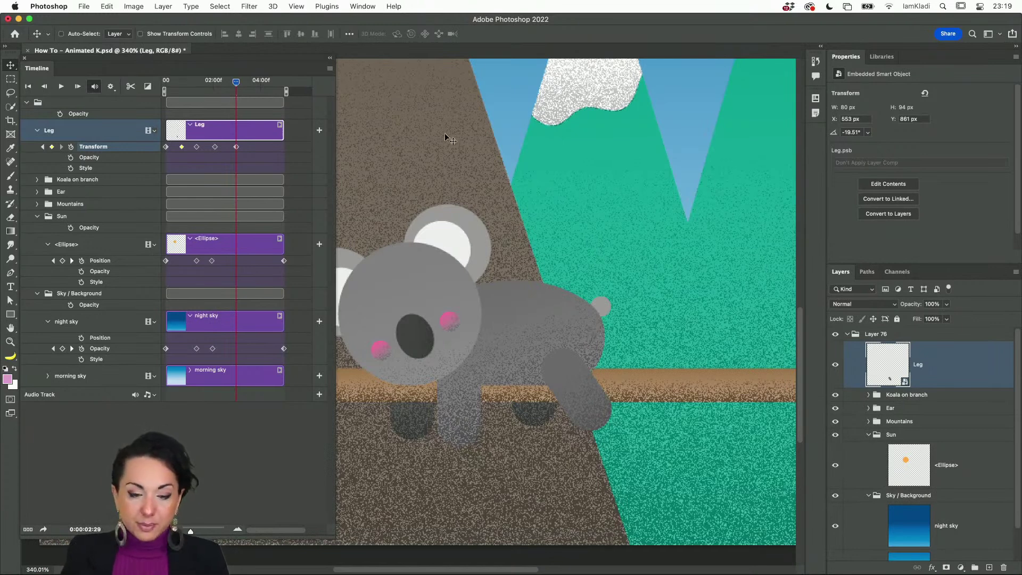
drag(238, 85, 127, 81)
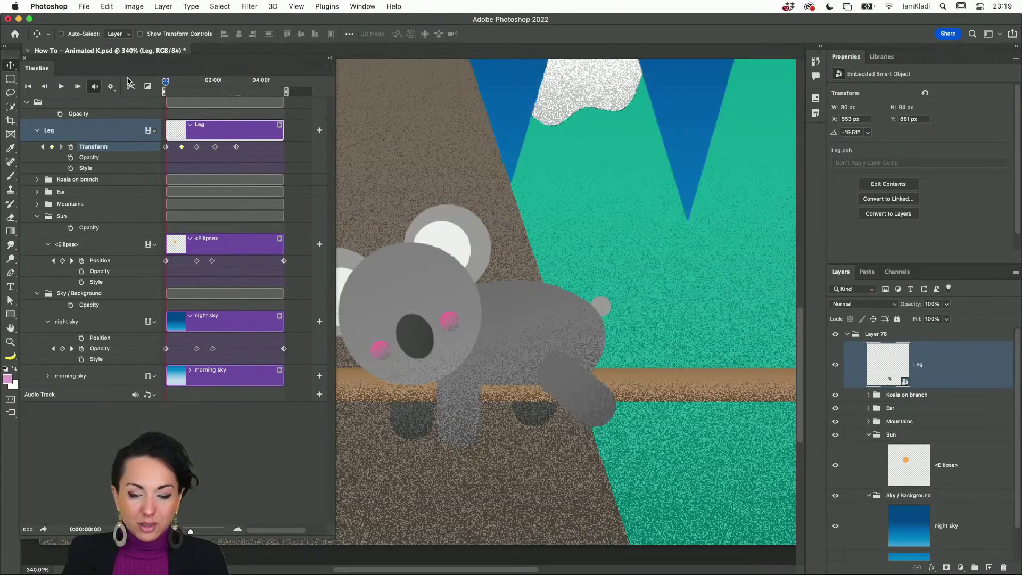
key(space)
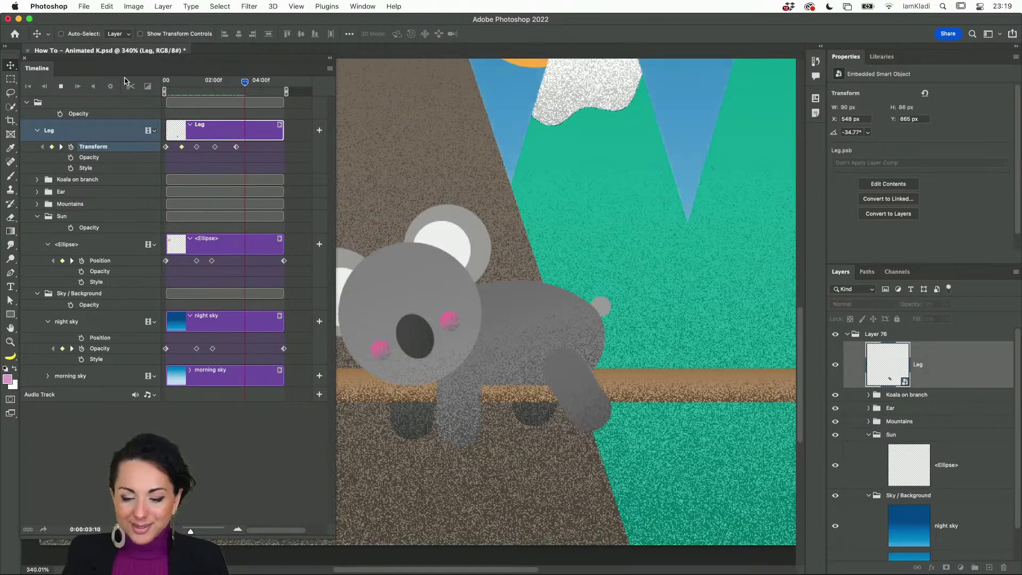
Replay the leg swing animation from the timeline's start
key(space)
drag(256, 87, 165, 81)
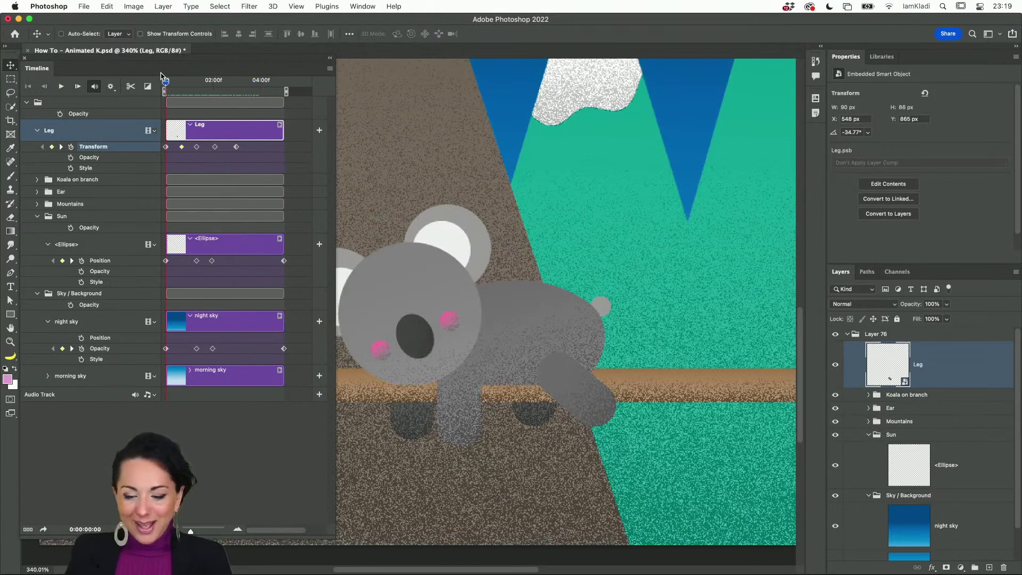
key(space)
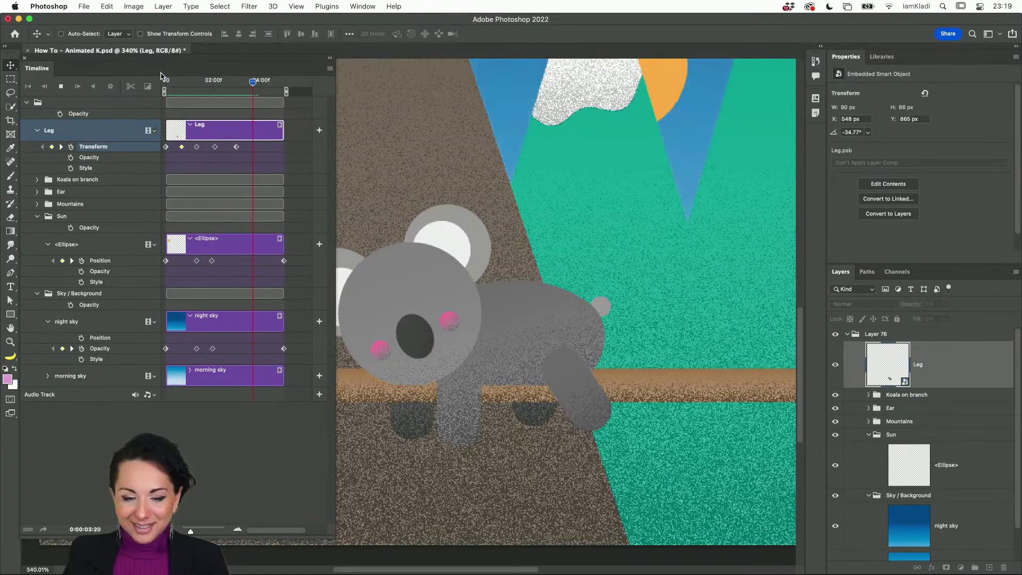
key(space)
Expand the Mountains group to reach its layers
scroll(455, 208, down, 1)
scroll(455, 208, down, 8)
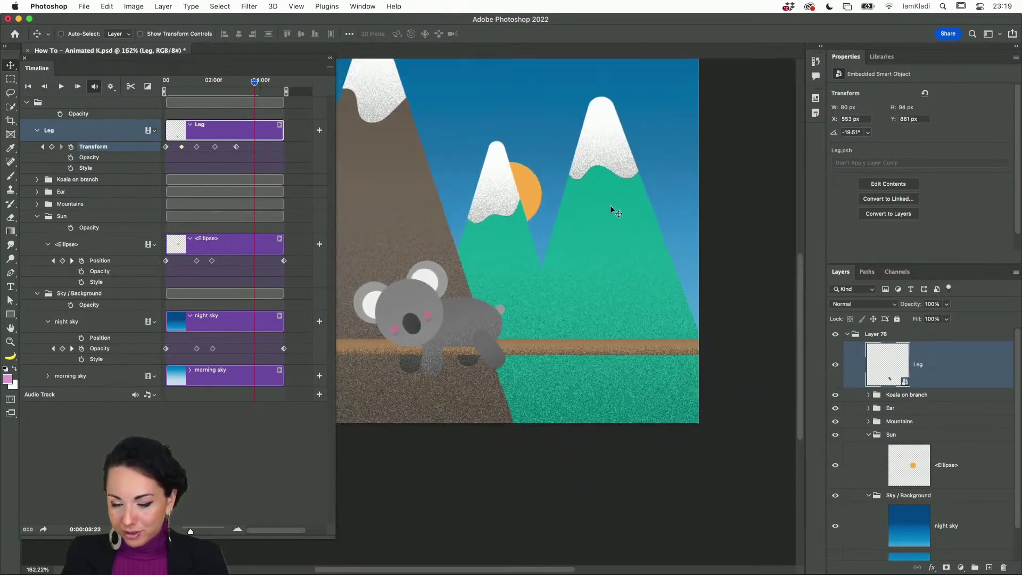
scroll(659, 254, left, 5)
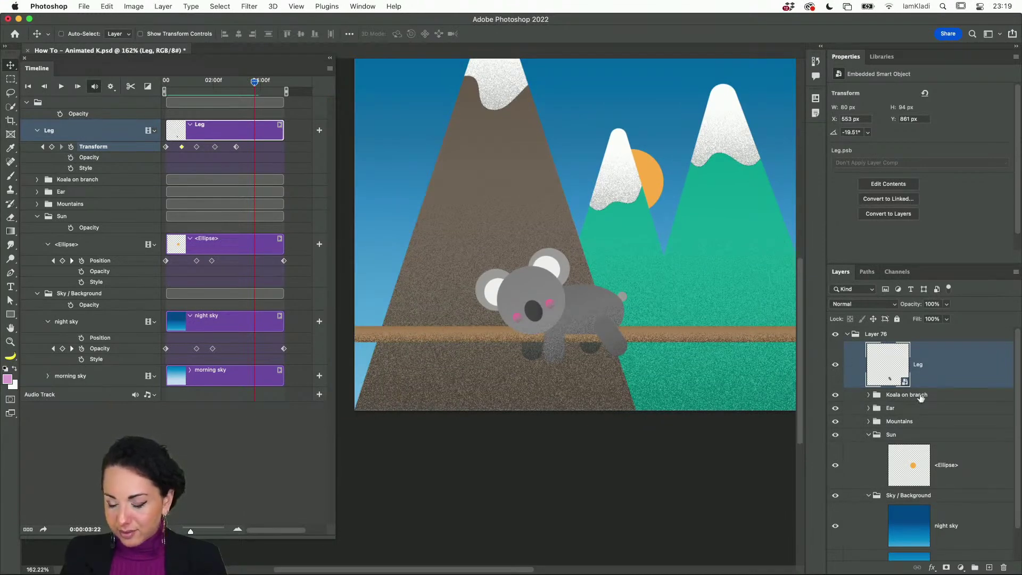
click(896, 435)
scroll(897, 436, down, 2)
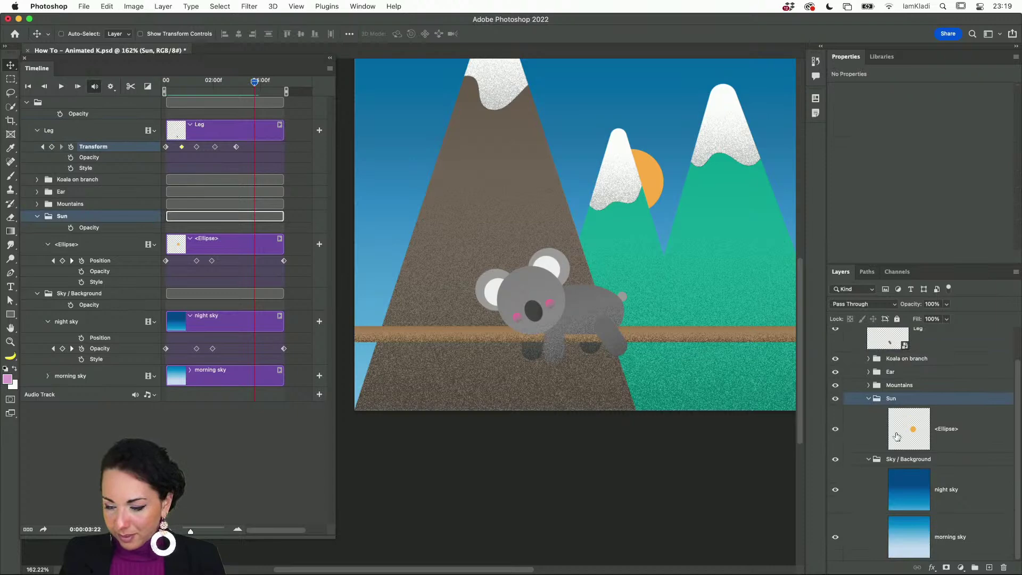
click(866, 387)
click(868, 386)
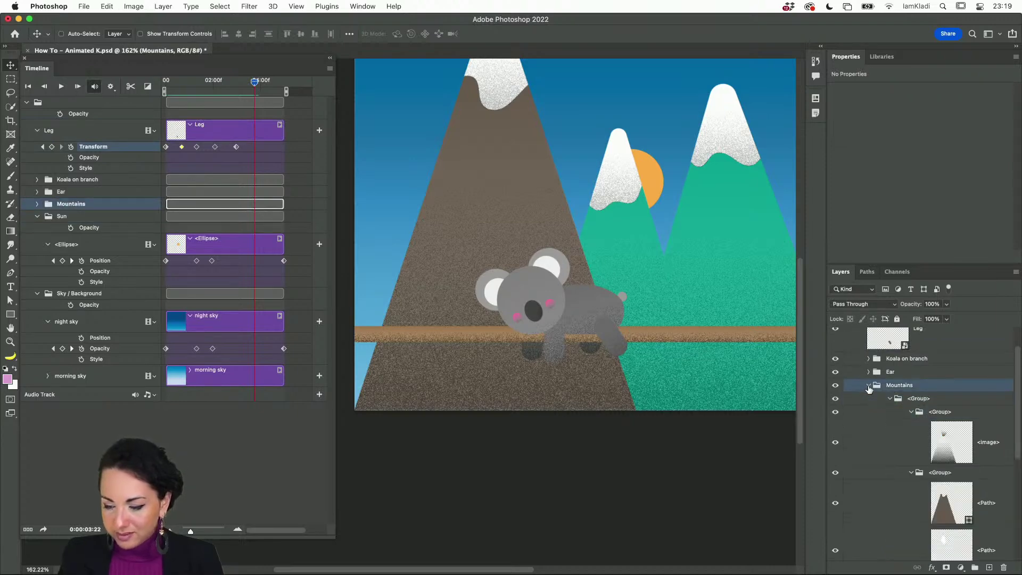
Select the large brown mountain's shading image group together with the group holding its rock and snowcap paths
click(958, 454)
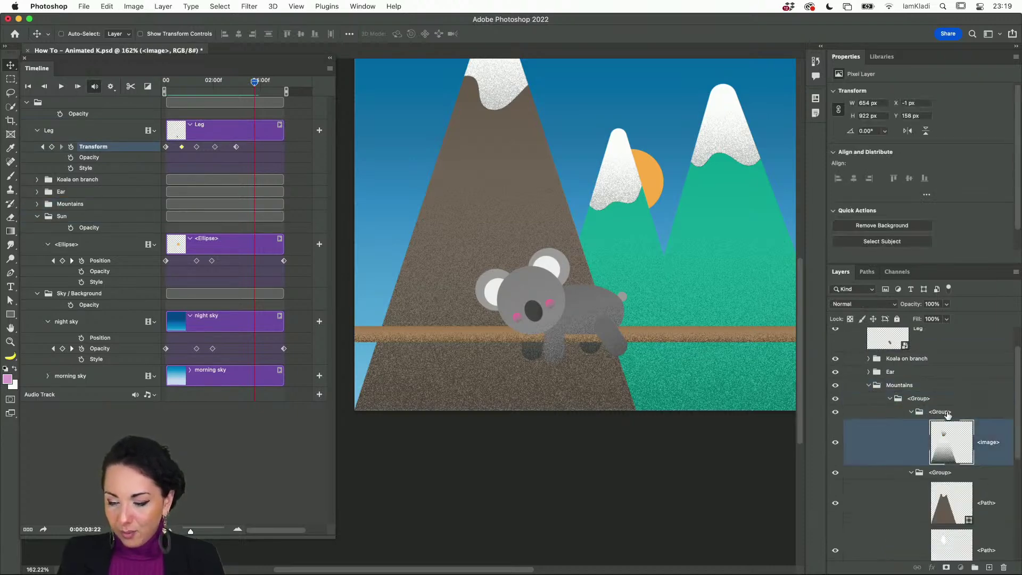
click(948, 414)
shift+click(949, 475)
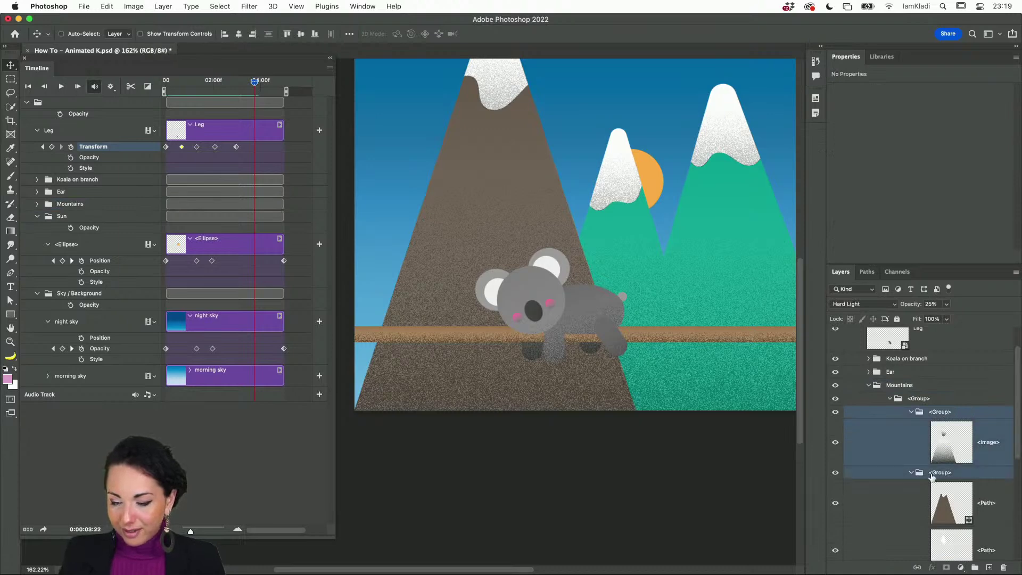
scroll(888, 453, down, 3)
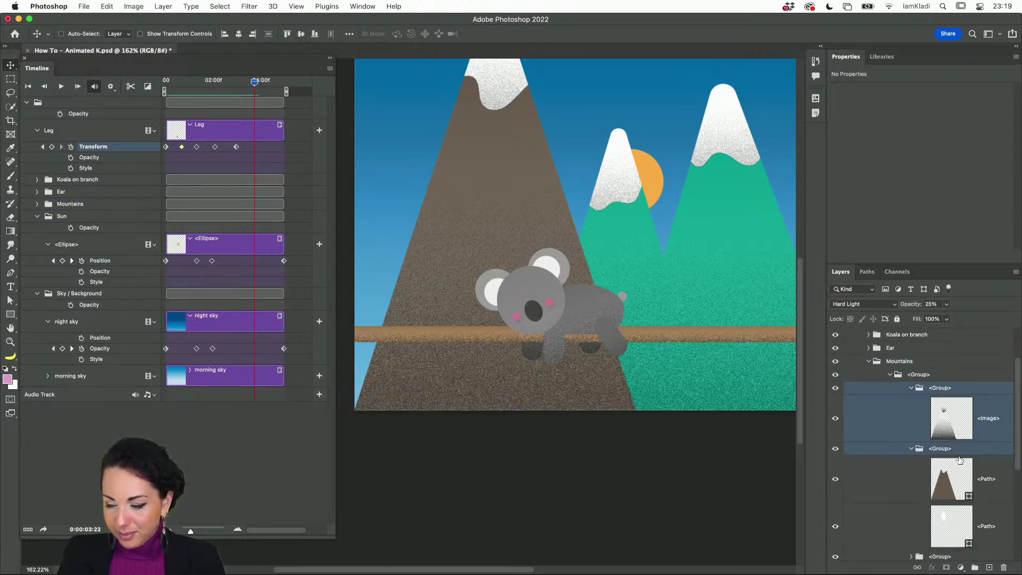
shift+click(951, 484)
scroll(937, 458, up, 2)
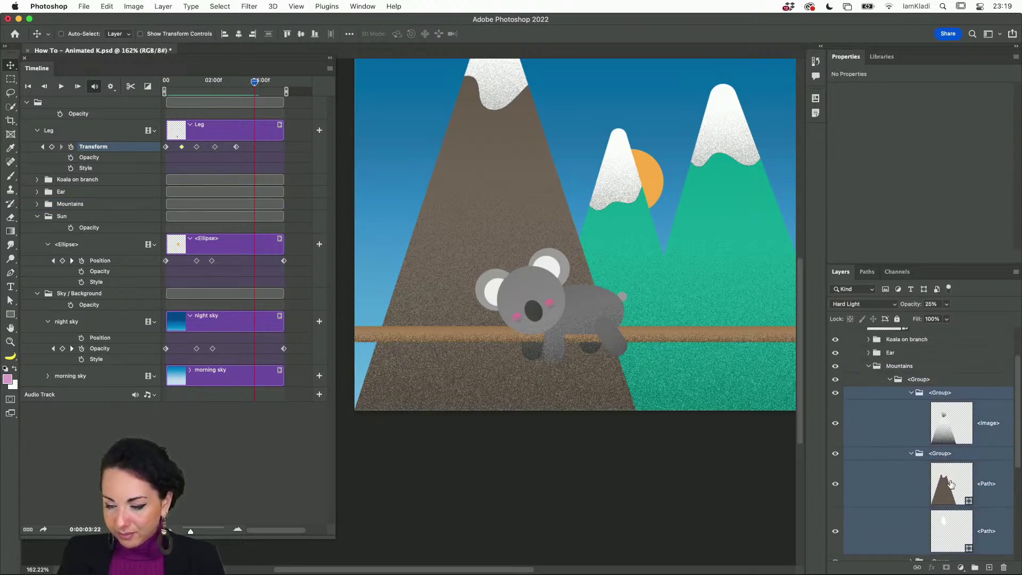
key(ctrl+t)
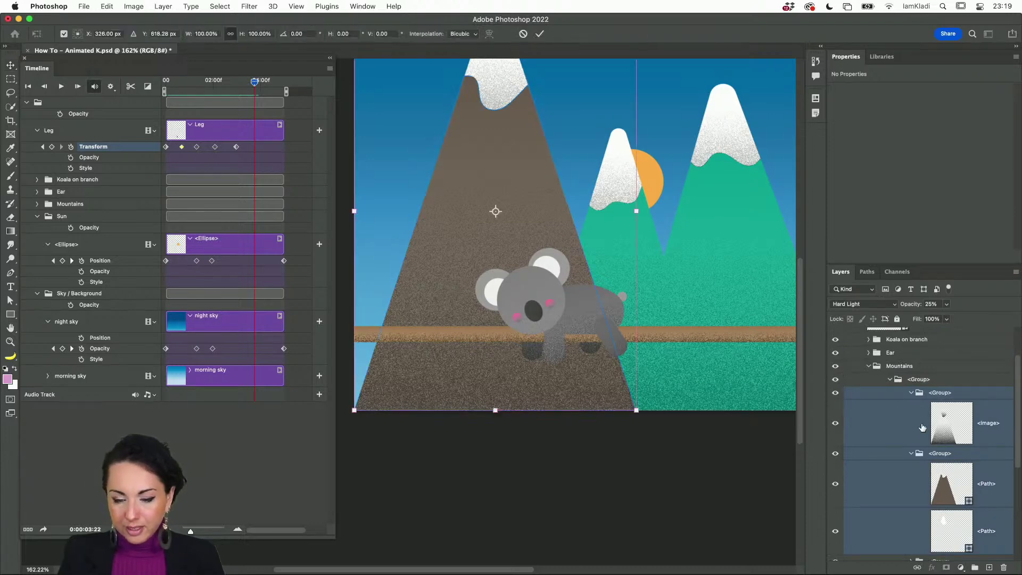
scroll(404, 272, up, 4)
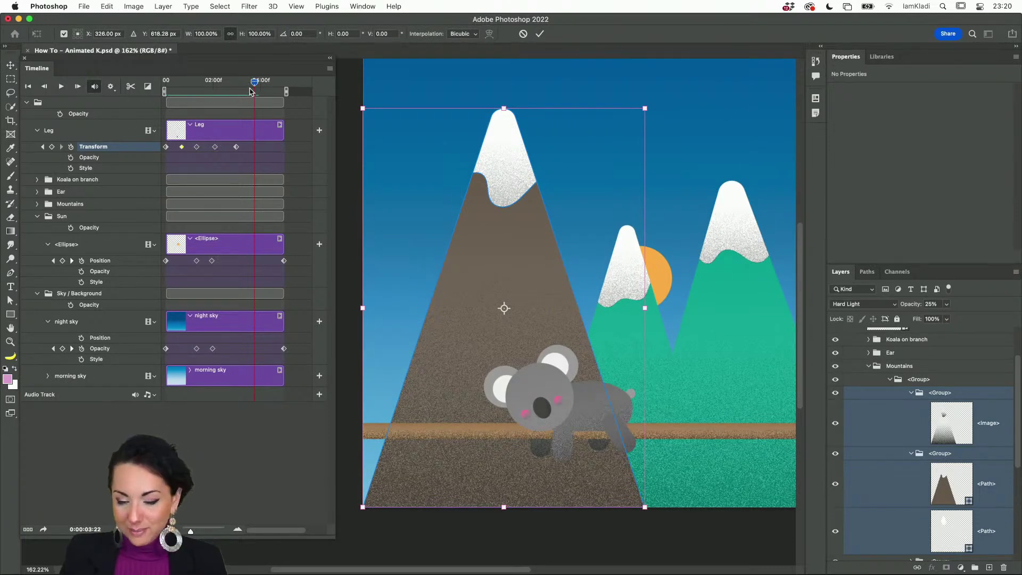
key(Return)
Shift the large brown mountain slightly to the left with Free Transform at the timeline's start
drag(255, 84, 155, 91)
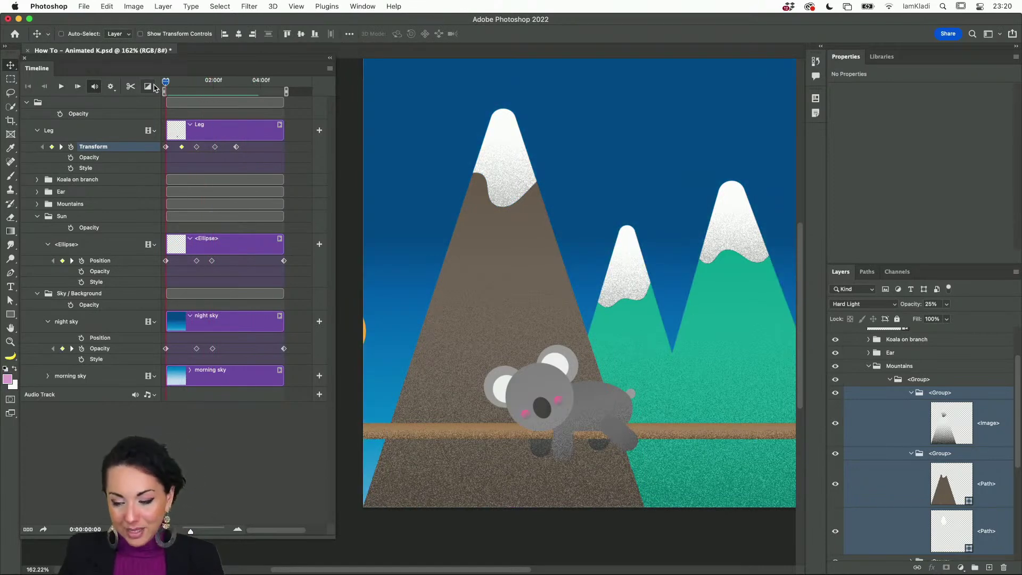
key(super+t)
drag(502, 193, 483, 198)
key(Return)
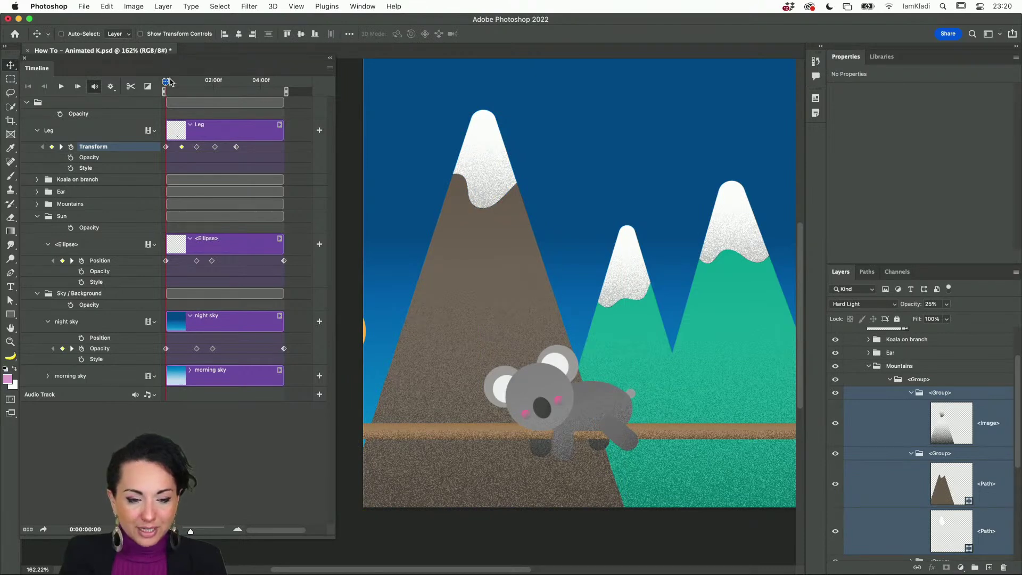
Preview the sun passing behind the moved brown mountain, playing and scrubbing the timeline, and return to the start
drag(165, 81, 67, 74)
key(space)
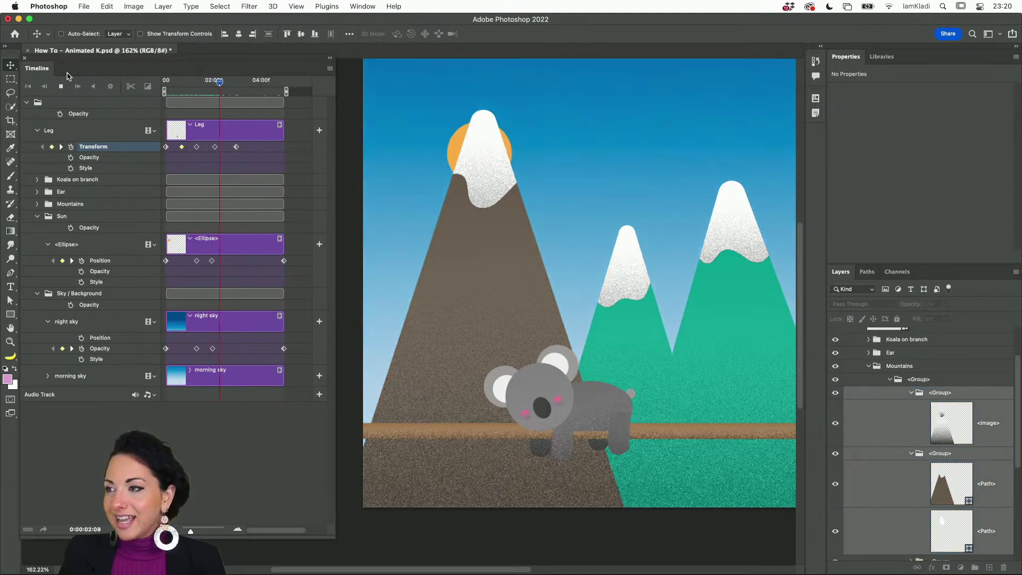
key(space)
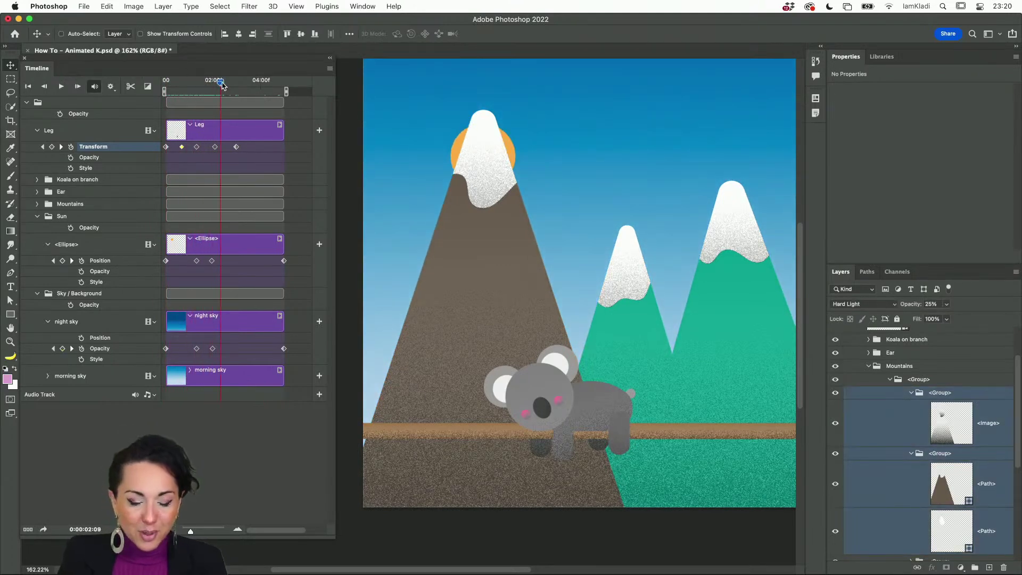
drag(220, 83, 260, 92)
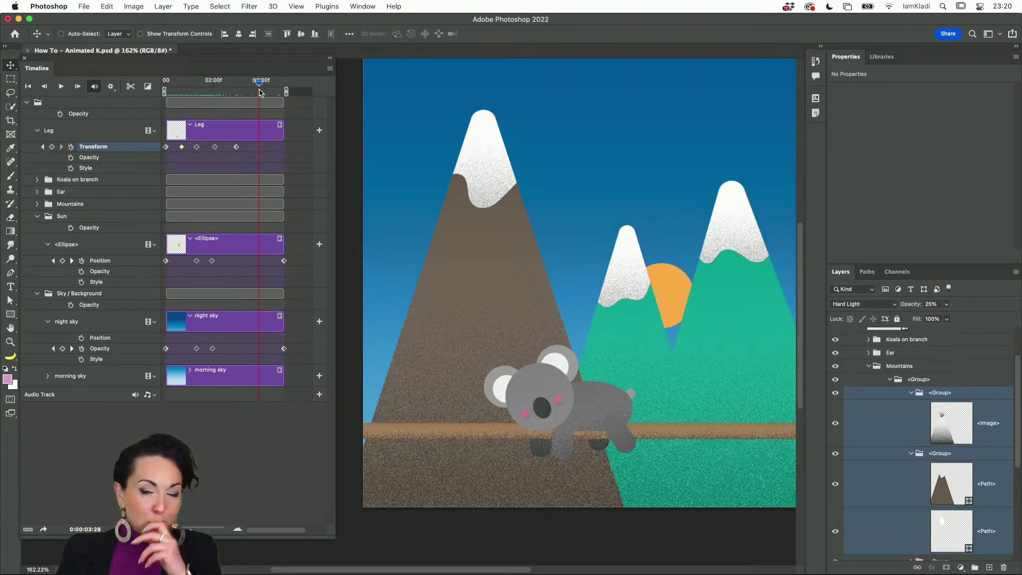
drag(259, 84, 151, 86)
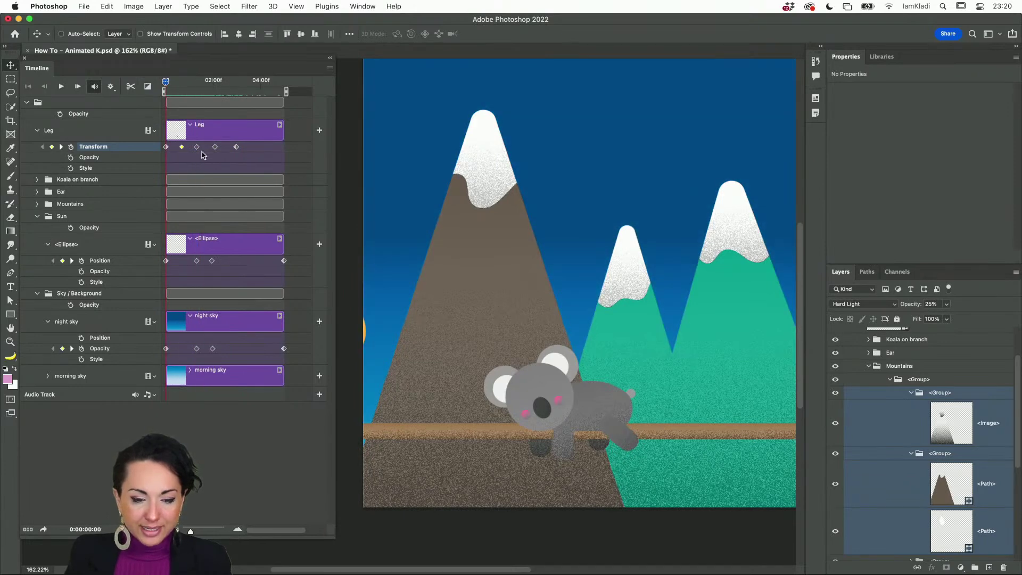
Copy the first three Transform keyframes of the Leg layer
drag(201, 151, 155, 142)
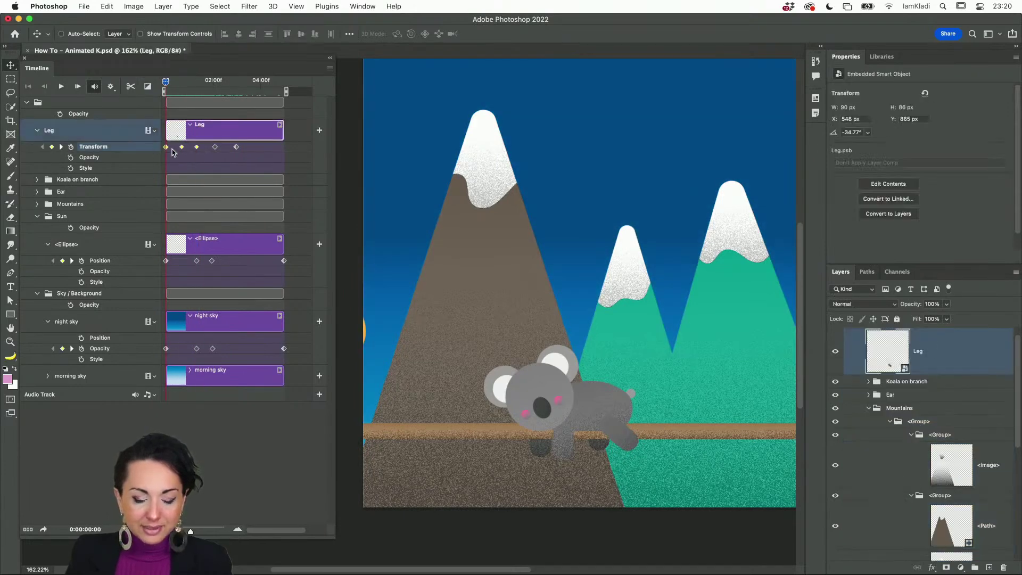
scroll(180, 152, up, 1)
scroll(180, 154, up, 3)
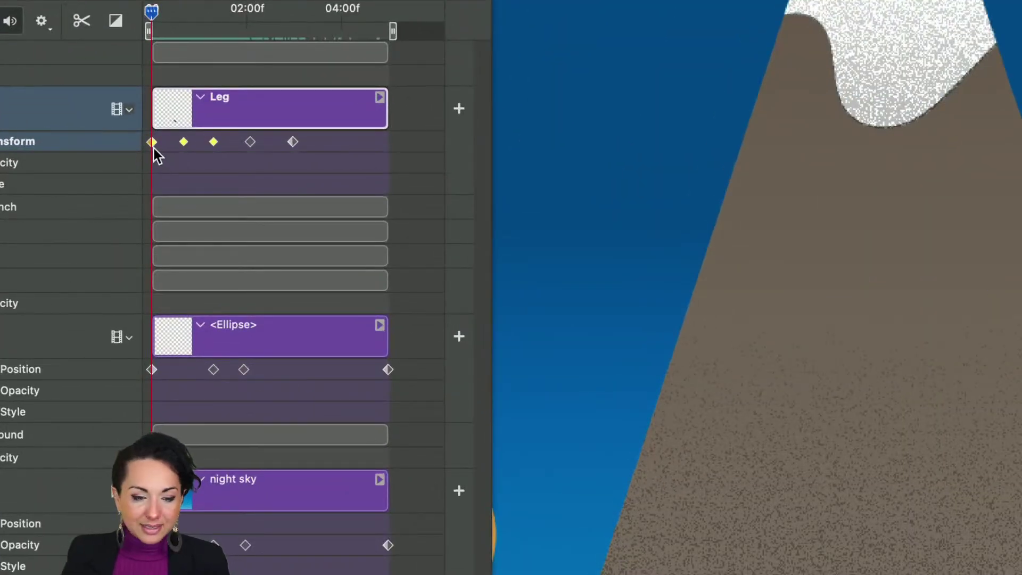
right_click(152, 143)
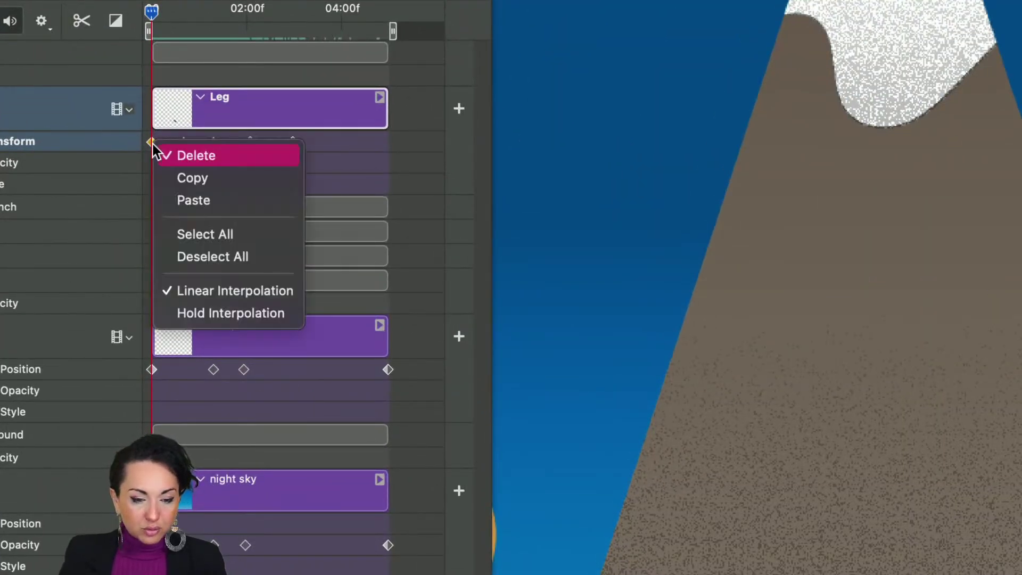
click(198, 177)
Paste the copied Leg Transform keyframes at 0:00:02:29, starting on the last existing keyframe
drag(152, 11, 293, 29)
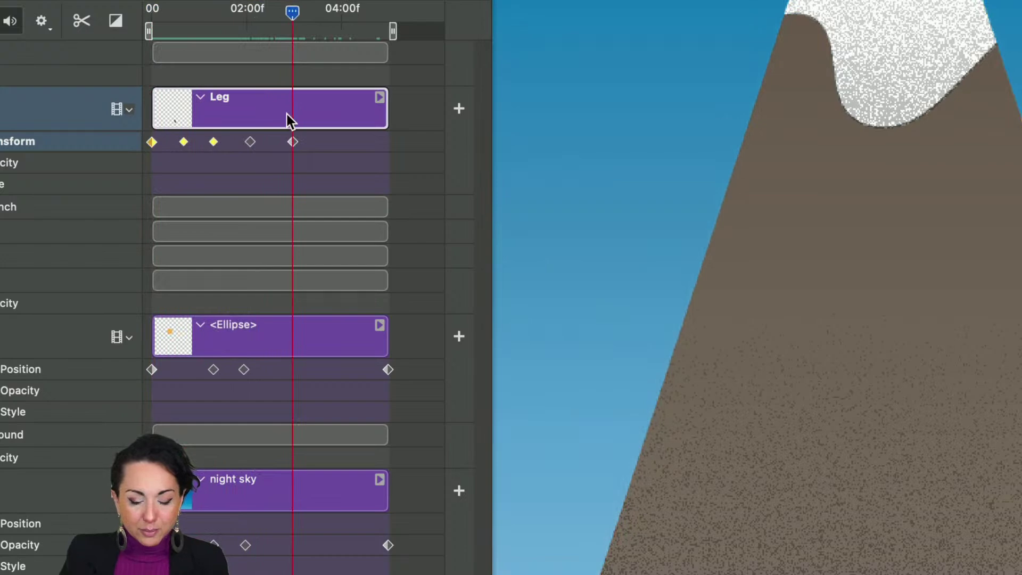
click(293, 142)
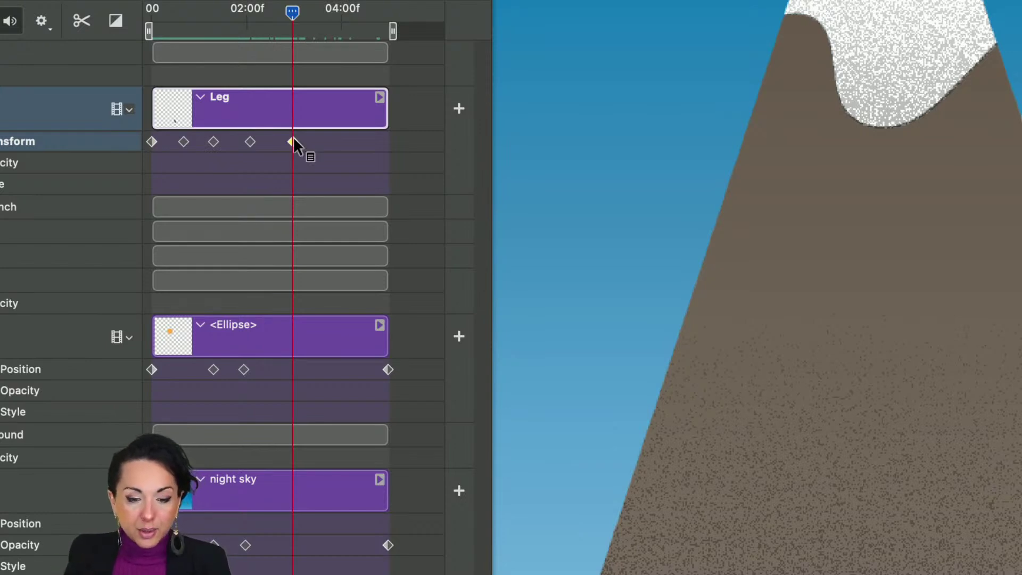
right_click(293, 140)
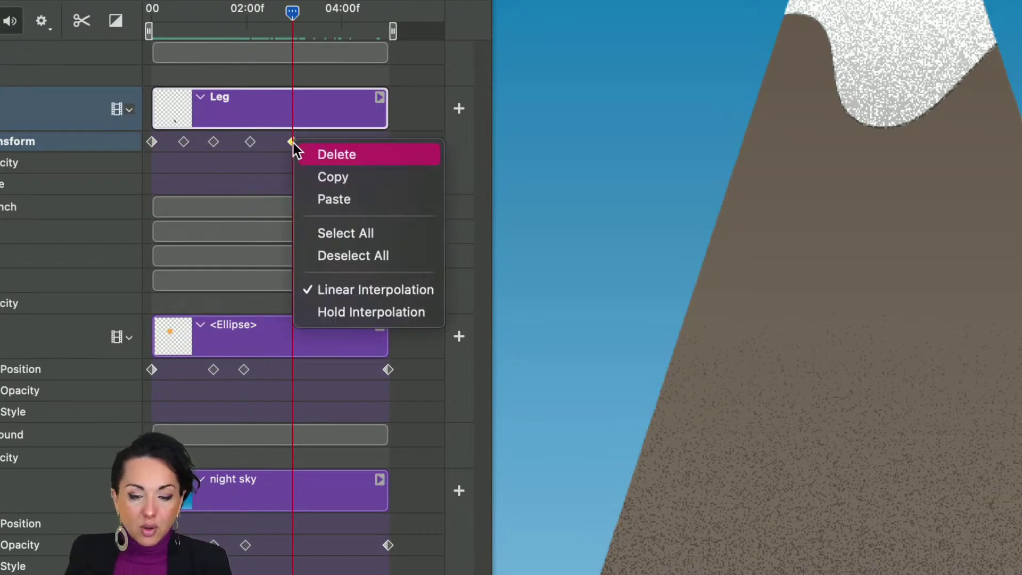
click(328, 187)
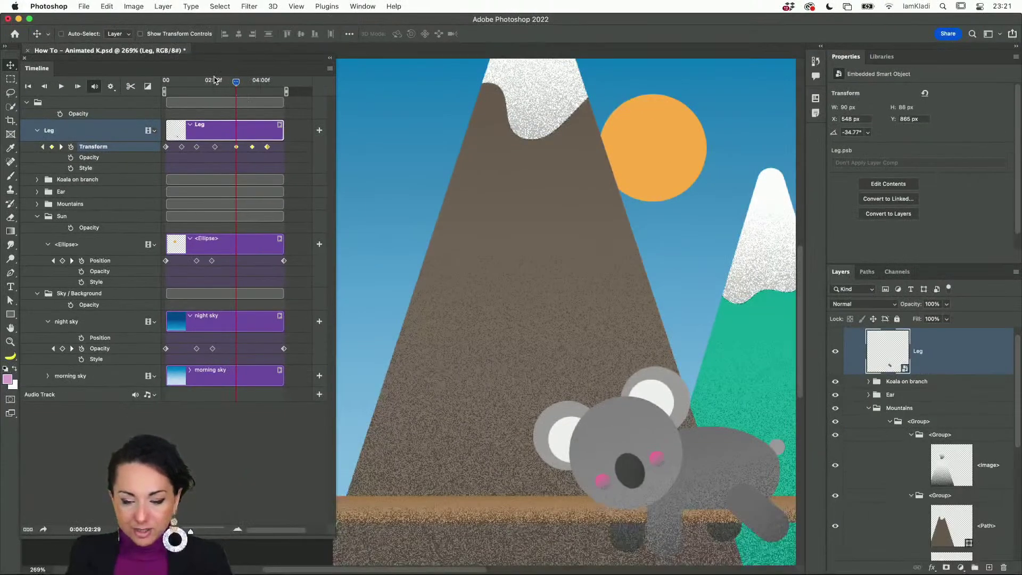
Play the animation to check the extended leg swing and save the document
key(space)
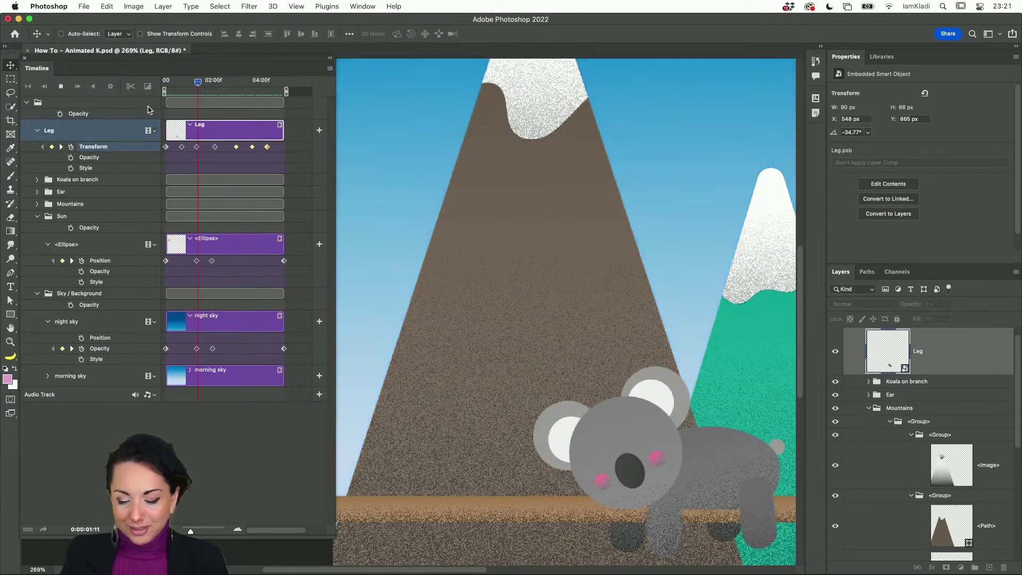
key(space)
scroll(205, 148, down, 2)
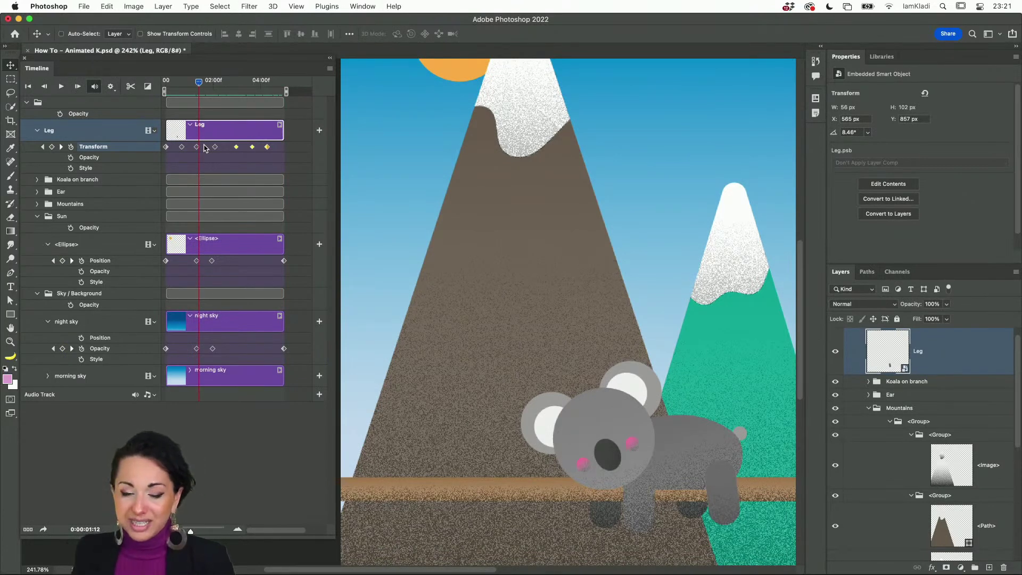
key(super+s)
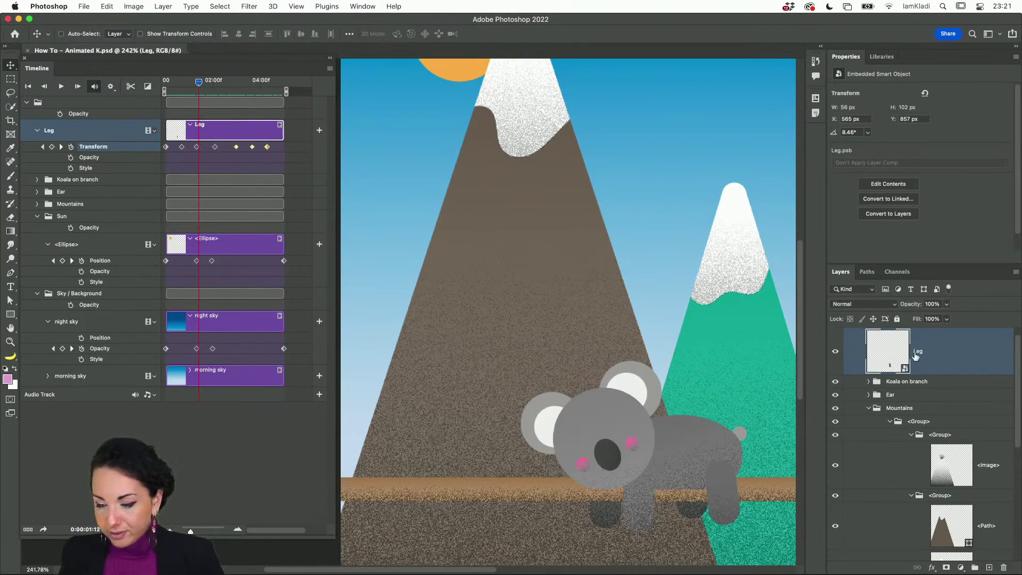
Collapse the Mountains, Sun and Sky / Background groups in the layer list
key(super+g)
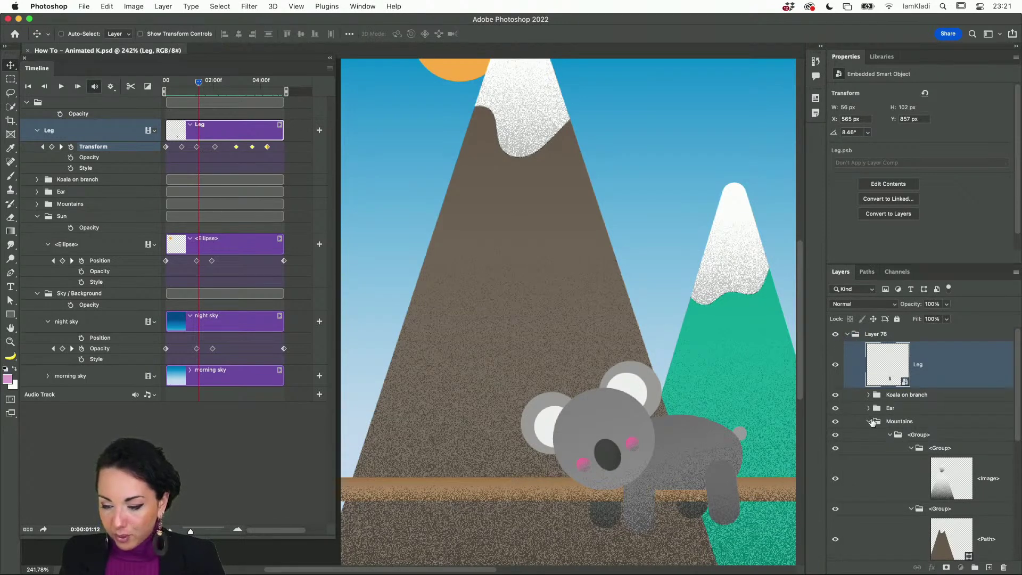
click(872, 422)
click(869, 422)
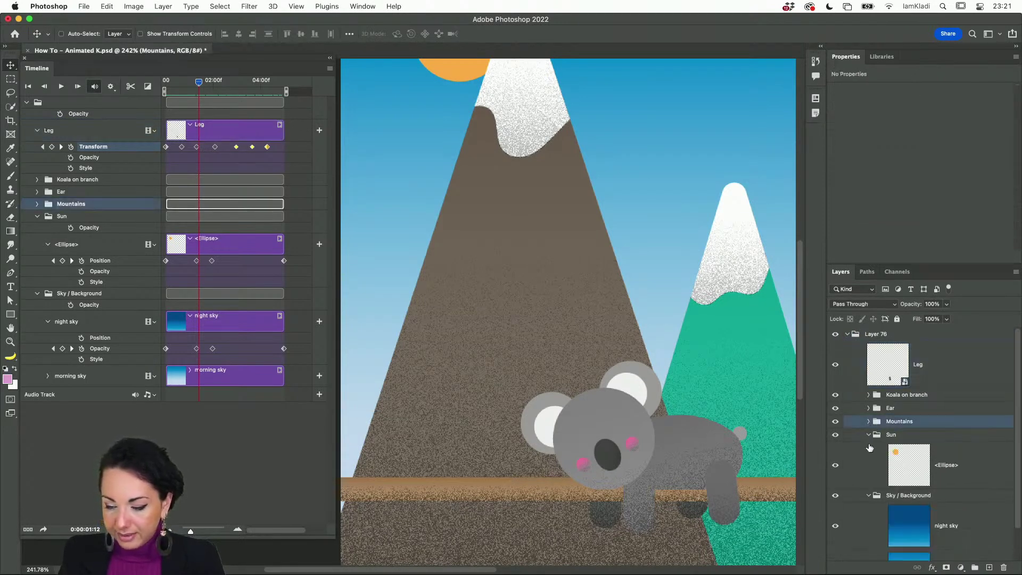
click(869, 435)
click(867, 451)
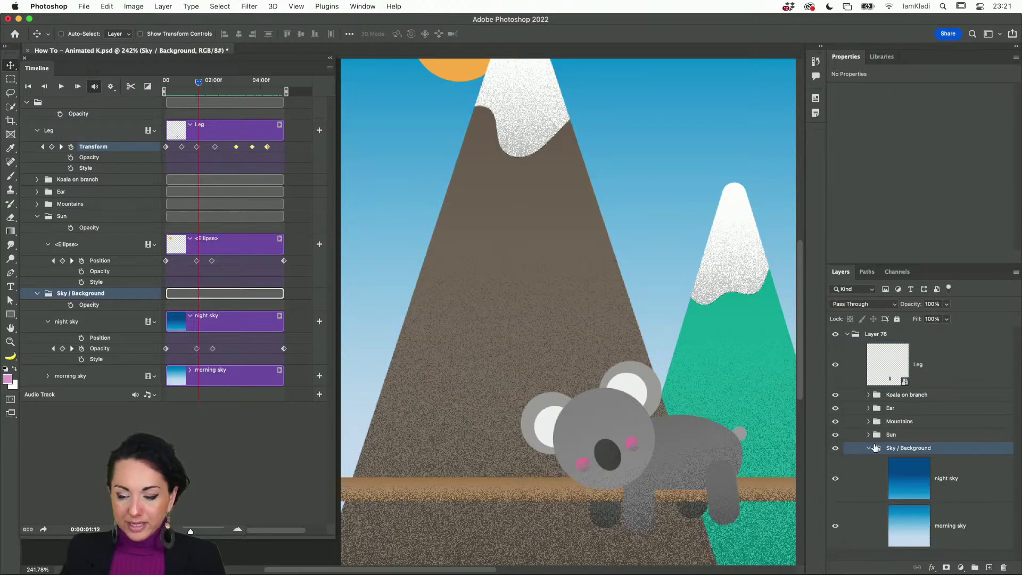
click(868, 448)
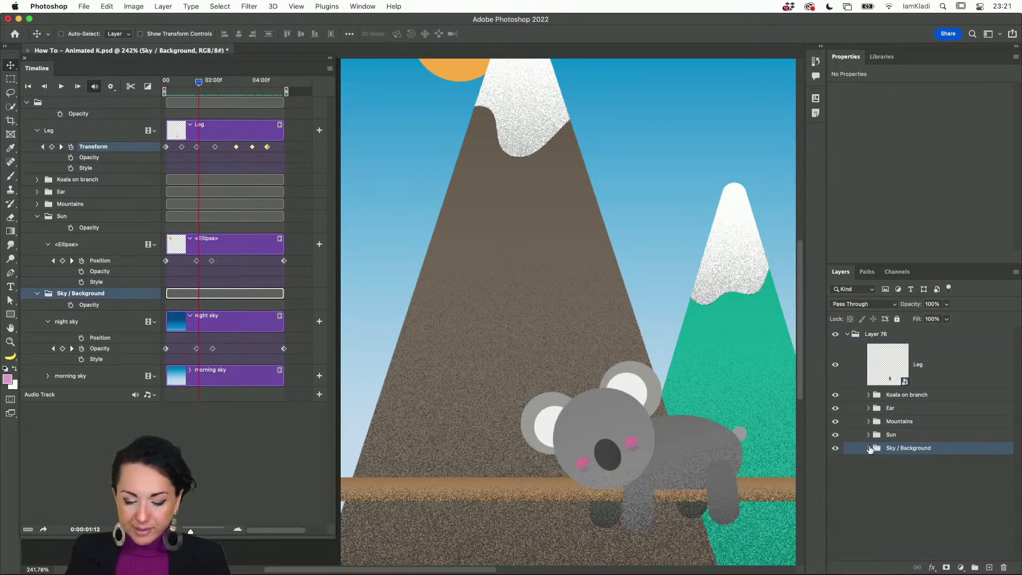
Switch to Illustrator and select both the closed and open eyes in the animation assets file
click(482, 551)
scroll(465, 220, up, 5)
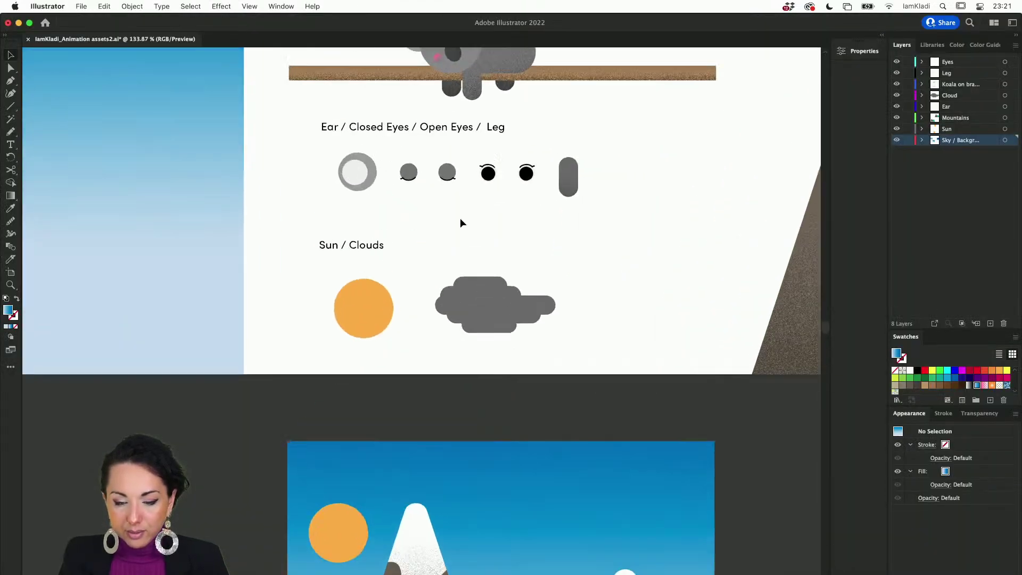
click(494, 175)
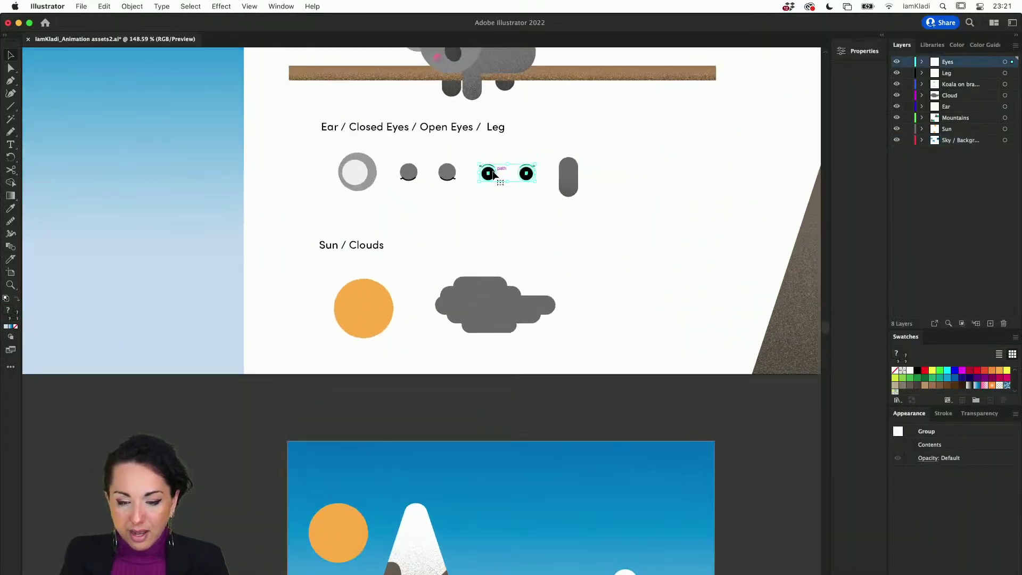
click(453, 172)
drag(507, 187, 540, 194)
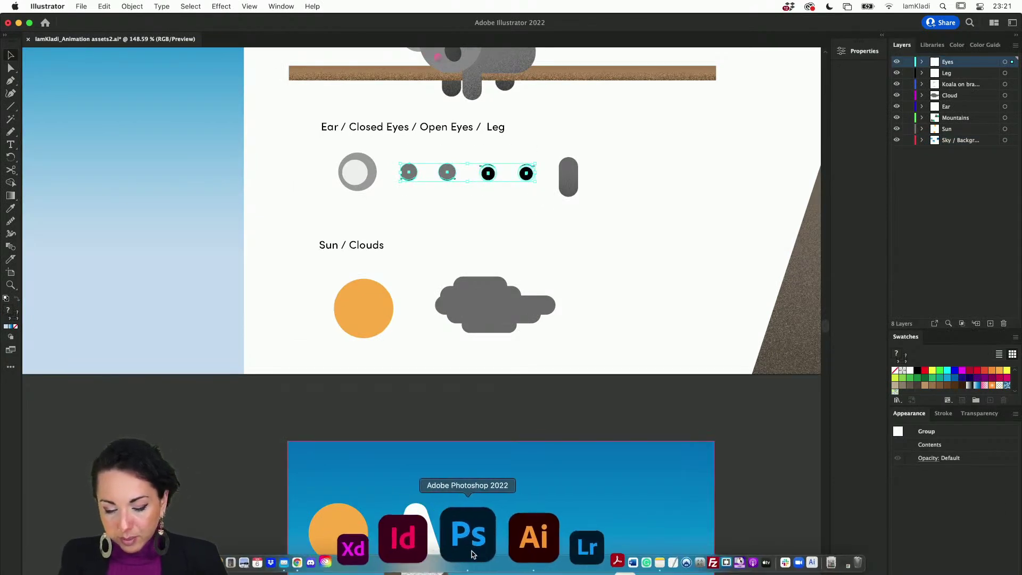
Switch to Photoshop and select the Layer 76 group with the playhead at the start of the timeline
click(468, 570)
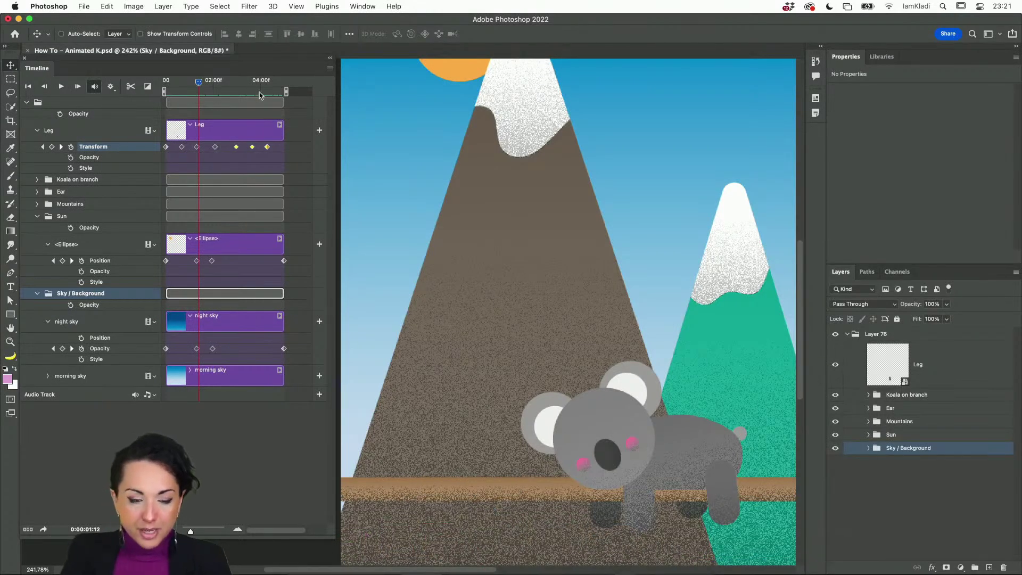
drag(199, 82, 166, 83)
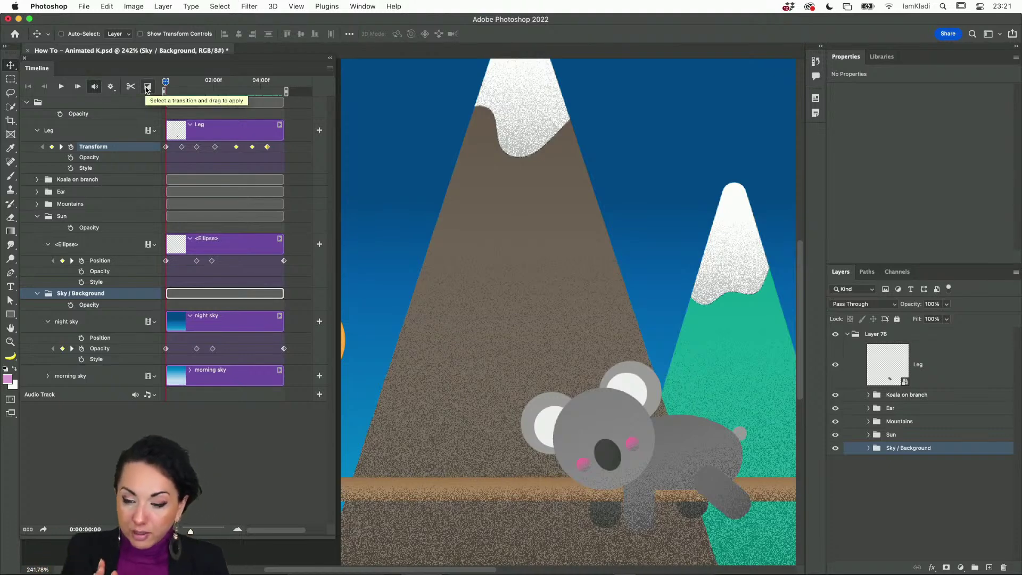
click(907, 334)
key(super+v)
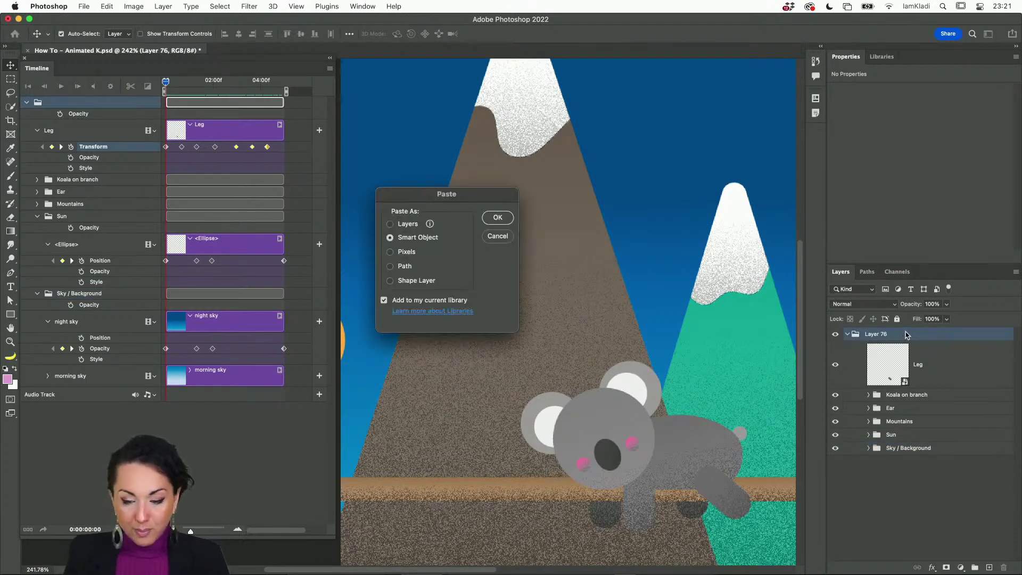
click(497, 218)
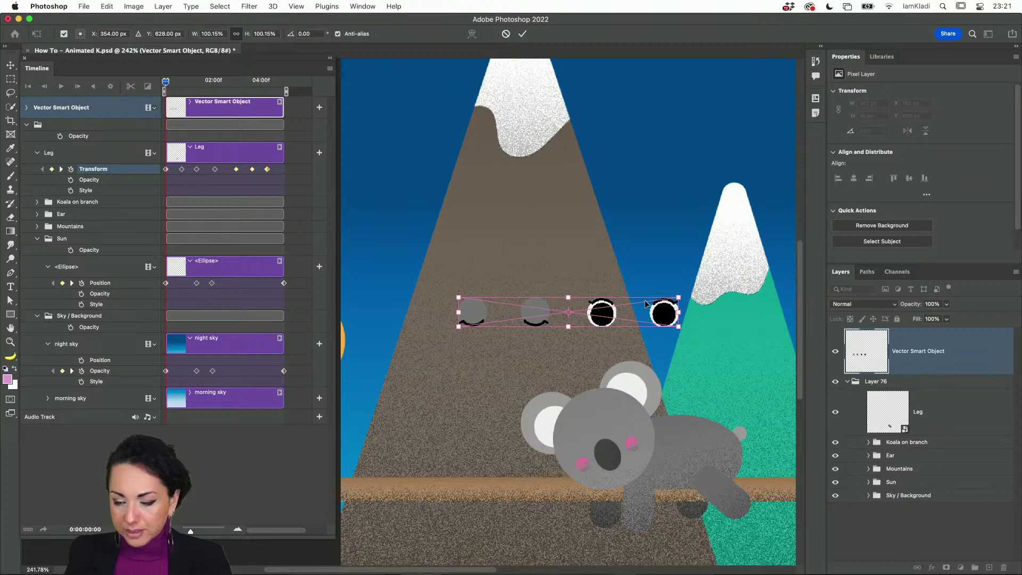
key(Escape)
Paste the copied closed and open eyes as layers above the Layer 76 group
key(super+v)
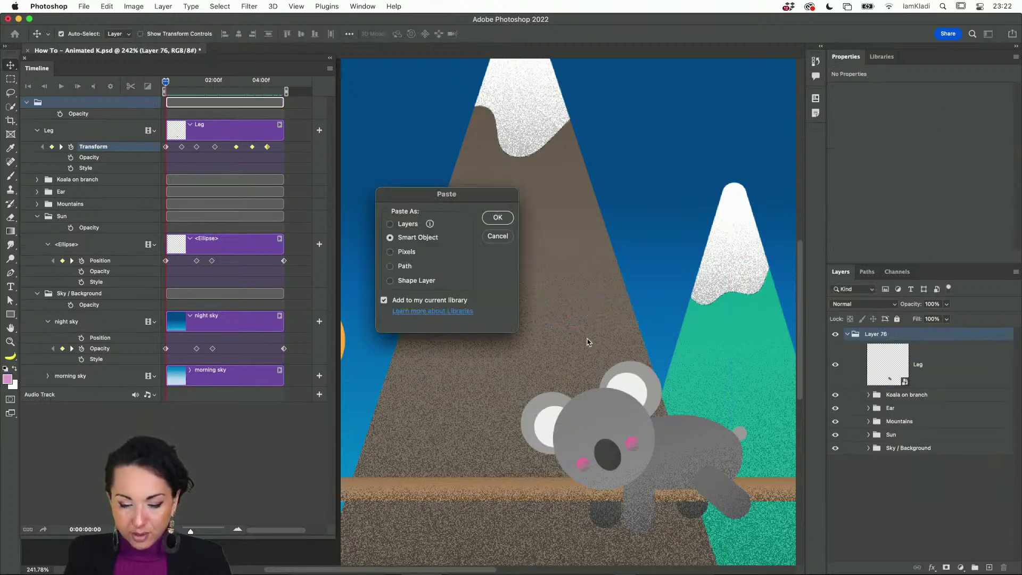
click(406, 225)
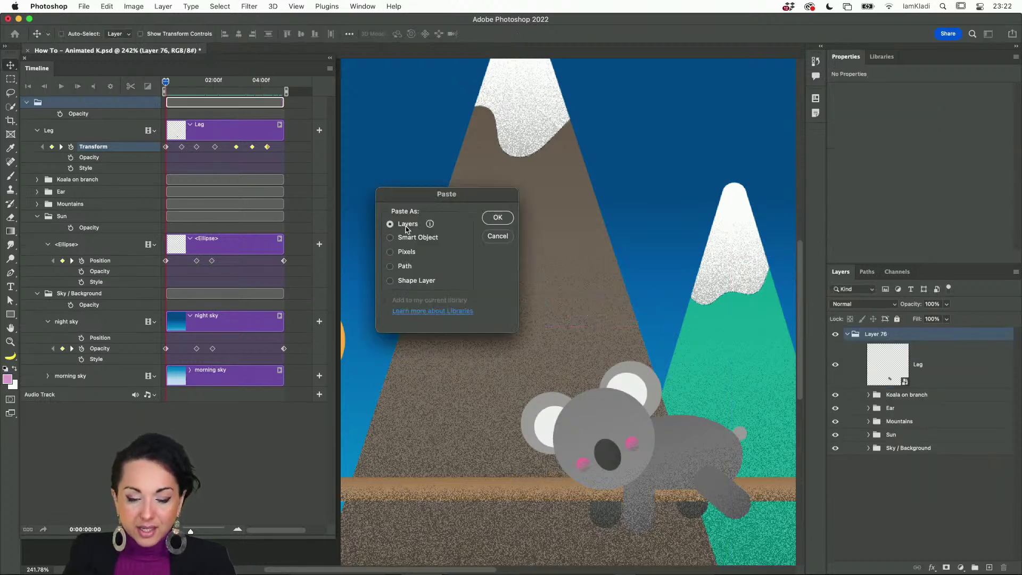
click(498, 219)
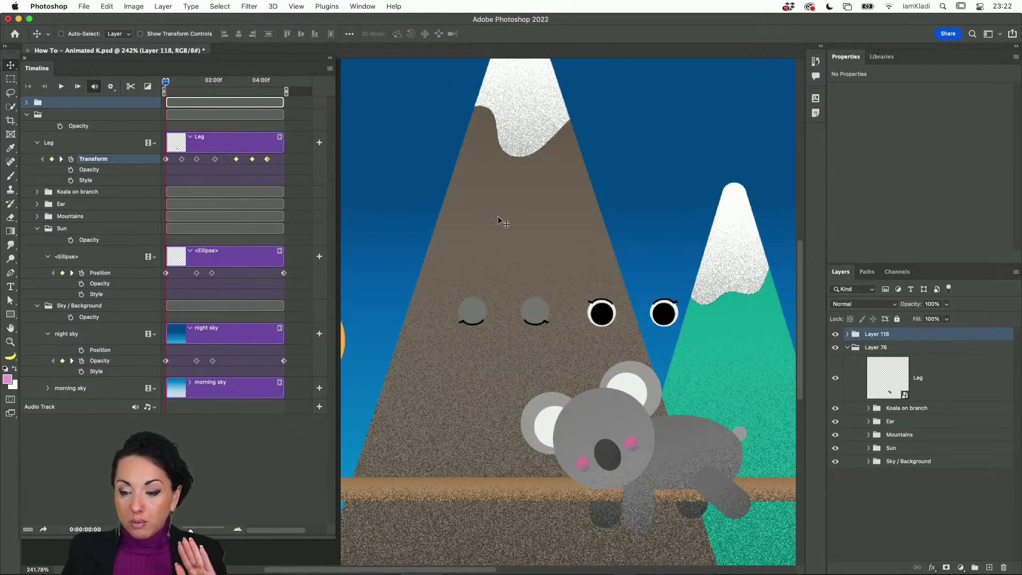
Expand the pasted Layer 118 and Eyes groups and toggle each subgroup's visibility to identify the open and closed eyes
click(847, 334)
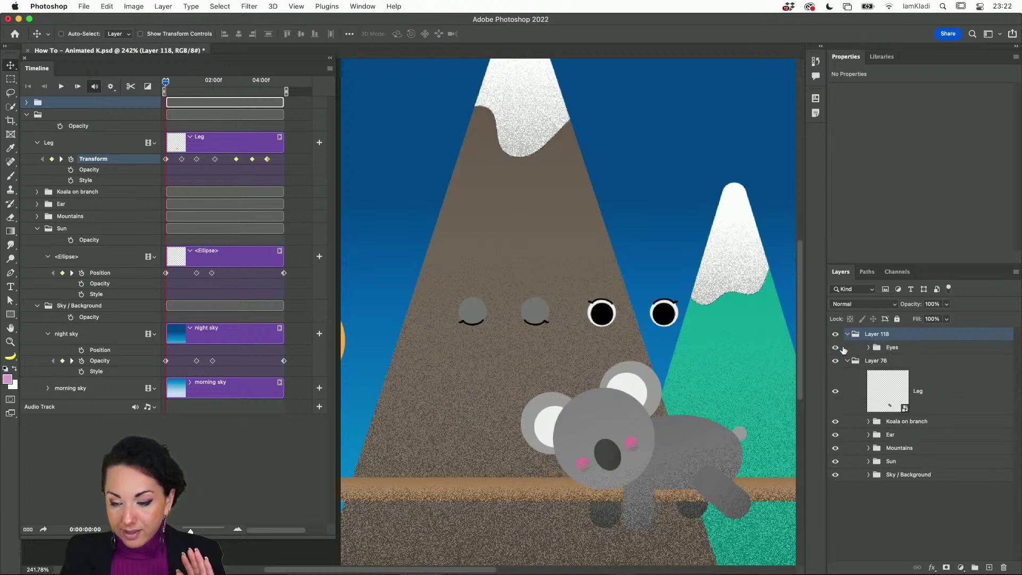
click(868, 347)
click(835, 361)
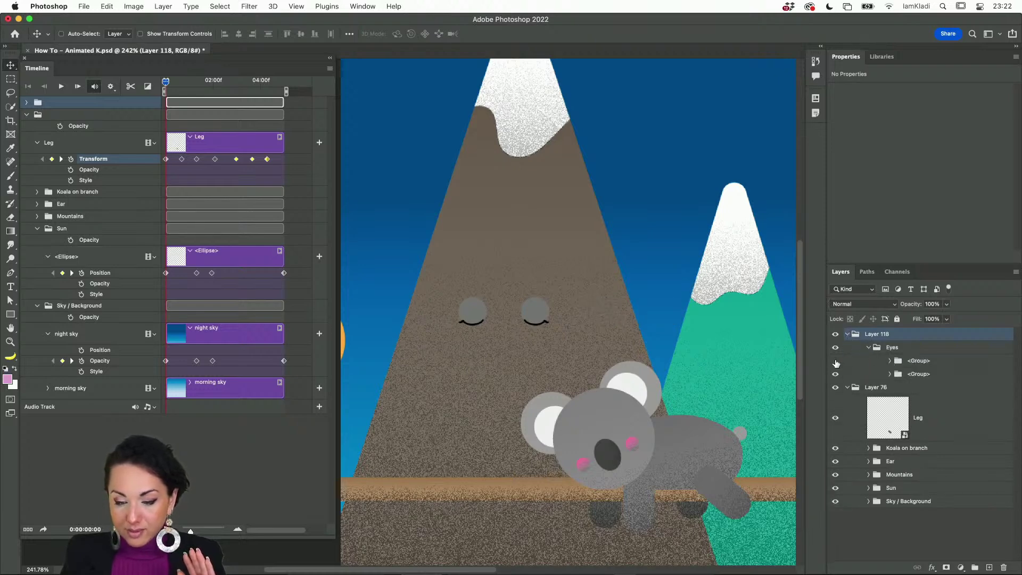
click(835, 361)
click(835, 373)
click(835, 374)
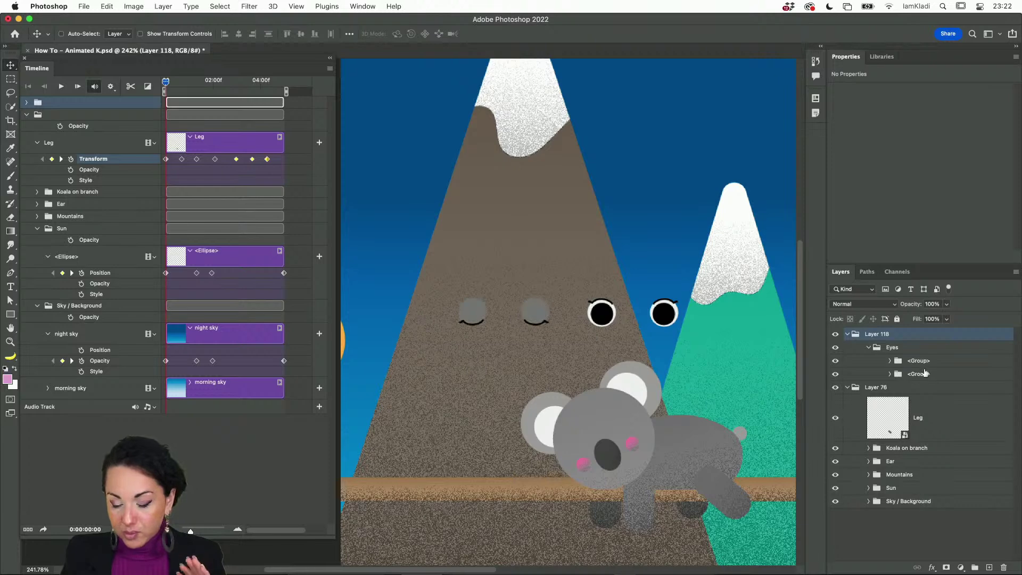
Merge the open-eyes group into a single layer and rename it "open"
click(928, 362)
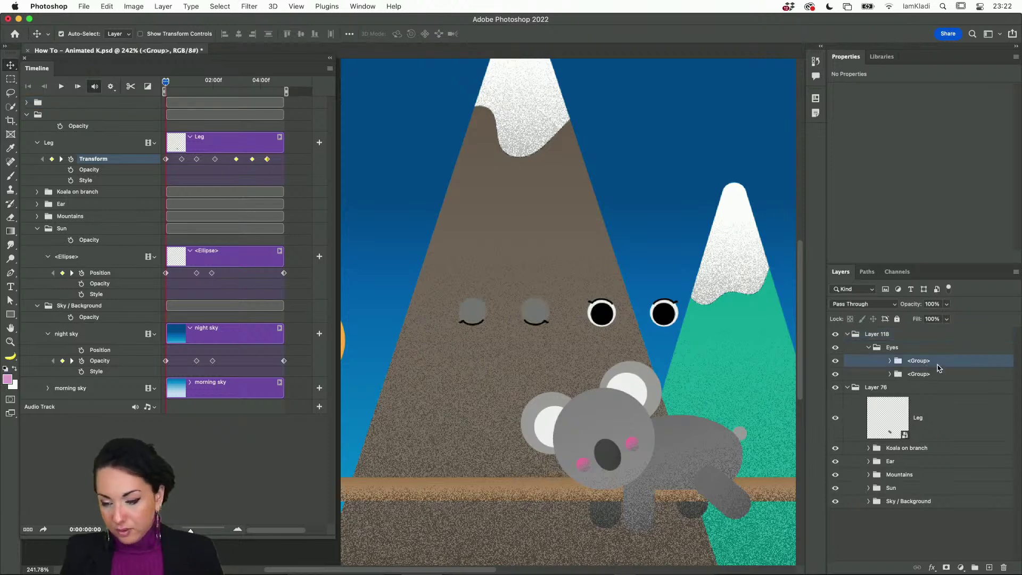
key(ctrl+e)
double_click(943, 378)
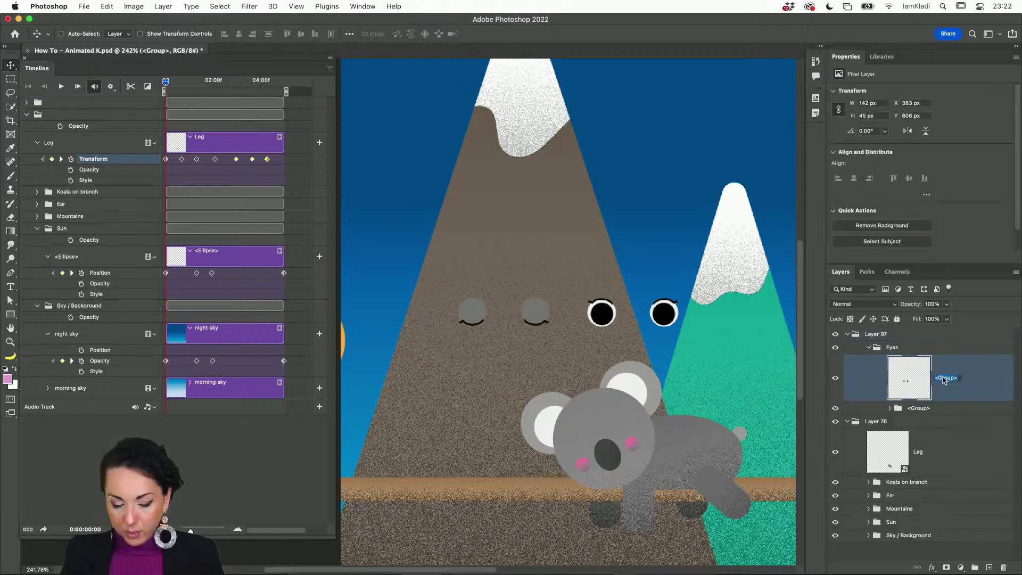
text(open)
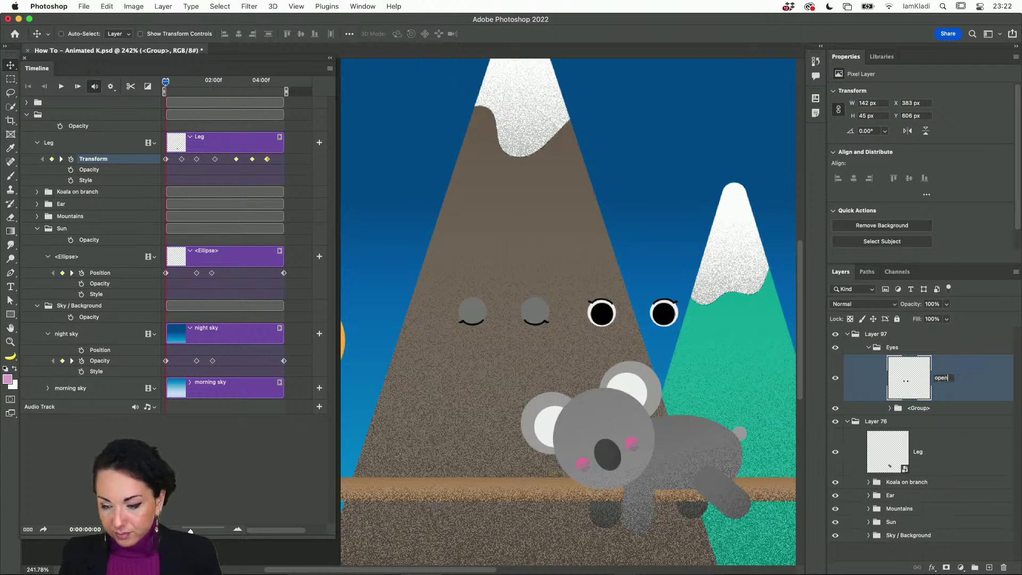
key(Return)
Rename the closed-eyes group "closed" and merge it into a single layer
click(925, 408)
text(closed)
key(Return)
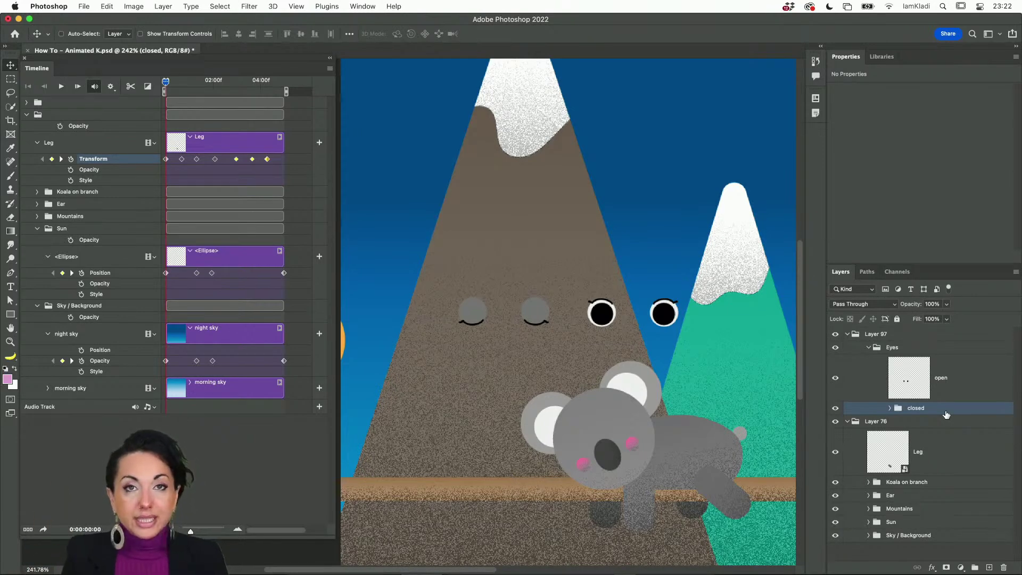
key(super+z)
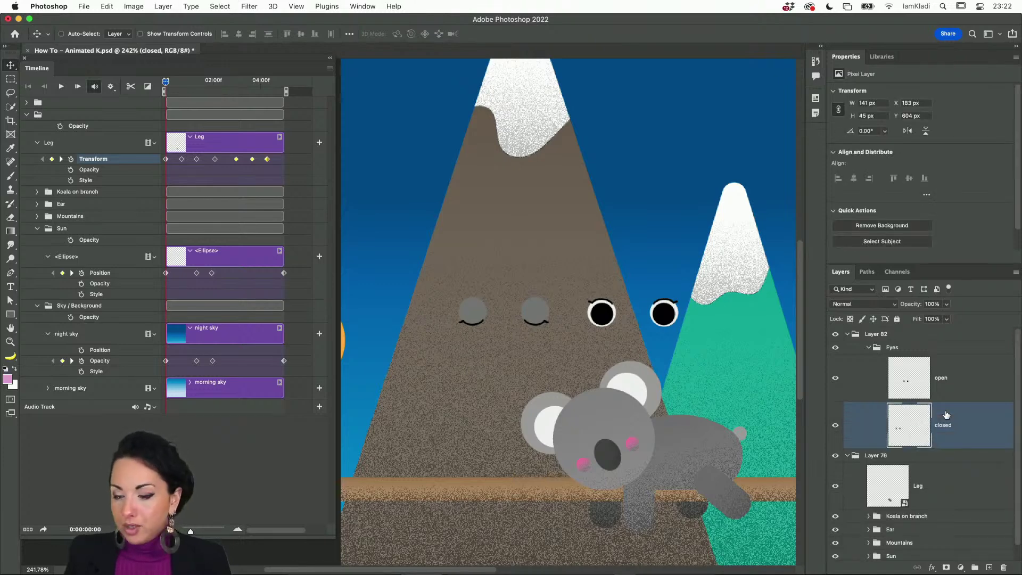
Check the visibility of the open and closed eye layers, and align both on their horizontal centers
click(835, 377)
click(835, 426)
click(835, 425)
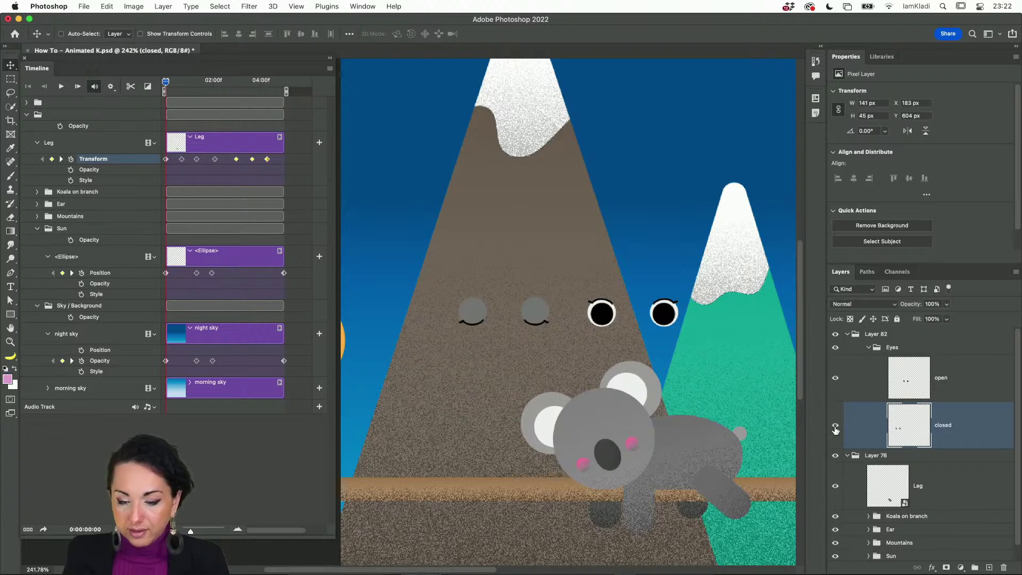
click(942, 389)
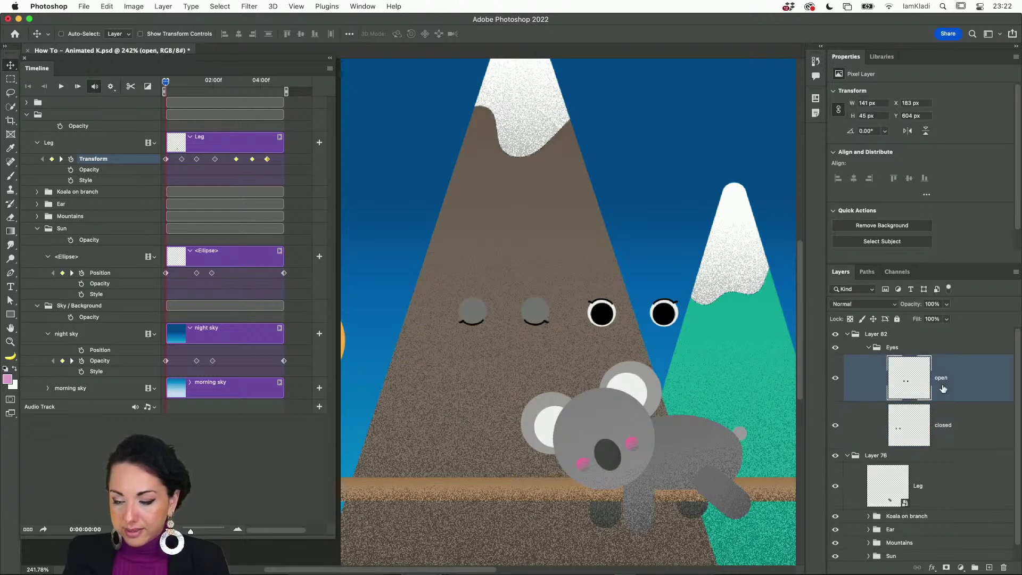
shift+click(942, 421)
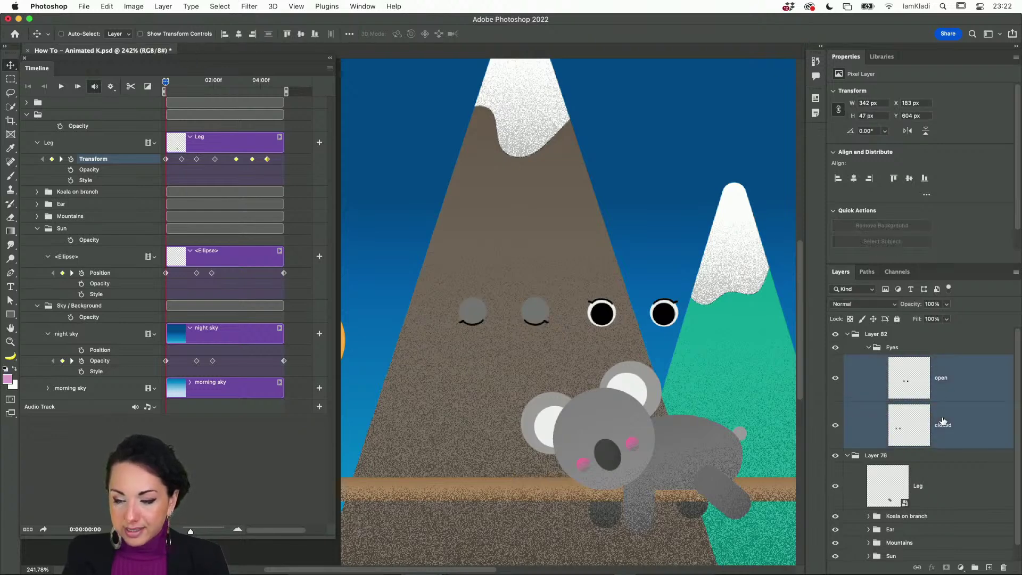
click(853, 178)
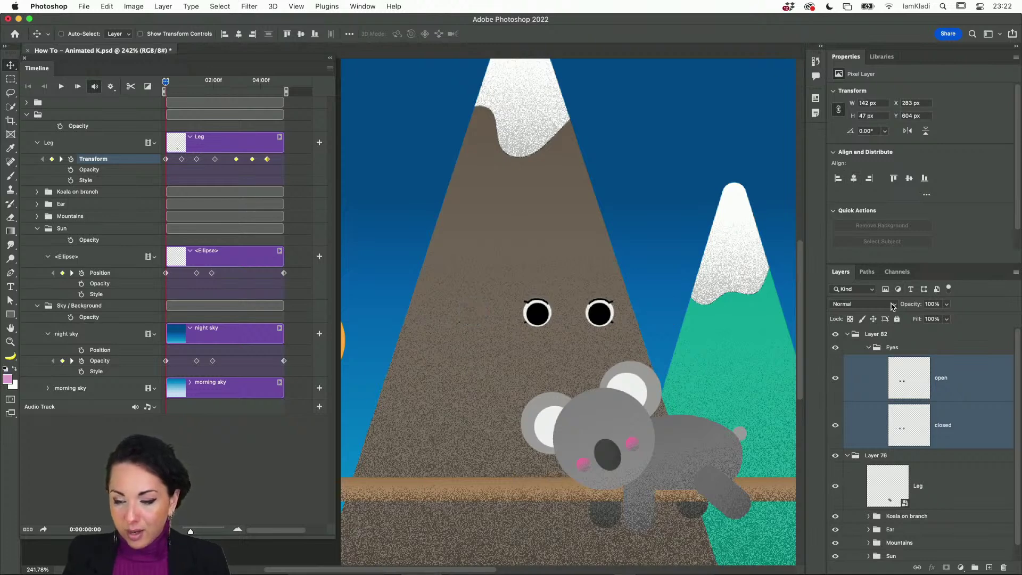
Transform both eye layers together: rotate them to about -22.75°, scale them to about 83.77% and place them on the koala's face
key(super+t)
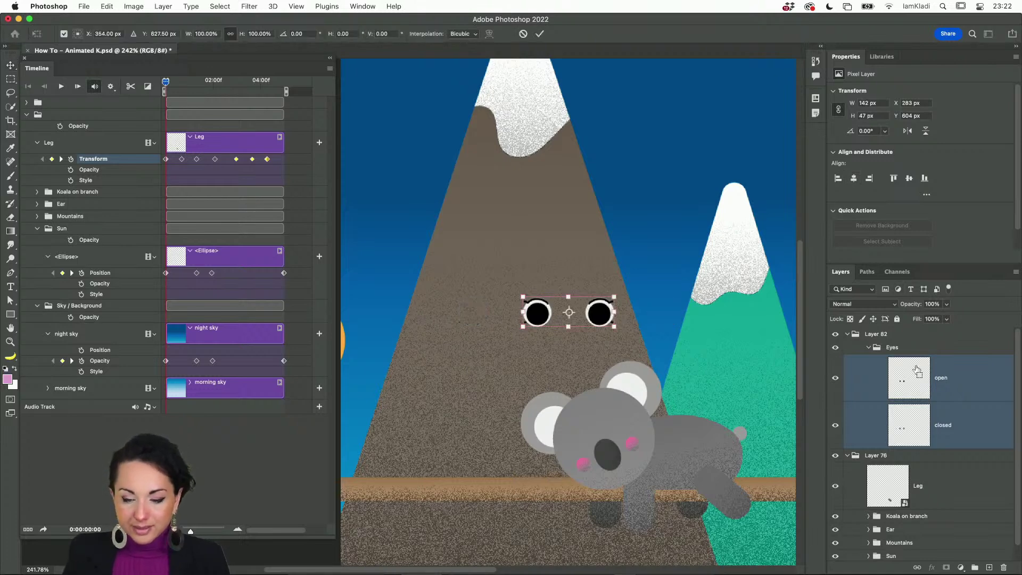
drag(622, 286, 602, 264)
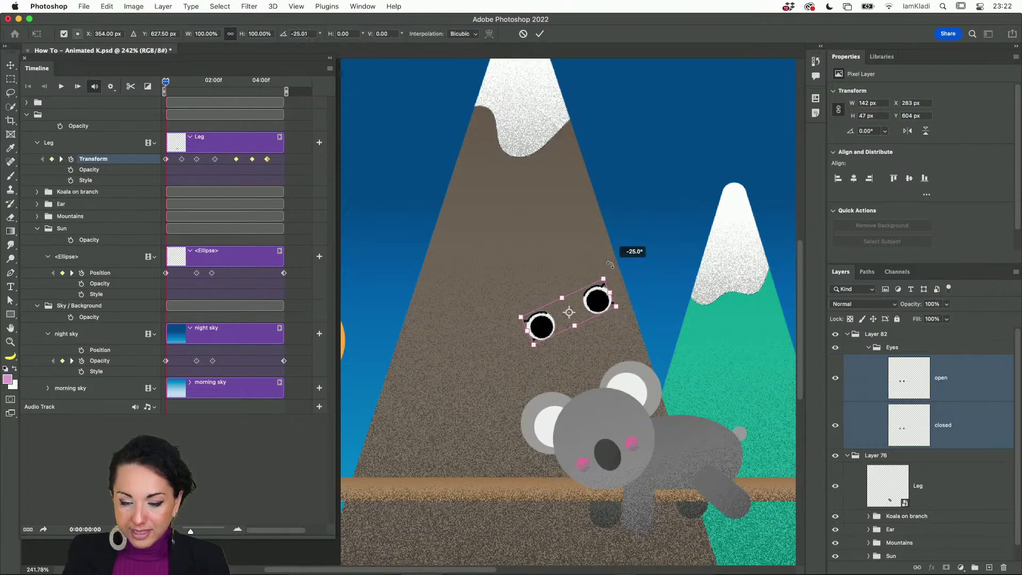
drag(602, 340, 634, 445)
mouse_move(639, 389)
mouse_down()
mouse_move(661, 378)
mouse_move(628, 400)
mouse_up()
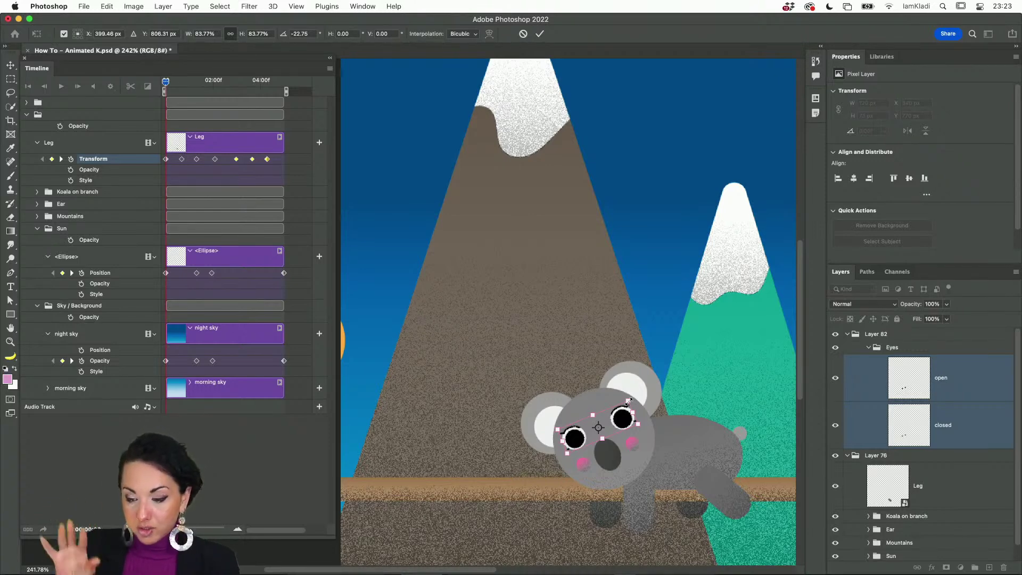
key(Return)
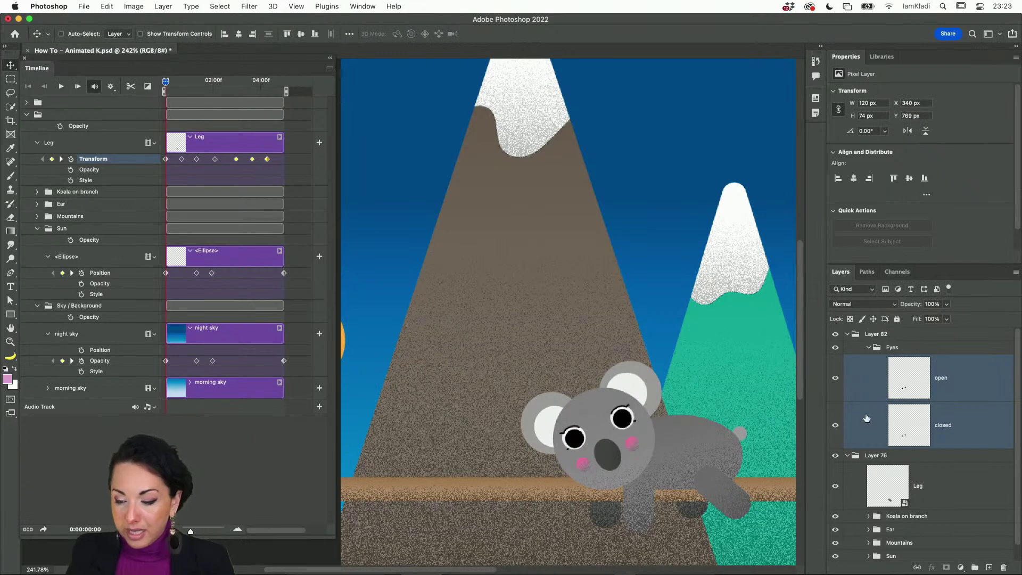
Toggle the open layer's visibility repeatedly to preview the koala blinking
click(915, 397)
click(839, 379)
click(836, 378)
click(836, 379)
click(836, 378)
click(836, 379)
click(836, 378)
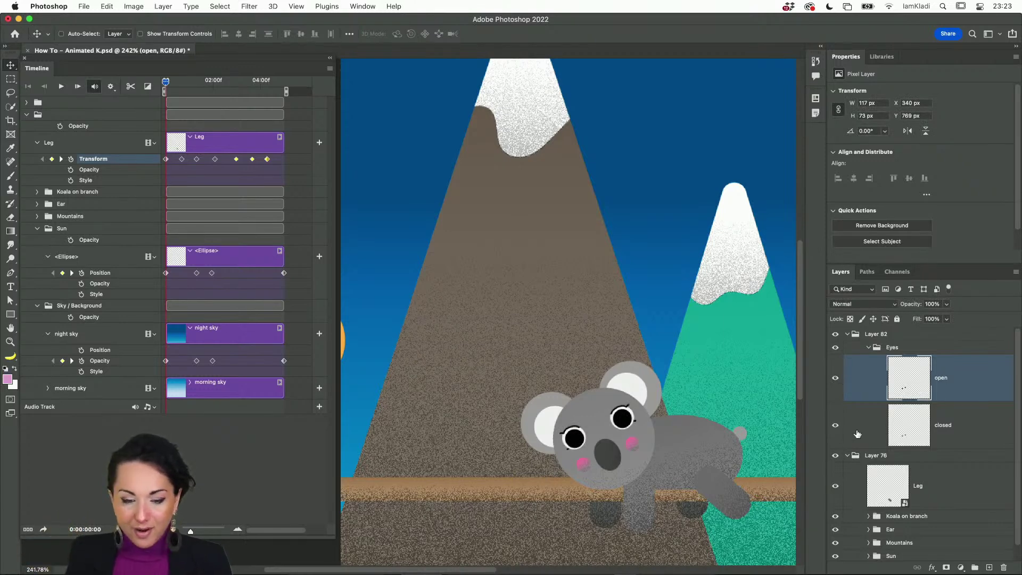
Expand the Eyes group in the timeline and reveal the keyframe properties of the open and closed layers
click(27, 102)
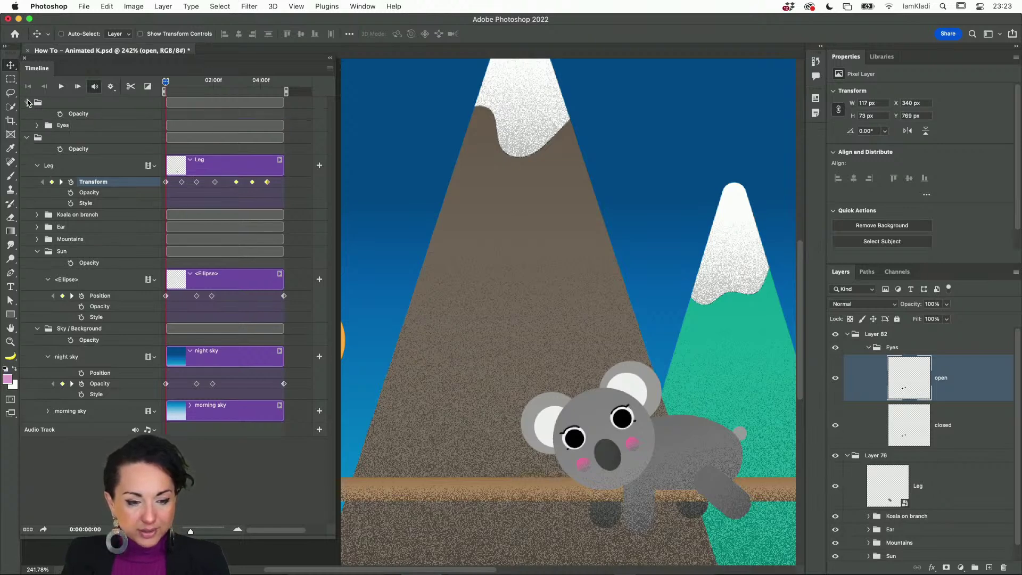
click(37, 125)
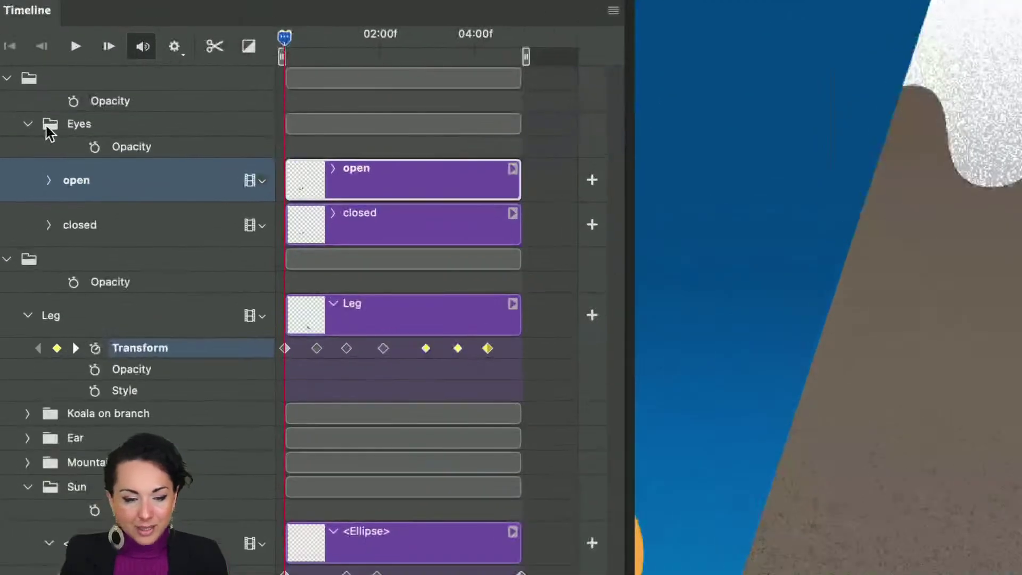
click(48, 180)
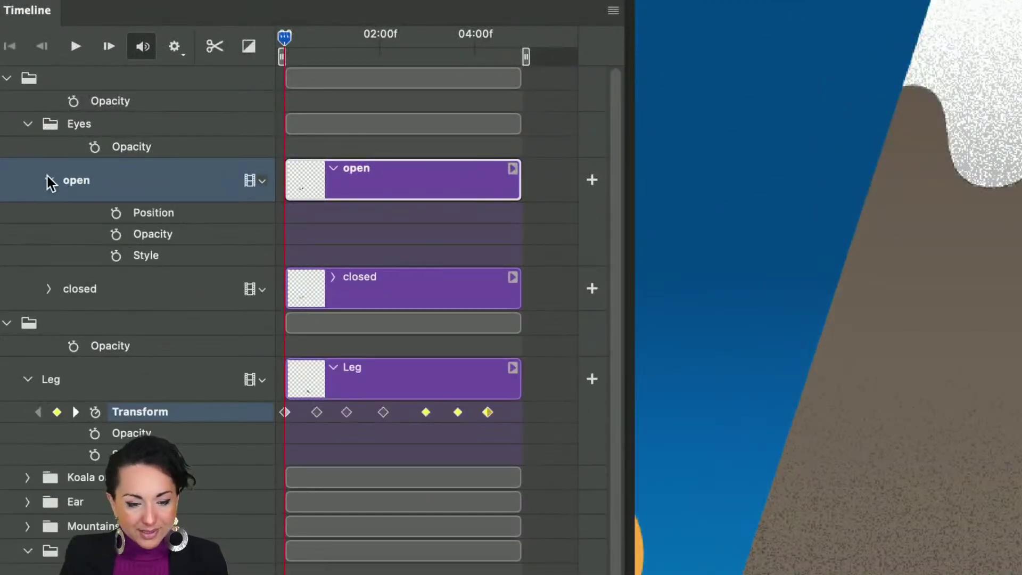
click(48, 290)
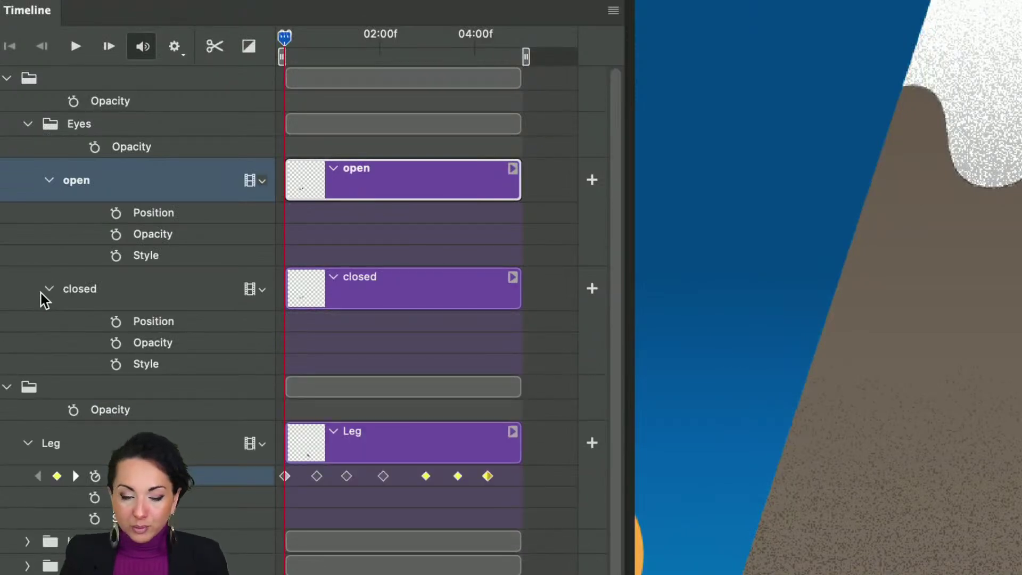
key(space)
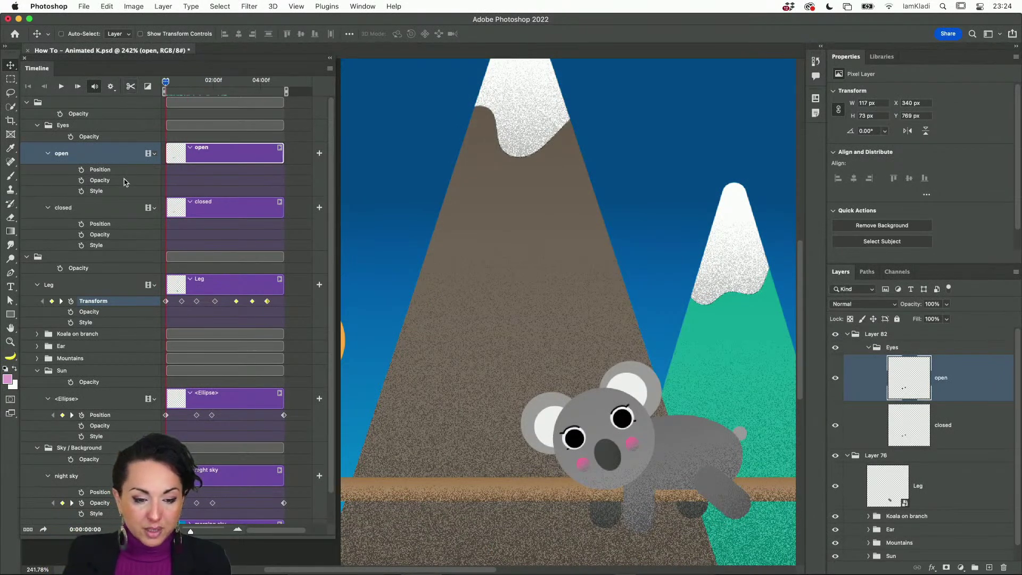
Add Opacity keyframes to the open layer at 0:00:00:00 and 0:00:00:15
click(82, 180)
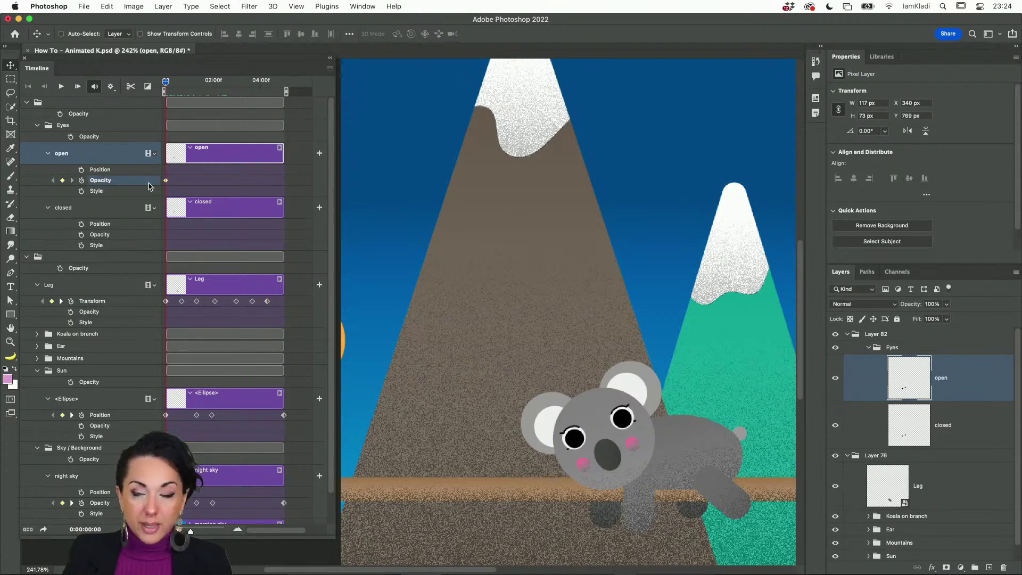
drag(166, 82, 178, 87)
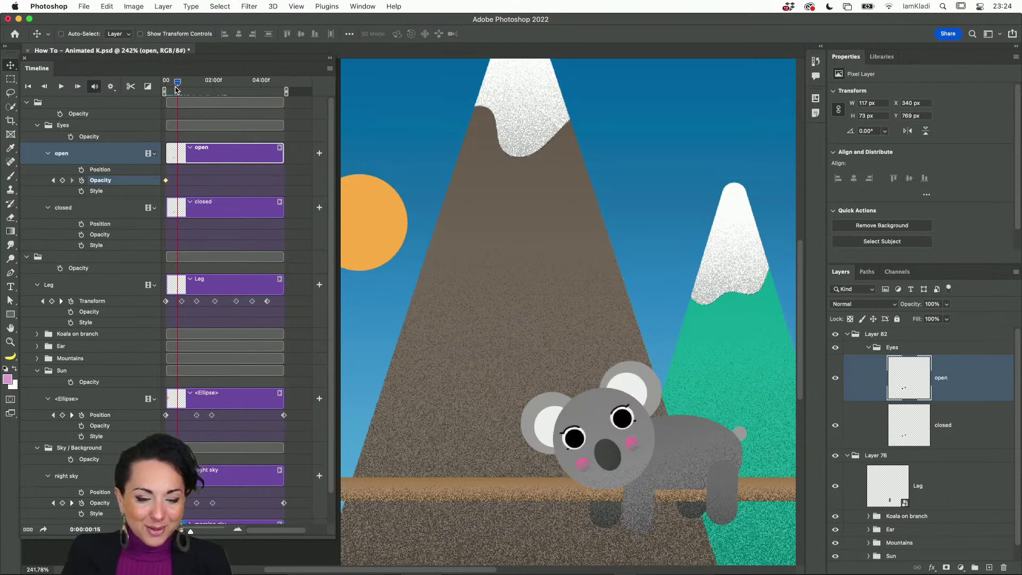
click(63, 180)
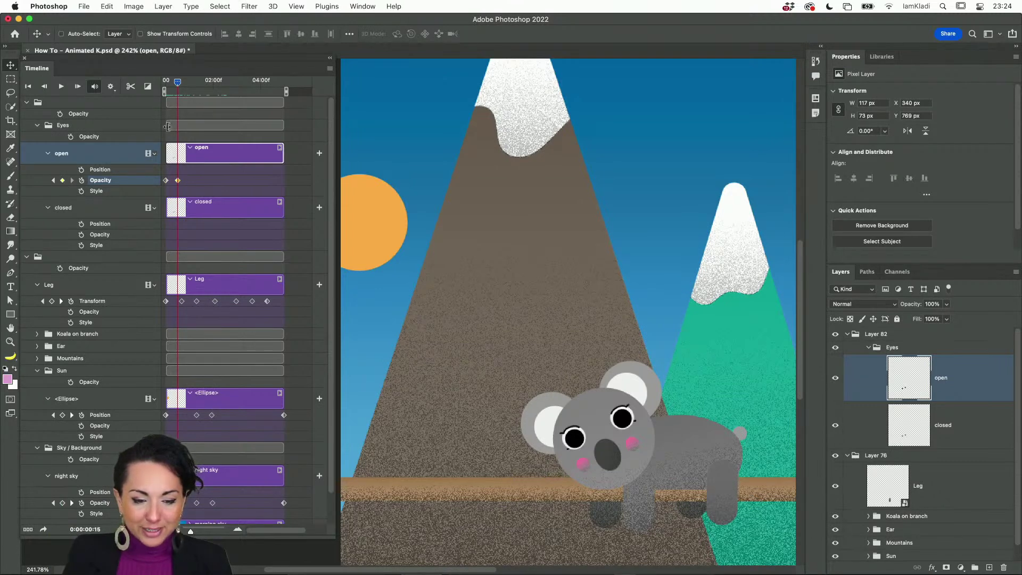
Add an Opacity keyframe to the closed layer at 0:00:00:00 and set its opacity to 0%
drag(181, 83, 160, 70)
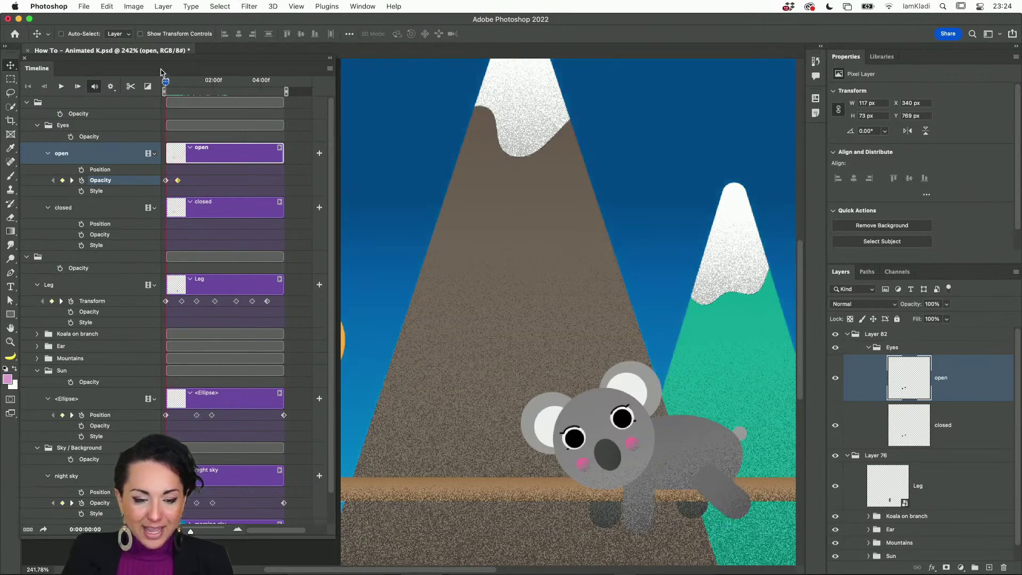
click(82, 235)
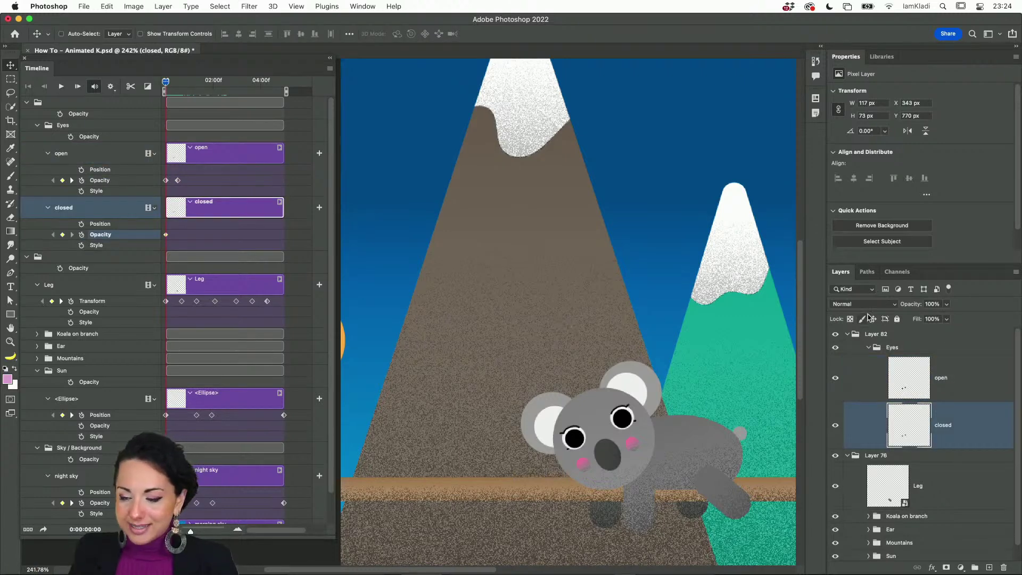
click(947, 304)
drag(949, 318, 828, 319)
Add a second Opacity keyframe to the closed layer at 0:00:00:16 and play the animation from the start
drag(166, 81, 178, 88)
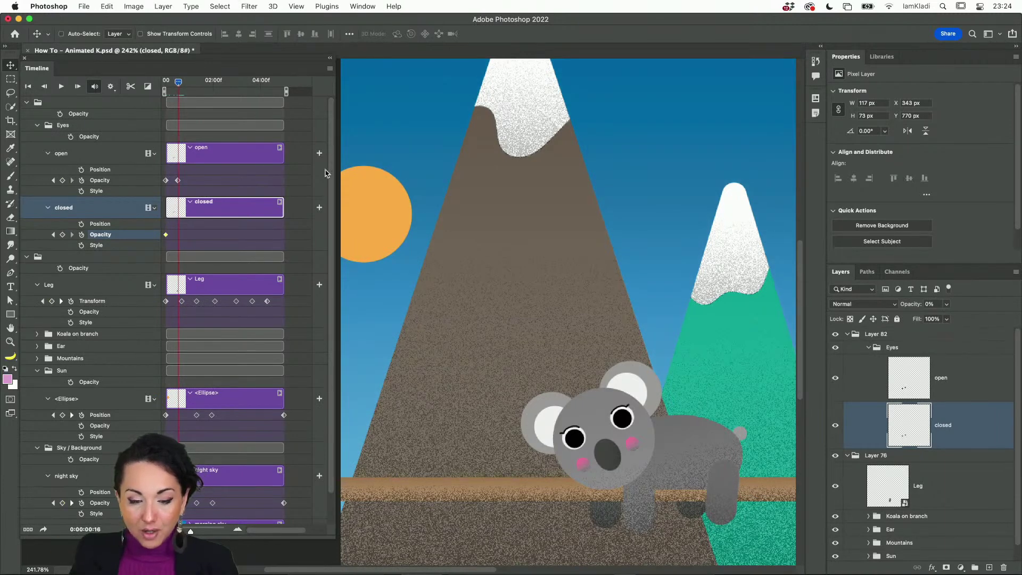
click(63, 234)
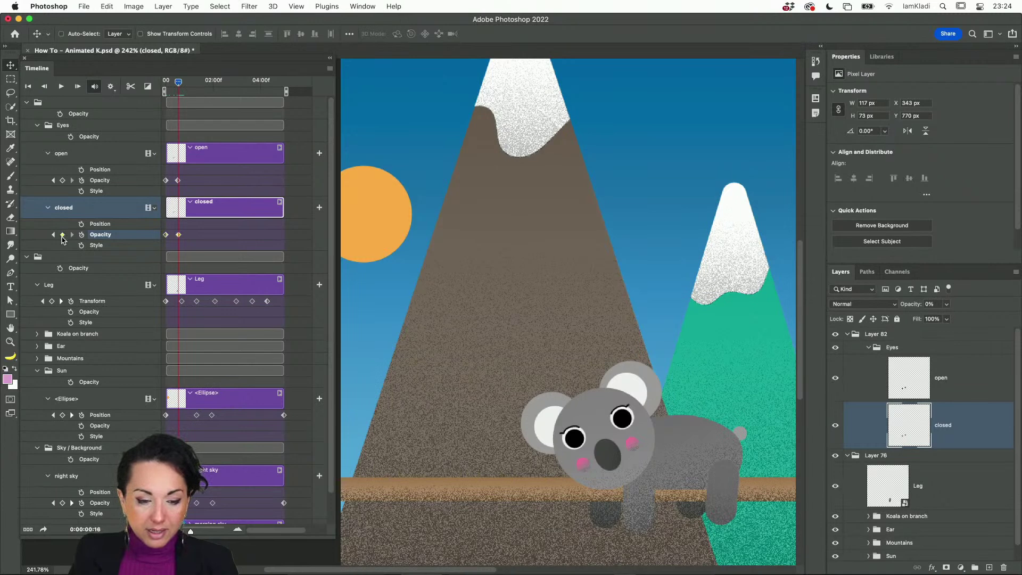
drag(181, 85, 141, 87)
key(space)
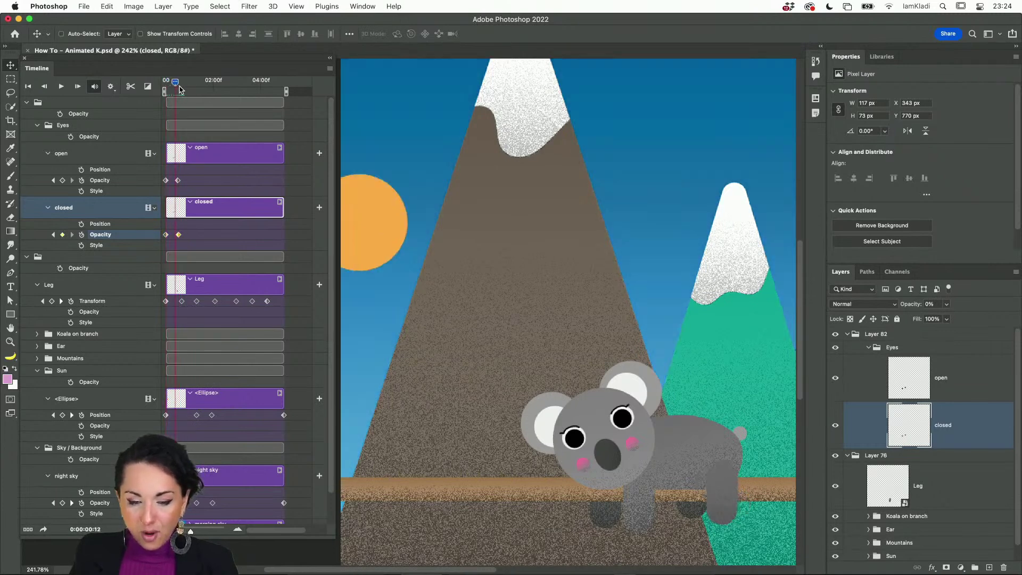
key(space)
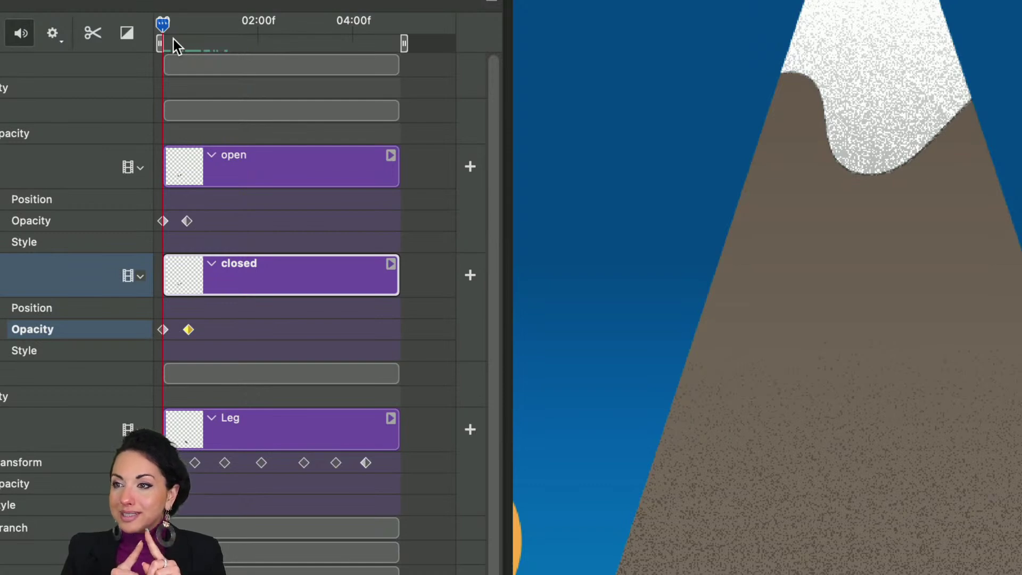
Move the closed layer's second Opacity keyframe to frame 15, aligned with the open layer's keyframe
drag(163, 25, 190, 29)
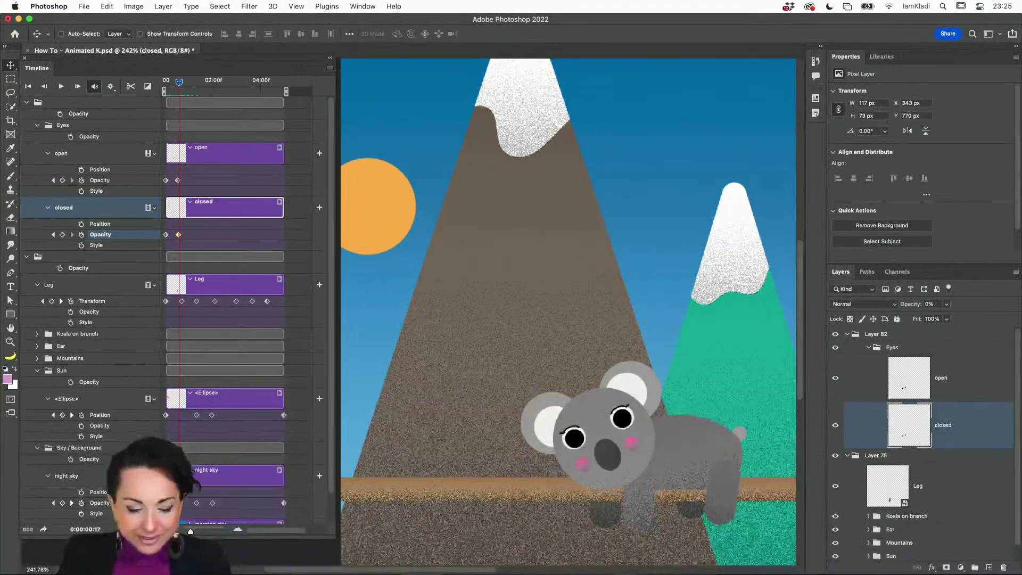
drag(191, 533, 205, 534)
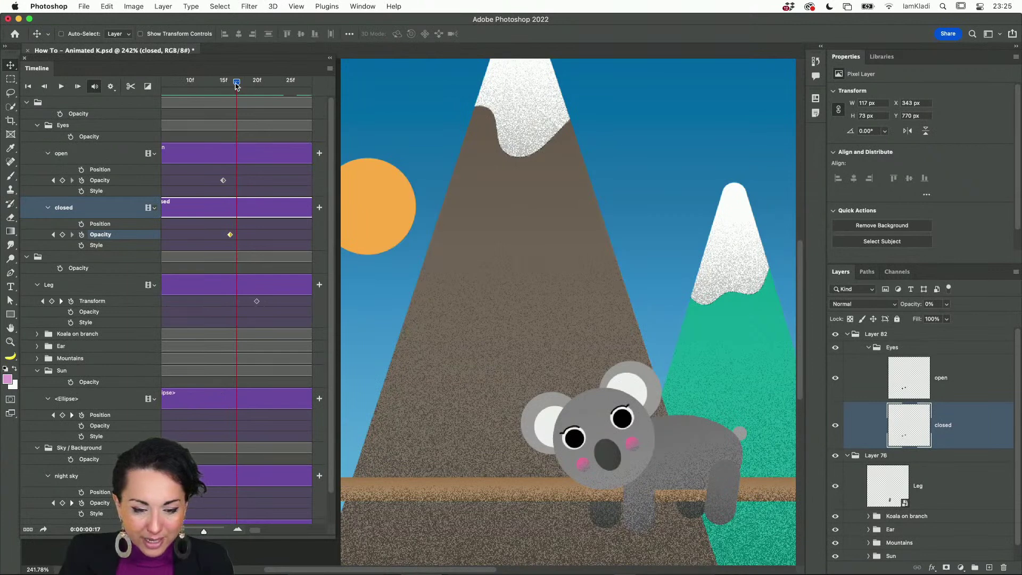
drag(235, 83, 226, 84)
drag(232, 236, 224, 236)
Add an Opacity keyframe to the open layer at 0:00:00:16 and set its opacity to 0%
drag(223, 85, 229, 84)
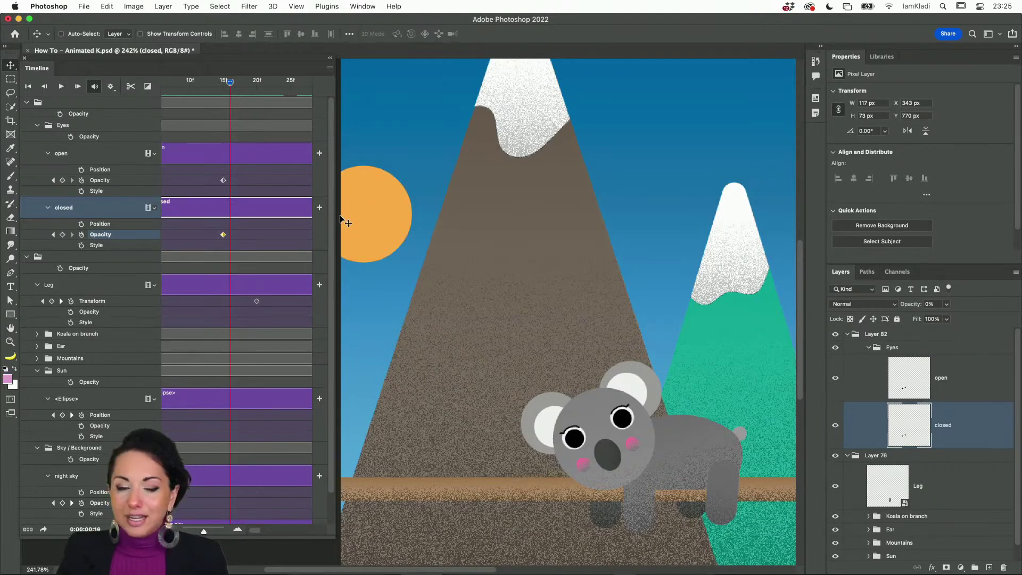
click(62, 179)
click(946, 304)
drag(943, 321, 884, 322)
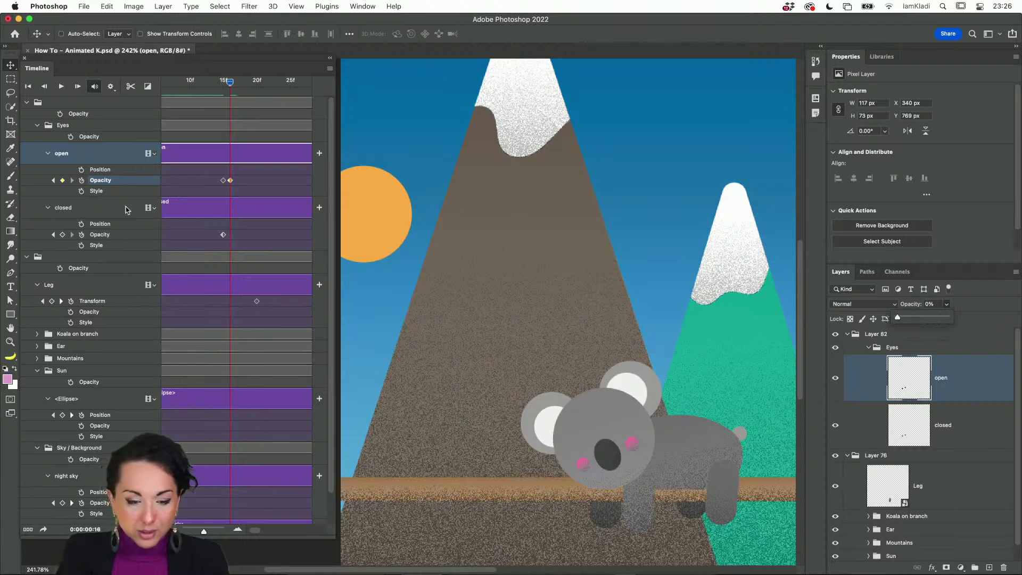
Add an Opacity keyframe with 100% opacity to the closed layer at 0:00:00:16 and play the blink from the start
click(62, 234)
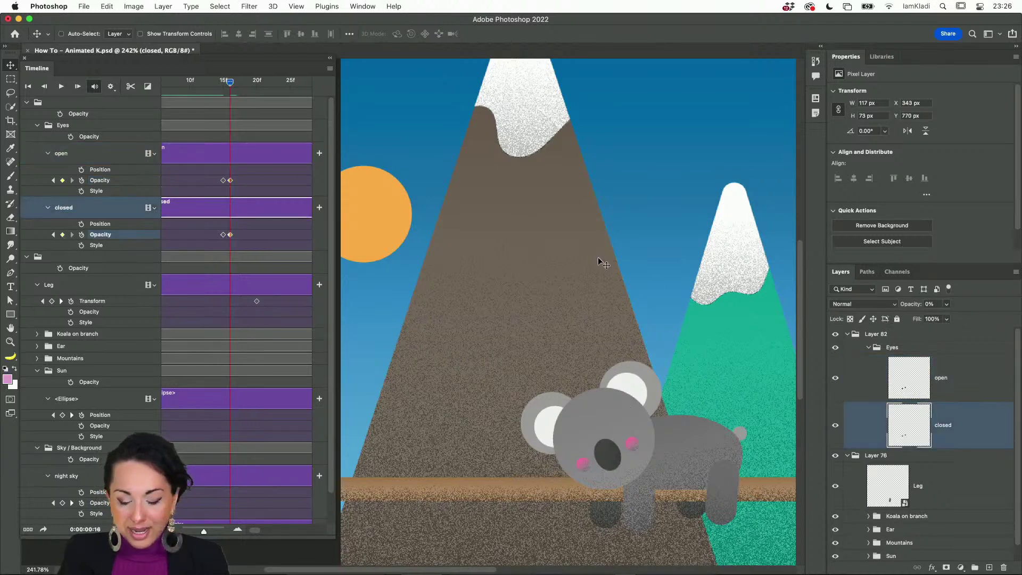
click(946, 304)
drag(946, 321, 1006, 320)
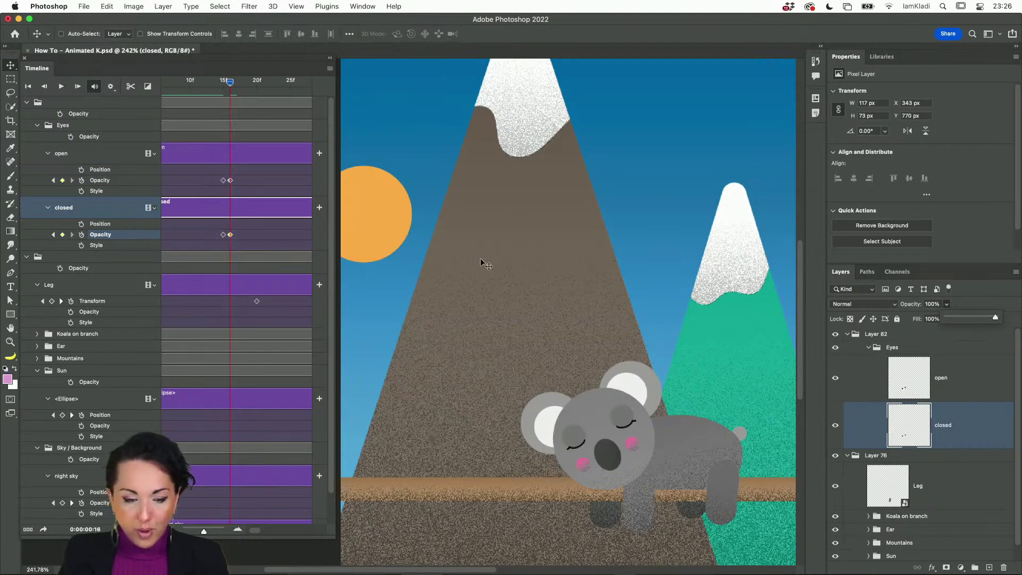
drag(230, 82, 118, 99)
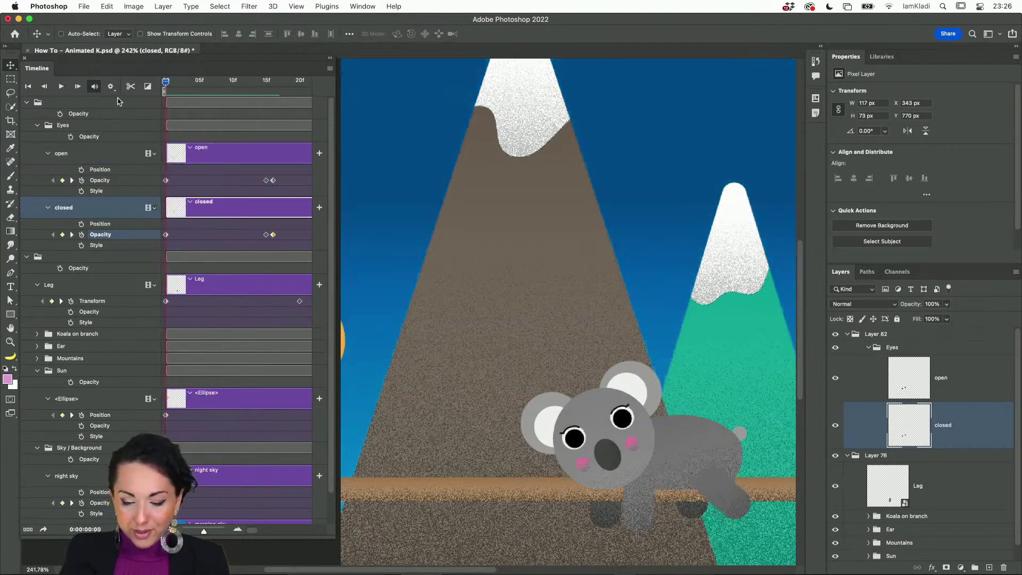
key(space)
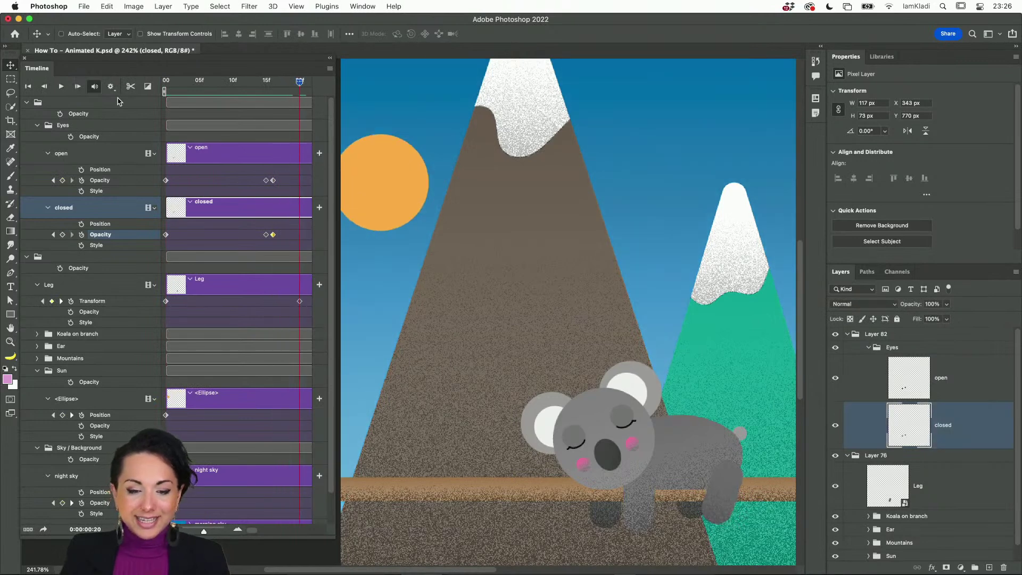